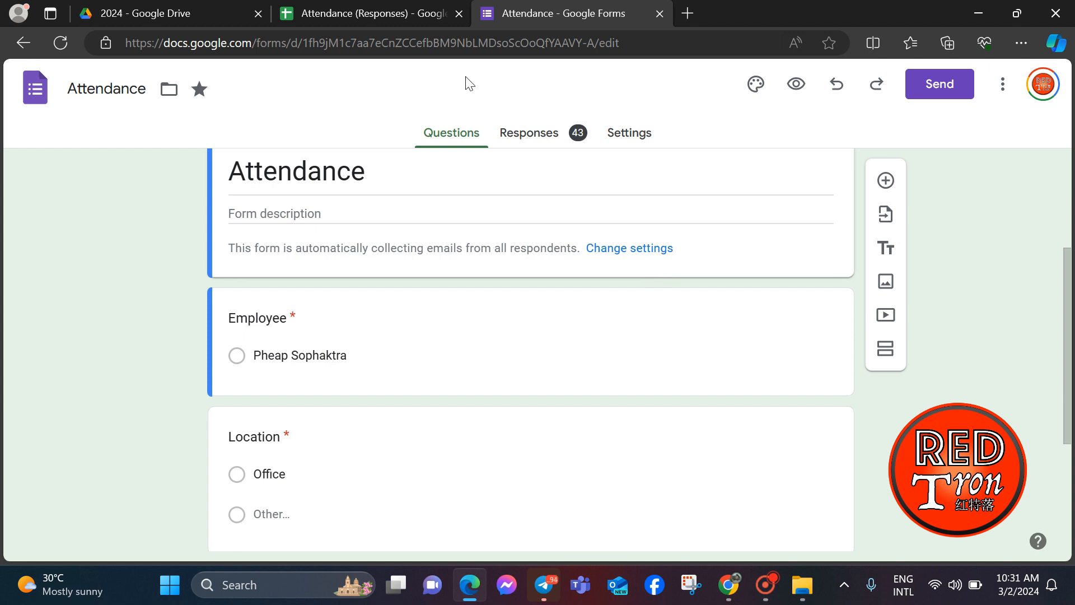
Step: Review the attendance responses spreadsheet, including its Data sheet, and the questions in the existing Attendance form
{"action": "left_click", "coordinate": [364, 10]}
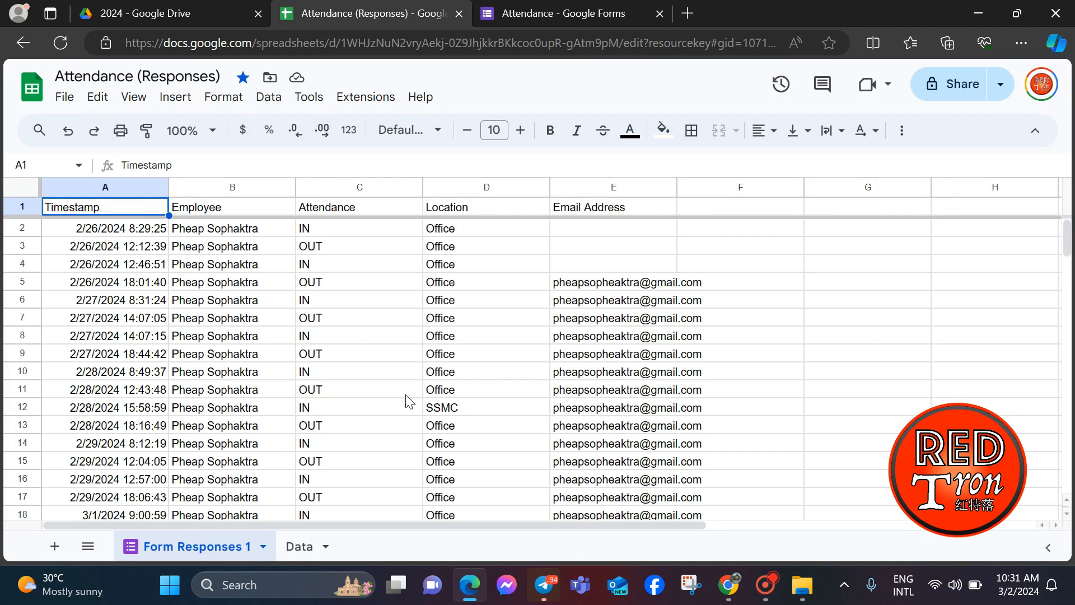
{"action": "scroll", "coordinate": [311, 386], "scroll_direction": "down", "scroll_amount": 2}
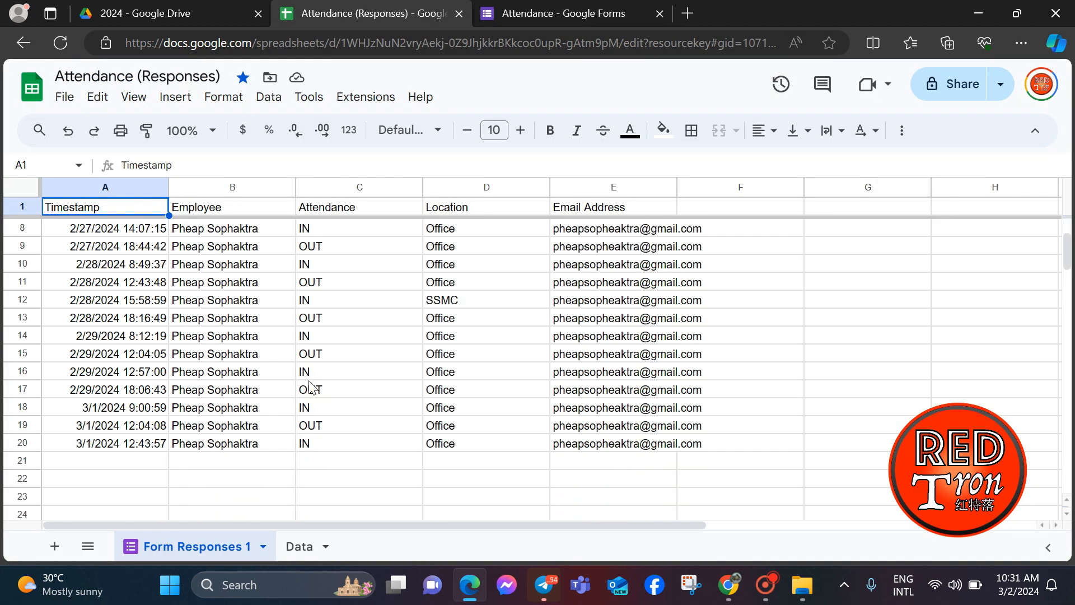
{"action": "left_click", "coordinate": [295, 547]}
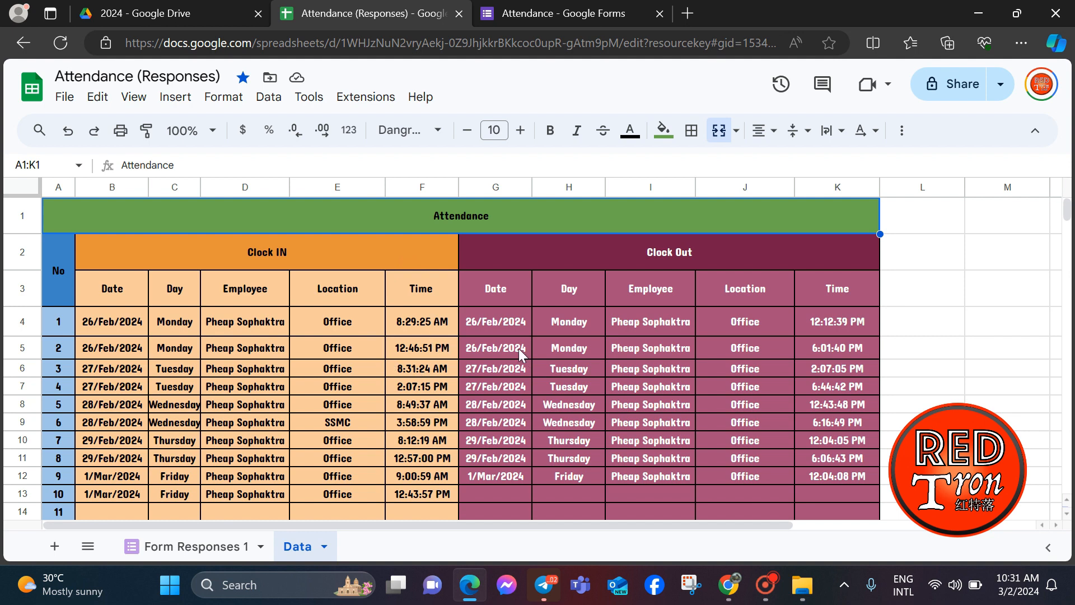
{"action": "left_click", "coordinate": [558, 6]}
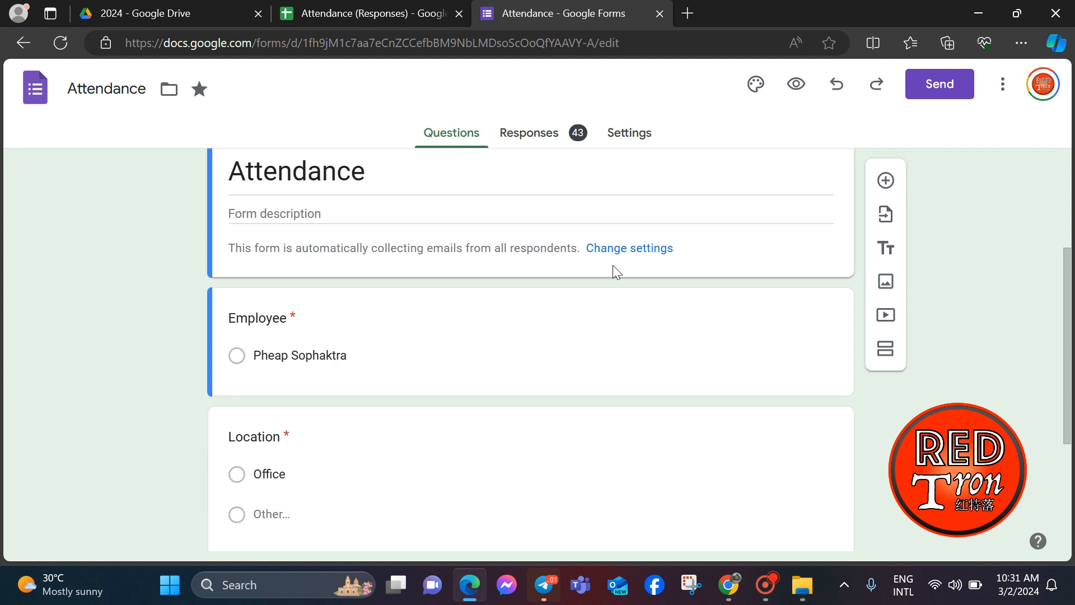
{"action": "scroll", "coordinate": [359, 463], "scroll_direction": "down", "scroll_amount": 3}
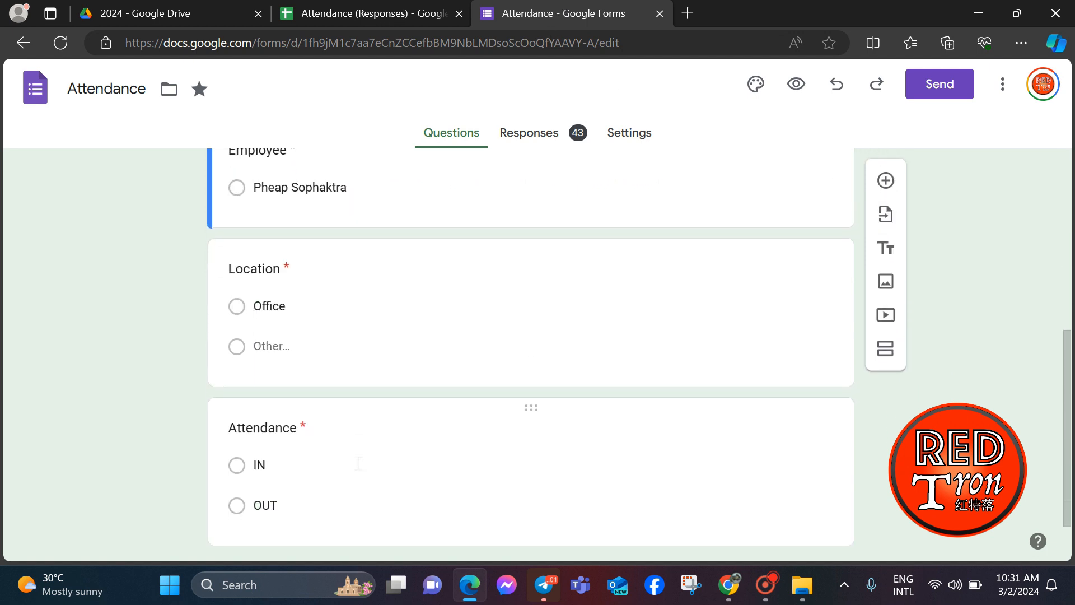
{"action": "scroll", "coordinate": [359, 464], "scroll_direction": "down", "scroll_amount": 1}
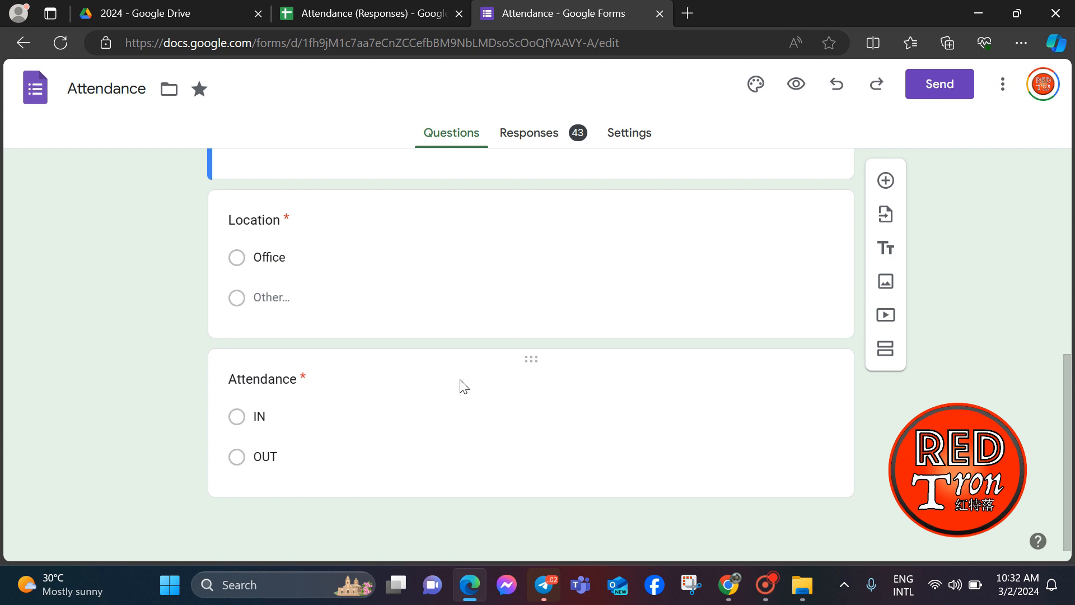
{"action": "scroll", "coordinate": [460, 384], "scroll_direction": "up", "scroll_amount": 4}
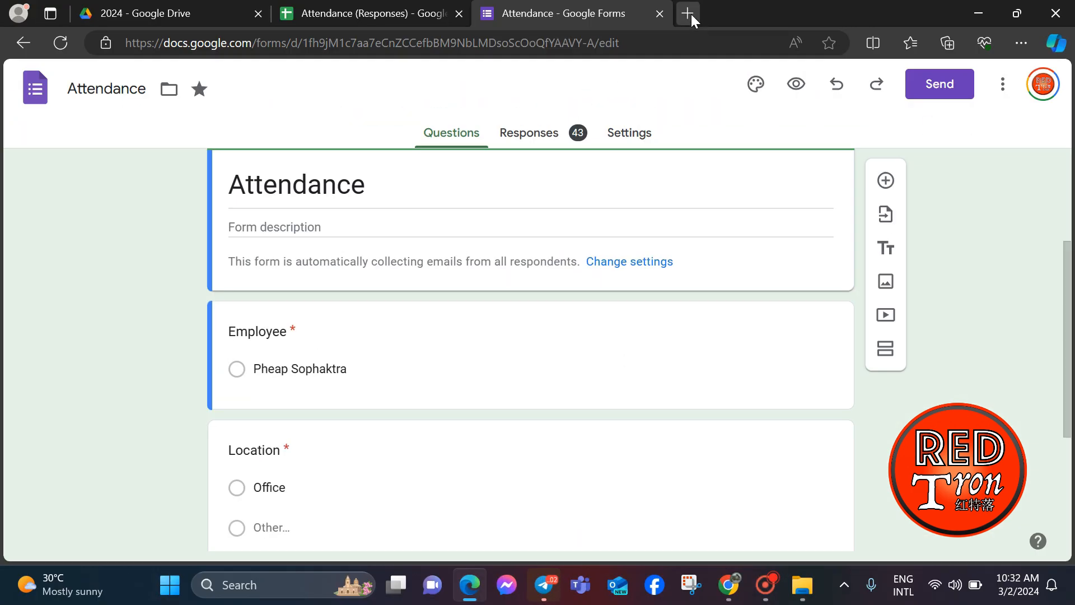
Step: Close the Attendance form, responses spreadsheet and Drive pages, keeping only a new empty browser page
{"action": "left_click", "coordinate": [659, 14]}
{"action": "left_click", "coordinate": [459, 16]}
{"action": "key", "text": "ctrl+l"}
{"action": "type", "text": "sh"}
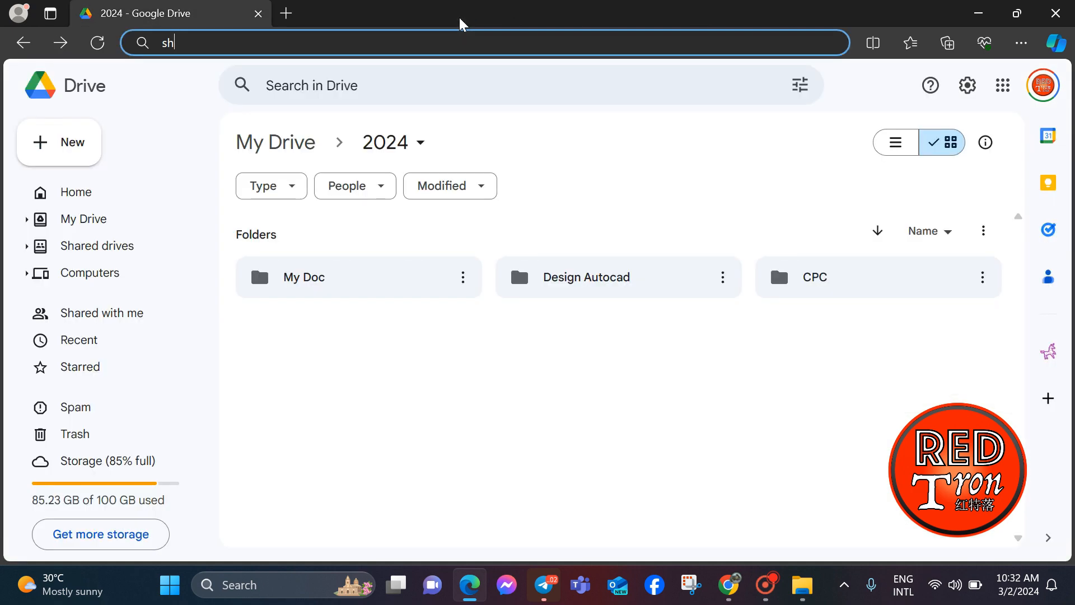
{"action": "left_click", "coordinate": [286, 13]}
{"action": "left_click", "coordinate": [258, 13]}
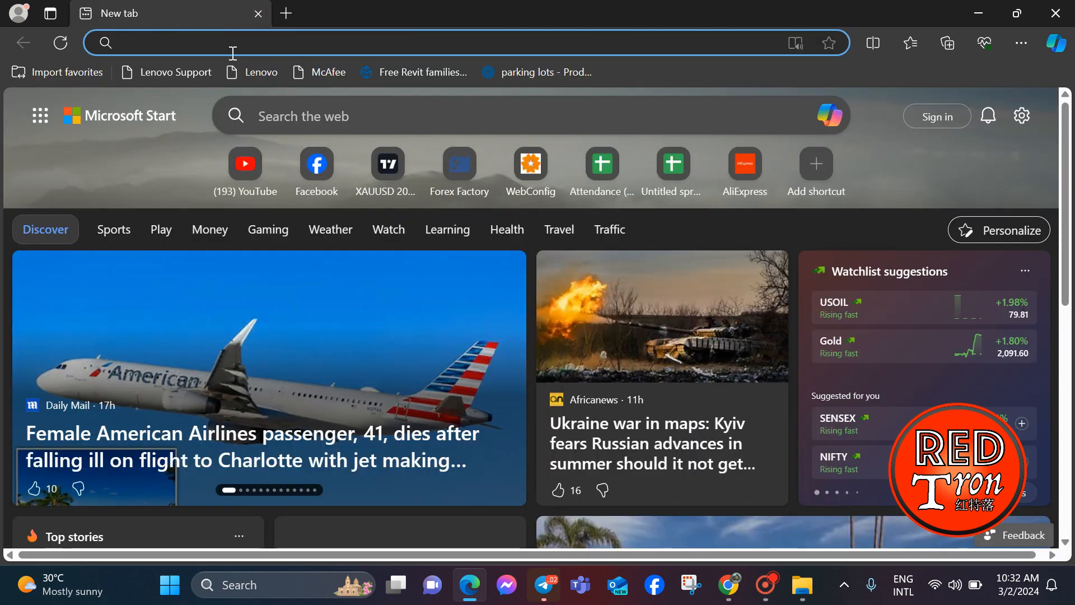
Step: Go to google.com, search for "google form" and open the Google Forms home page from the Online Form Creator result
{"action": "type", "text": "google.com"}
{"action": "key", "text": "Return"}
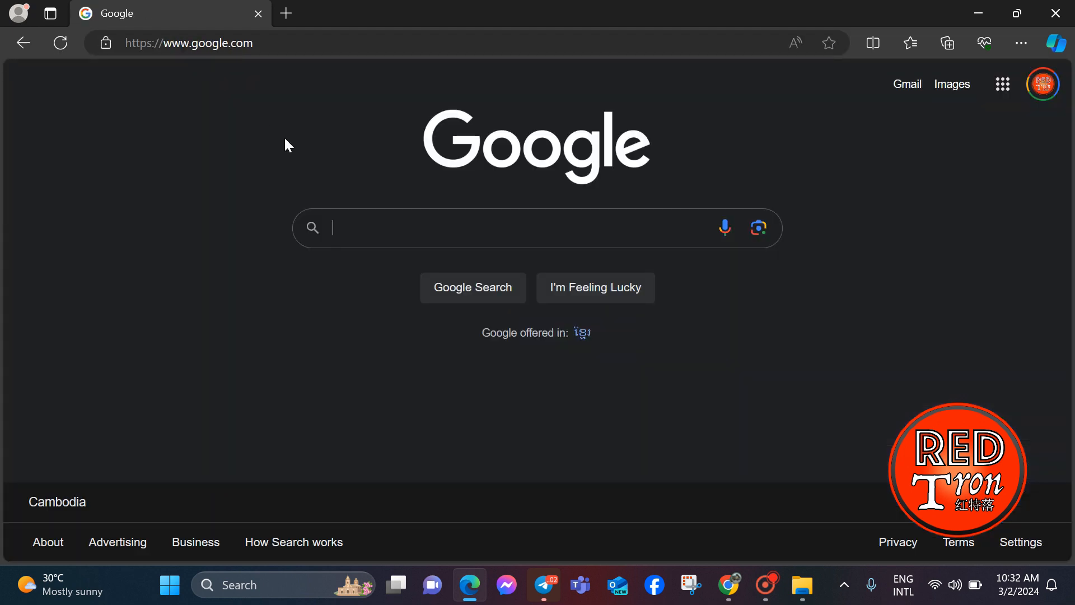
{"action": "type", "text": "google form"}
{"action": "key", "text": "Return"}
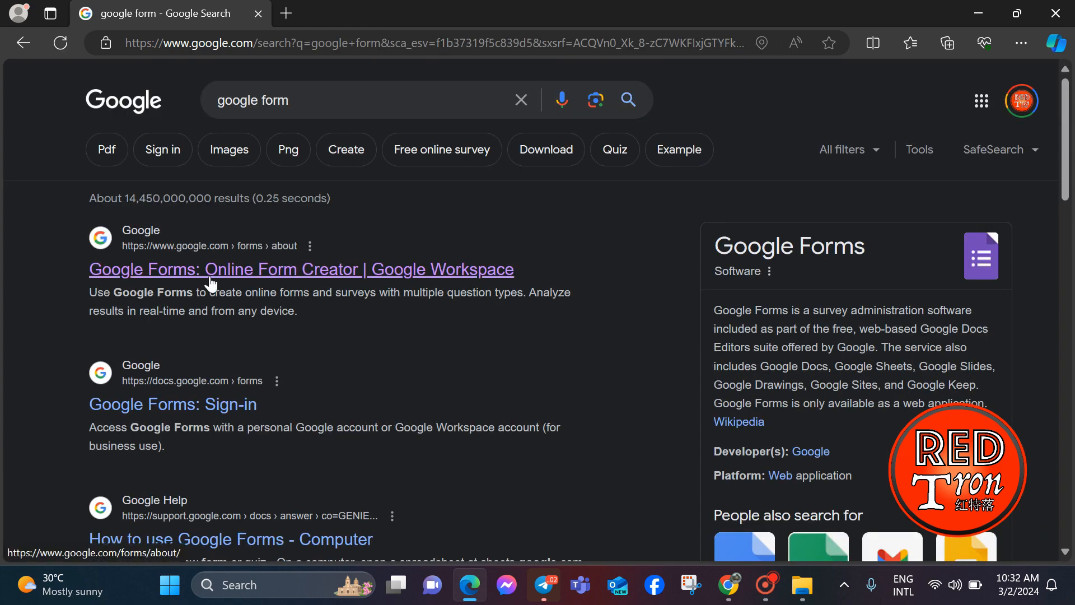
{"action": "left_click", "coordinate": [255, 268]}
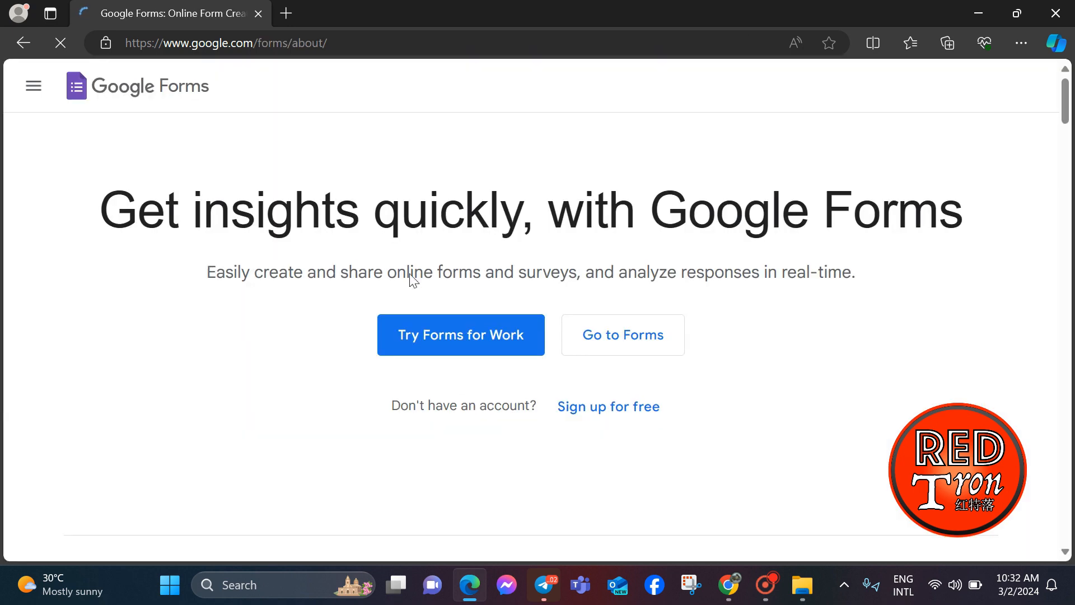
{"action": "left_click", "coordinate": [627, 352]}
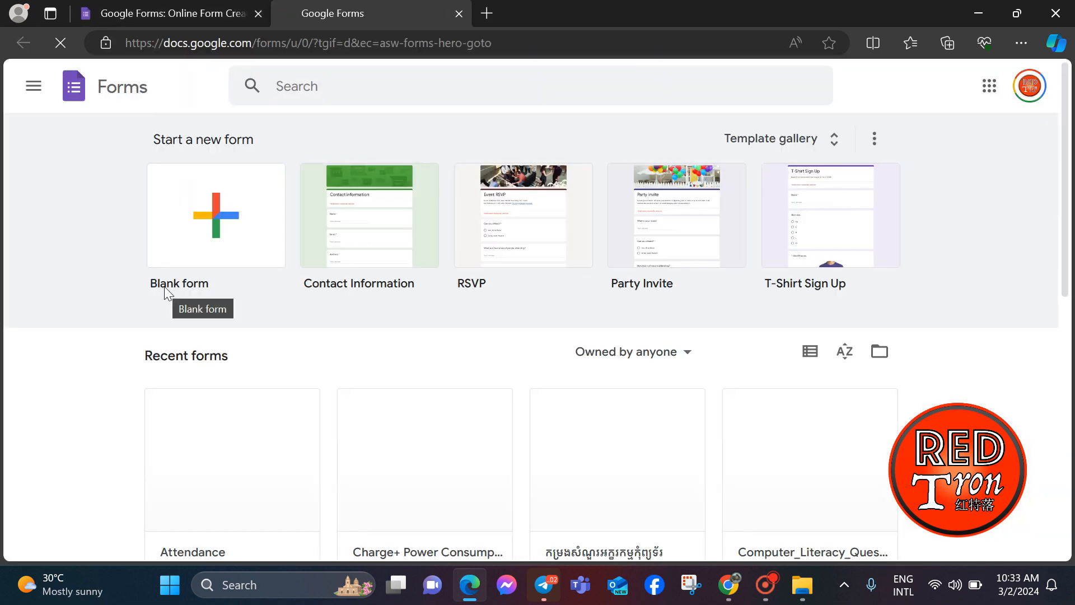
Step: Look through the recent forms and create a new blank form
{"action": "scroll", "coordinate": [216, 412], "scroll_direction": "down", "scroll_amount": 7}
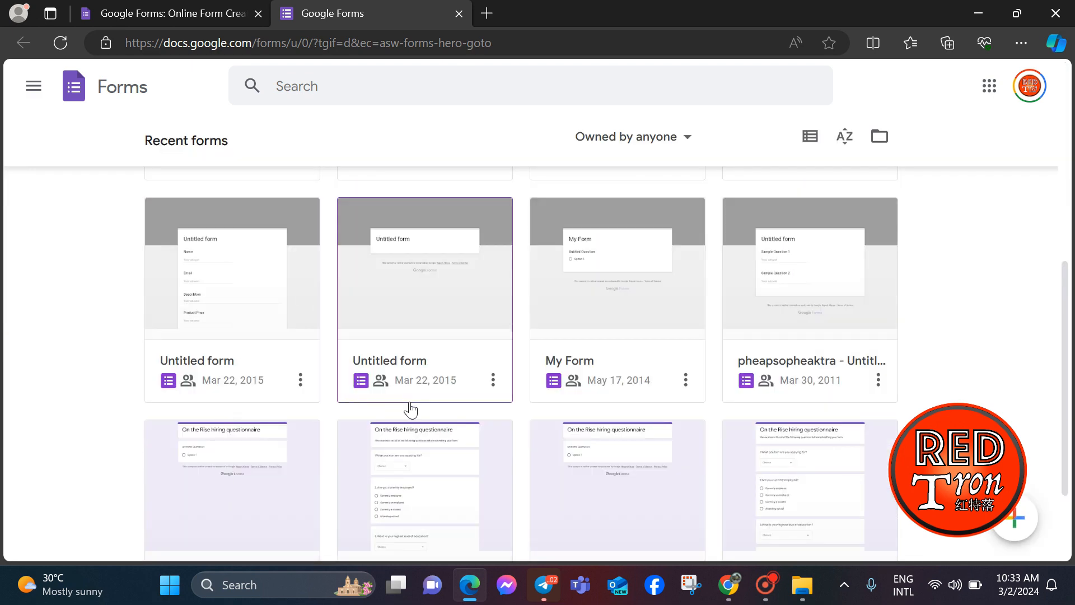
{"action": "scroll", "coordinate": [374, 312], "scroll_direction": "up", "scroll_amount": 6}
{"action": "left_click", "coordinate": [220, 227]}
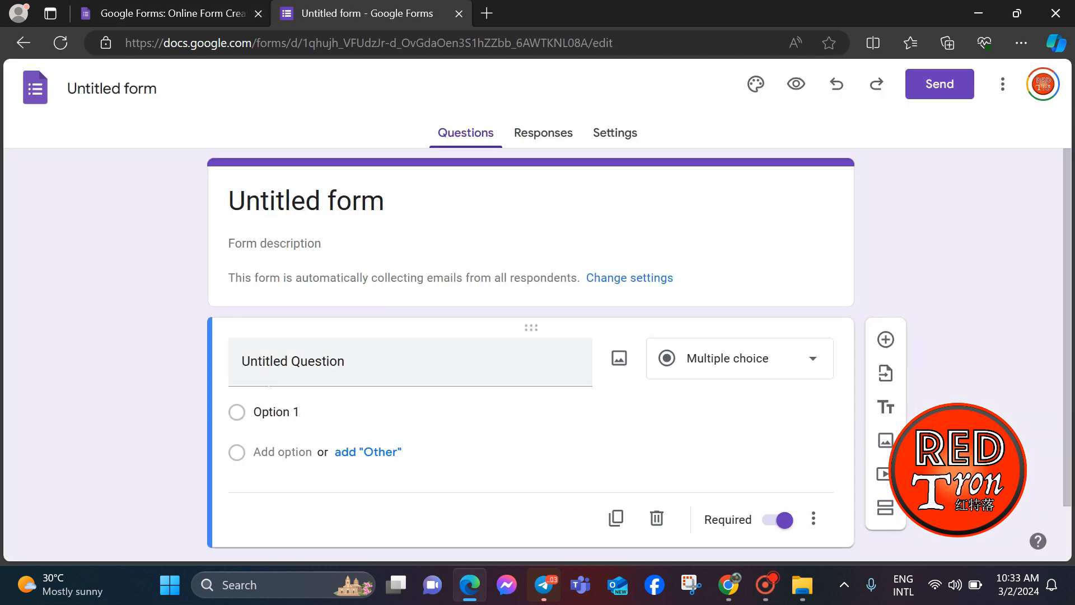
Step: Set the title of the new form to "Student Attendance"
{"action": "left_click", "coordinate": [393, 201]}
{"action": "type", "text": "S"}
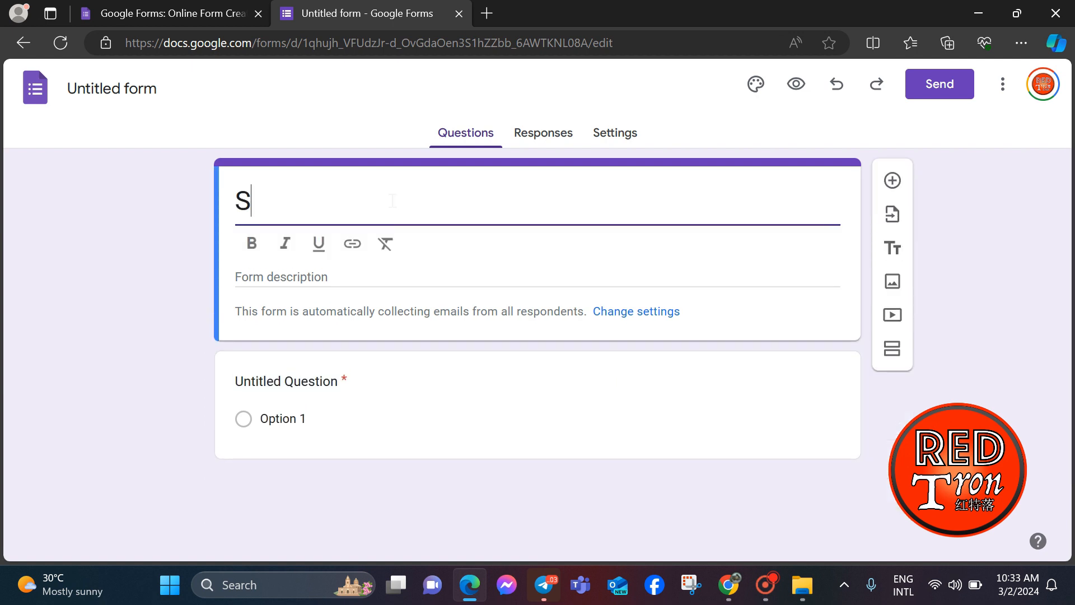
{"action": "type", "text": "tudent Attendance"}
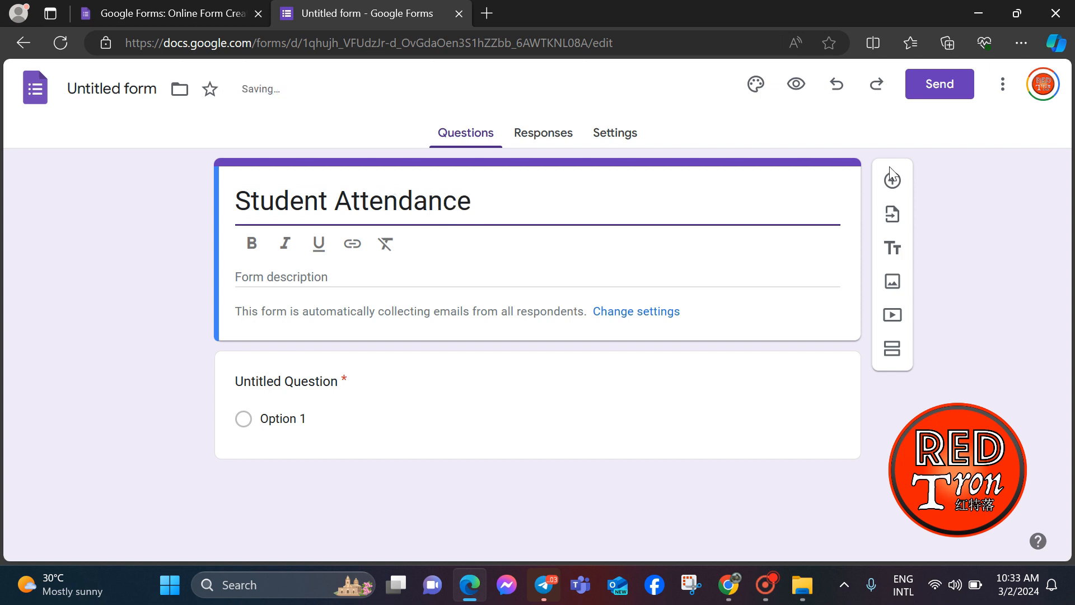
{"action": "left_click", "coordinate": [956, 244]}
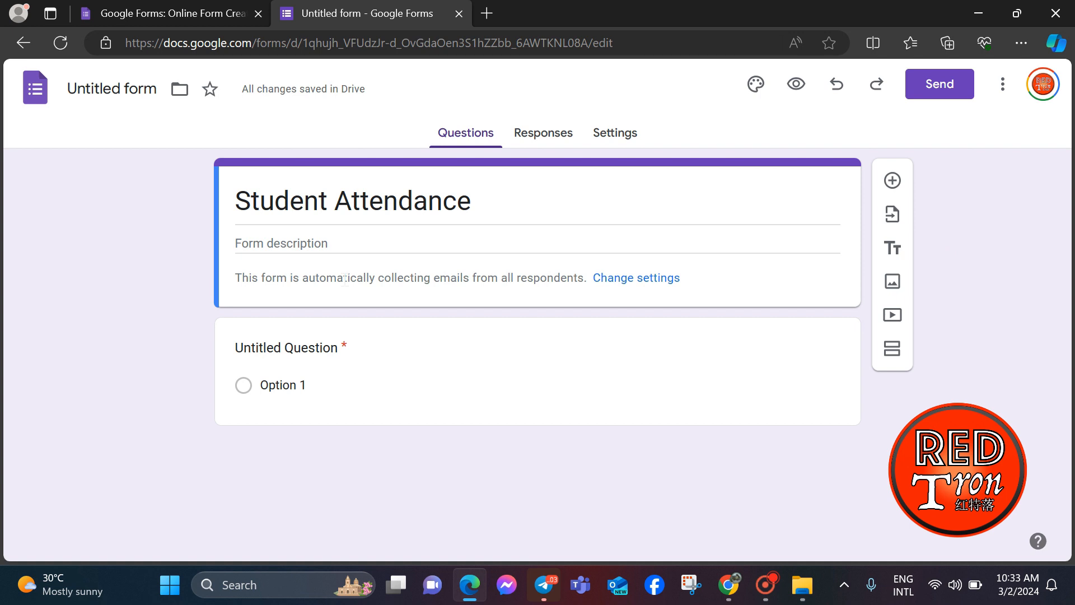
Step: Title the first question "Name" and set its answer type to Multiple choice
{"action": "left_click", "coordinate": [323, 350]}
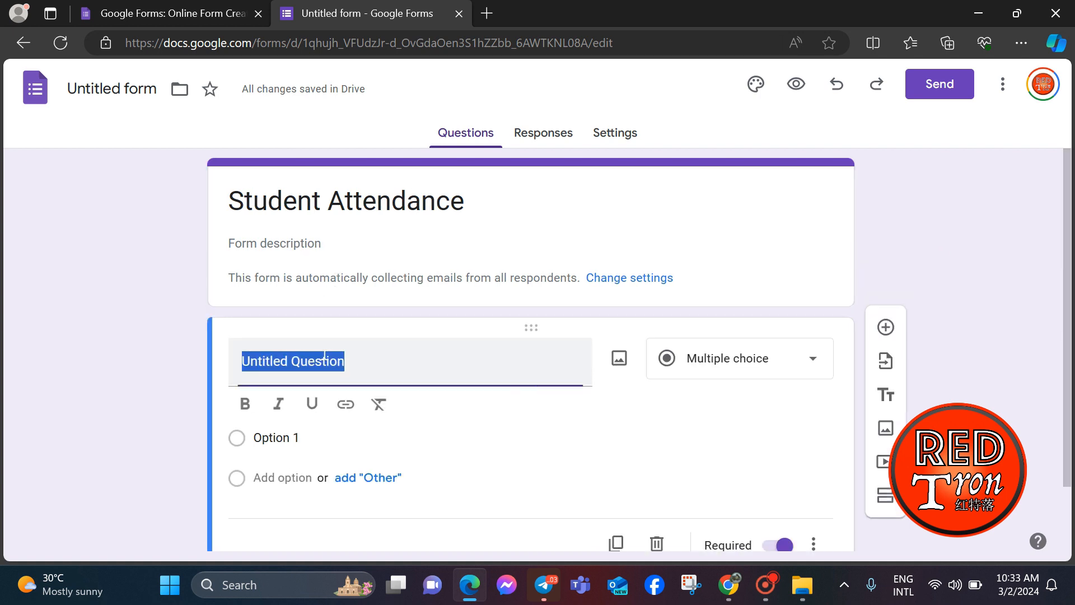
{"action": "type", "text": "Name"}
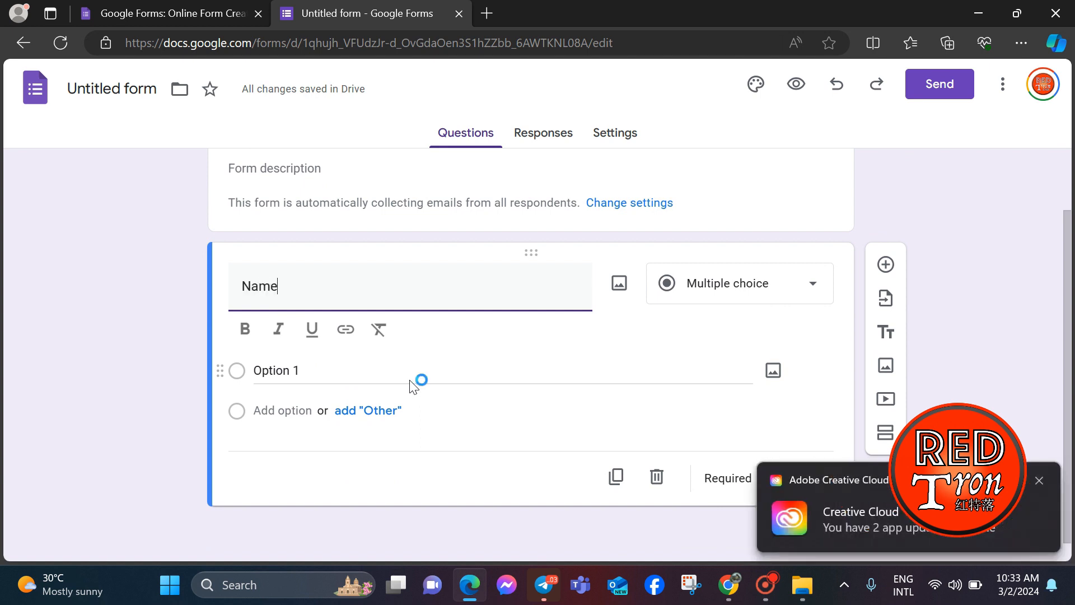
{"action": "left_click", "coordinate": [1037, 480]}
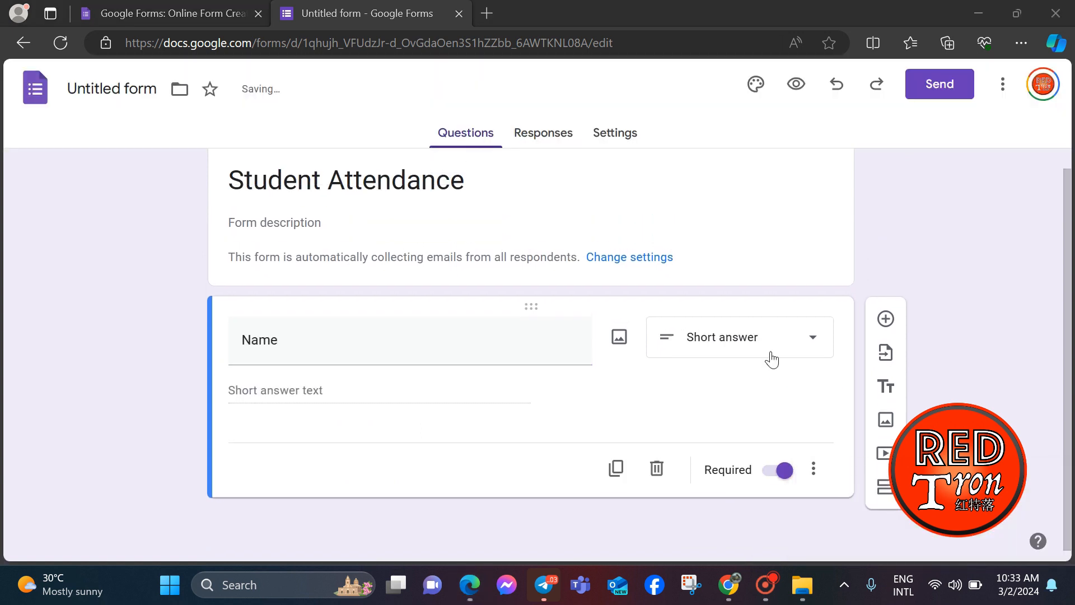
{"action": "left_click", "coordinate": [803, 317]}
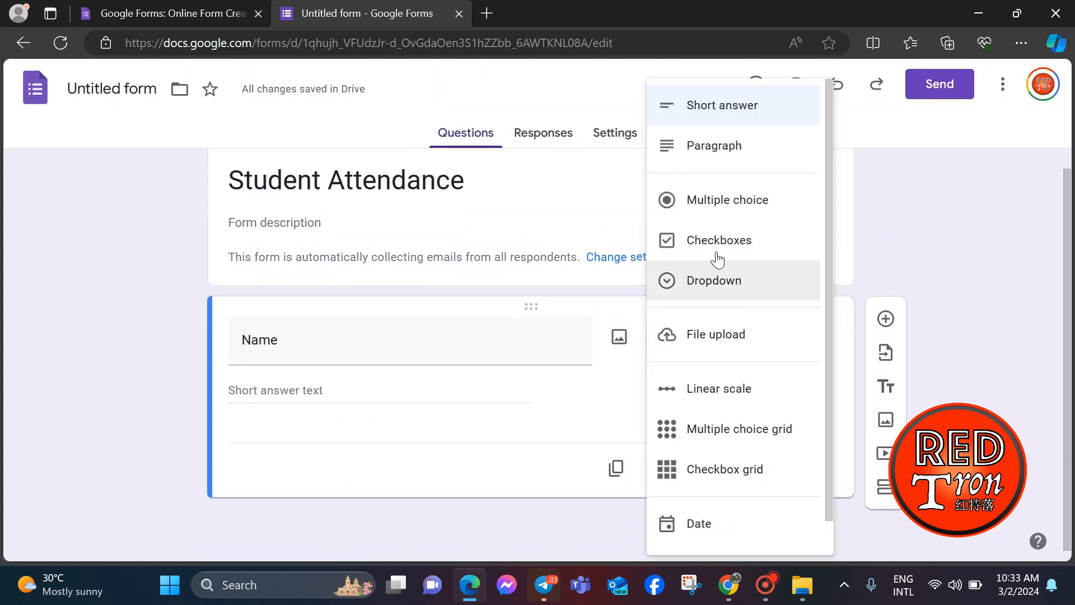
{"action": "left_click", "coordinate": [726, 211]}
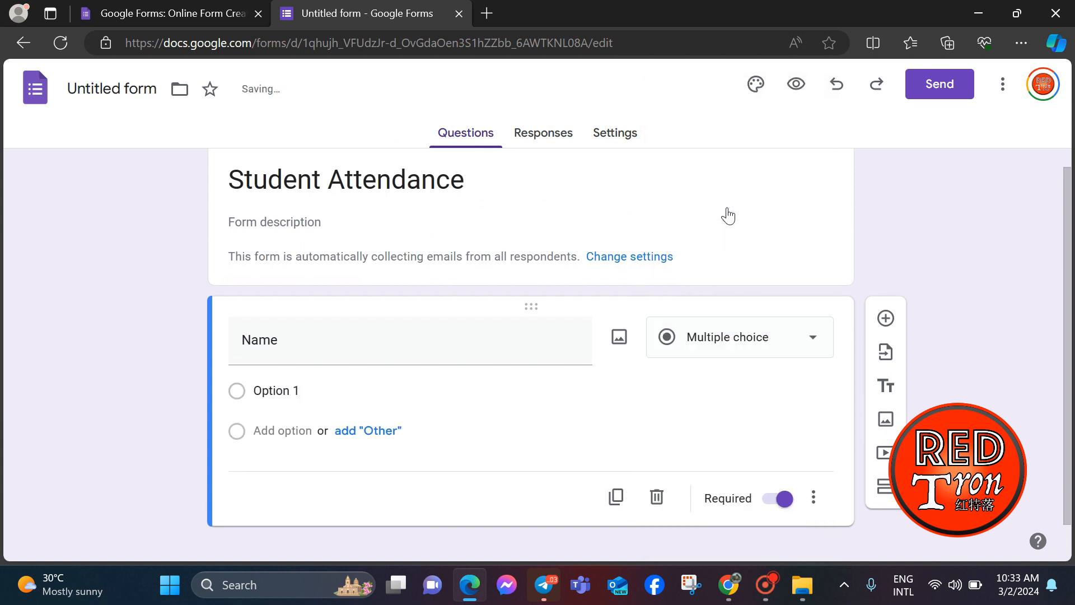
Step: Enter two students' first names as the answer options of the first question, with the second name capitalized
{"action": "left_click", "coordinate": [314, 394]}
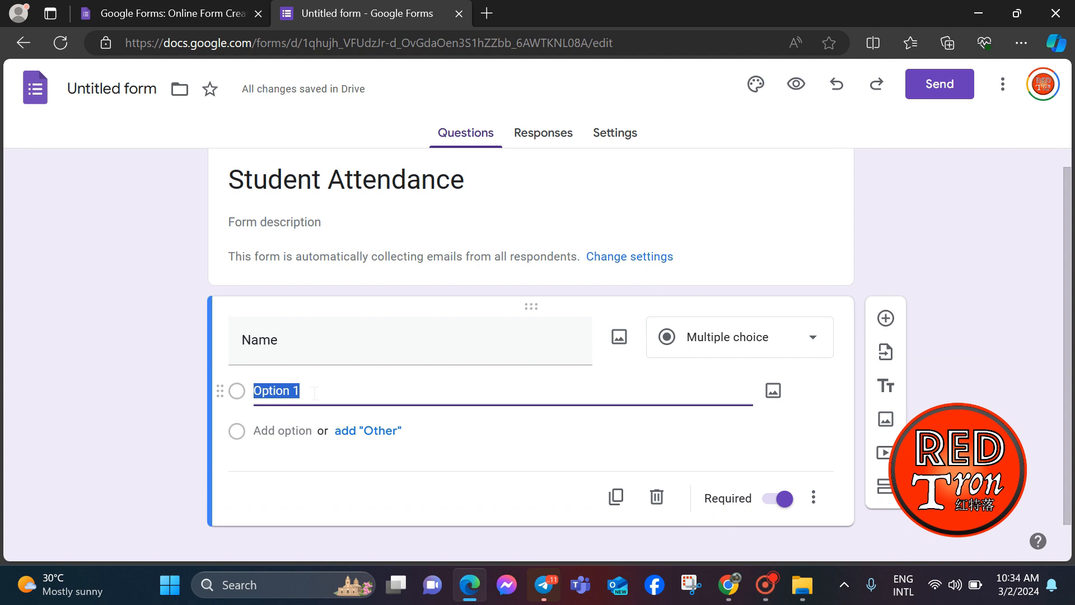
{"action": "type", "text": "Jonh"}
{"action": "key", "text": "Return"}
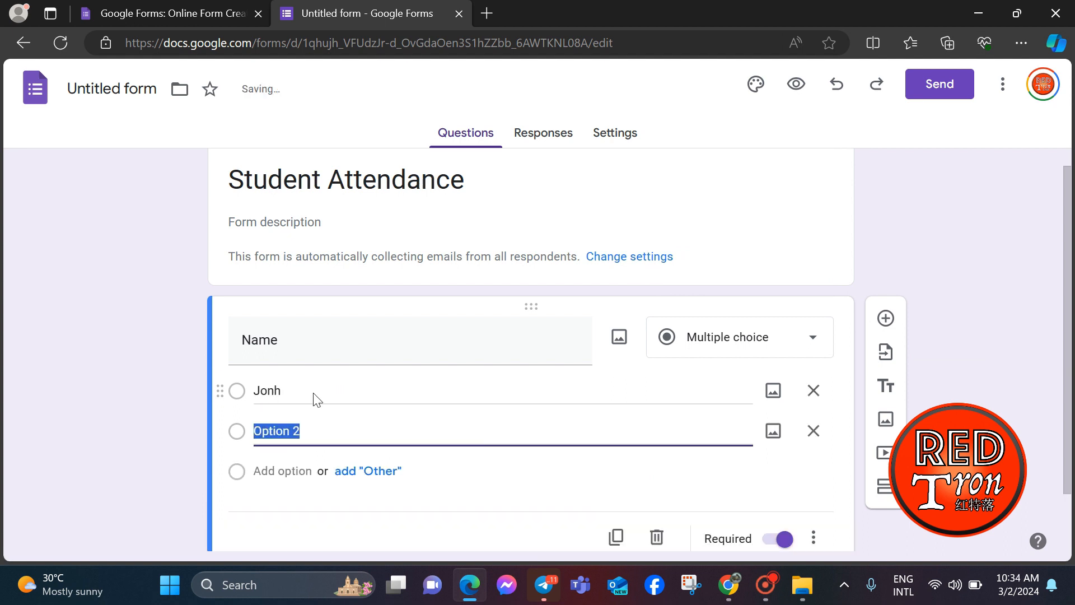
{"action": "type", "text": "berry"}
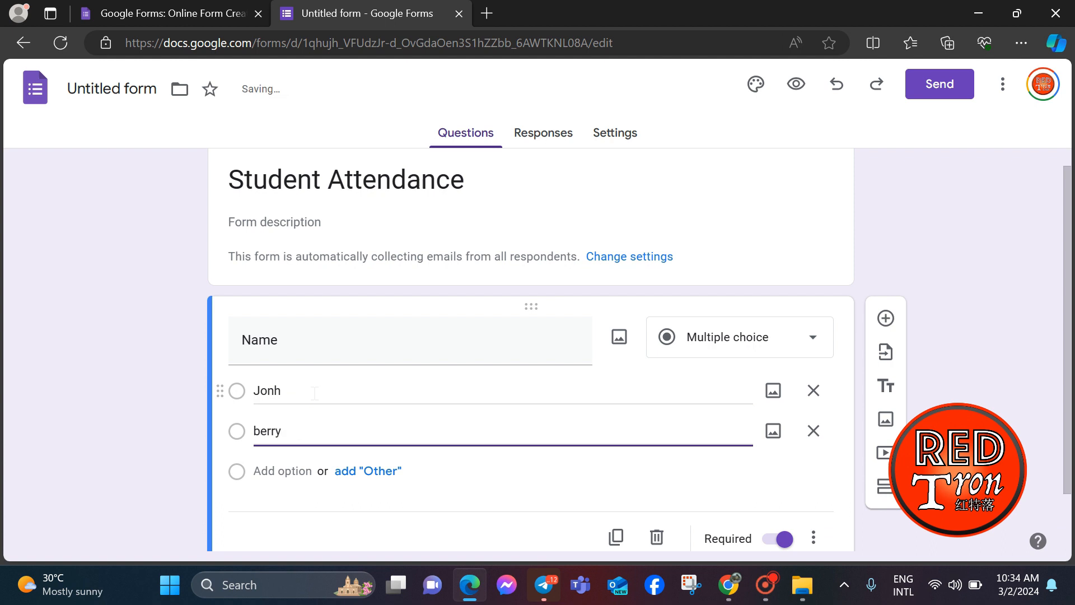
{"action": "key", "text": "BackSpace"}
{"action": "key", "text": "BackSpace"}
{"action": "key", "text": "BackSpace"}
{"action": "key", "text": "BackSpace"}
{"action": "key", "text": "BackSpace"}
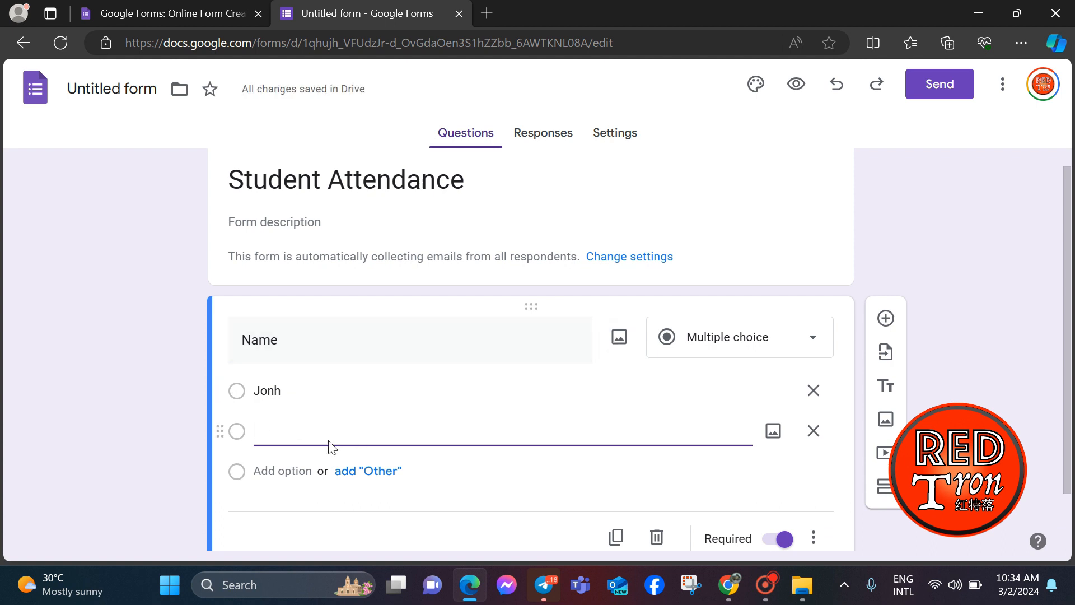
{"action": "type", "text": "Berry"}
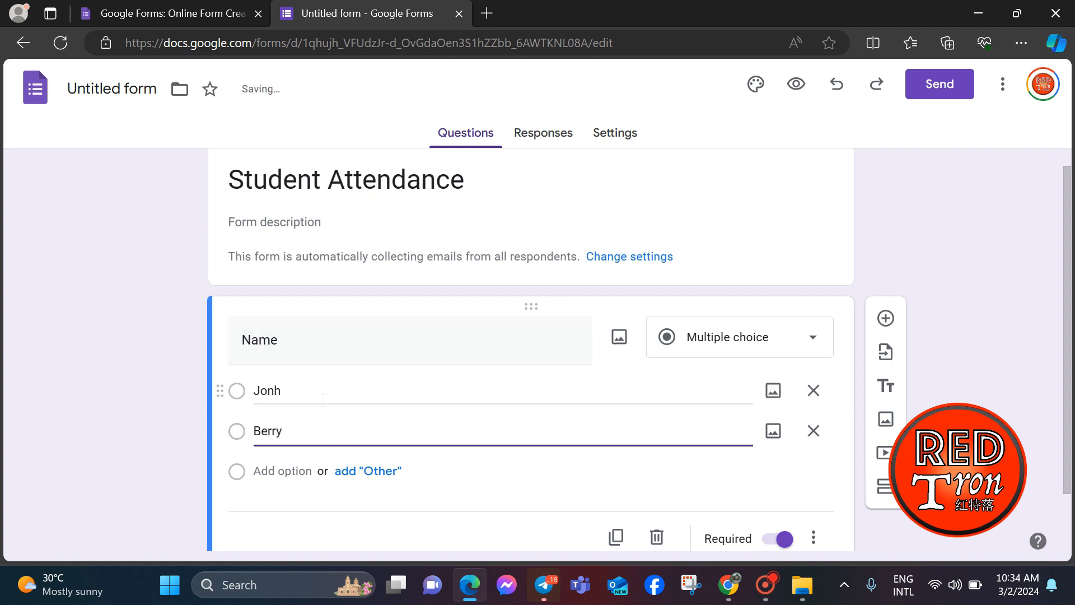
Step: Correct the spelling of the student's name in the first answer option
{"action": "double_click", "coordinate": [323, 398]}
{"action": "key", "text": "BackSpace"}
{"action": "type", "text": "JOH"}
{"action": "key", "text": "BackSpace"}
{"action": "key", "text": "BackSpace"}
{"action": "type", "text": "o"}
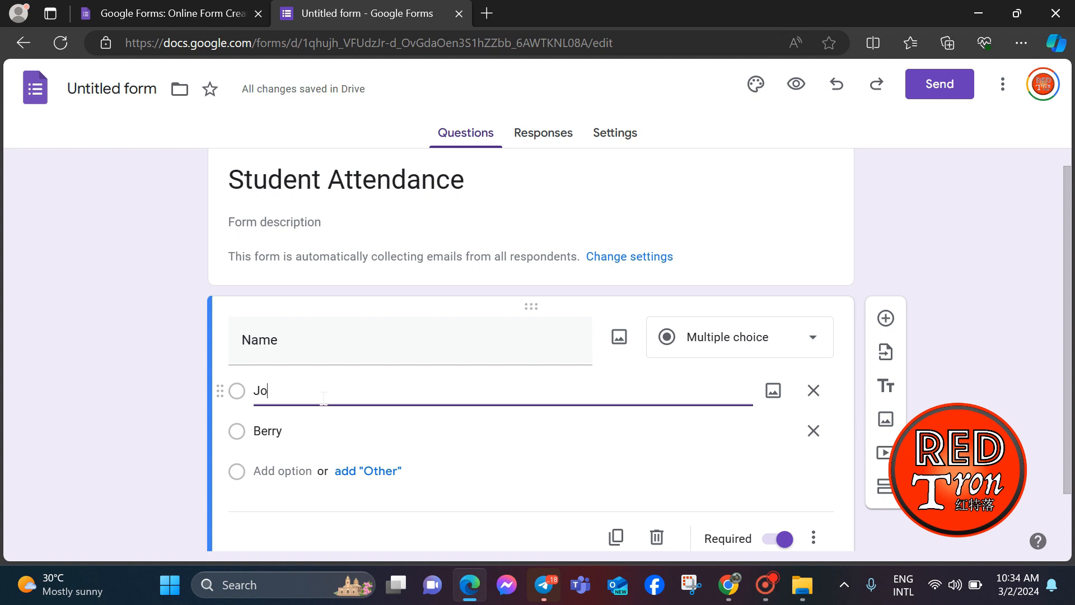
{"action": "type", "text": "hn"}
{"action": "left_click", "coordinate": [461, 473]}
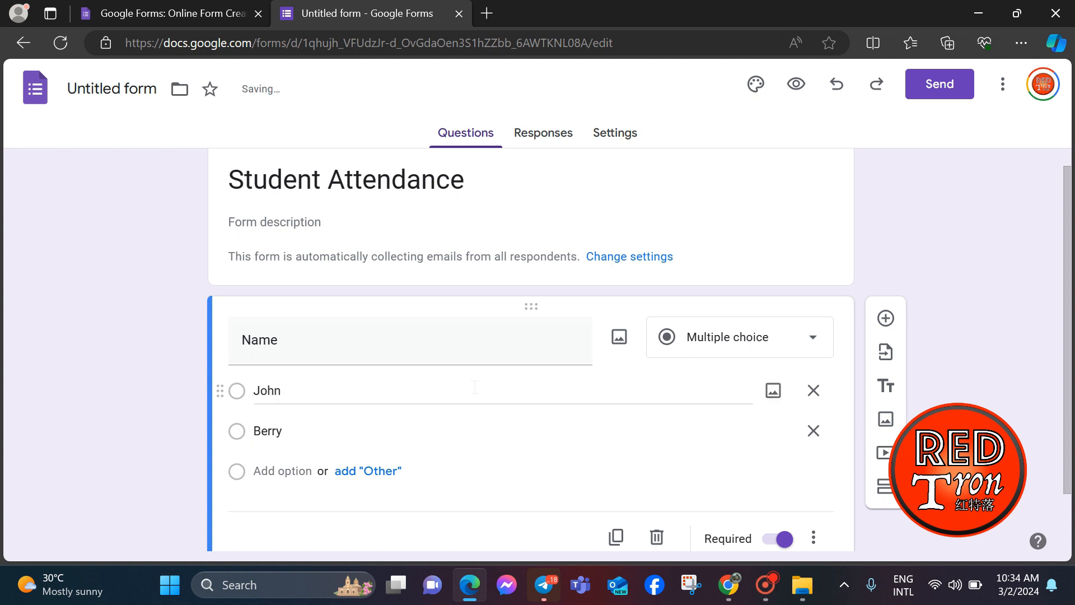
Step: Rename the first question to "Student Name"
{"action": "left_click", "coordinate": [329, 358]}
{"action": "type", "text": "Student "}
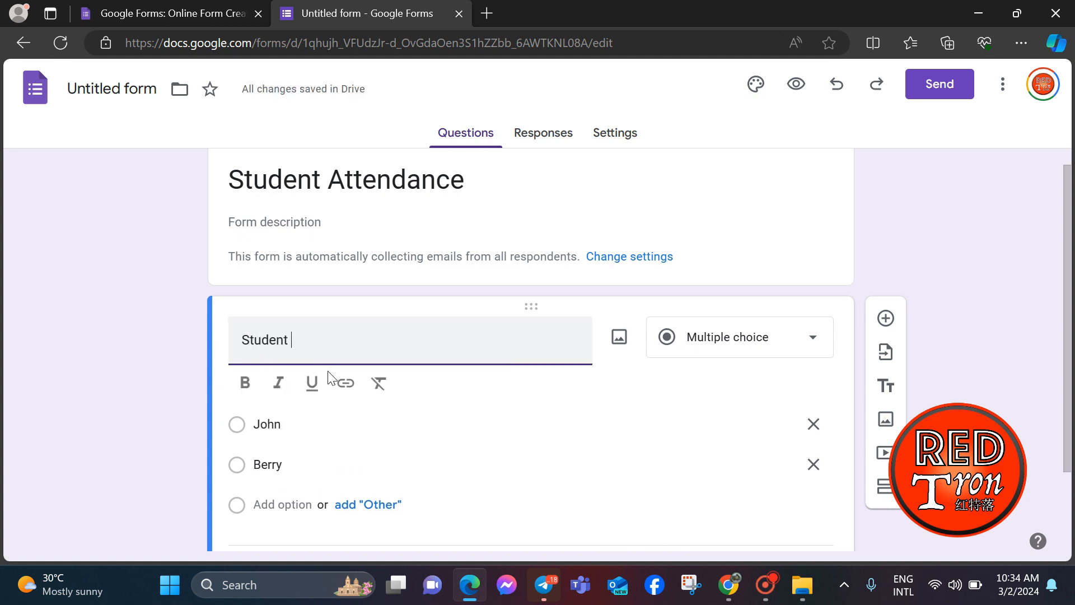
{"action": "type", "text": "Name"}
{"action": "left_click", "coordinate": [982, 312]}
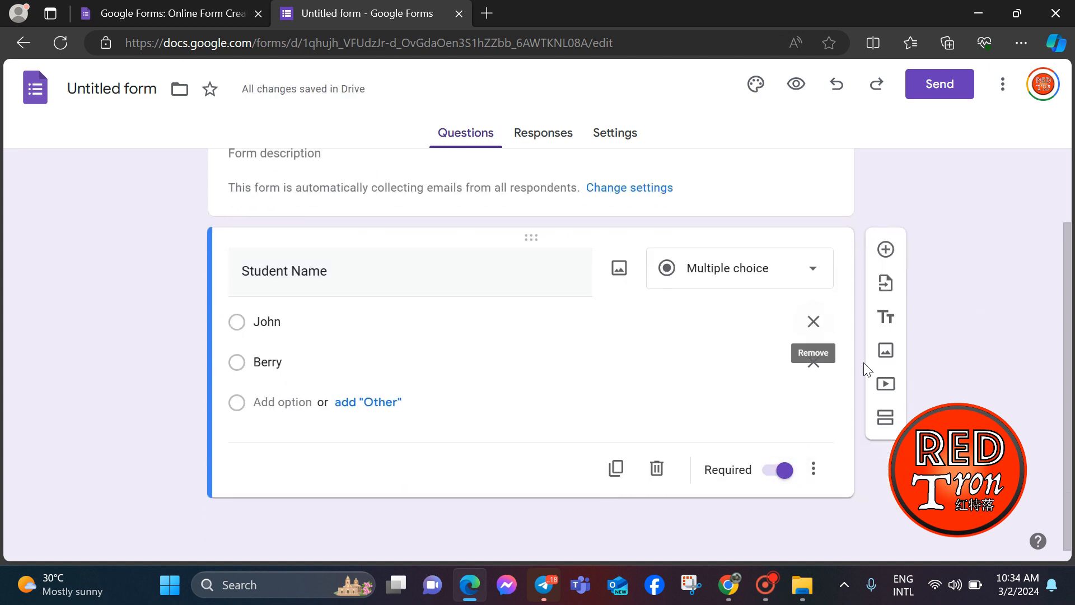
Step: Add a new question titled "Location" and set its answer type to Multiple choice
{"action": "left_click", "coordinate": [885, 250]}
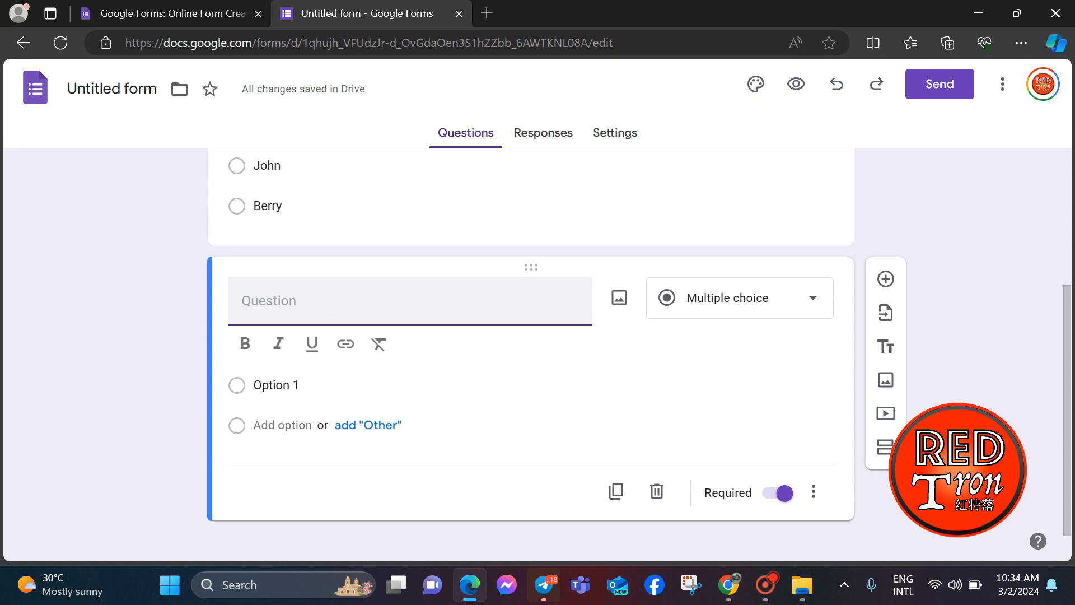
{"action": "type", "text": "Location"}
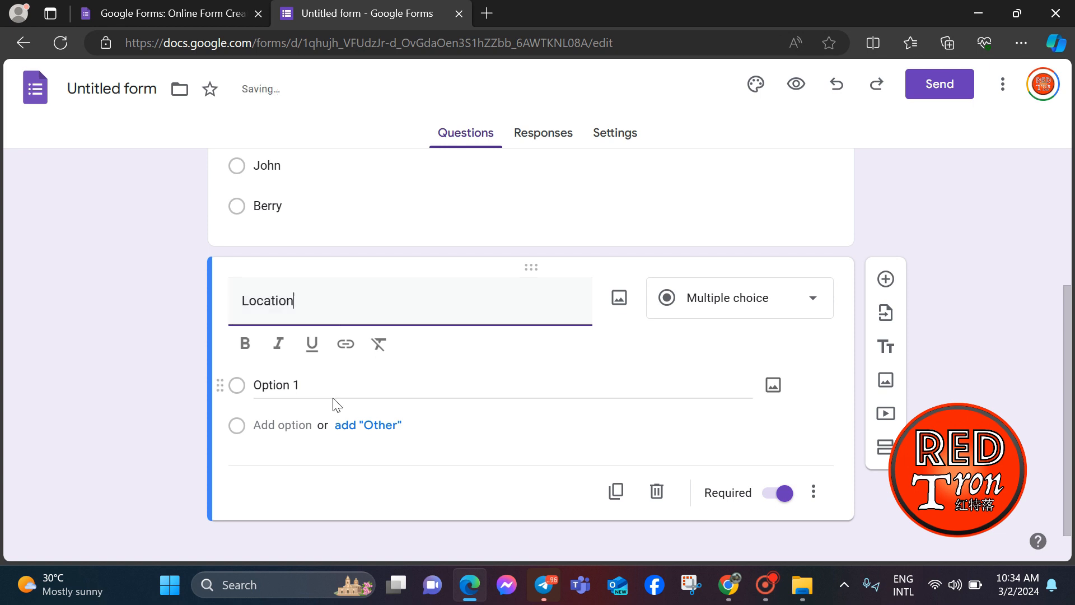
{"action": "left_click", "coordinate": [741, 352]}
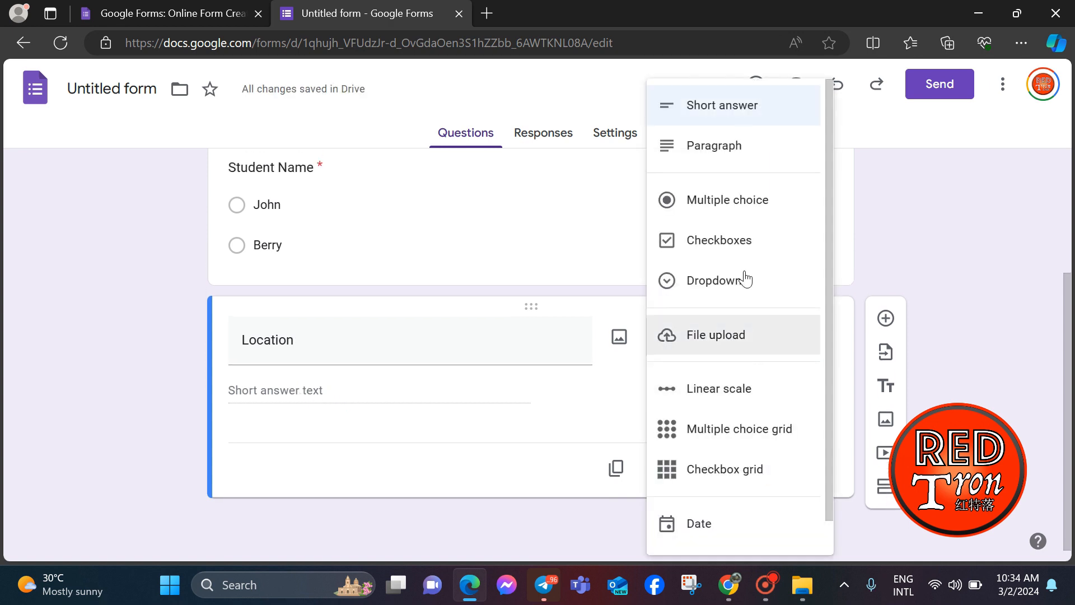
{"action": "left_click", "coordinate": [731, 204]}
Step: Enter "School" as the first answer option of the Location question
{"action": "left_click", "coordinate": [263, 390]}
{"action": "type", "text": "S"}
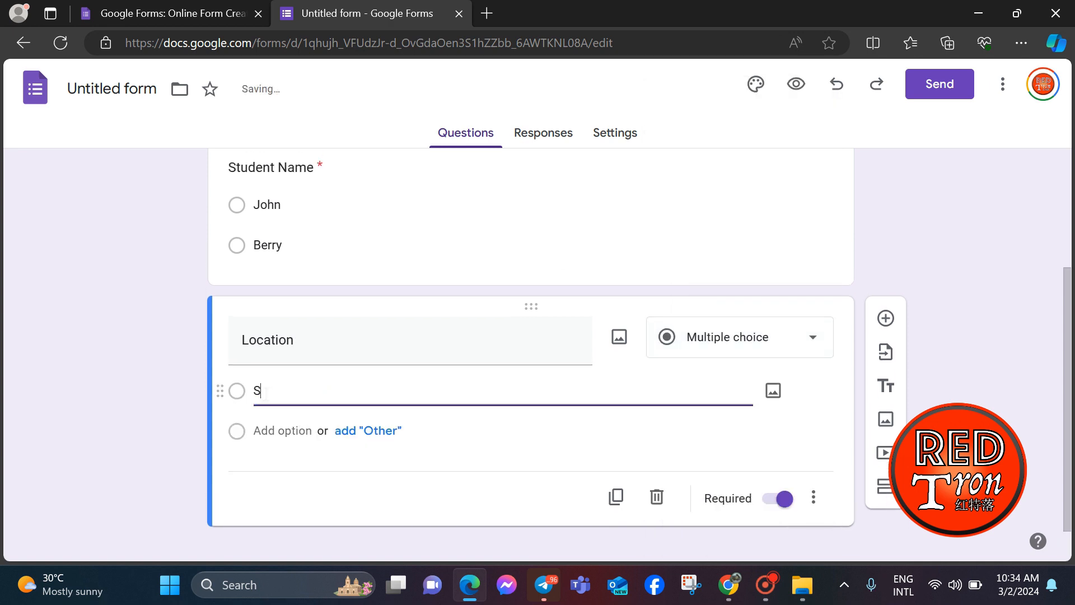
{"action": "type", "text": "chool"}
{"action": "left_click", "coordinate": [996, 375]}
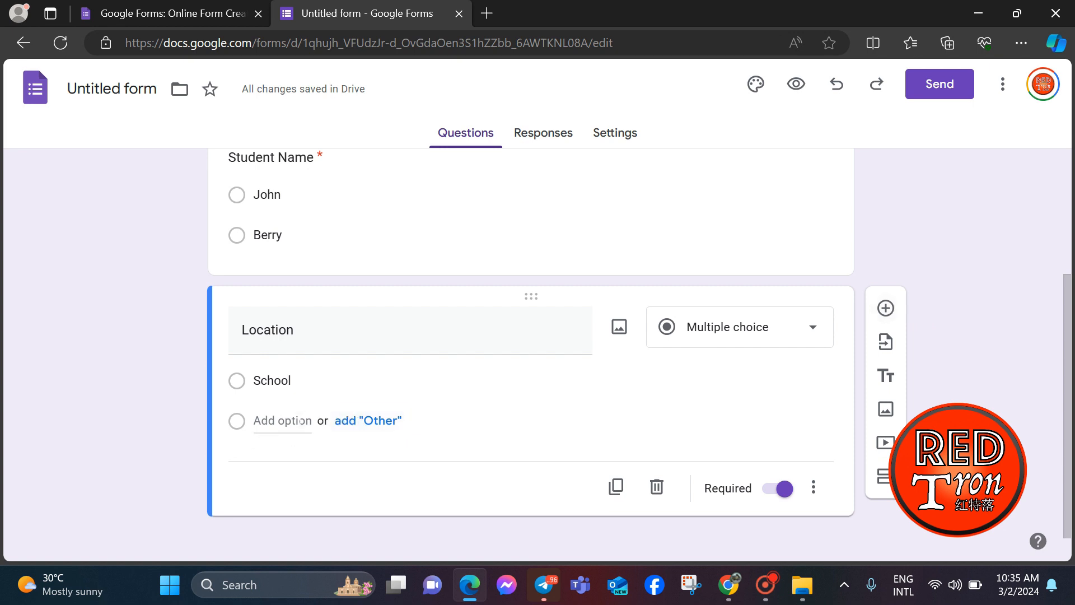
Step: Add a second option to the Location question and set the two answers to "Classroom" and "Library"
{"action": "left_click", "coordinate": [291, 421]}
{"action": "left_click", "coordinate": [303, 380]}
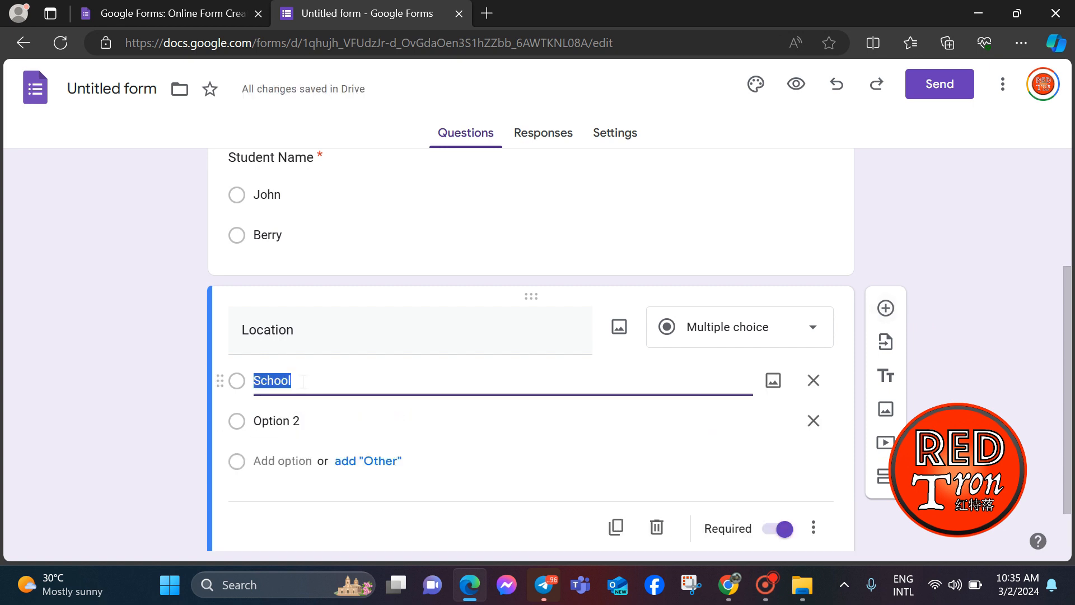
{"action": "key", "text": "BackSpace"}
{"action": "type", "text": "Classroom"}
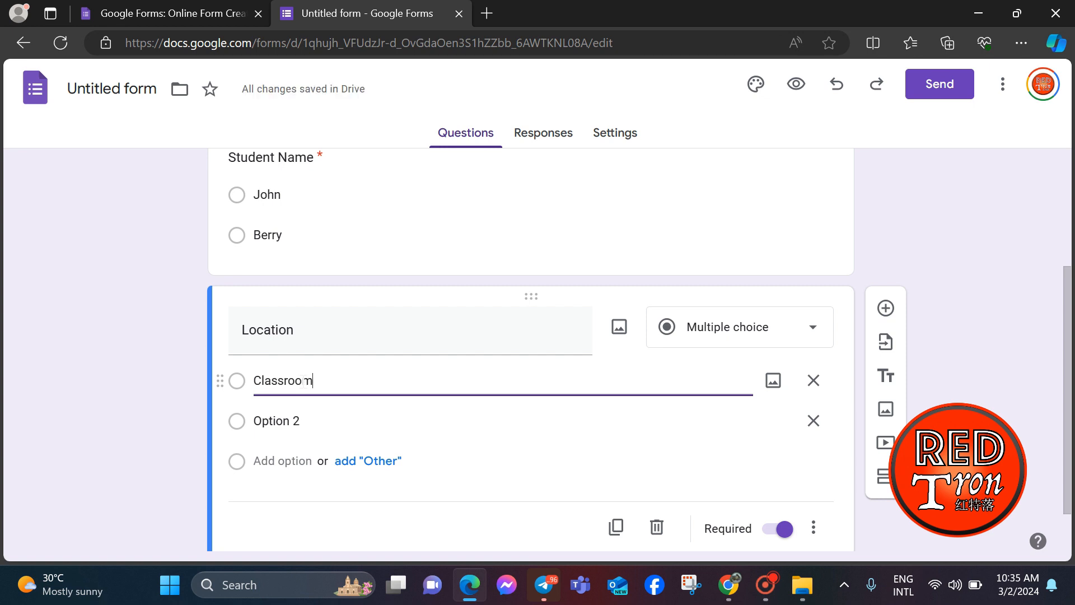
{"action": "left_click", "coordinate": [311, 428]}
{"action": "key", "text": "BackSpace"}
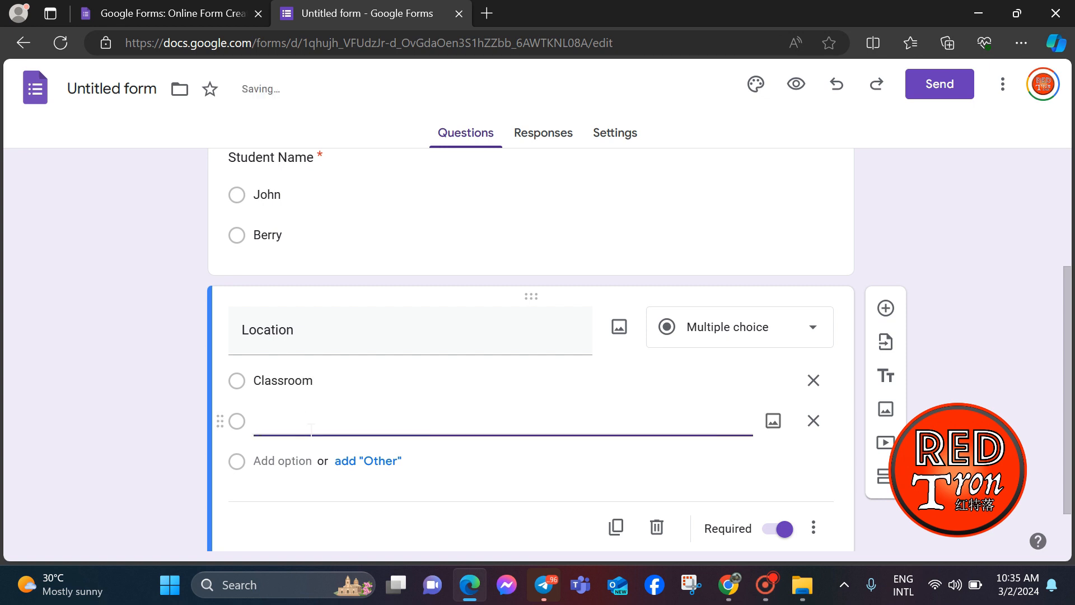
{"action": "type", "text": "Library"}
{"action": "left_click", "coordinate": [494, 468]}
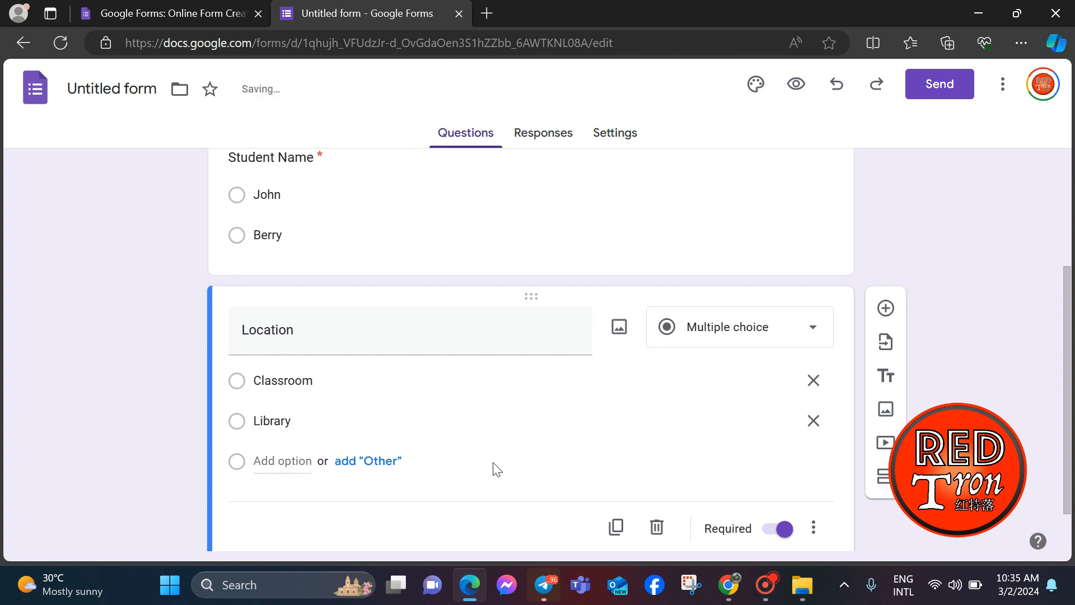
Step: Add a third question to the form with the title "Checking Status"
{"action": "left_click", "coordinate": [886, 309]}
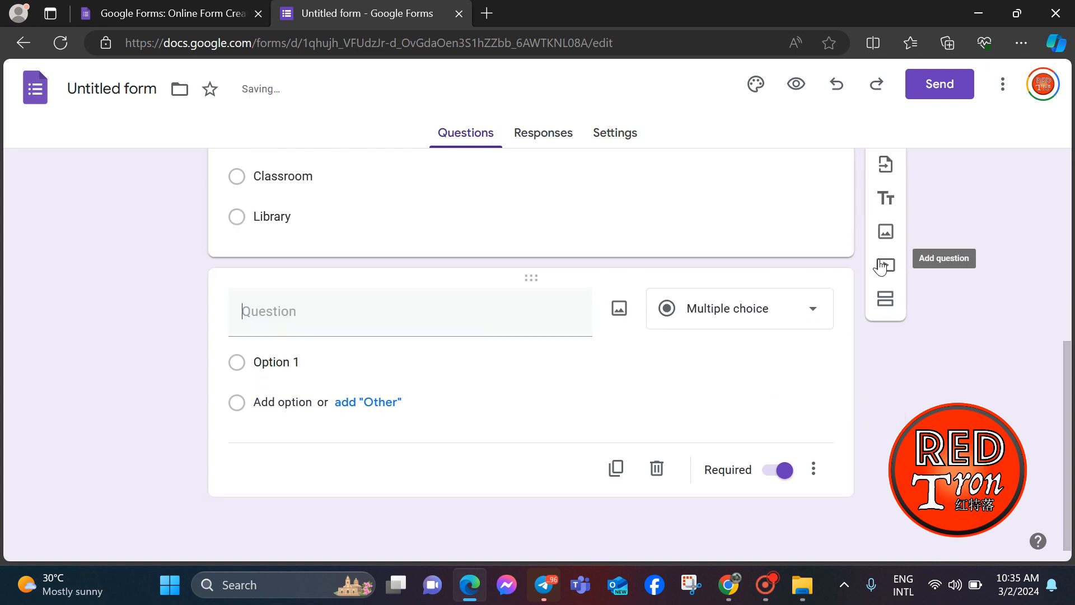
{"action": "type", "text": "Check"}
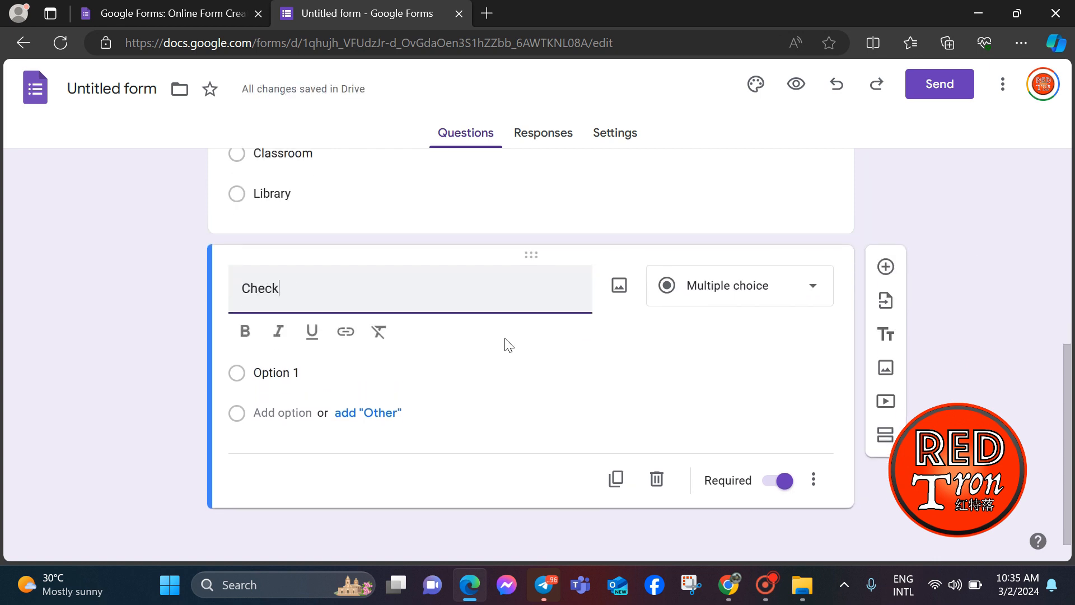
{"action": "type", "text": "ing Status"}
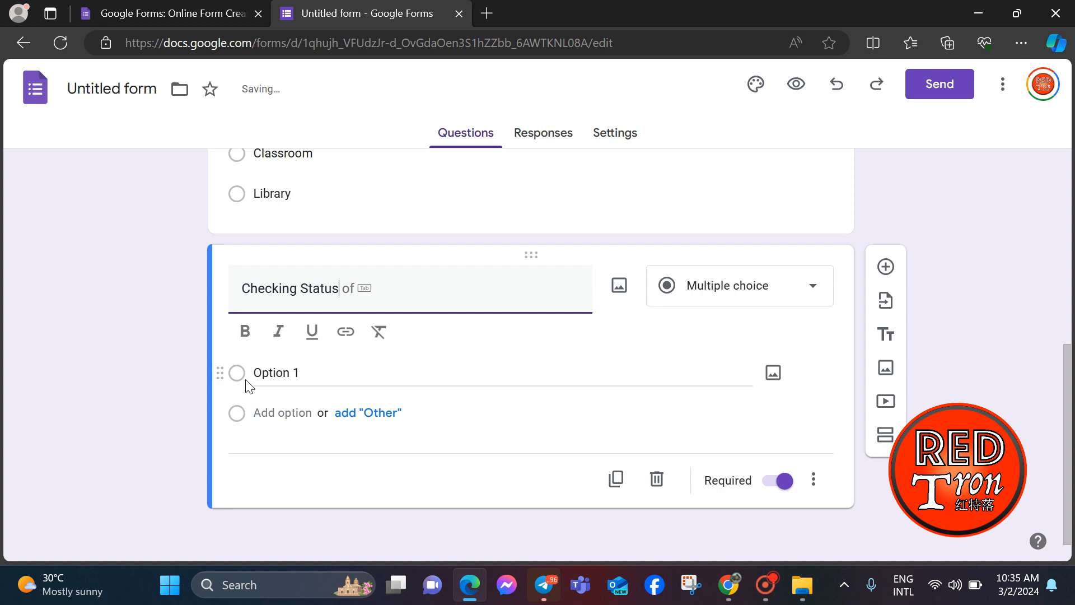
Step: Enter "Check in" and "Check out" as the answer options of the Checking Status question
{"action": "left_click", "coordinate": [276, 372]}
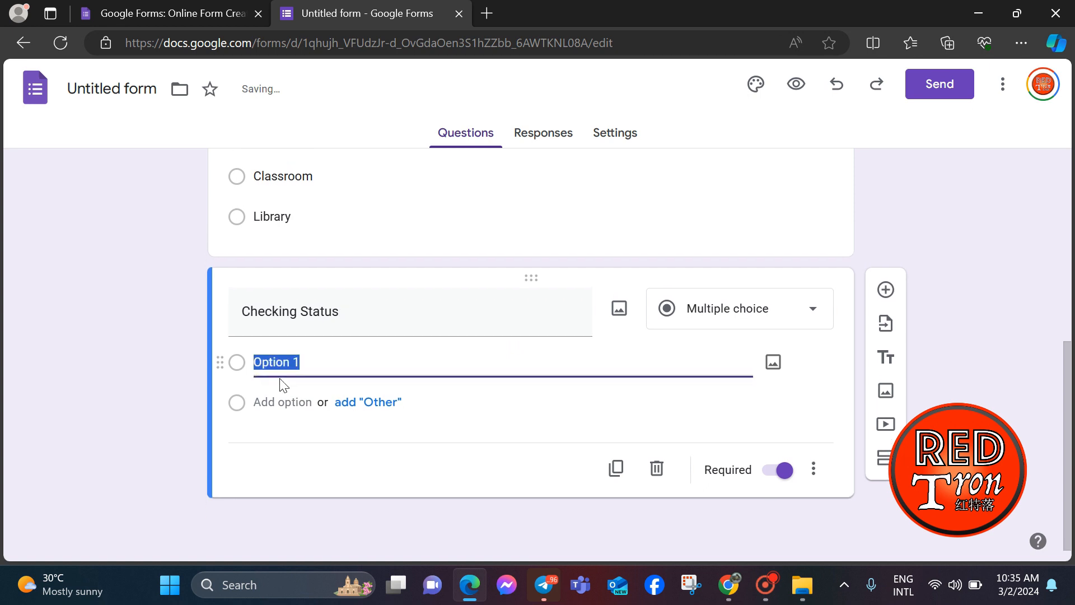
{"action": "type", "text": "Check i"}
{"action": "type", "text": "n"}
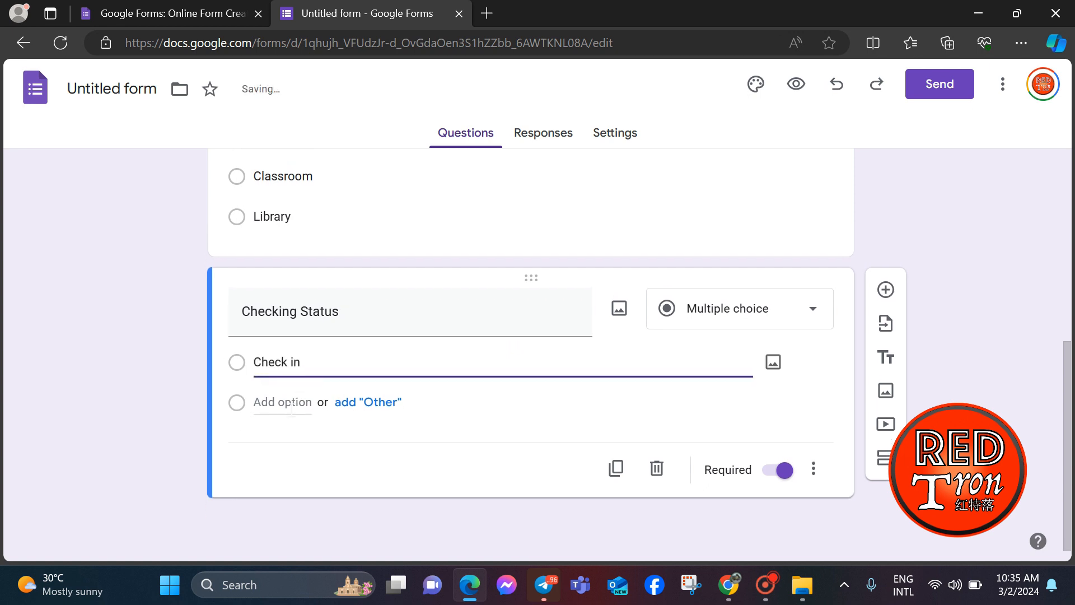
{"action": "left_click", "coordinate": [283, 403]}
{"action": "type", "text": "Check out"}
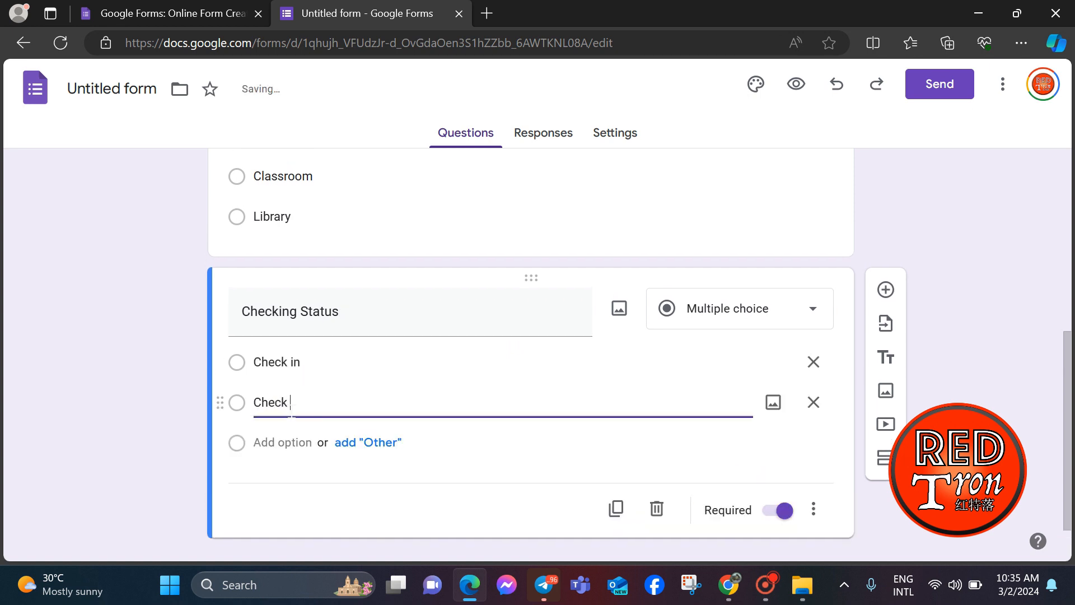
{"action": "left_click", "coordinate": [992, 387]}
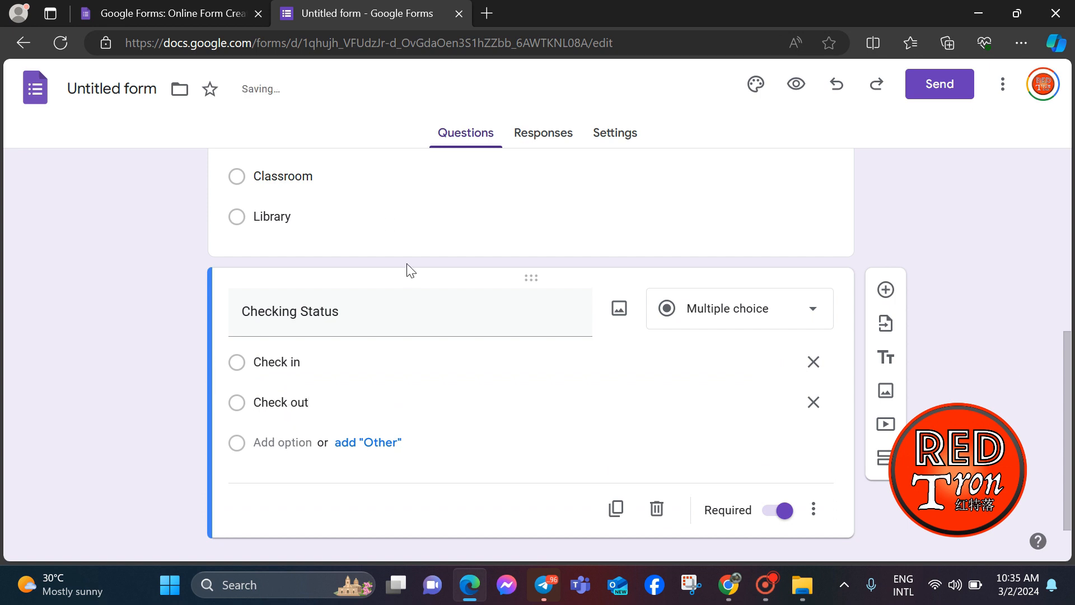
Step: Review the form from its title through the Student Name, Location and Checking Status questions and their answer options
{"action": "scroll", "coordinate": [407, 269], "scroll_direction": "up", "scroll_amount": 10}
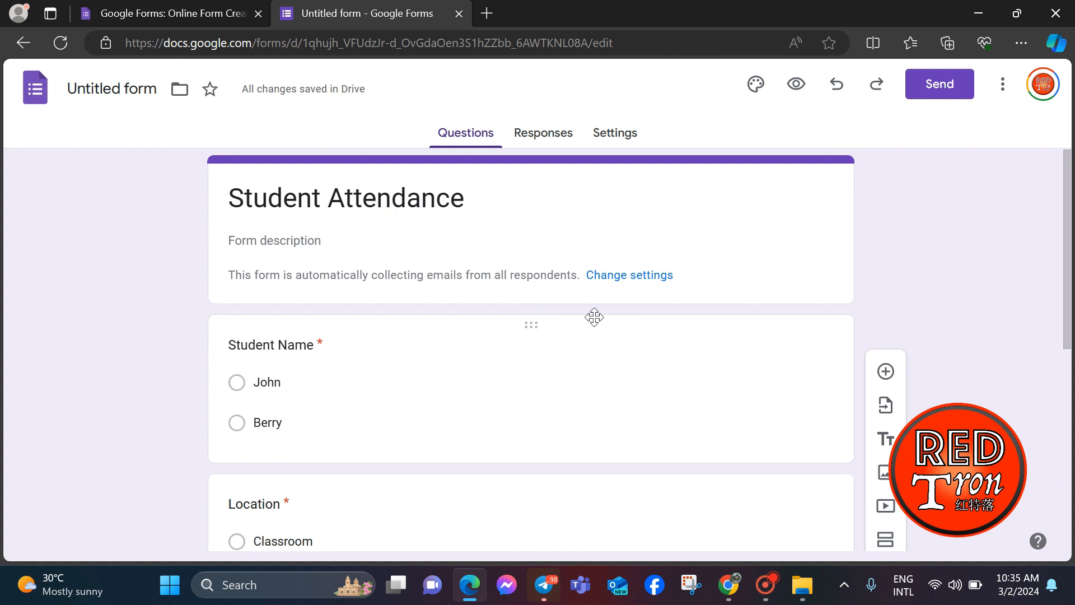
{"action": "scroll", "coordinate": [594, 318], "scroll_direction": "down", "scroll_amount": 1}
{"action": "scroll", "coordinate": [596, 320], "scroll_direction": "down", "scroll_amount": 1}
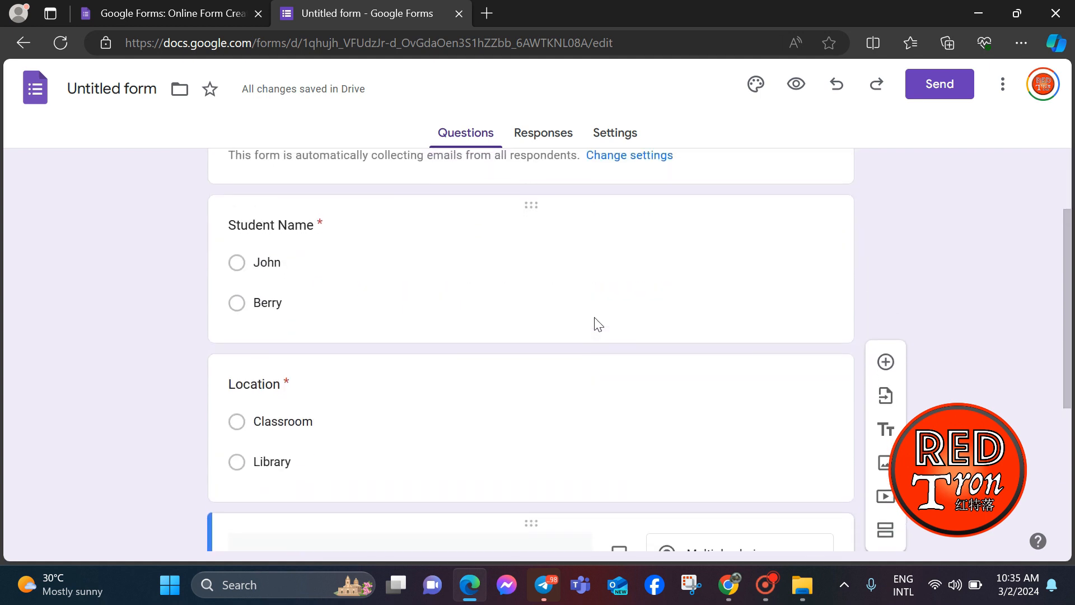
{"action": "scroll", "coordinate": [598, 323], "scroll_direction": "down", "scroll_amount": 2}
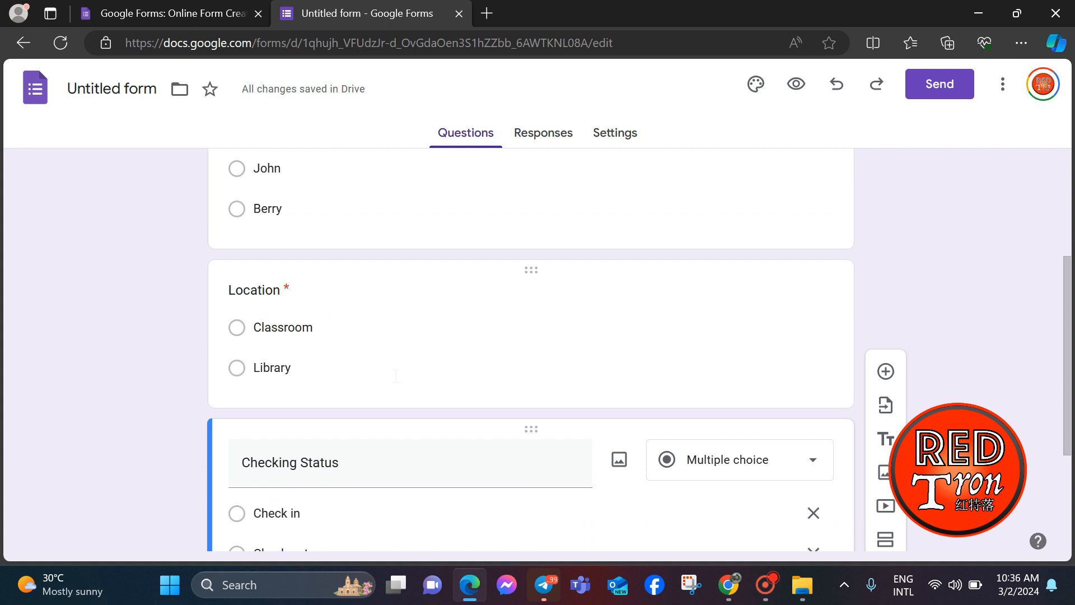
{"action": "scroll", "coordinate": [529, 371], "scroll_direction": "down", "scroll_amount": 1}
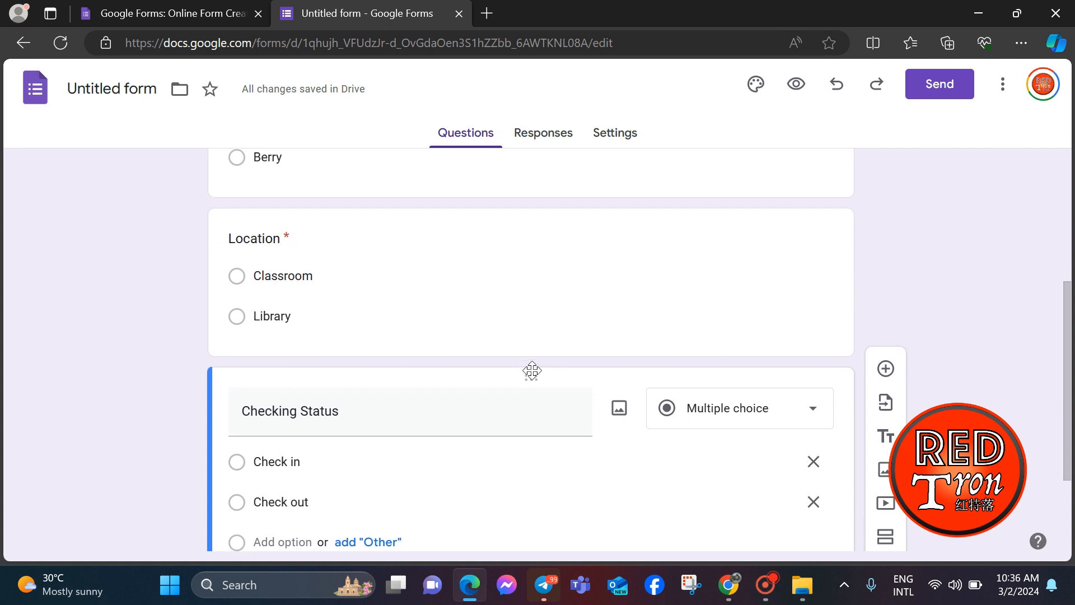
{"action": "scroll", "coordinate": [532, 371], "scroll_direction": "down", "scroll_amount": 2}
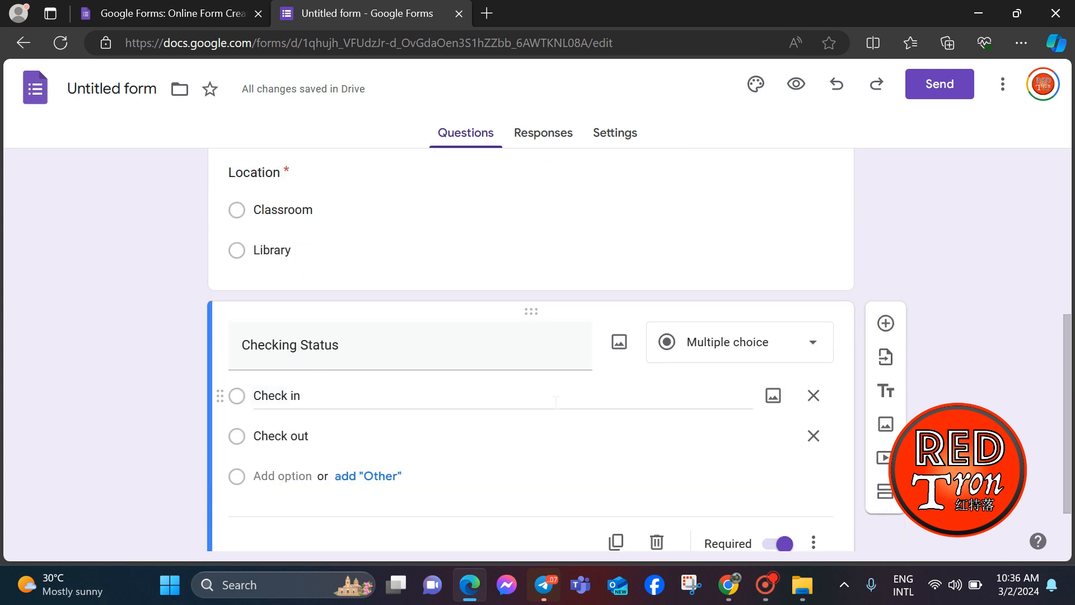
{"action": "scroll", "coordinate": [938, 233], "scroll_direction": "up", "scroll_amount": 6}
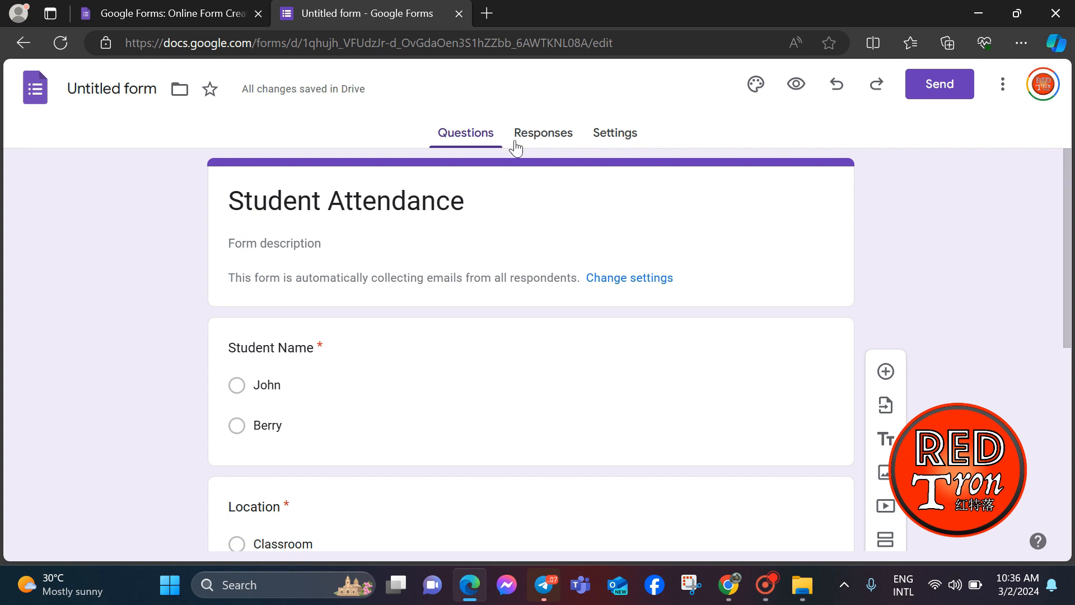
{"action": "left_click", "coordinate": [606, 141]}
{"action": "left_click", "coordinate": [462, 134]}
{"action": "scroll", "coordinate": [565, 451], "scroll_direction": "down", "scroll_amount": 3}
{"action": "scroll", "coordinate": [569, 452], "scroll_direction": "down", "scroll_amount": 2}
{"action": "scroll", "coordinate": [568, 452], "scroll_direction": "up", "scroll_amount": 3}
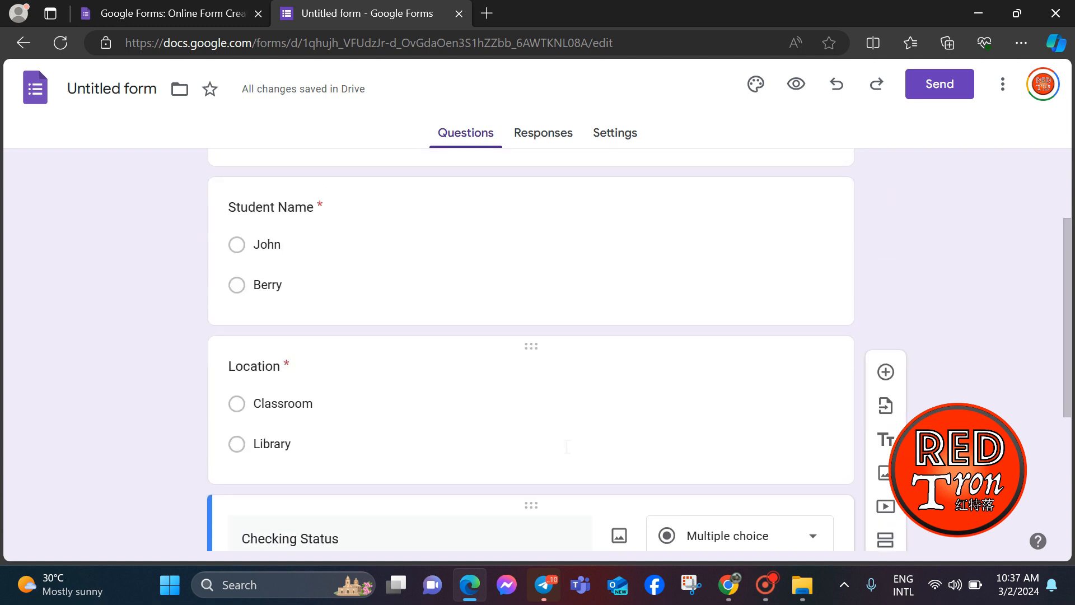
{"action": "scroll", "coordinate": [568, 451], "scroll_direction": "down", "scroll_amount": 1}
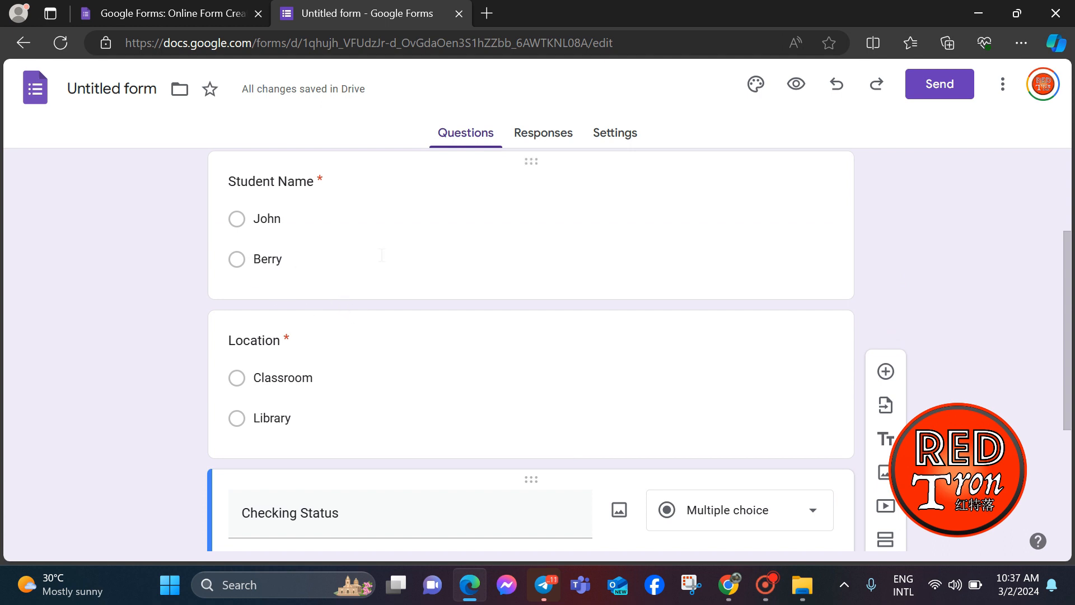
{"action": "scroll", "coordinate": [382, 258], "scroll_direction": "up", "scroll_amount": 2}
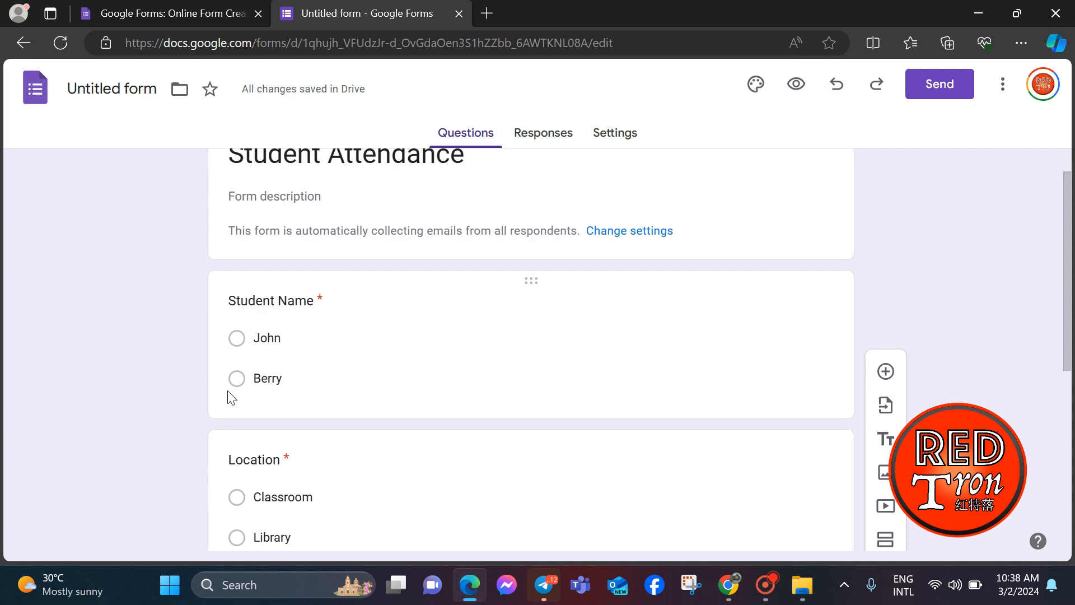
Step: Check the form's collected responses and look over its settings page
{"action": "left_click", "coordinate": [540, 140]}
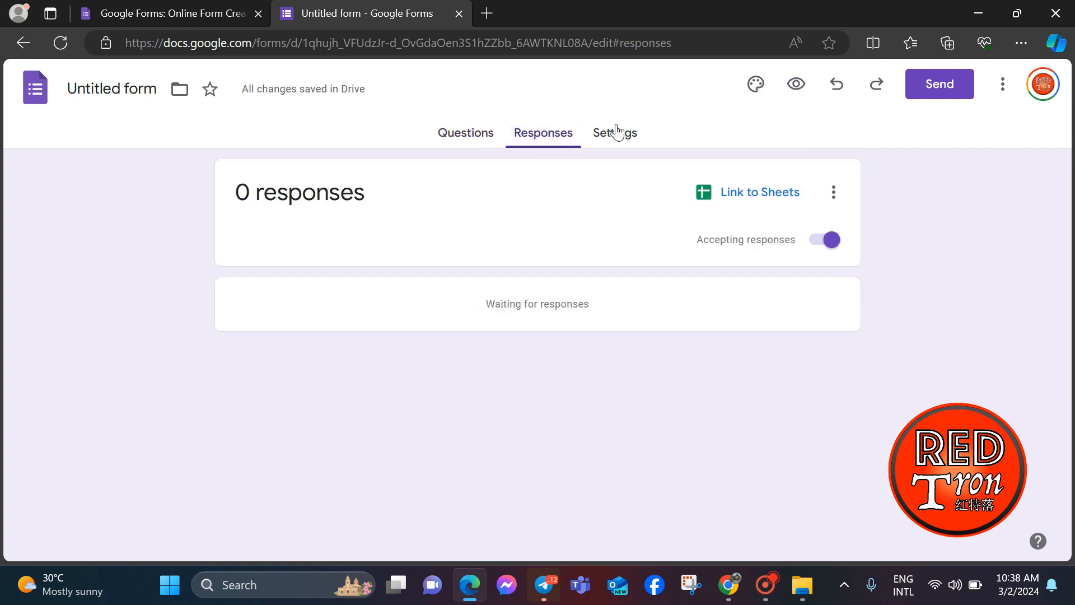
{"action": "left_click", "coordinate": [616, 132]}
{"action": "scroll", "coordinate": [317, 384], "scroll_direction": "down", "scroll_amount": 4}
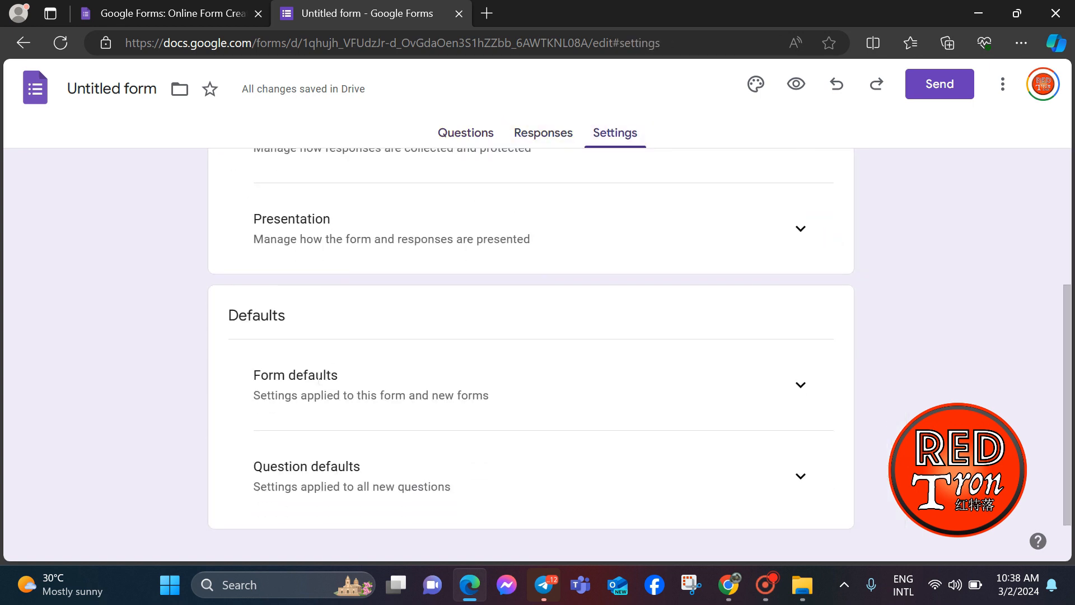
{"action": "scroll", "coordinate": [319, 384], "scroll_direction": "up", "scroll_amount": 5}
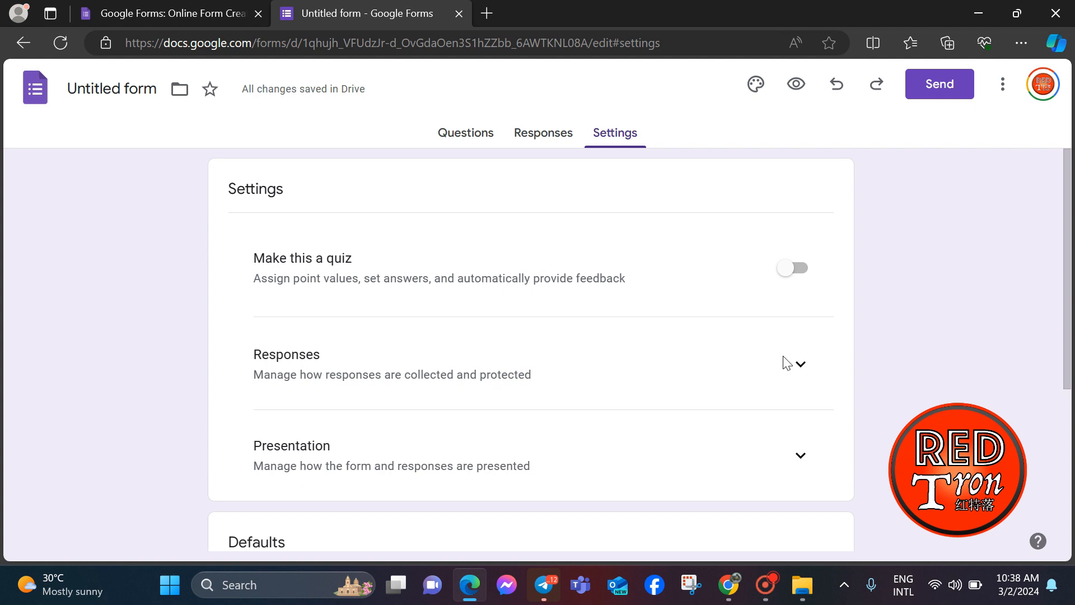
Step: Expand the Responses settings and examine the email address collection choices, keeping Verified selected
{"action": "left_click", "coordinate": [817, 372]}
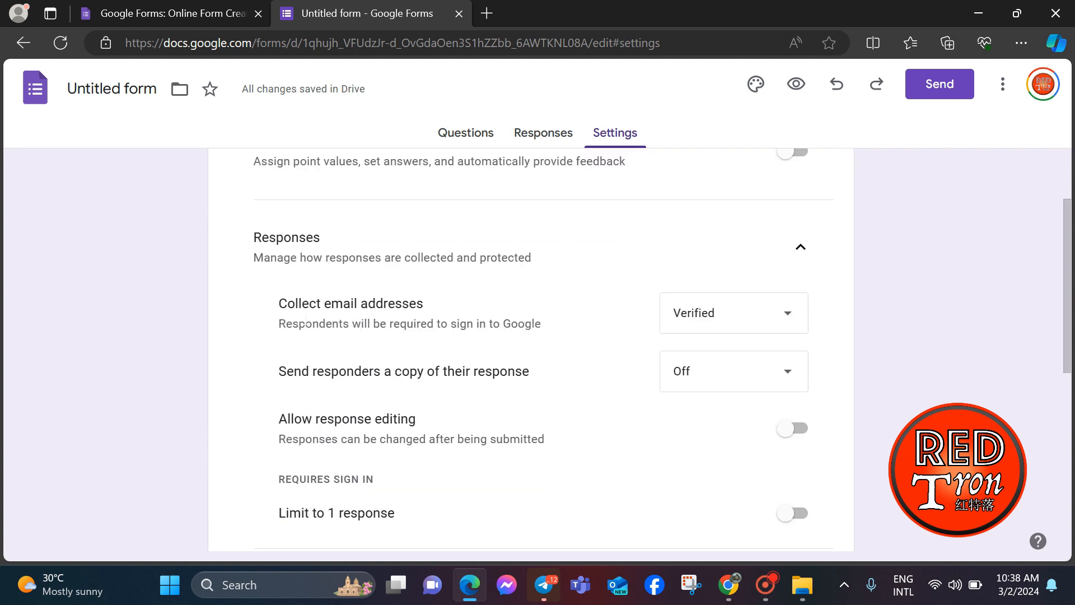
{"action": "left_click", "coordinate": [751, 329]}
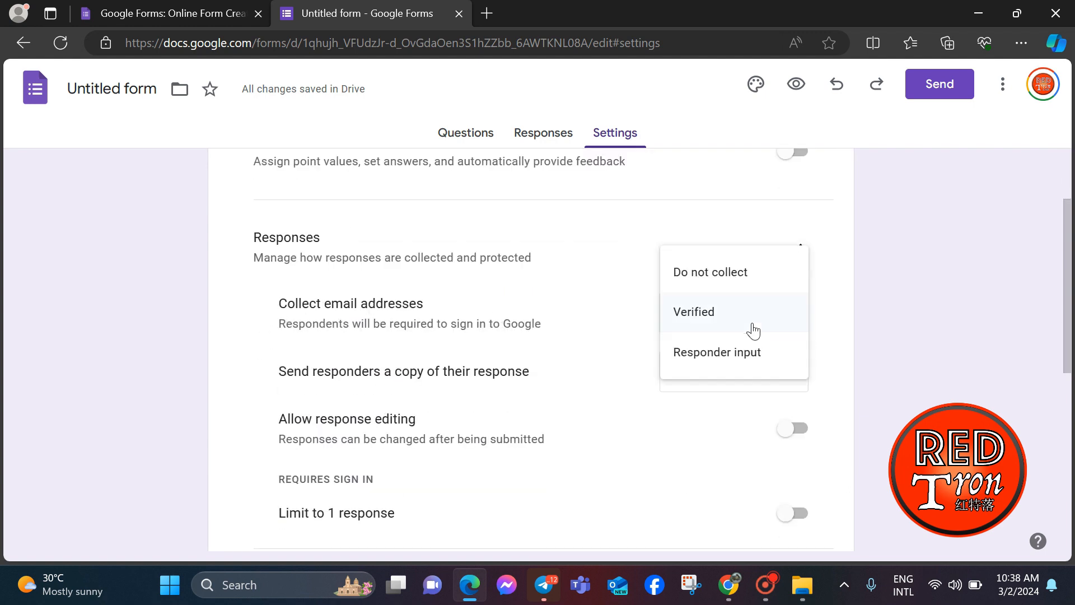
{"action": "left_click", "coordinate": [650, 360]}
{"action": "scroll", "coordinate": [435, 396], "scroll_direction": "down", "scroll_amount": 1}
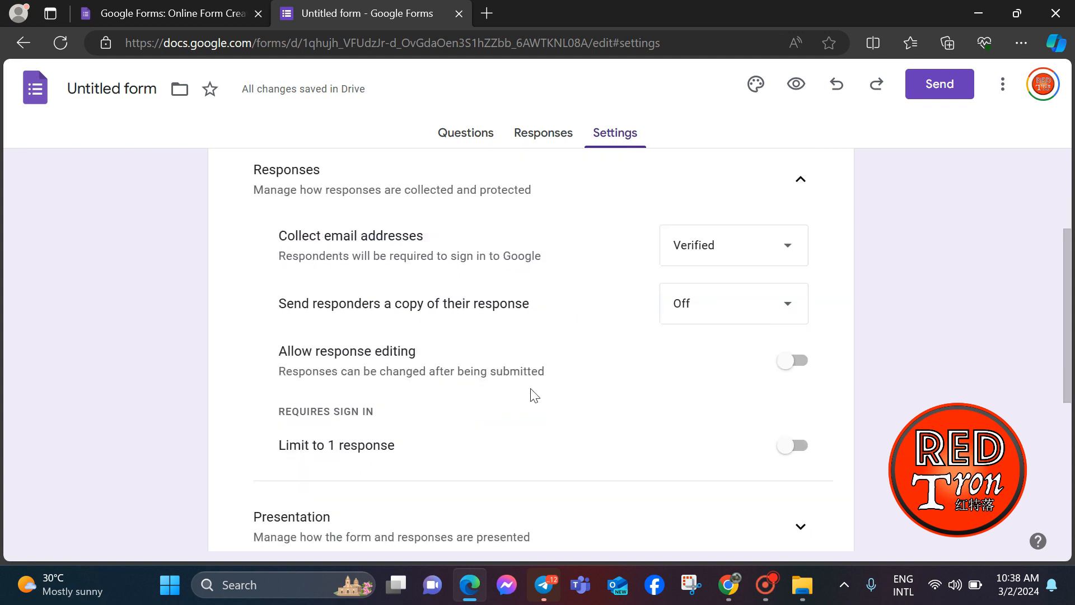
{"action": "scroll", "coordinate": [470, 428], "scroll_direction": "down", "scroll_amount": 2}
{"action": "scroll", "coordinate": [470, 428], "scroll_direction": "up", "scroll_amount": 3}
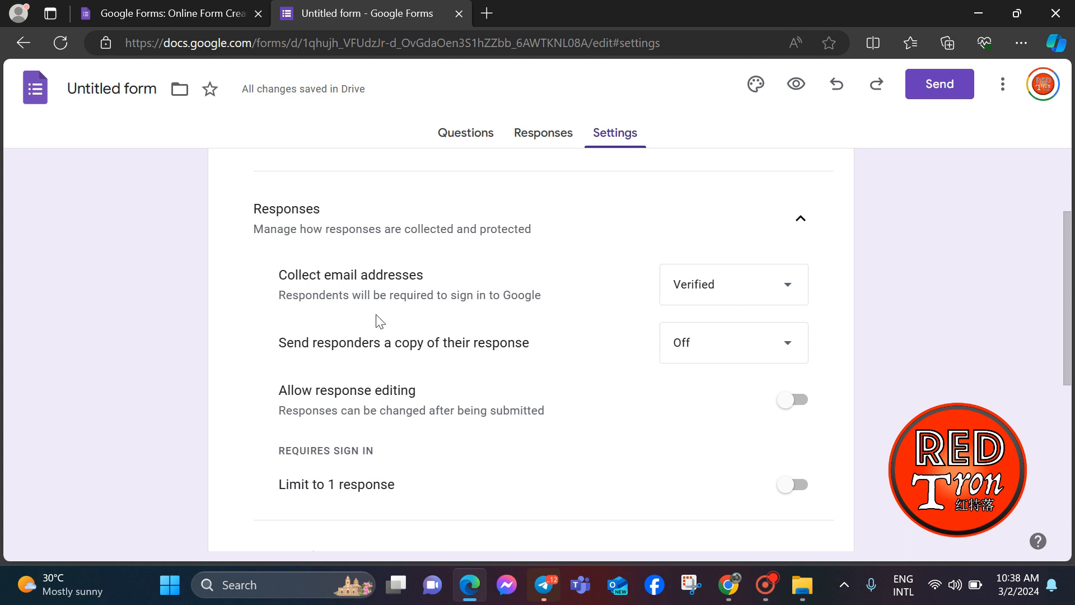
{"action": "left_click", "coordinate": [719, 291]}
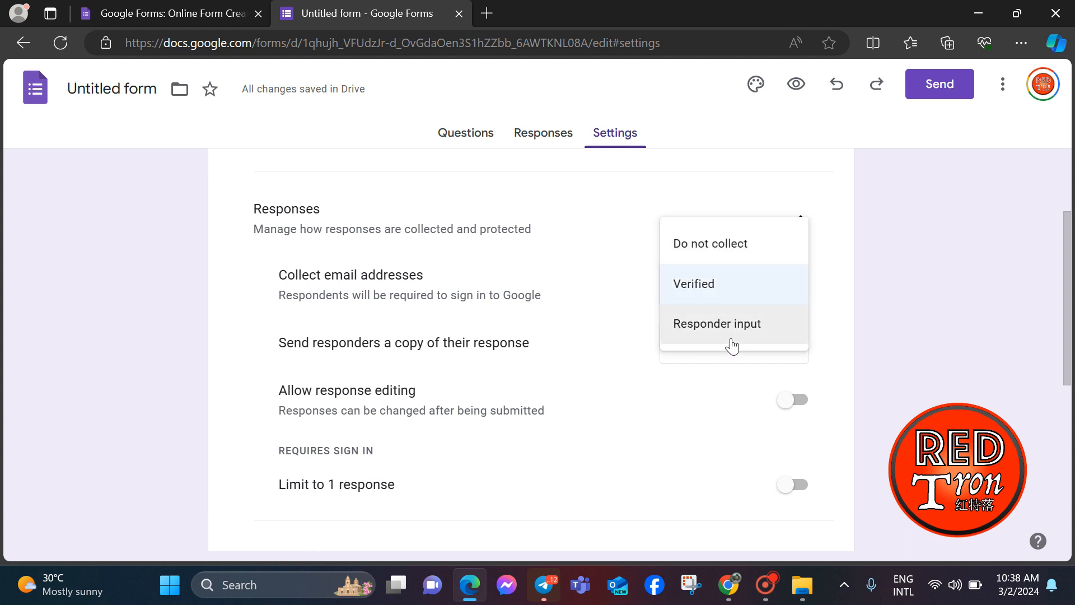
{"action": "left_click", "coordinate": [716, 293]}
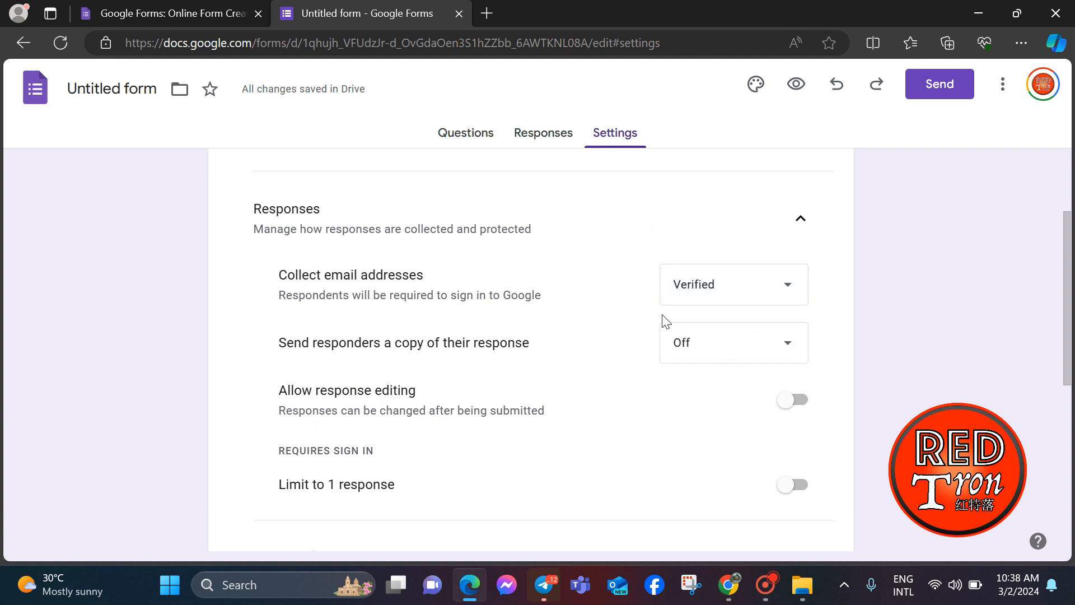
{"action": "left_click", "coordinate": [694, 292]}
{"action": "left_click", "coordinate": [818, 295]}
{"action": "scroll", "coordinate": [675, 372], "scroll_direction": "down", "scroll_amount": 3}
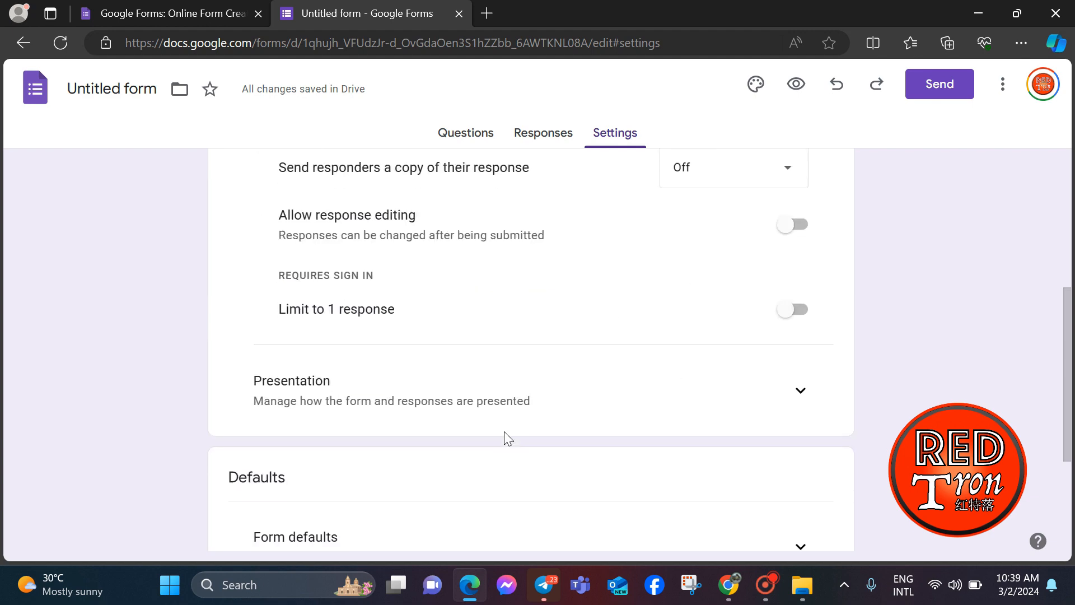
Step: Look over the remaining form settings and review the Student Name, Location and Checking Status questions again
{"action": "scroll", "coordinate": [504, 437], "scroll_direction": "down", "scroll_amount": 3}
{"action": "scroll", "coordinate": [504, 436], "scroll_direction": "up", "scroll_amount": 5}
{"action": "left_click", "coordinate": [459, 136]}
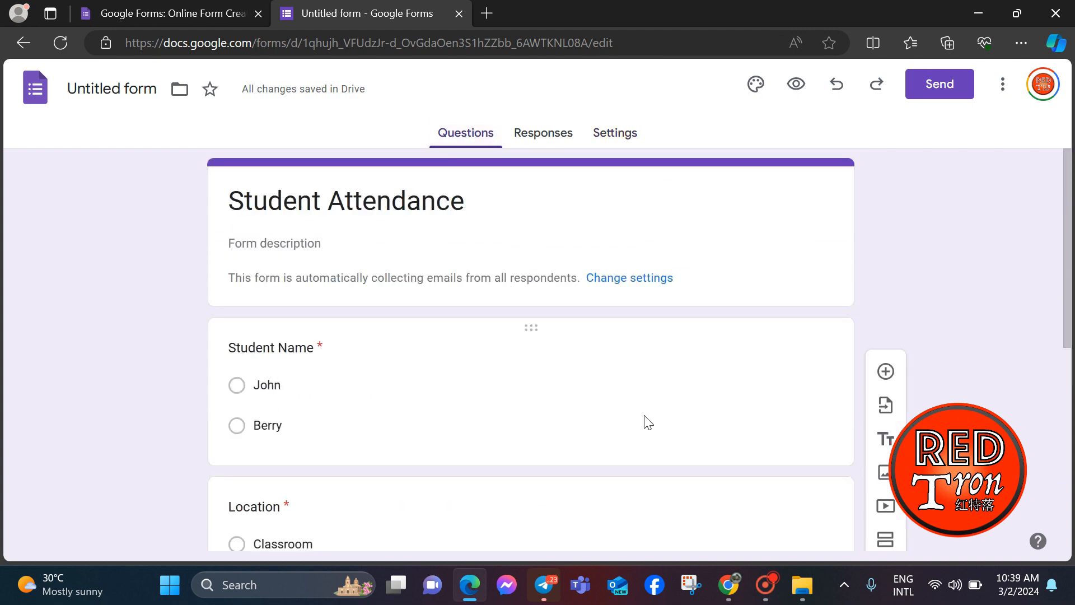
{"action": "scroll", "coordinate": [476, 443], "scroll_direction": "down", "scroll_amount": 5}
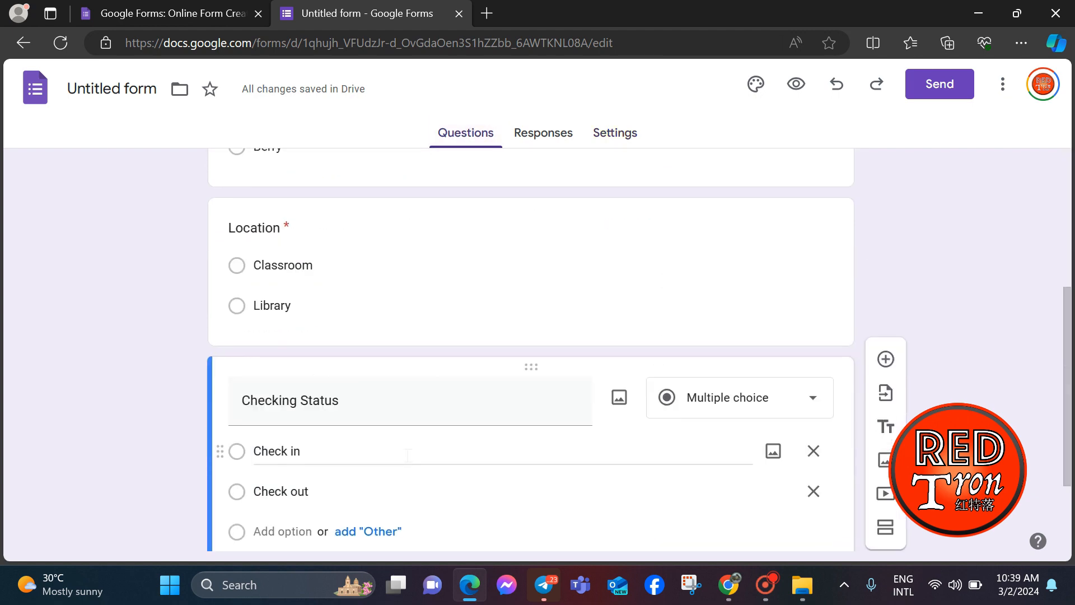
{"action": "scroll", "coordinate": [405, 457], "scroll_direction": "up", "scroll_amount": 7}
{"action": "left_click", "coordinate": [631, 394]}
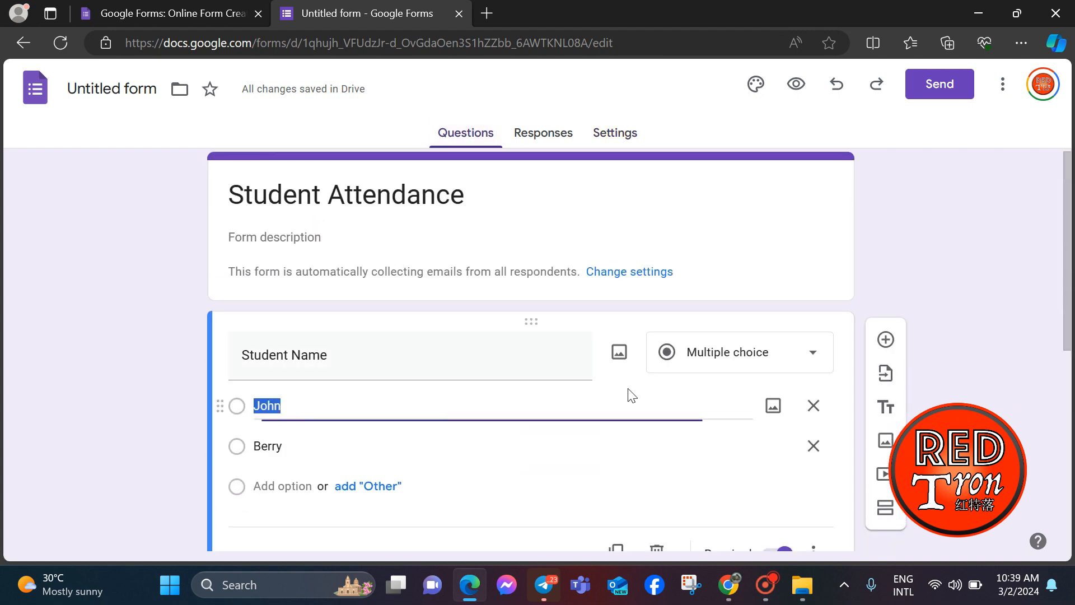
{"action": "left_click", "coordinate": [997, 259]}
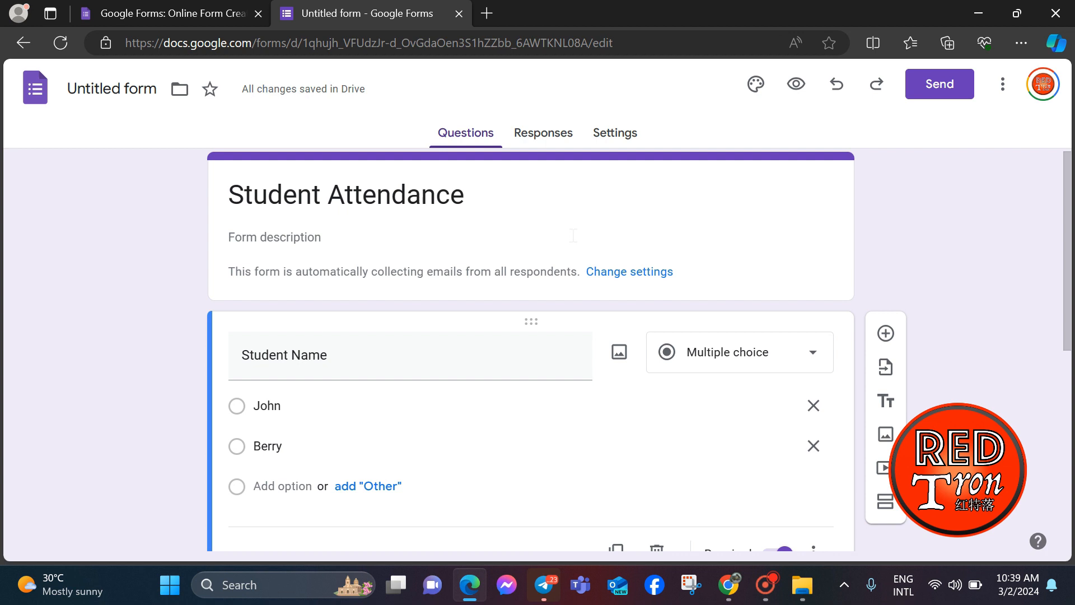
Step: Link the form's responses to a new spreadsheet named "Untitled form (Responses)"
{"action": "left_click", "coordinate": [527, 141]}
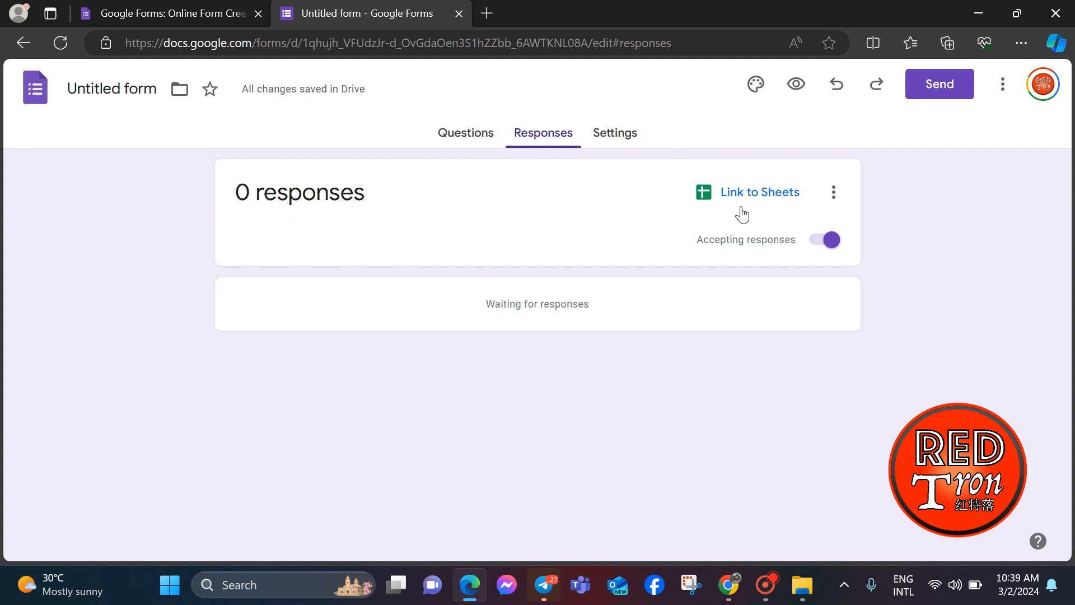
{"action": "left_click", "coordinate": [765, 203]}
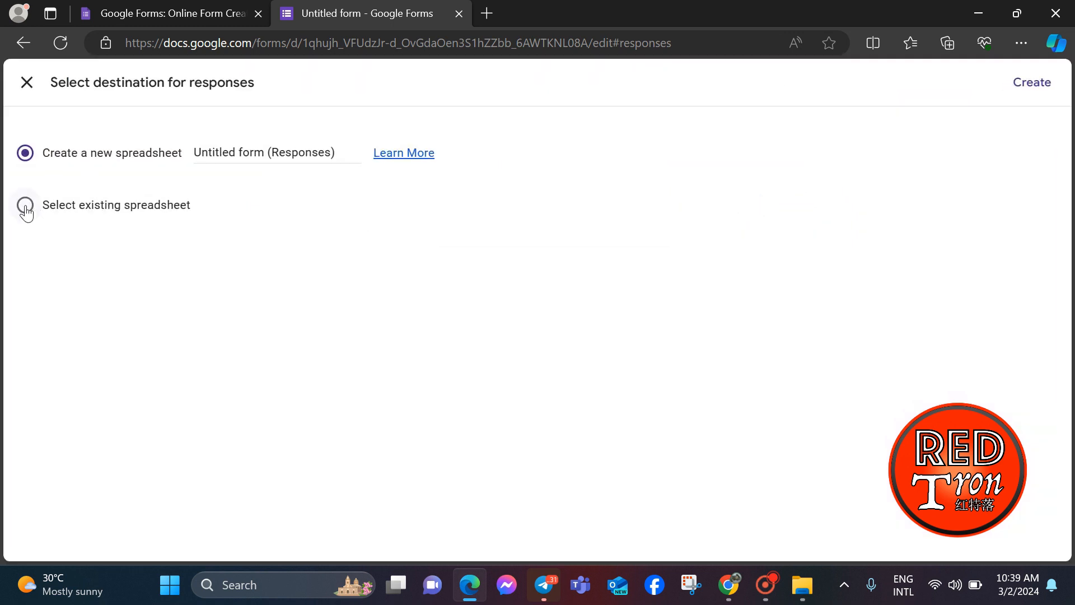
{"action": "left_click", "coordinate": [58, 210]}
{"action": "left_click", "coordinate": [25, 154]}
{"action": "left_click", "coordinate": [1031, 89]}
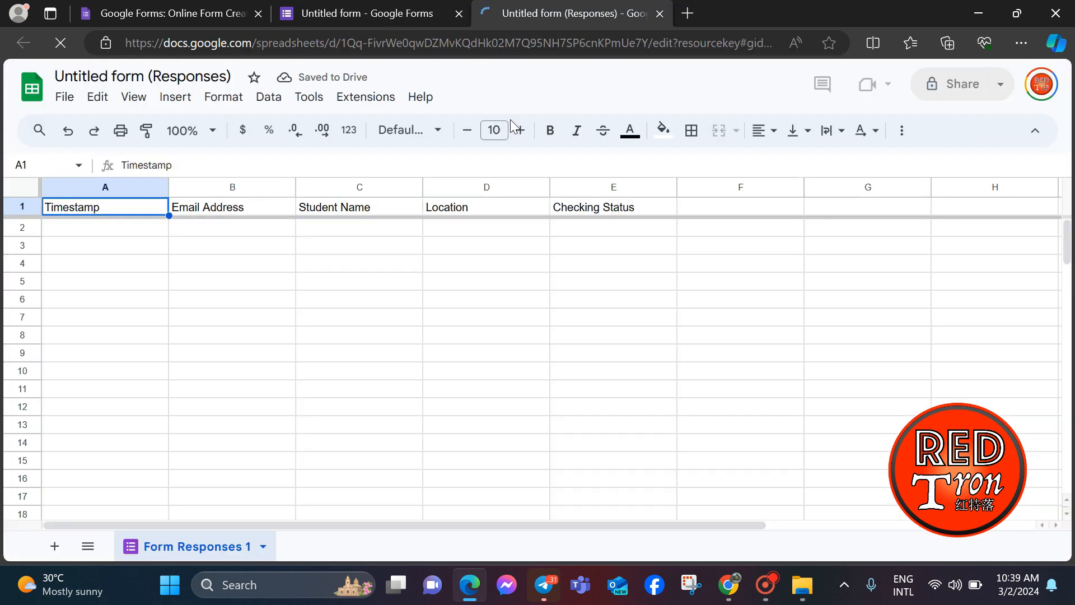
Step: Examine the Timestamp, Email Address, Student Name, Location and Checking Status columns of the response spreadsheet
{"action": "left_click", "coordinate": [94, 228]}
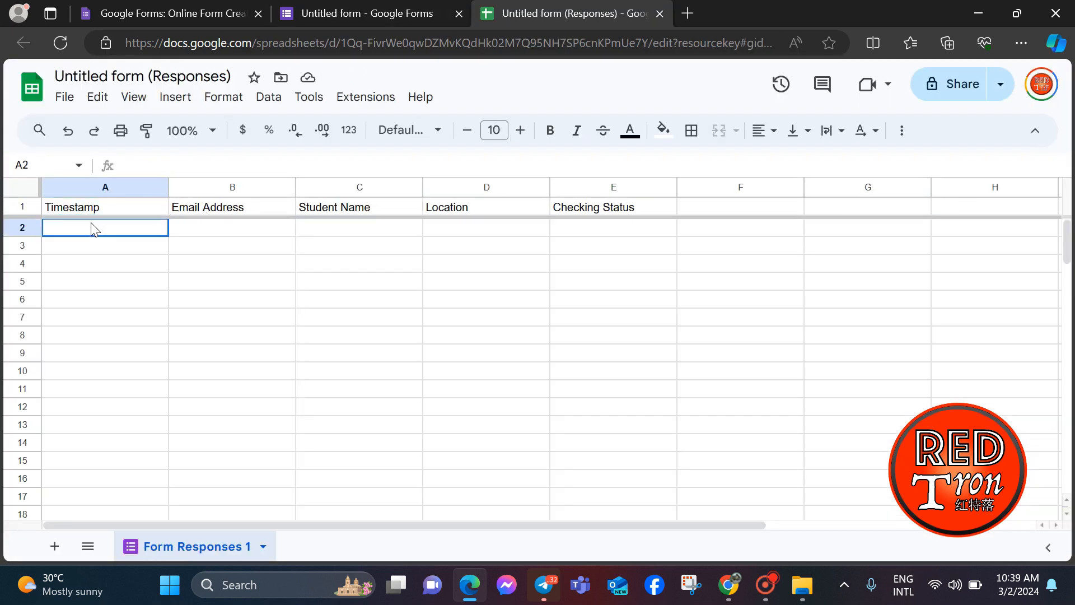
{"action": "left_click", "coordinate": [229, 237]}
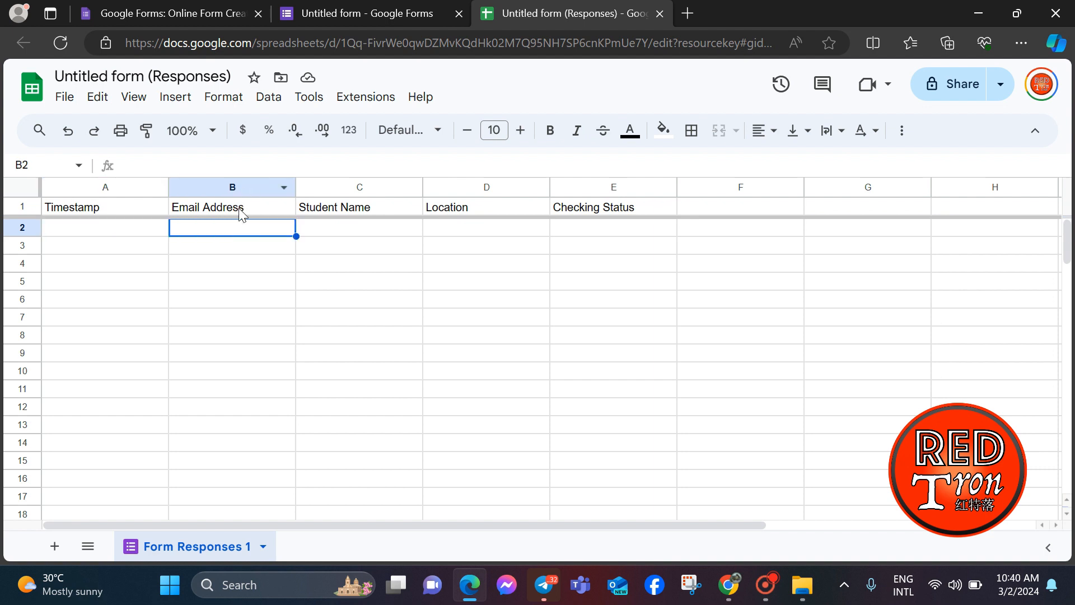
{"action": "left_click", "coordinate": [330, 213]}
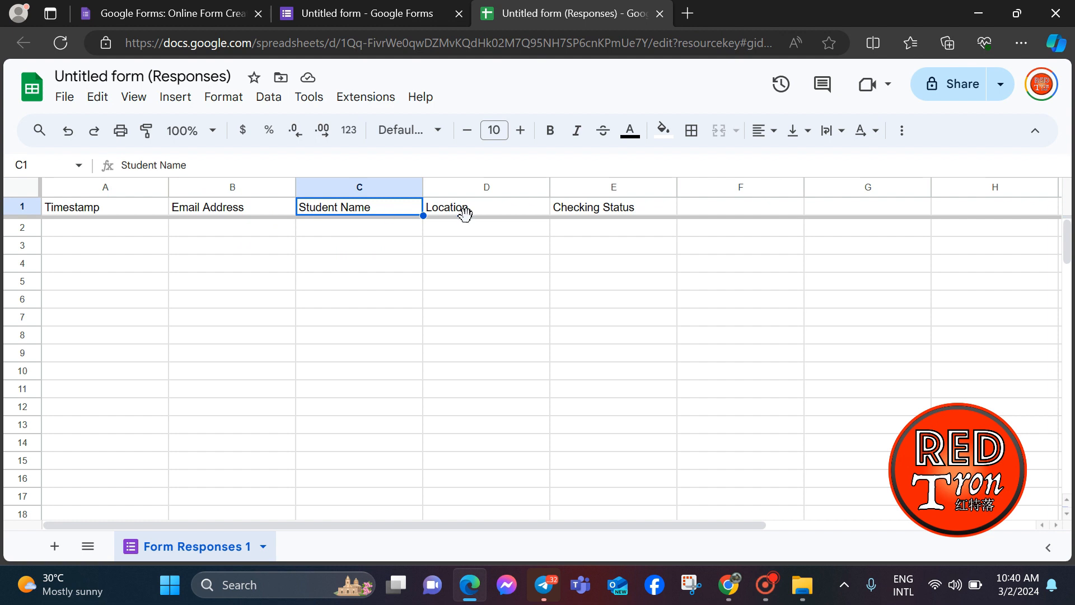
{"action": "left_click", "coordinate": [491, 218]}
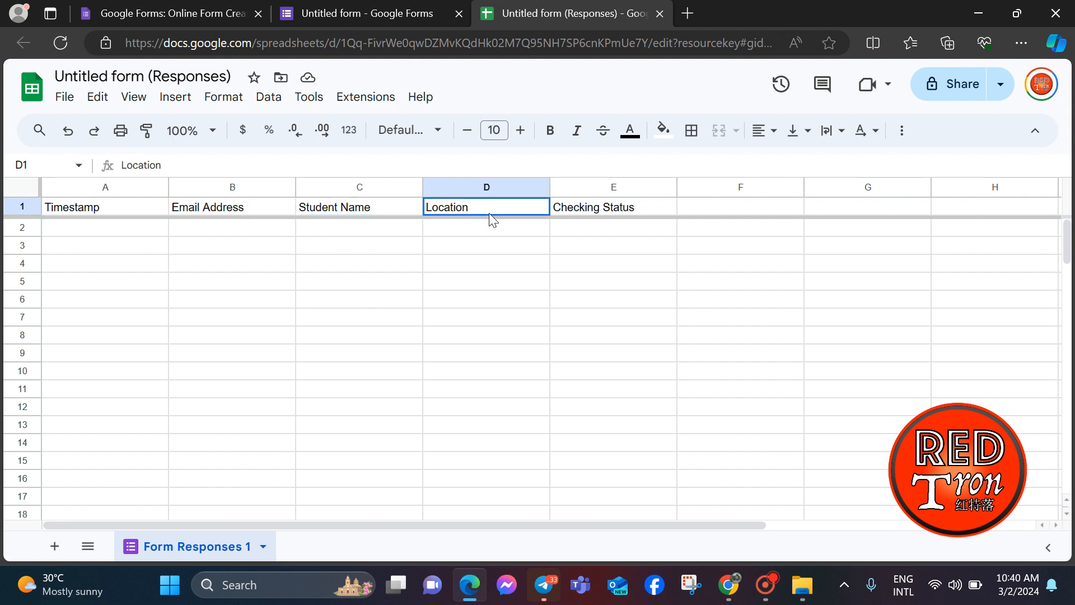
{"action": "left_click", "coordinate": [600, 212]}
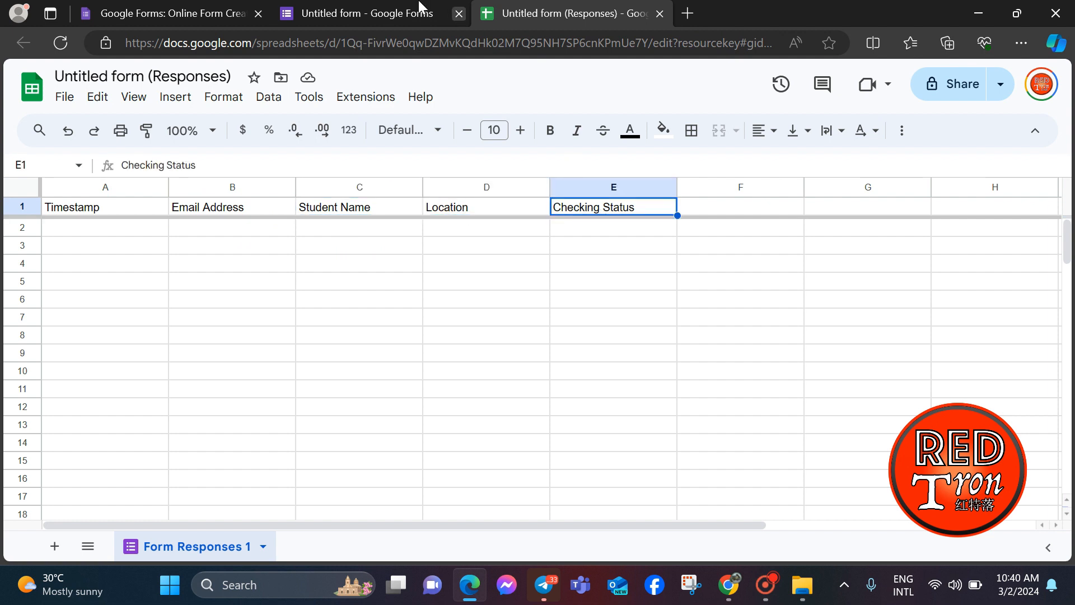
Step: Return to the Student Attendance form and copy its full-length sharing link
{"action": "left_click", "coordinate": [421, 22]}
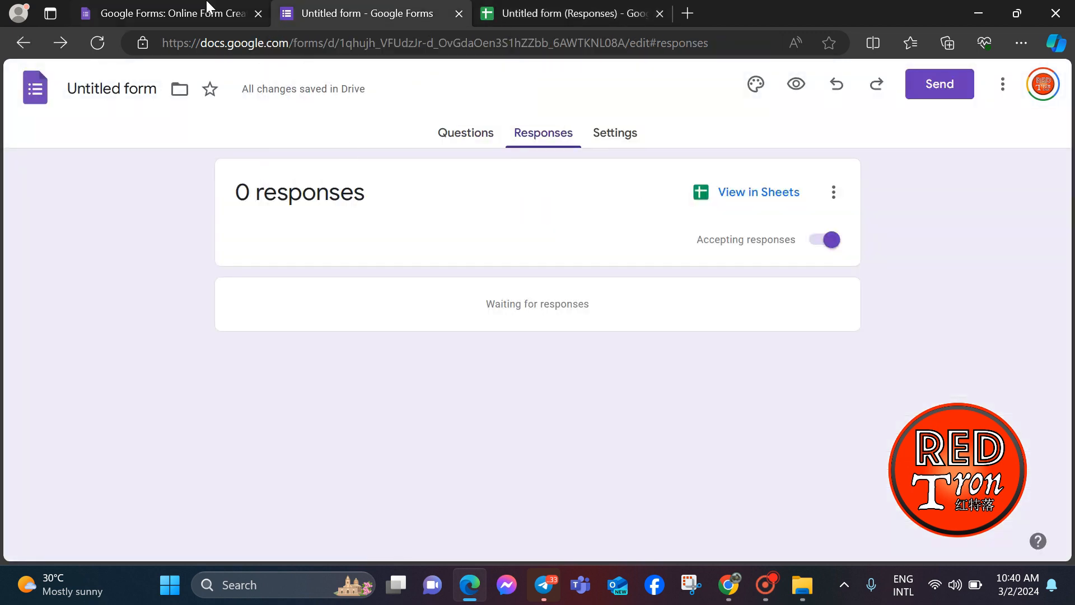
{"action": "left_click", "coordinate": [207, 8]}
{"action": "left_click", "coordinate": [444, 7]}
{"action": "left_click", "coordinate": [937, 89]}
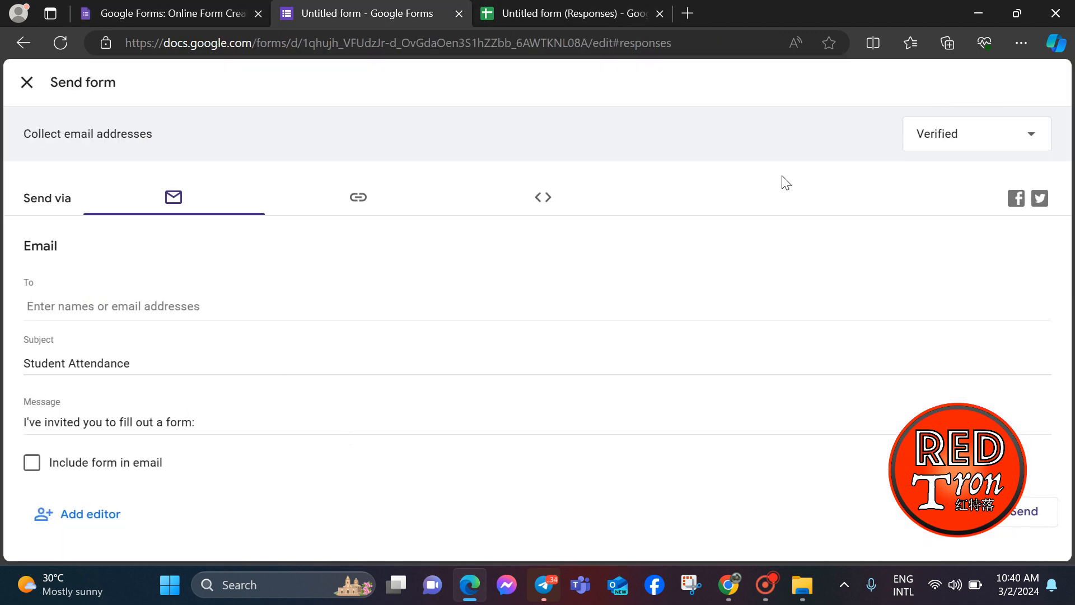
{"action": "left_click", "coordinate": [356, 211]}
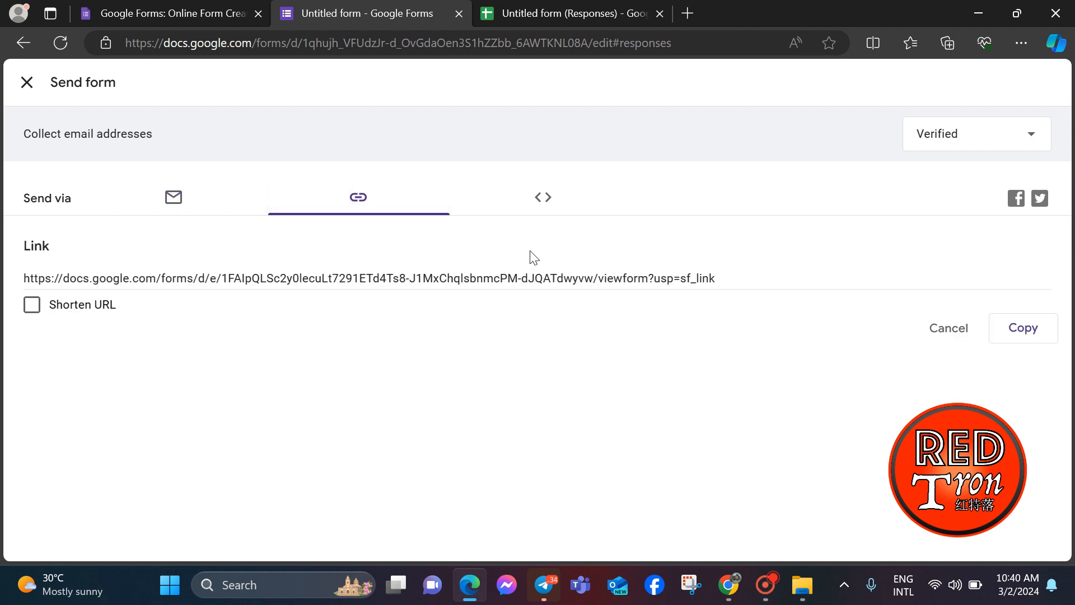
{"action": "left_click", "coordinate": [1018, 329]}
Step: Switch to Chrome, load the copied form link and dismiss the autosave notice
{"action": "left_click", "coordinate": [728, 584]}
{"action": "key", "text": "ctrl+v"}
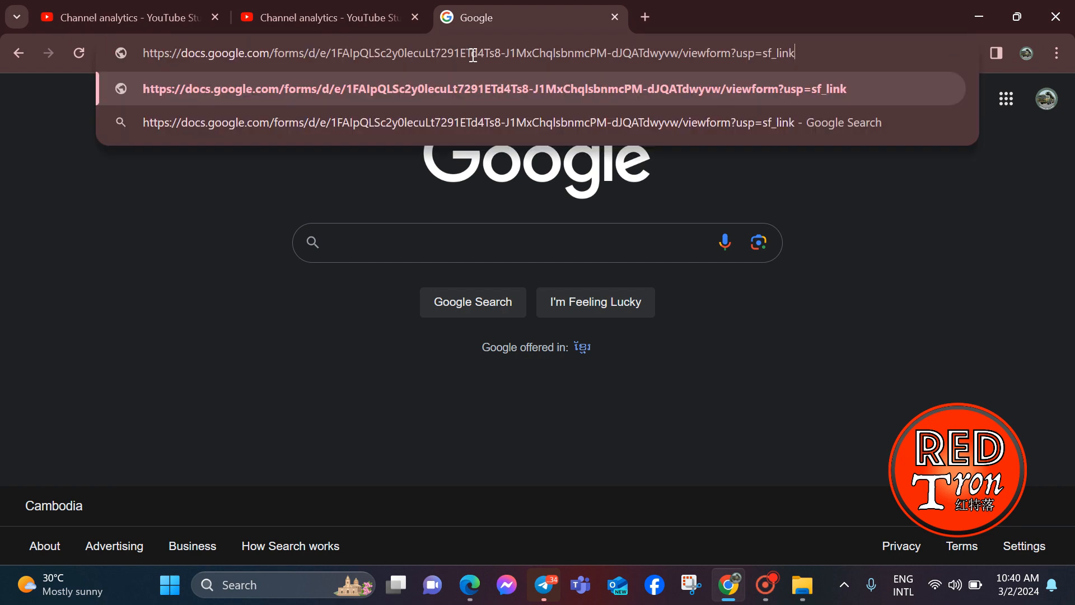
{"action": "key", "text": "Return"}
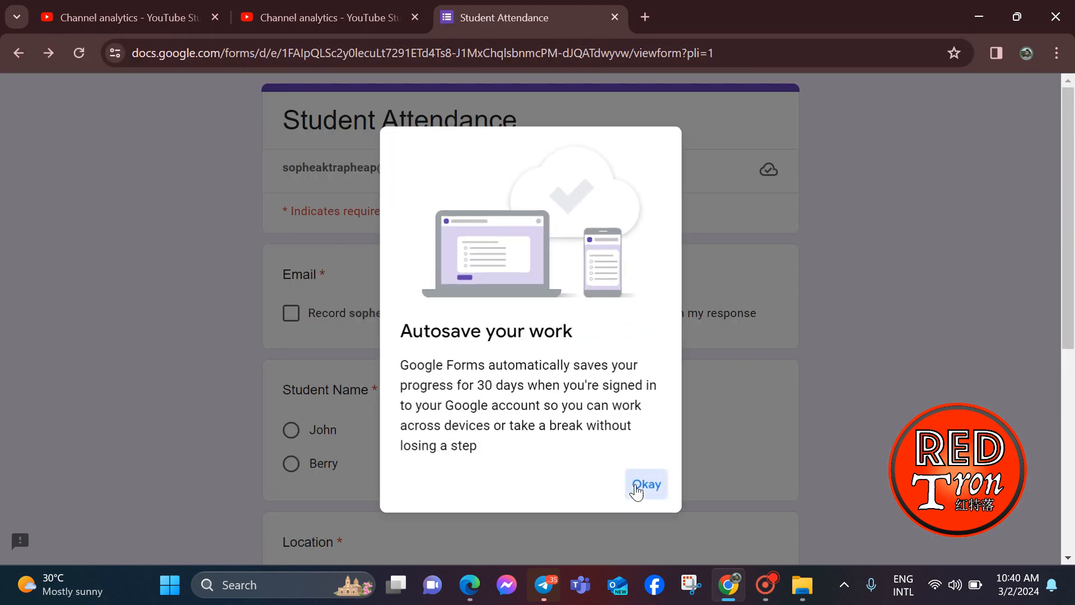
{"action": "left_click", "coordinate": [640, 486]}
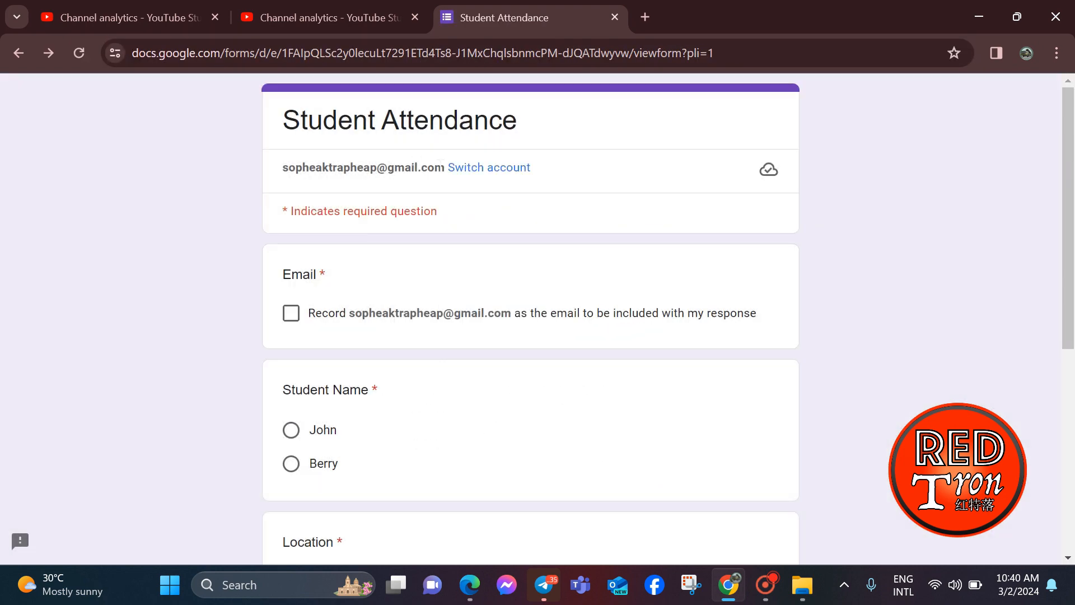
{"action": "left_click", "coordinate": [291, 317]}
{"action": "scroll", "coordinate": [429, 384], "scroll_direction": "down", "scroll_amount": 1}
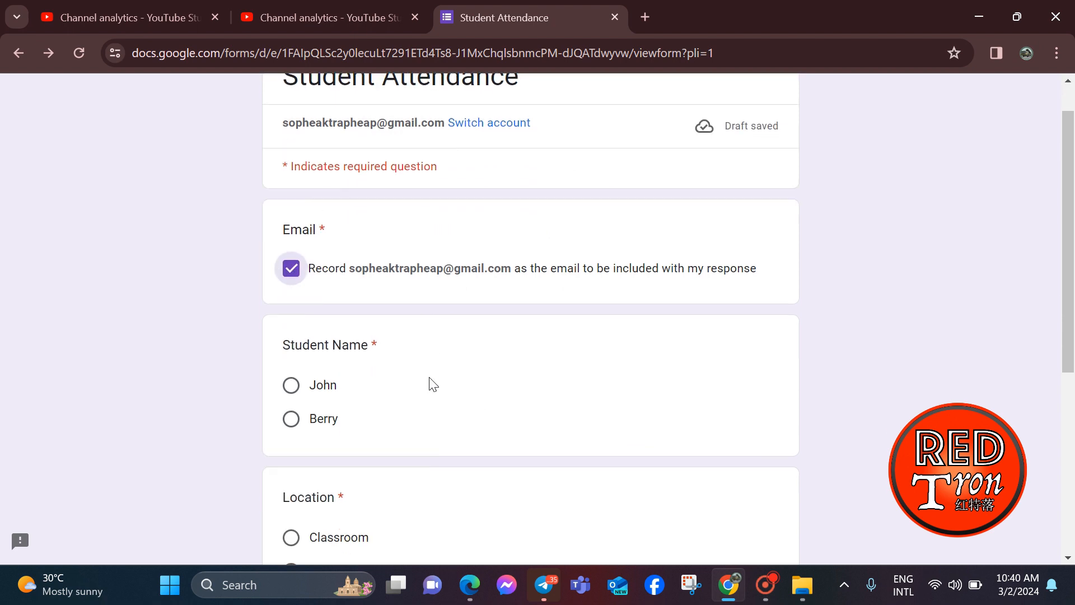
{"action": "left_click", "coordinate": [291, 266]}
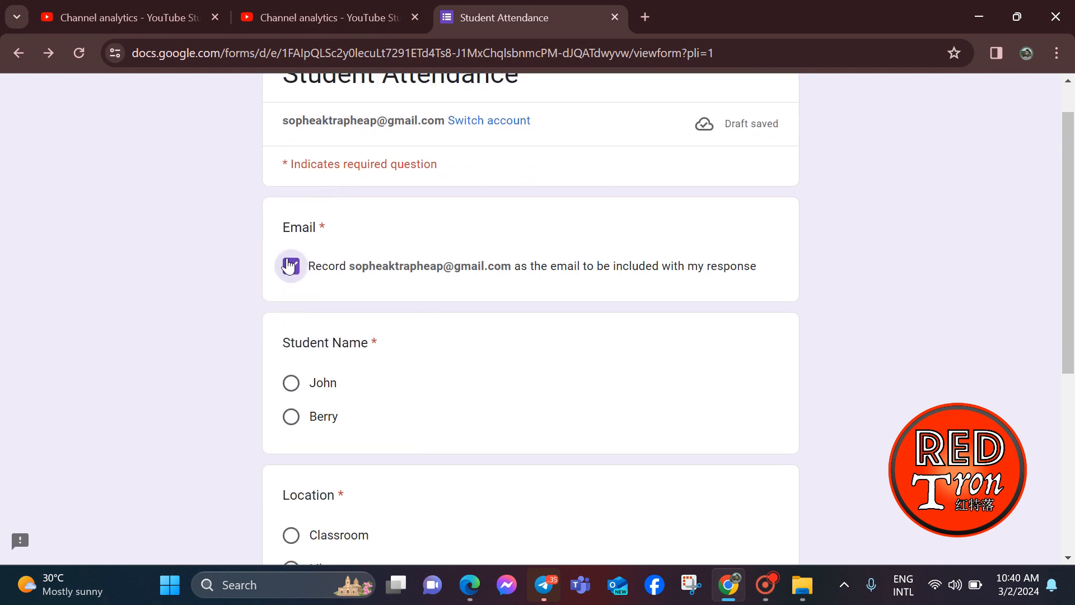
Step: Answer the form with the first student name, Classroom as location and Check in as status, and try to submit it
{"action": "left_click", "coordinate": [291, 383]}
{"action": "scroll", "coordinate": [378, 386], "scroll_direction": "down", "scroll_amount": 3}
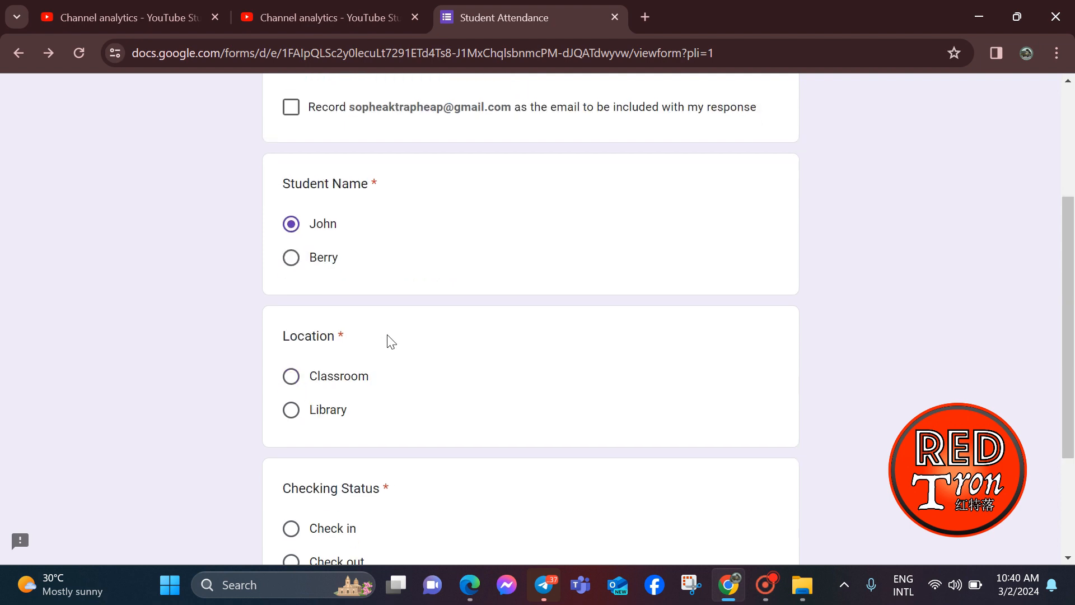
{"action": "left_click", "coordinate": [291, 375]}
{"action": "scroll", "coordinate": [390, 421], "scroll_direction": "down", "scroll_amount": 1}
{"action": "scroll", "coordinate": [390, 422], "scroll_direction": "down", "scroll_amount": 2}
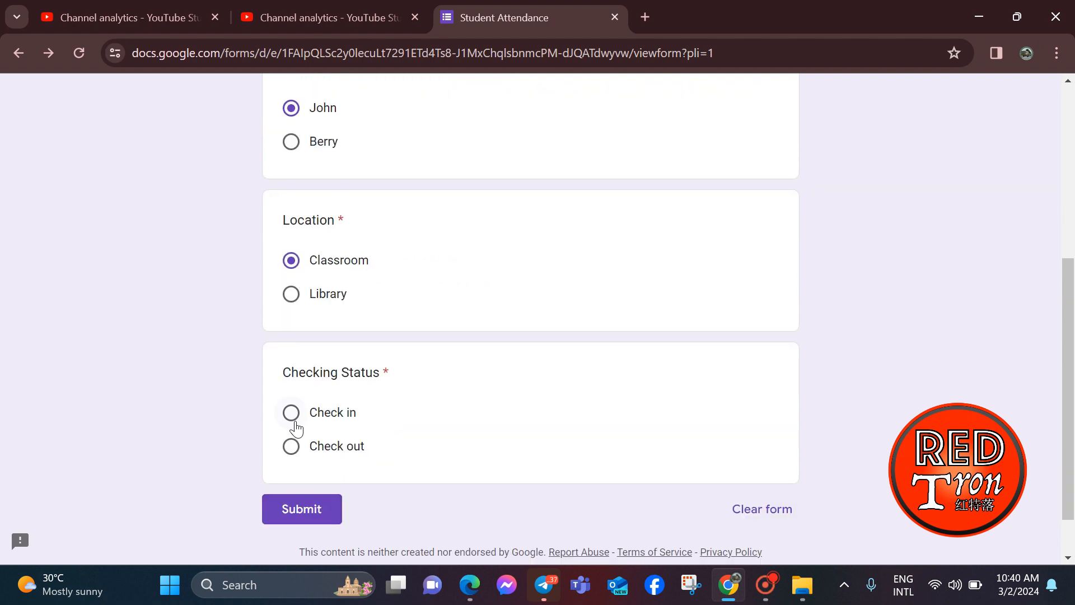
{"action": "left_click", "coordinate": [291, 412]}
{"action": "left_click", "coordinate": [299, 513]}
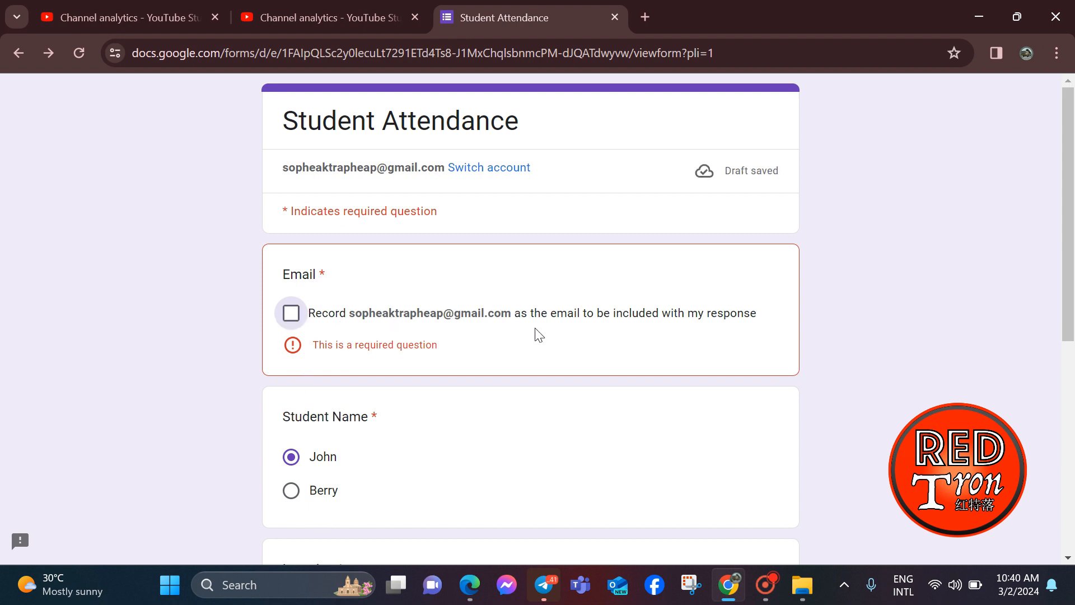
Step: Agree to record the account's email with the response and submit the form
{"action": "left_click", "coordinate": [291, 313]}
{"action": "scroll", "coordinate": [368, 362], "scroll_direction": "down", "scroll_amount": 6}
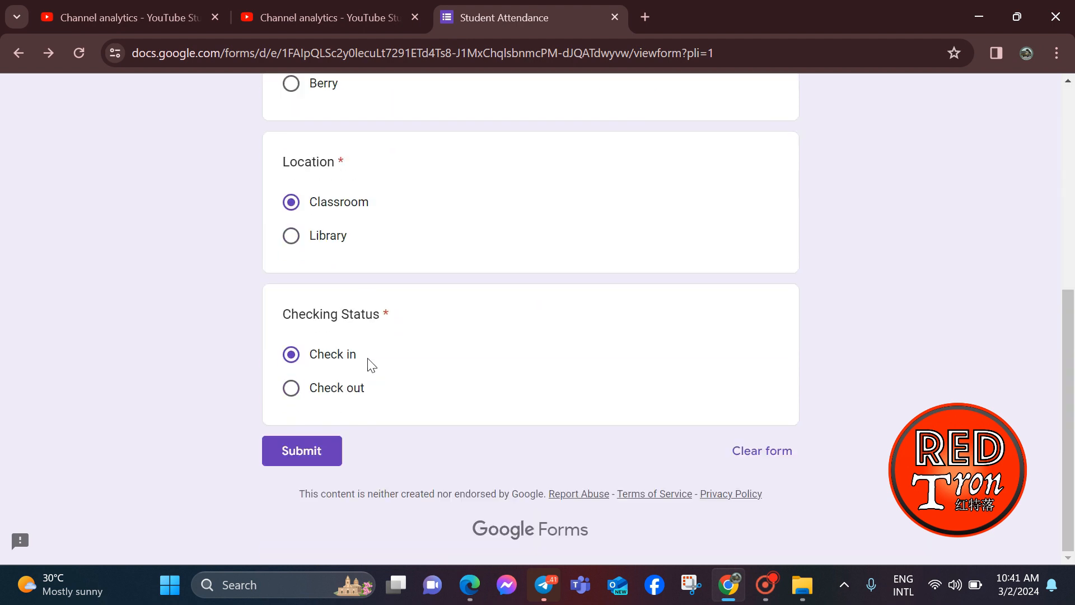
{"action": "left_click", "coordinate": [317, 448]}
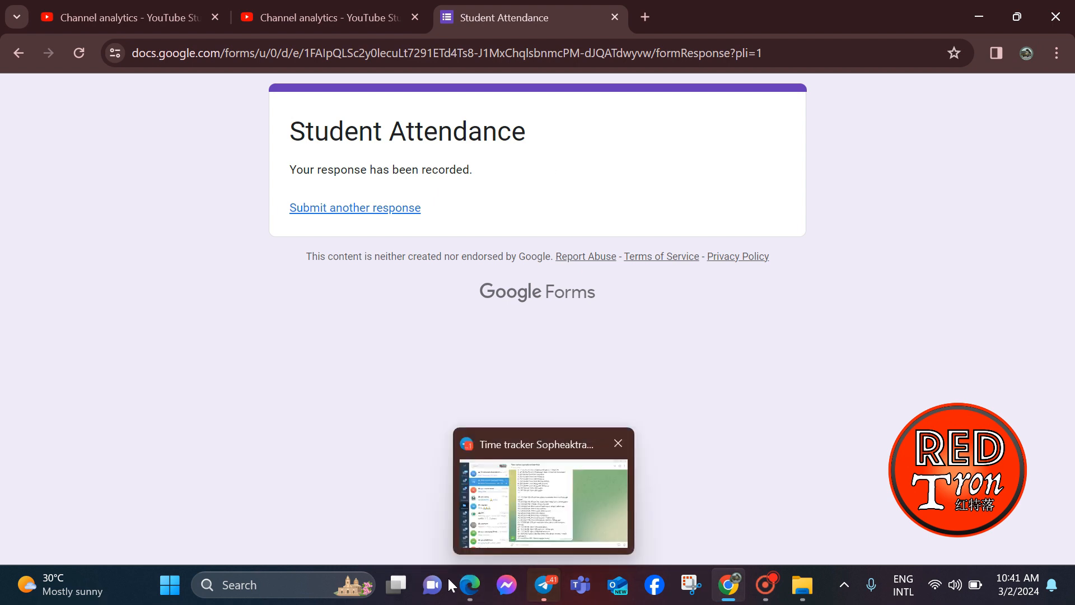
Step: Switch to Edge and examine the submitted response's timestamp, email, student name, location and checking status in the response spreadsheet
{"action": "left_click", "coordinate": [468, 587]}
{"action": "left_click", "coordinate": [549, 11]}
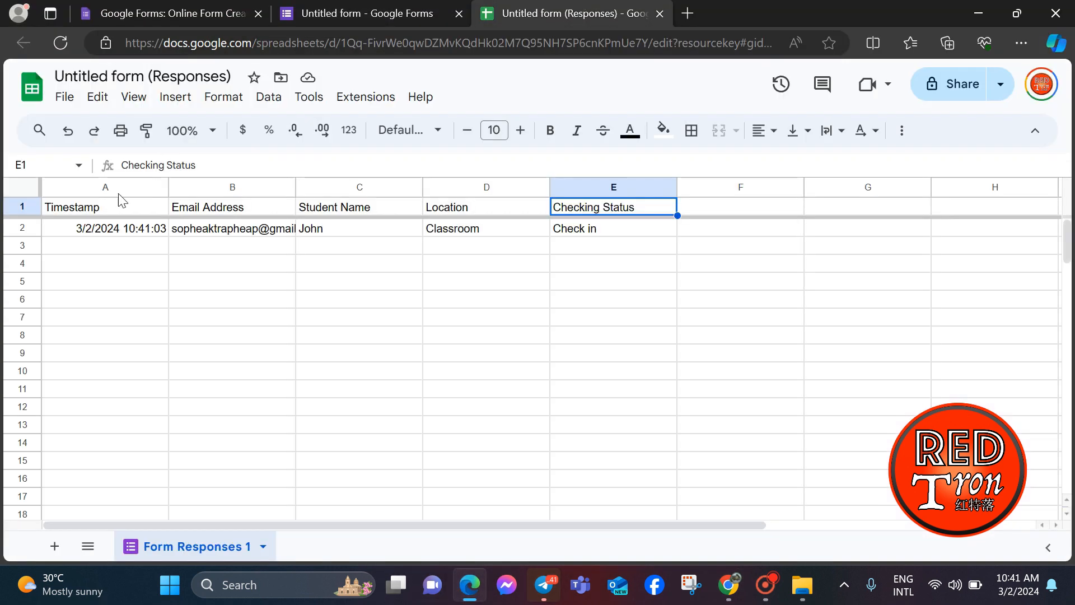
{"action": "left_click", "coordinate": [86, 231]}
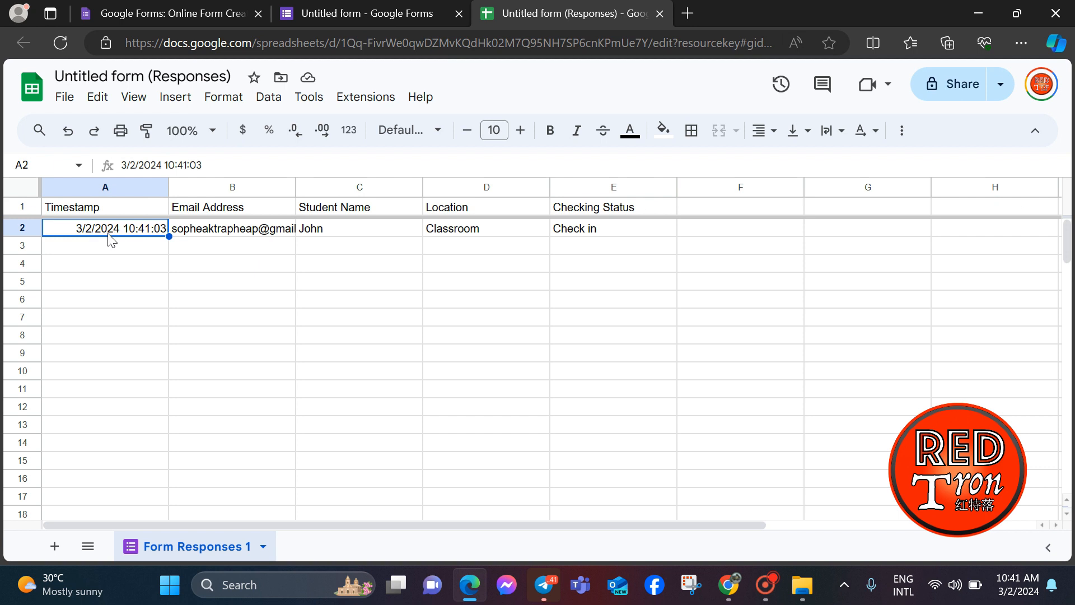
{"action": "left_click", "coordinate": [226, 230]}
{"action": "left_click", "coordinate": [346, 230]}
{"action": "left_click", "coordinate": [450, 238]}
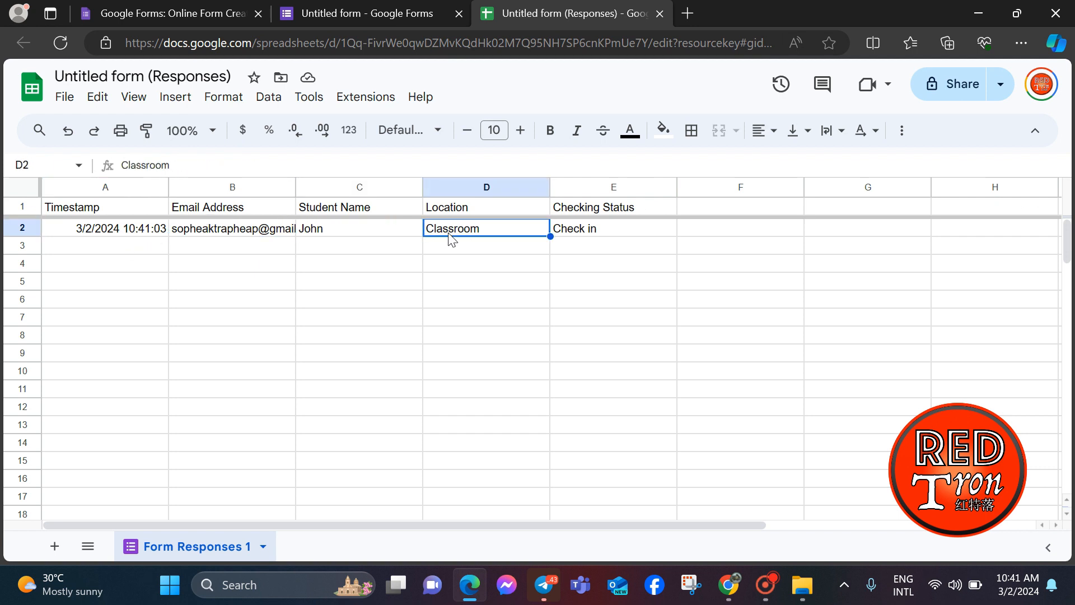
{"action": "left_click", "coordinate": [621, 234]}
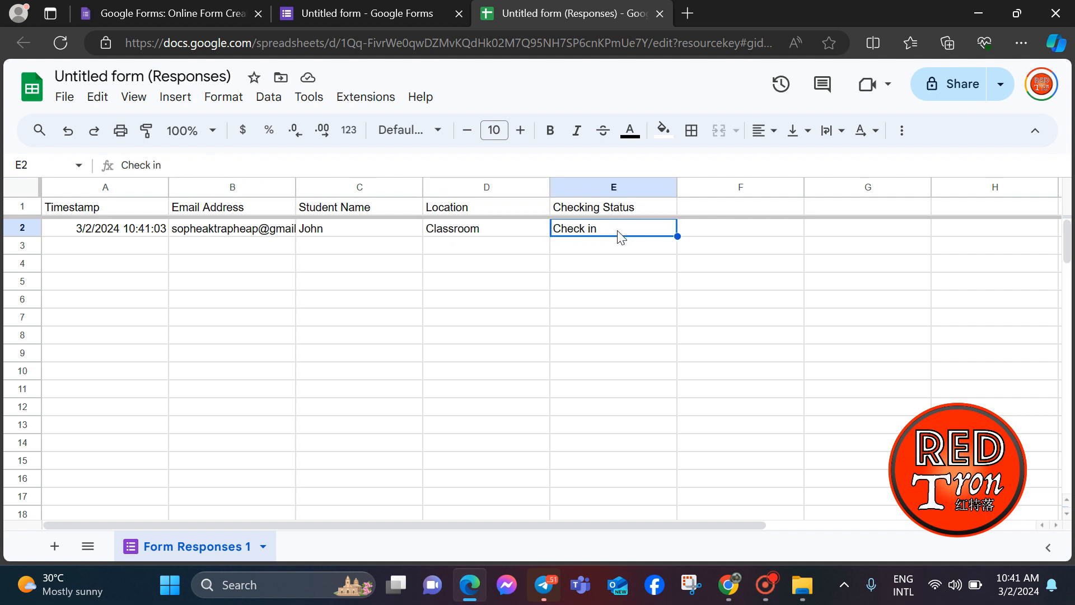
{"action": "key", "text": "Left"}
{"action": "key", "text": "Left"}
{"action": "key", "text": "Left"}
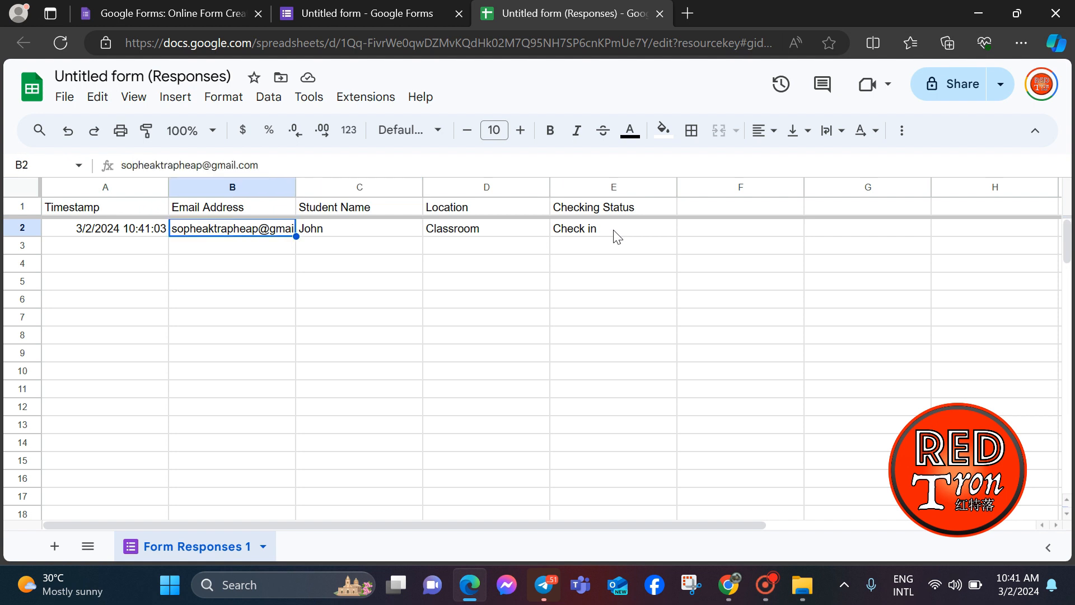
{"action": "key", "text": "Left"}
{"action": "left_click", "coordinate": [213, 302]}
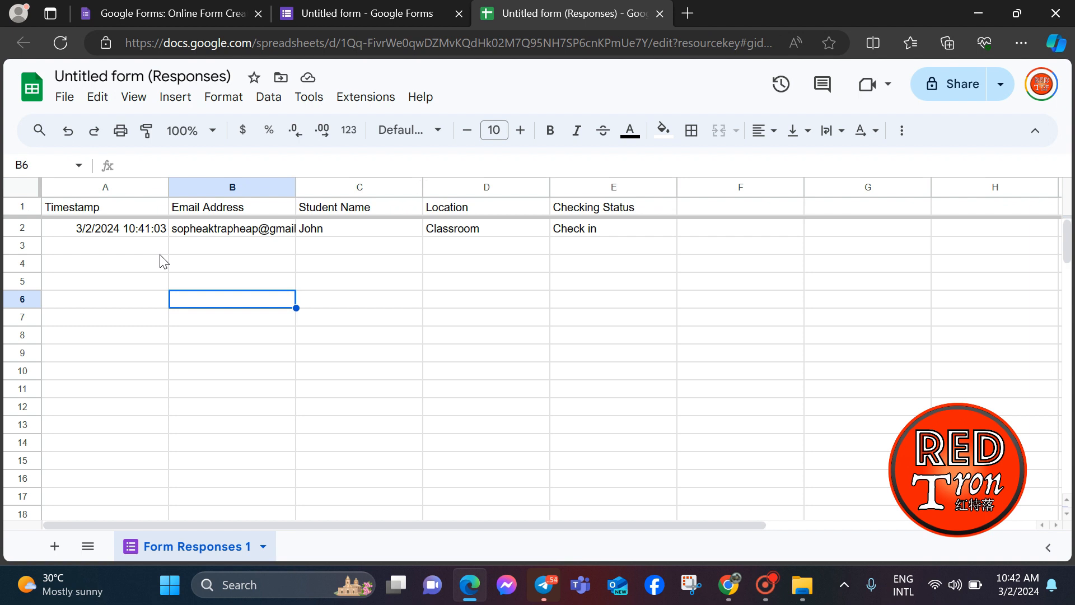
Step: Switch to Chrome, open a window under another user profile and load the Student Attendance form link in it
{"action": "left_click", "coordinate": [399, 6]}
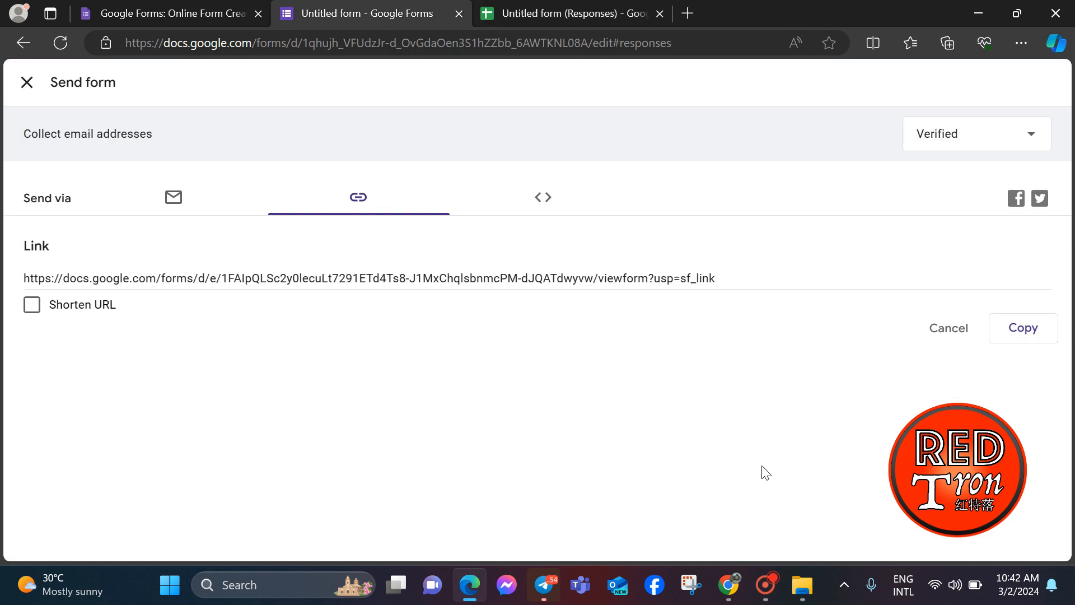
{"action": "left_click", "coordinate": [728, 585]}
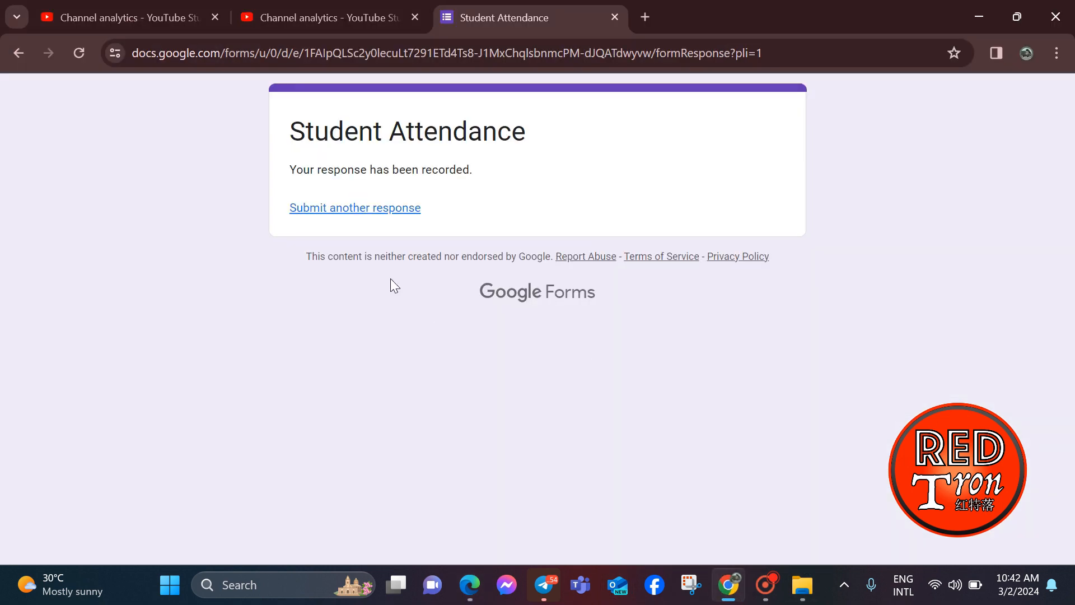
{"action": "left_click", "coordinate": [1025, 53]}
{"action": "left_click", "coordinate": [876, 500]}
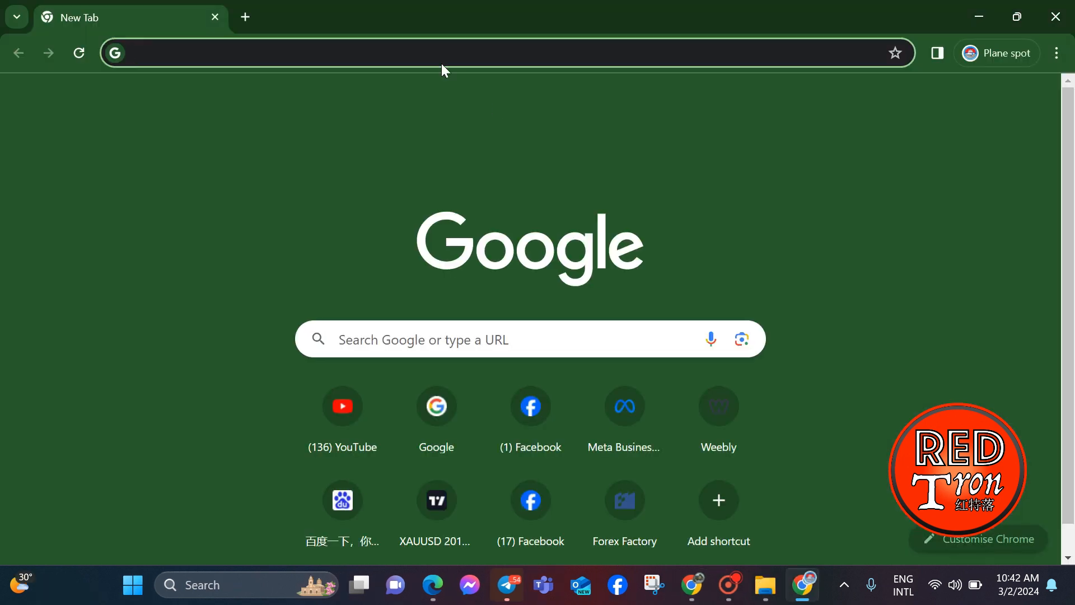
{"action": "type", "text": "https://docs.google.com/forms/d/e/1FAIpQLSc2y0lecuLt7291ETd4Ts8-J1MxChqlsbnmcPM-dJQATdwyvw/viewform?usp=sf_link"}
{"action": "key", "text": "Return"}
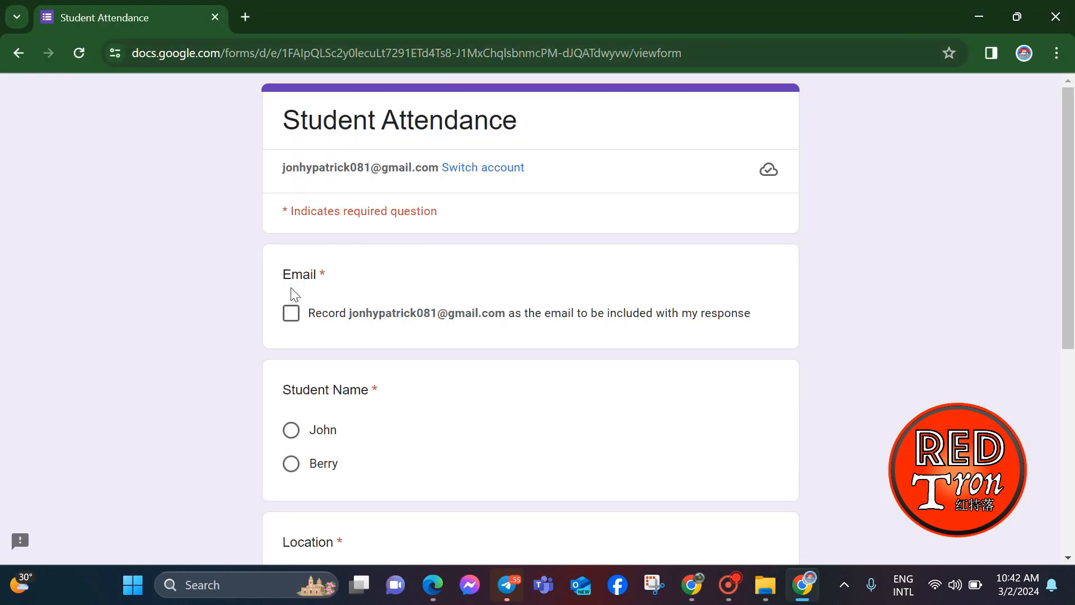
Step: Agree to record the account's email, answer with the second student name, Library and Check out, and submit the form
{"action": "left_click", "coordinate": [291, 313]}
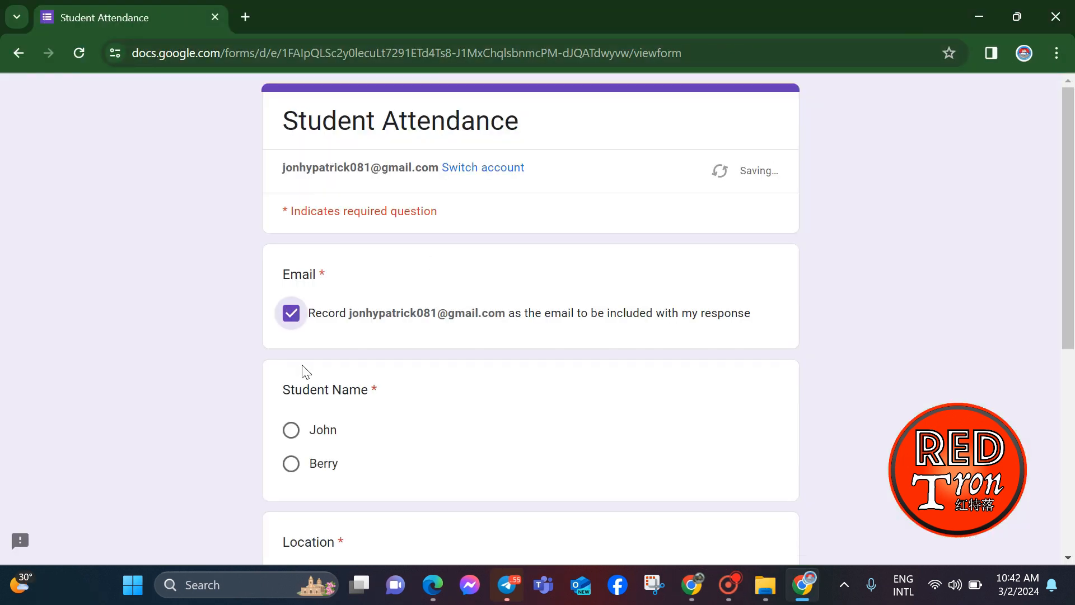
{"action": "left_click", "coordinate": [290, 463]}
{"action": "scroll", "coordinate": [391, 438], "scroll_direction": "down", "scroll_amount": 4}
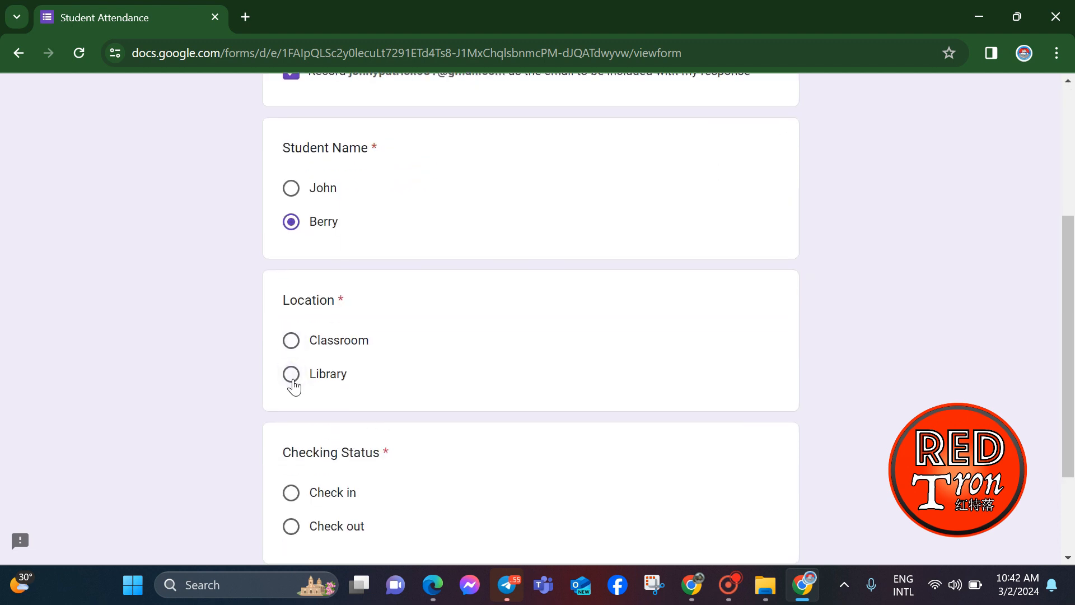
{"action": "left_click", "coordinate": [291, 374]}
{"action": "scroll", "coordinate": [388, 408], "scroll_direction": "down", "scroll_amount": 2}
{"action": "left_click", "coordinate": [292, 425]}
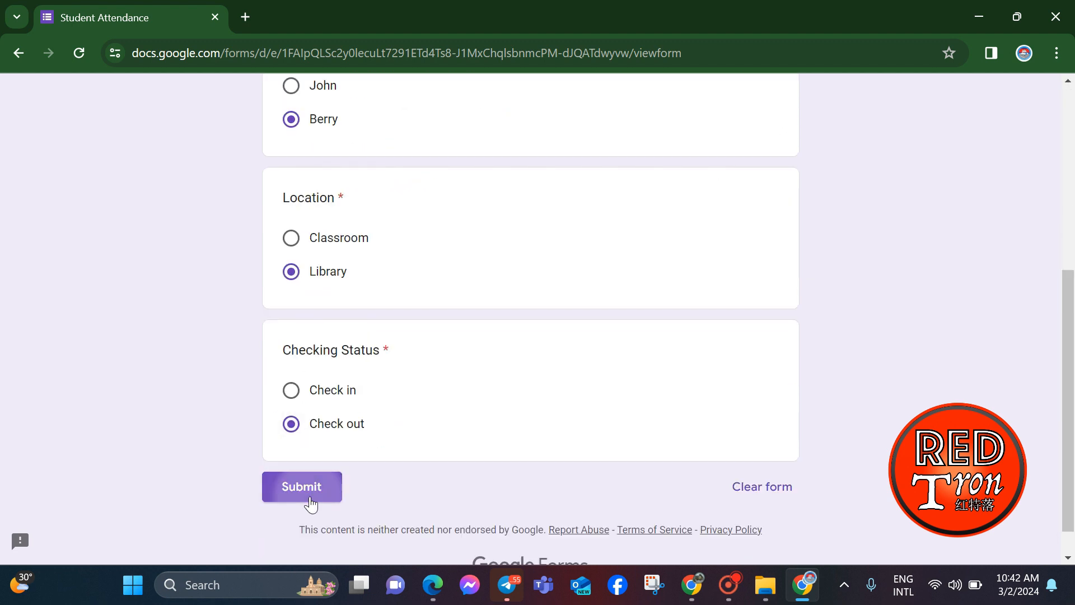
{"action": "left_click", "coordinate": [310, 496]}
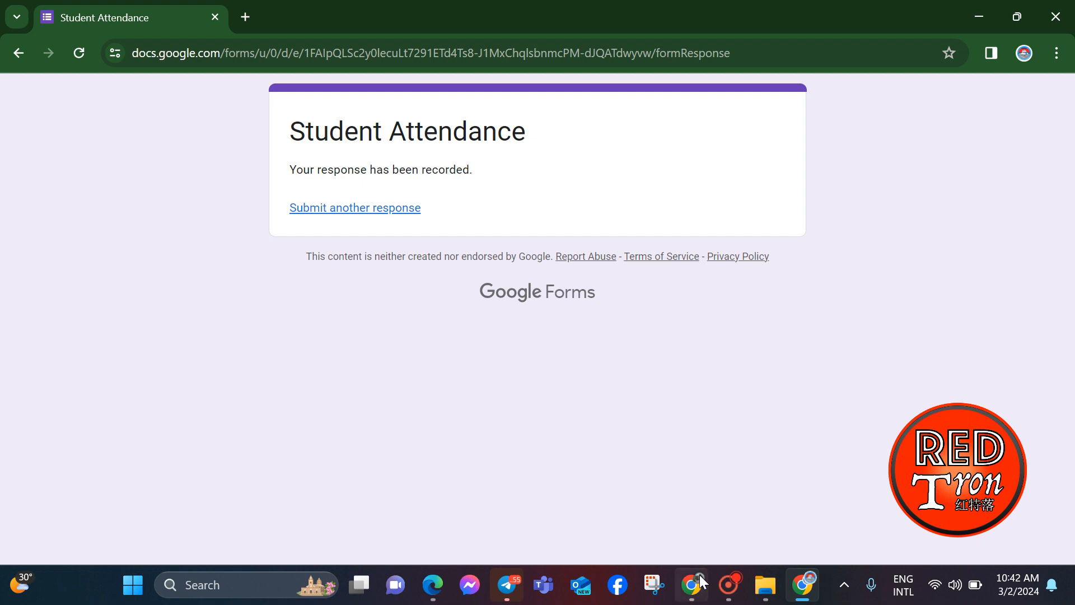
Step: Switch to Edge and compare both responses' email, student name, location and checking status in the response spreadsheet
{"action": "left_click", "coordinate": [692, 585]}
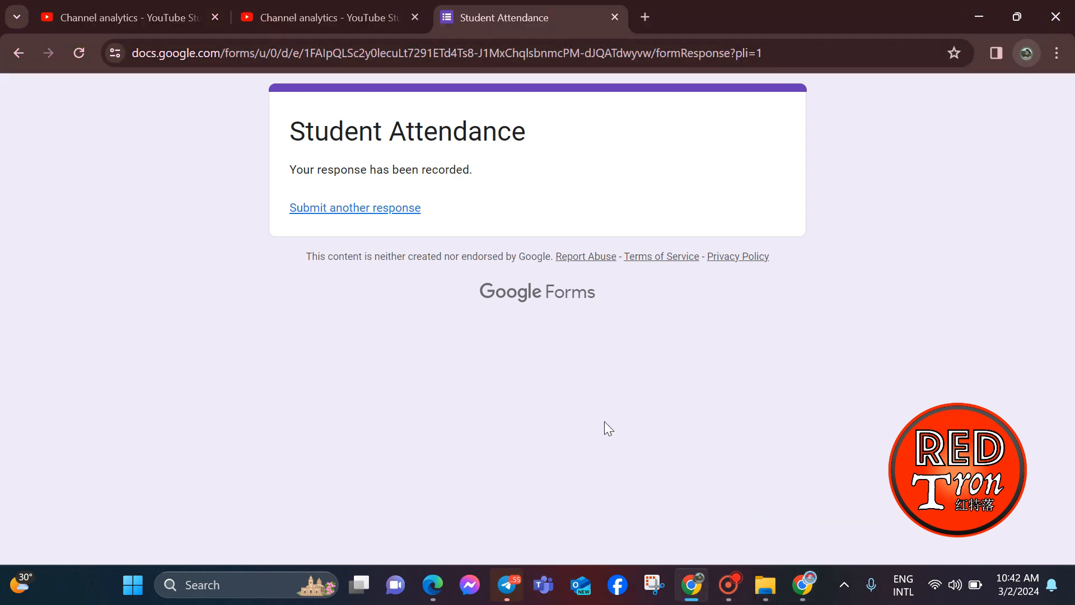
{"action": "left_click", "coordinate": [432, 584]}
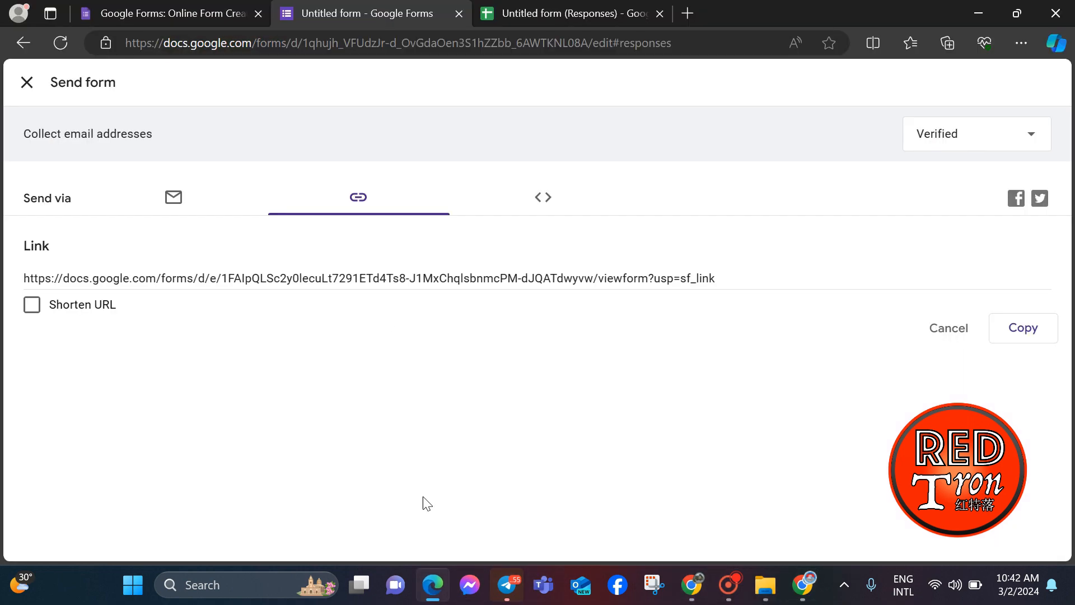
{"action": "left_click", "coordinate": [622, 2]}
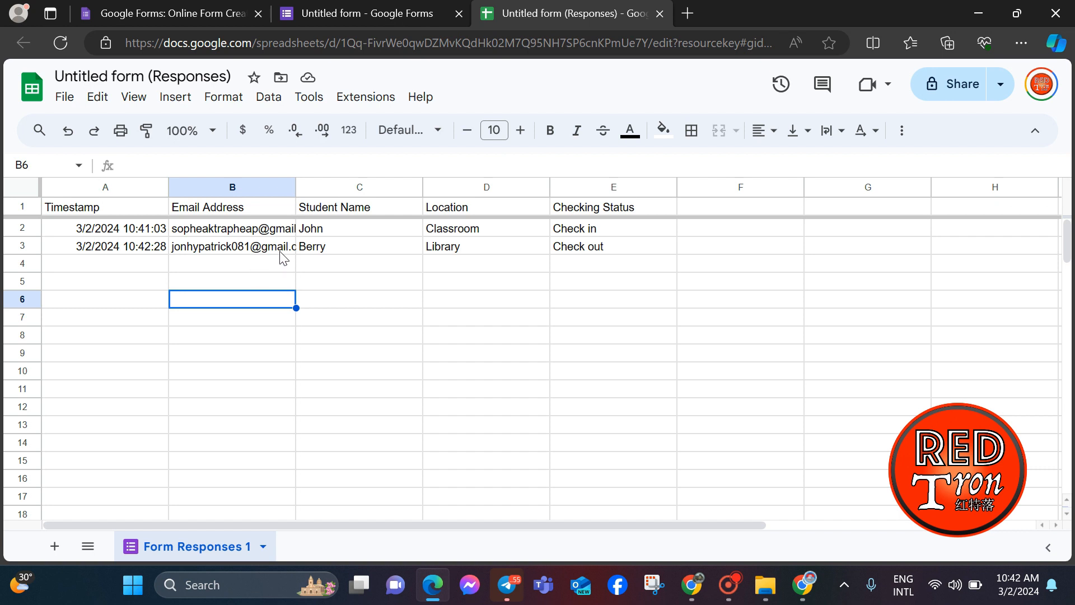
{"action": "left_click", "coordinate": [362, 251]}
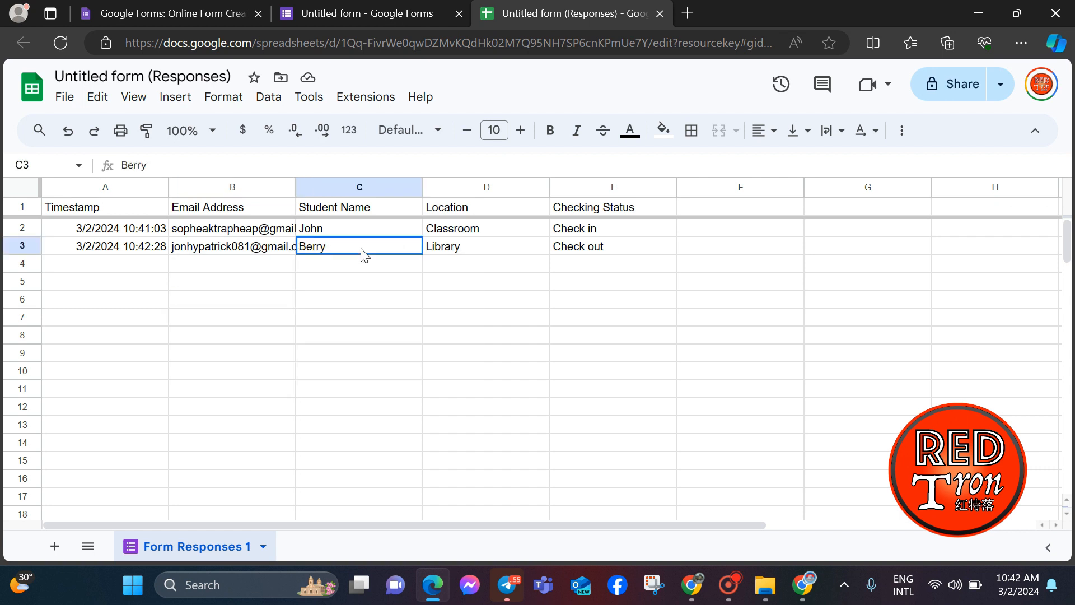
{"action": "left_click", "coordinate": [465, 241]}
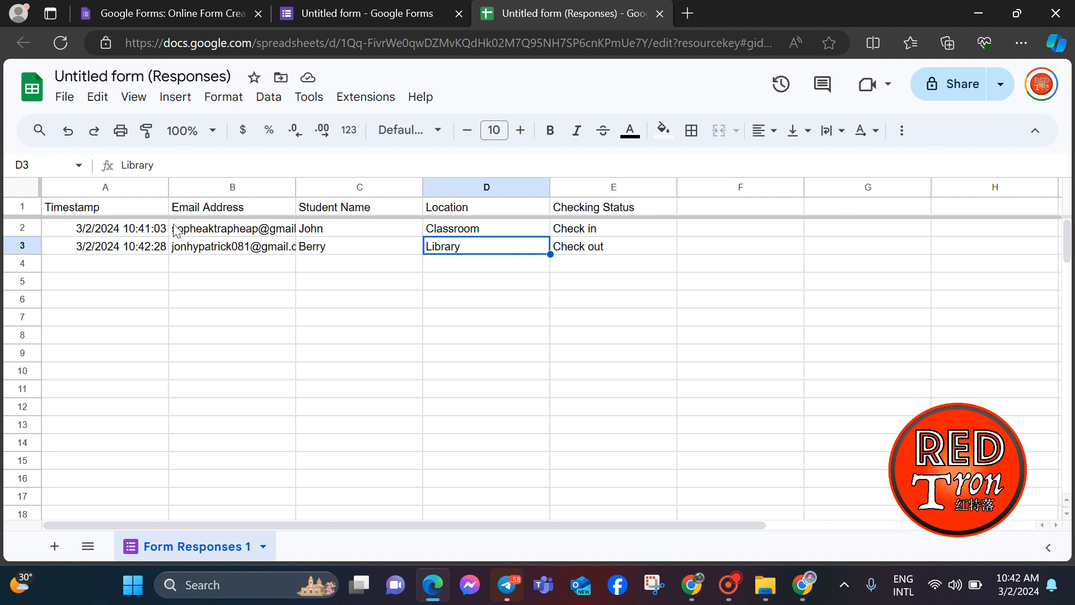
{"action": "left_click", "coordinate": [614, 231]}
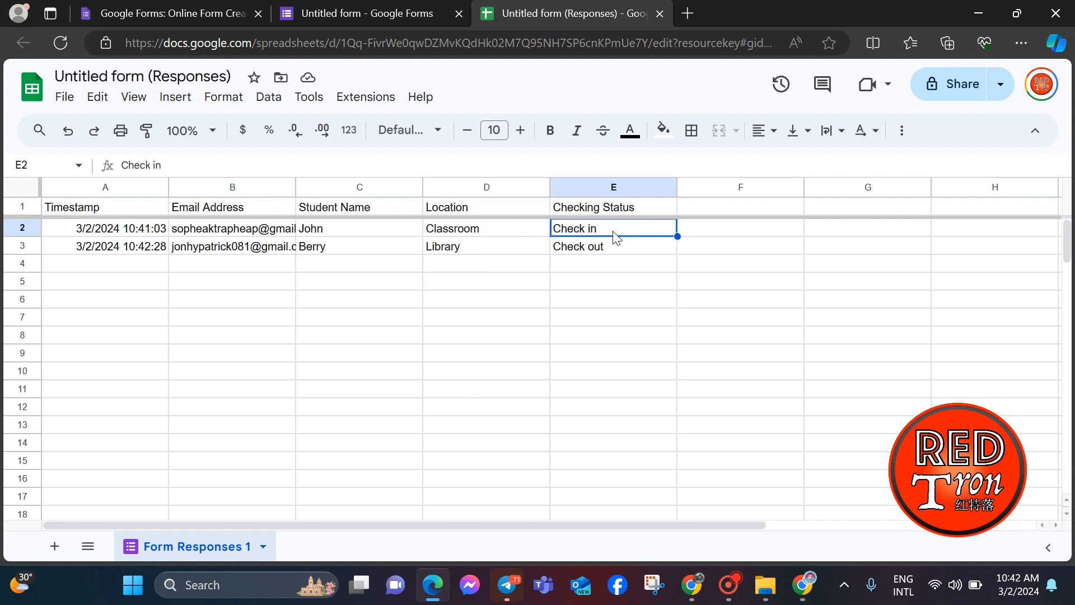
{"action": "left_click", "coordinate": [461, 233]}
{"action": "left_click", "coordinate": [463, 250]}
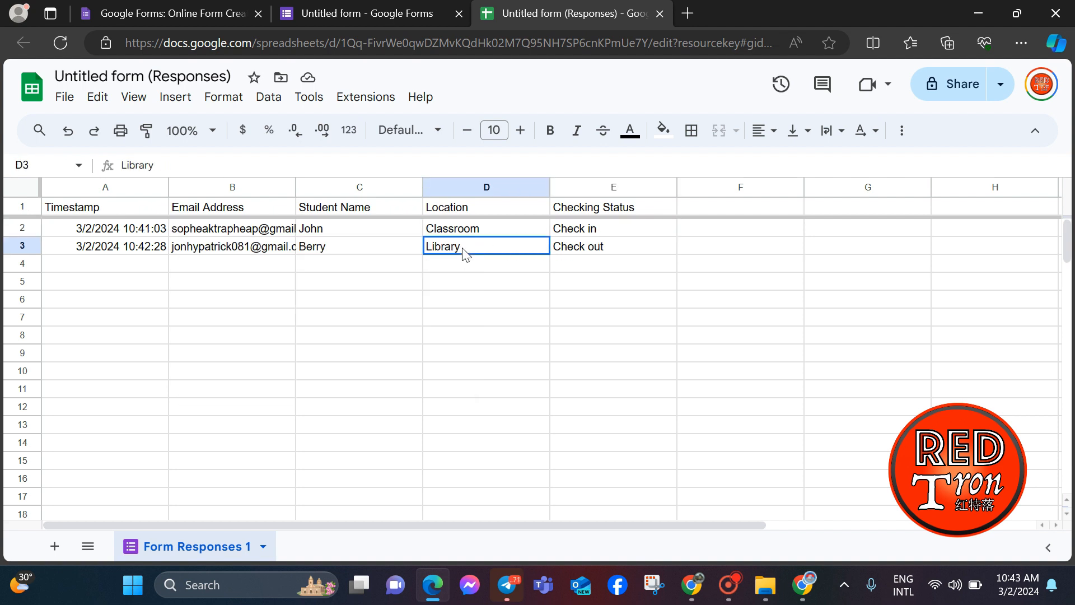
{"action": "left_click", "coordinate": [340, 233]}
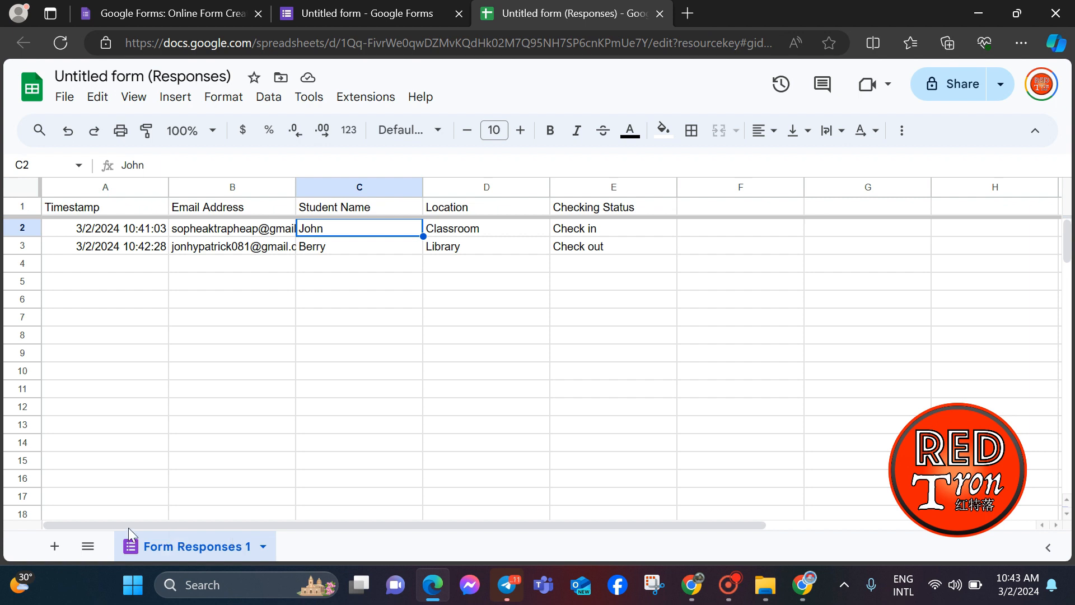
Step: Add a new sheet and start a FILTER formula in A2 with the range 'Form Responses 1'!A1:E
{"action": "left_click", "coordinate": [54, 546]}
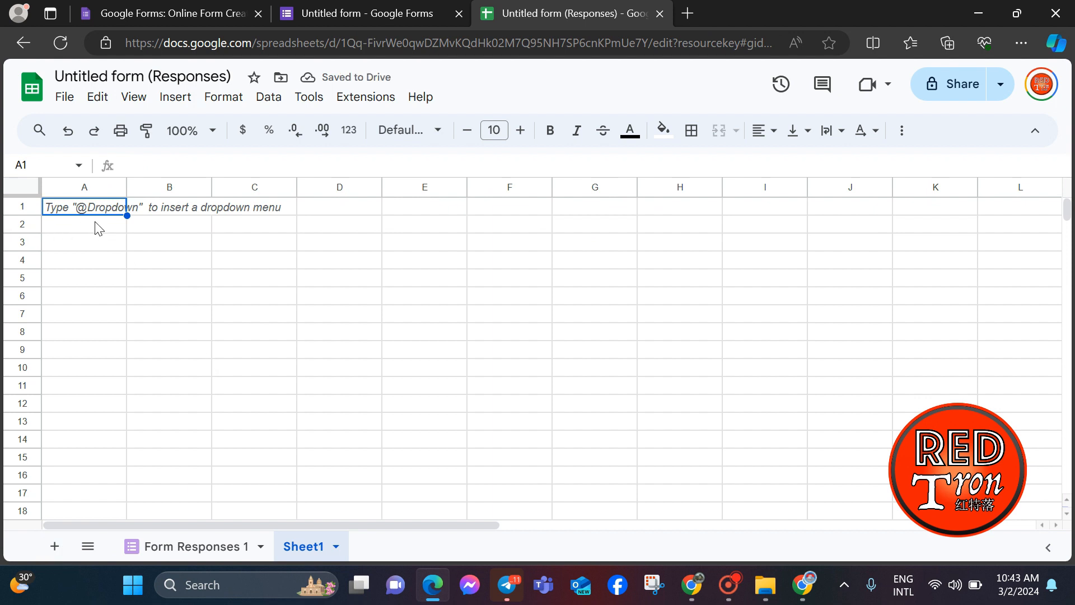
{"action": "left_click", "coordinate": [83, 230]}
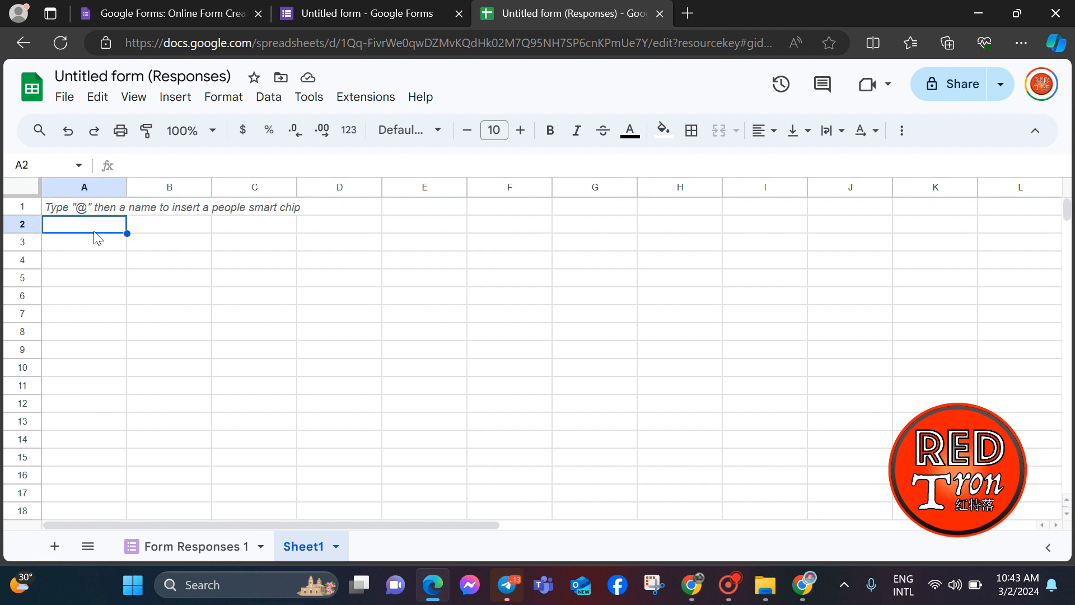
{"action": "type", "text": "=Filt"}
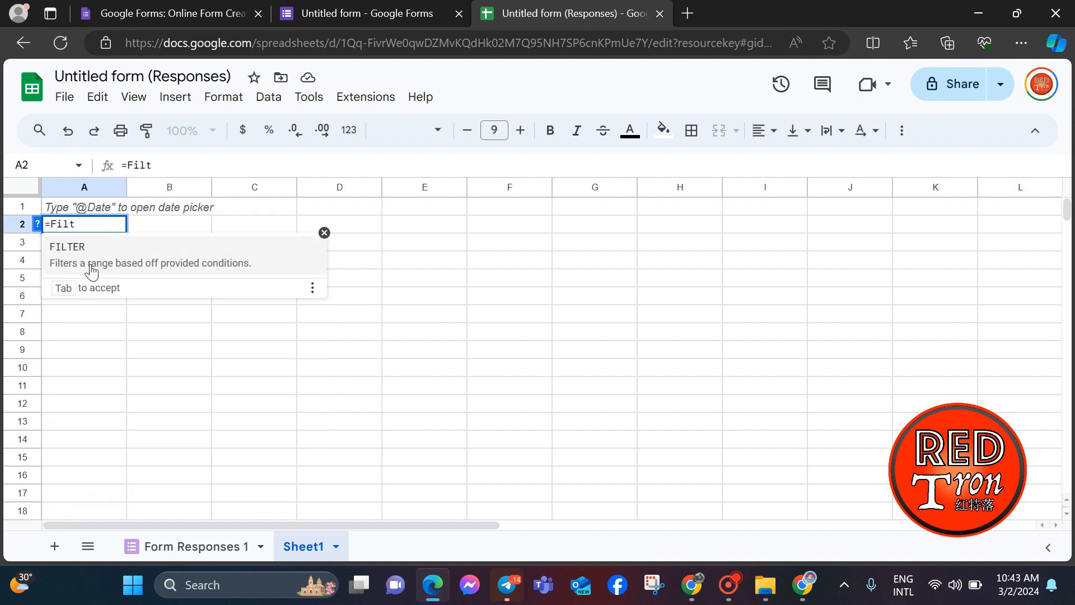
{"action": "left_click", "coordinate": [92, 271]}
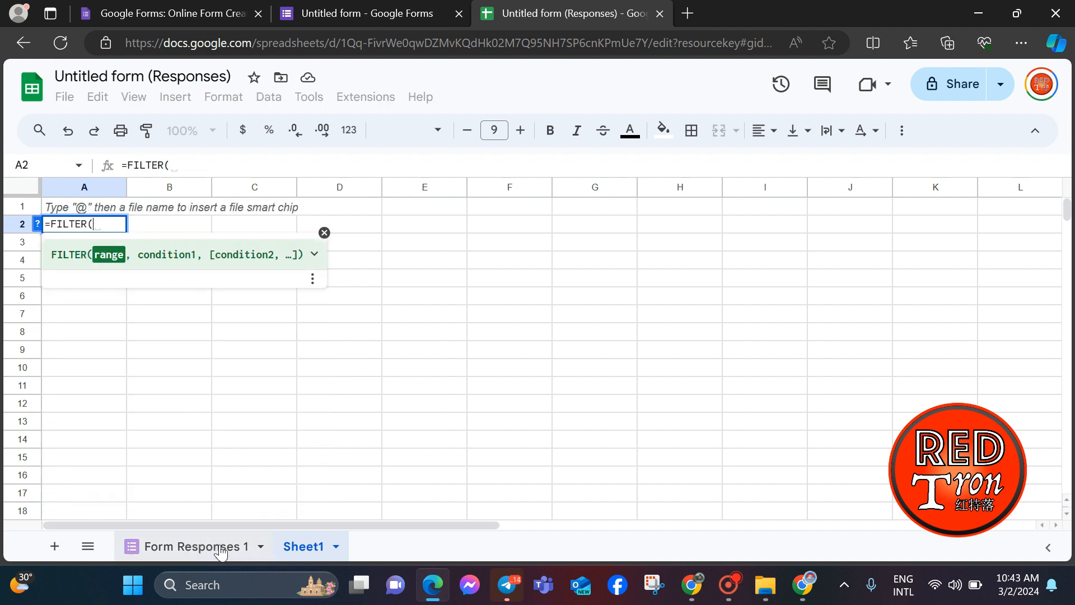
{"action": "left_click", "coordinate": [185, 547]}
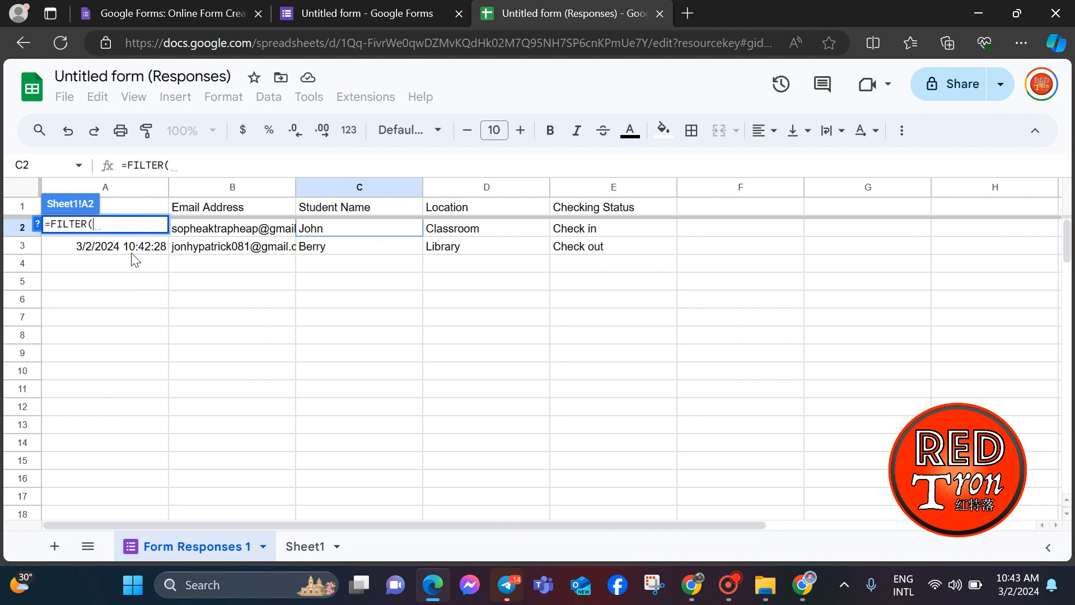
{"action": "left_click_drag", "start_coordinate": [139, 208], "coordinate": [643, 199]}
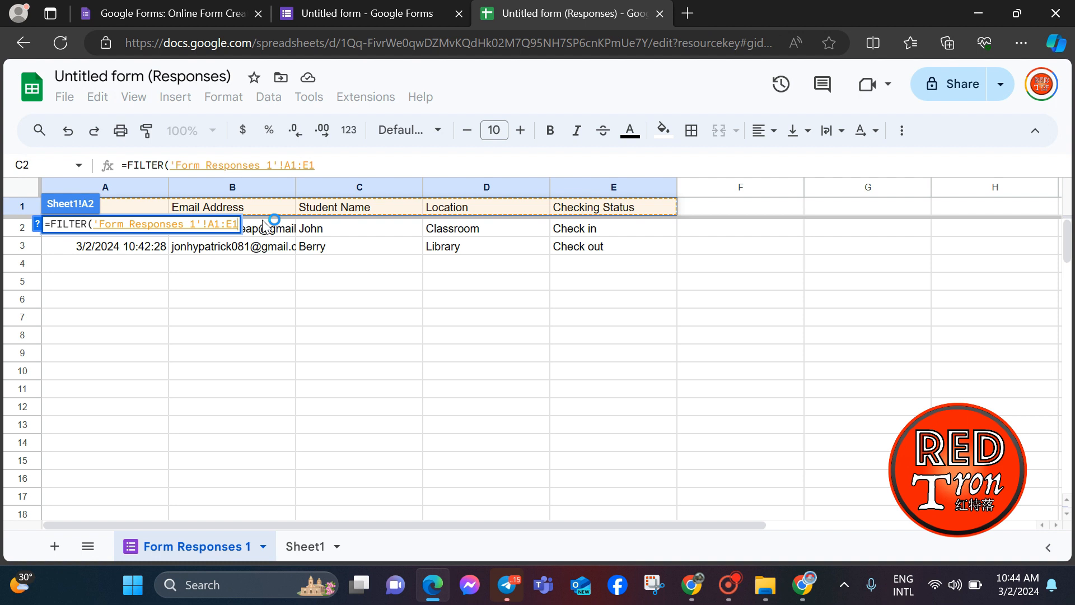
{"action": "key", "text": "BackSpace"}
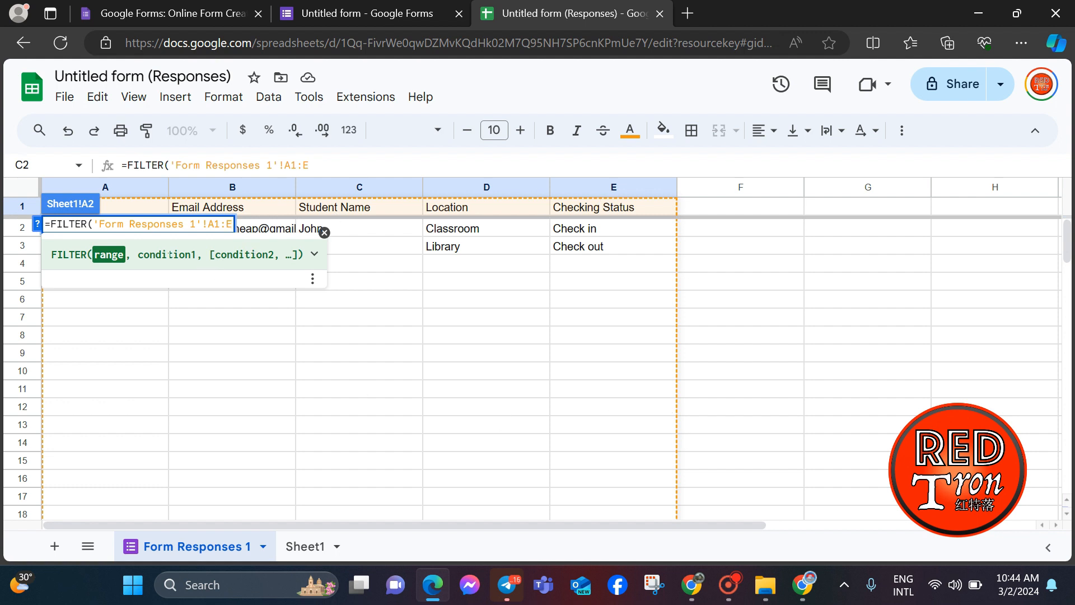
Step: Complete the FILTER formula with the condition 'Form Responses 1'!E:E="Check in"
{"action": "type", "text": ","}
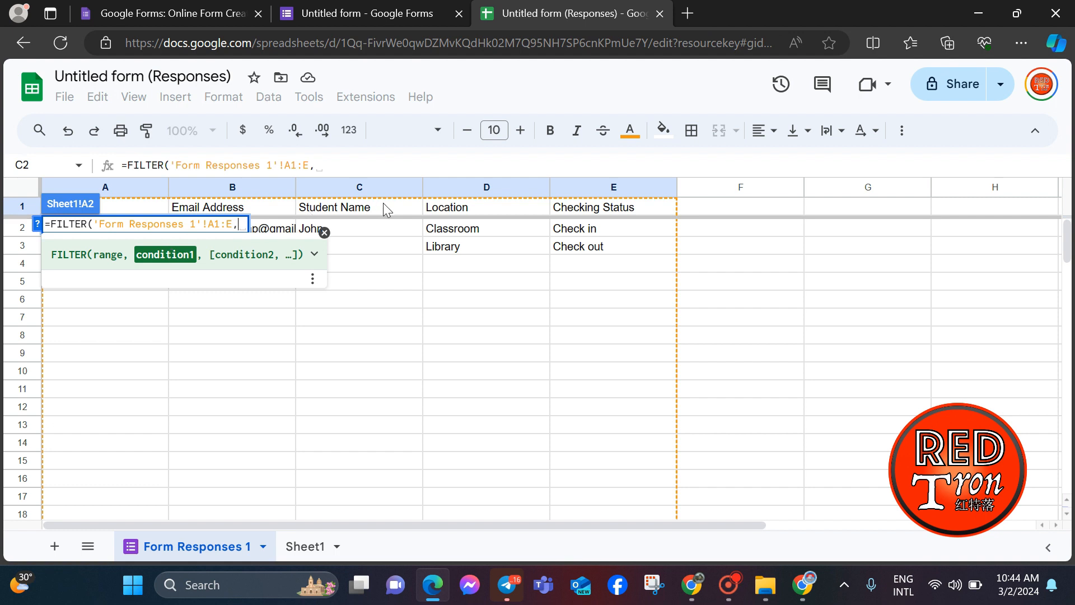
{"action": "left_click", "coordinate": [593, 214]}
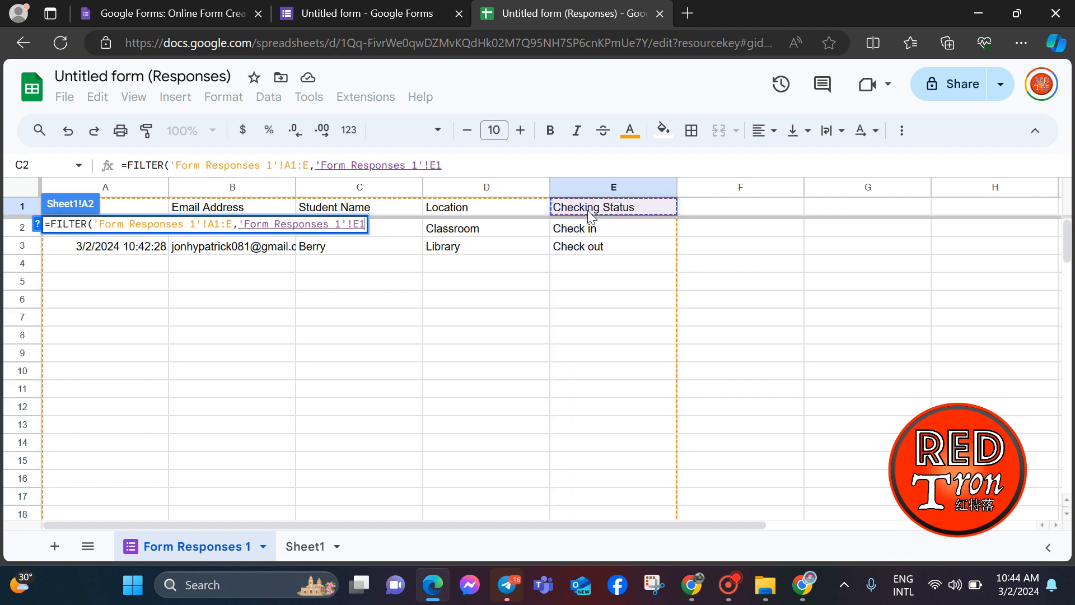
{"action": "left_click", "coordinate": [602, 187]}
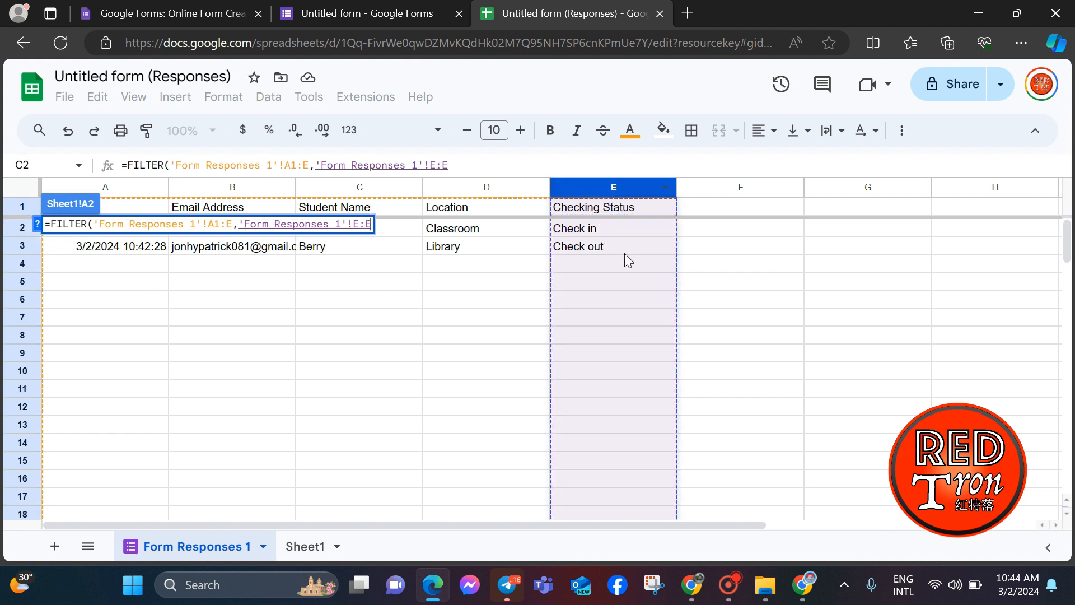
{"action": "type", "text": "="}
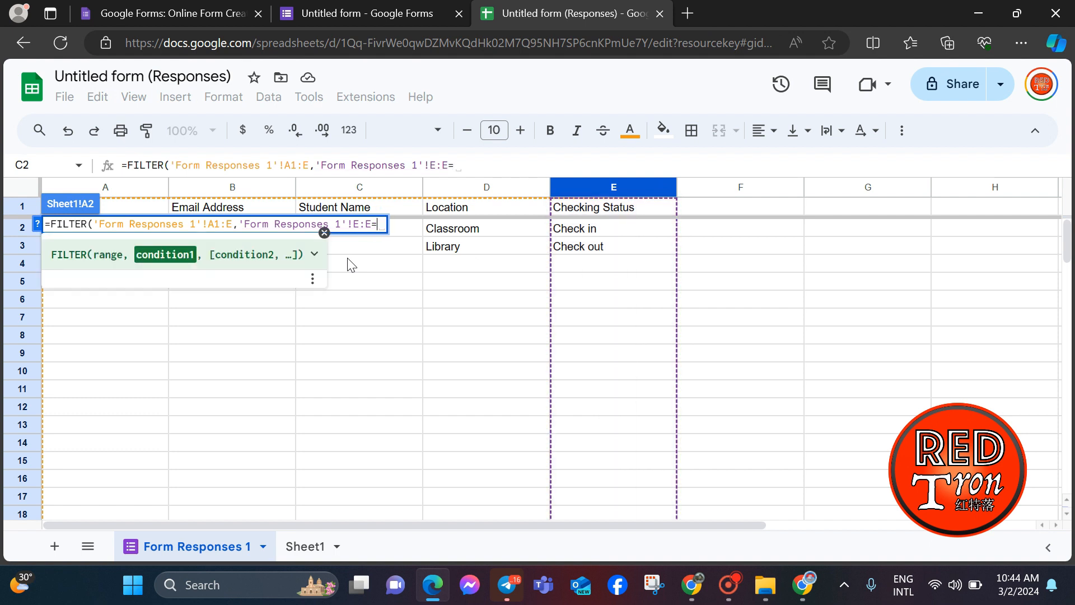
{"action": "type", "text": "\"\""}
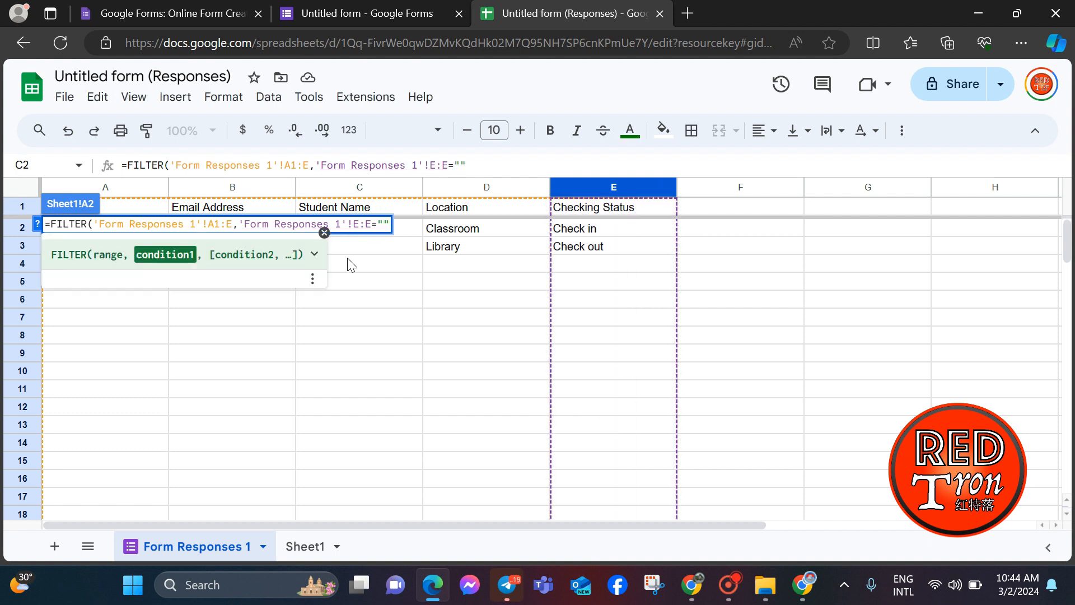
{"action": "type", "text": "Check in"}
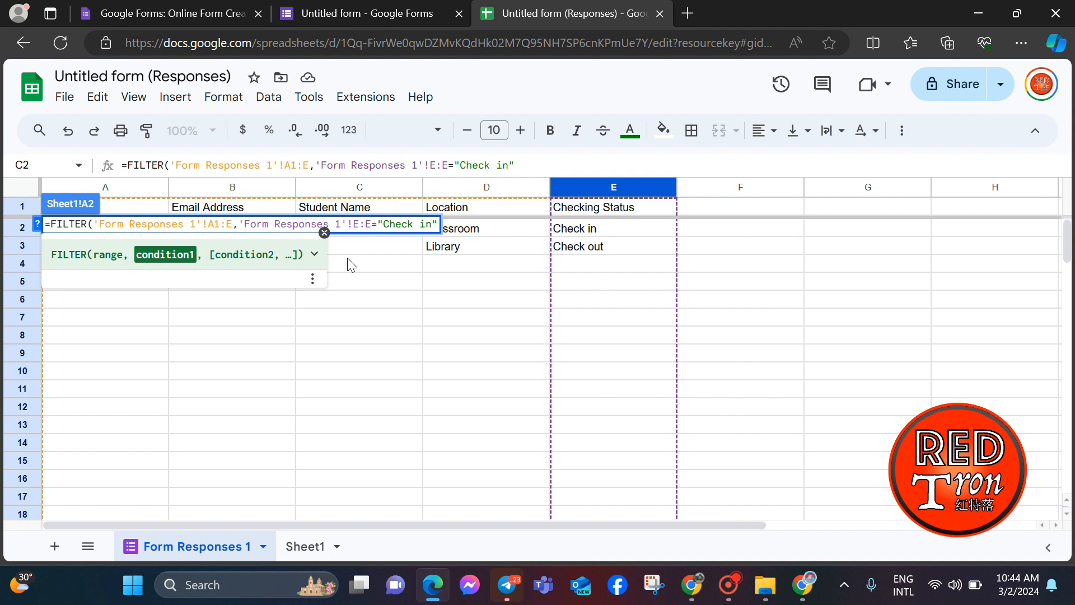
{"action": "key", "text": "Return"}
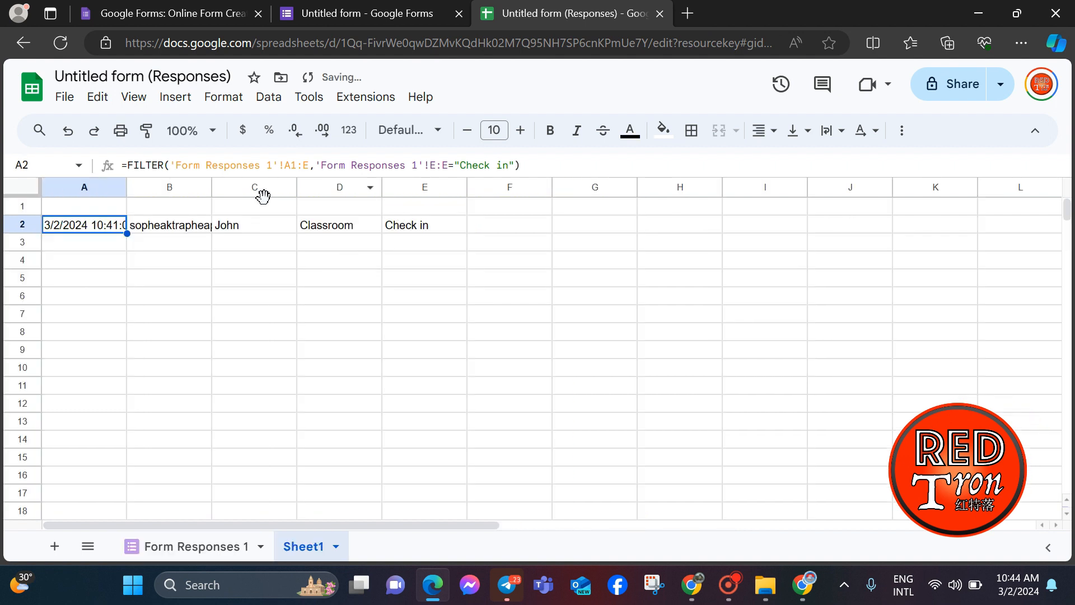
Step: Widen columns A and B of the new sheet to fit the full timestamp and email address
{"action": "left_click_drag", "start_coordinate": [127, 187], "coordinate": [145, 187]}
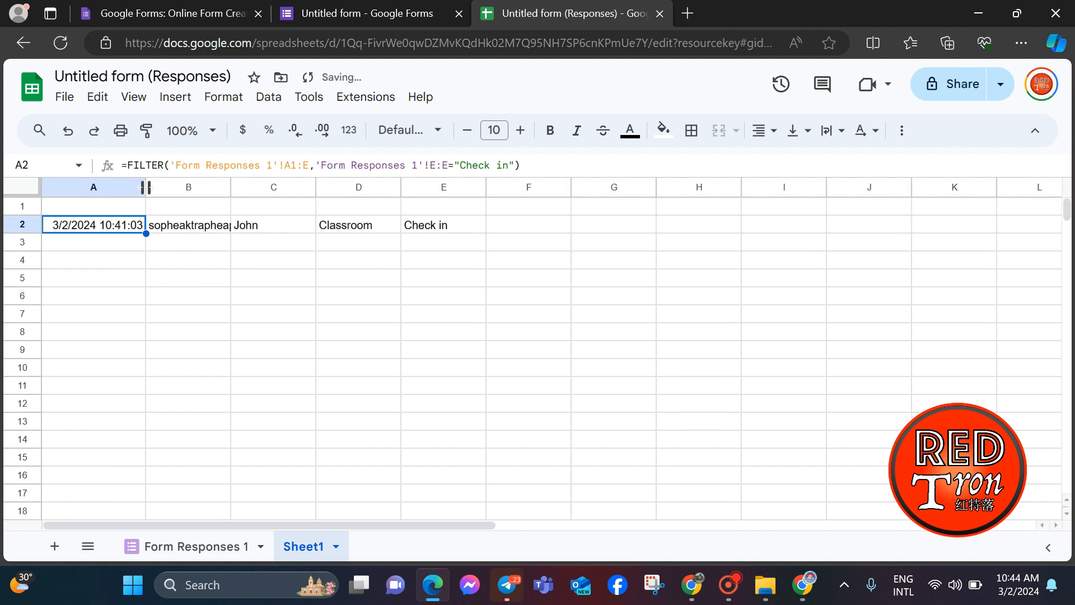
{"action": "left_click_drag", "start_coordinate": [230, 187], "coordinate": [315, 187]}
{"action": "key", "text": "ctrl+shift+Right"}
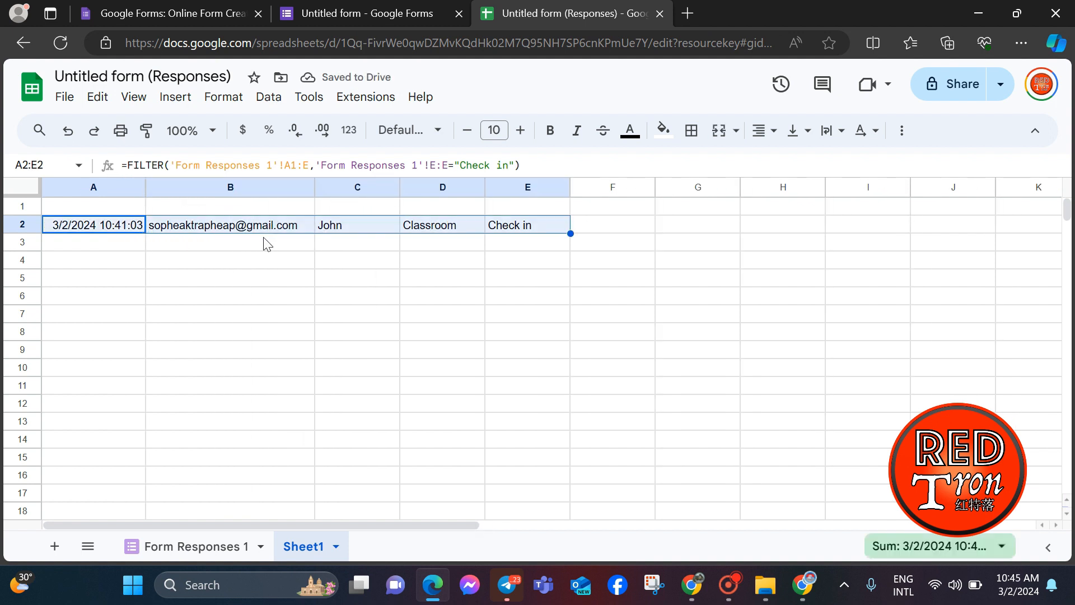
Step: Align all cells of the new sheet to the center horizontally and to the middle vertically
{"action": "left_click", "coordinate": [31, 190]}
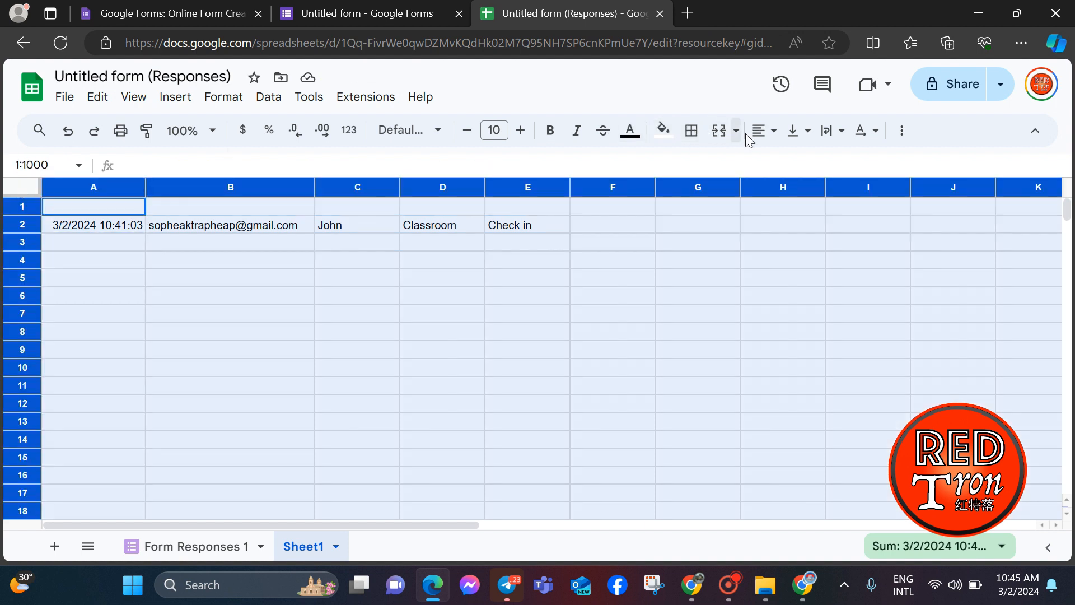
{"action": "left_click", "coordinate": [761, 130]}
{"action": "left_click", "coordinate": [792, 162]}
{"action": "left_click", "coordinate": [795, 130]}
{"action": "left_click", "coordinate": [823, 162]}
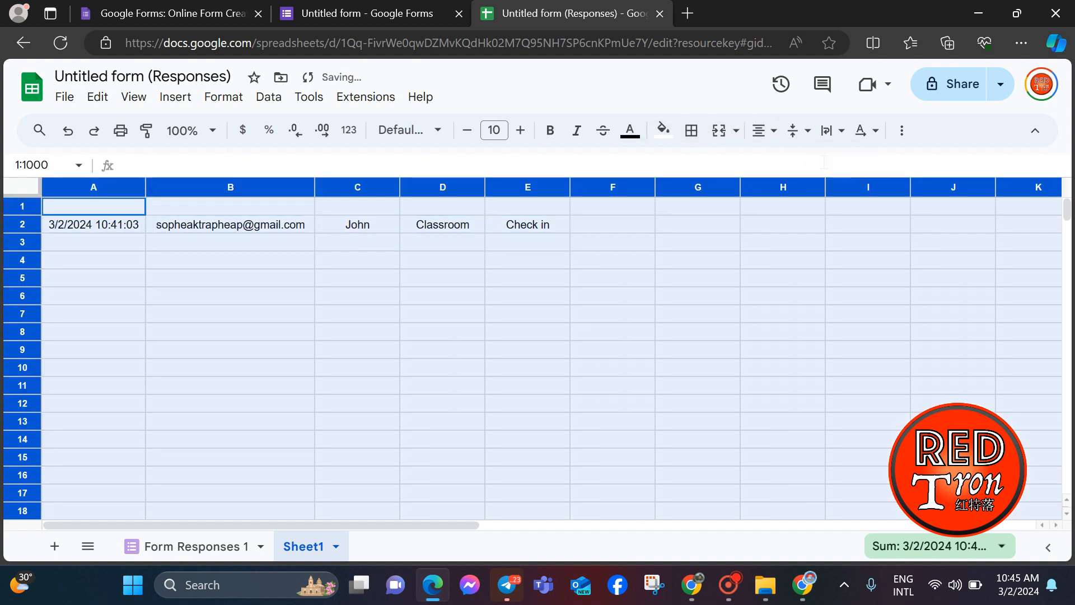
{"action": "left_click", "coordinate": [440, 347]}
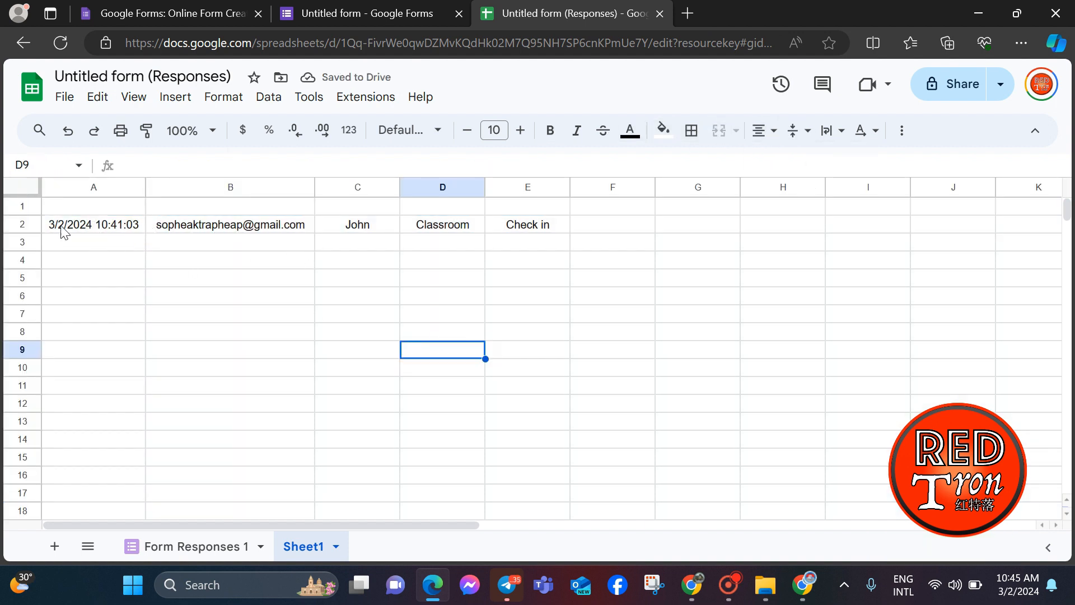
Step: Enter the headers Time Stamp, Email, Name and Location in cells A1 through D1
{"action": "mouse_move", "coordinate": [105, 208]}
{"action": "left_mouse_down"}
{"action": "mouse_move", "coordinate": [478, 211]}
{"action": "mouse_move", "coordinate": [101, 212]}
{"action": "left_mouse_up"}
{"action": "type", "text": "Time"}
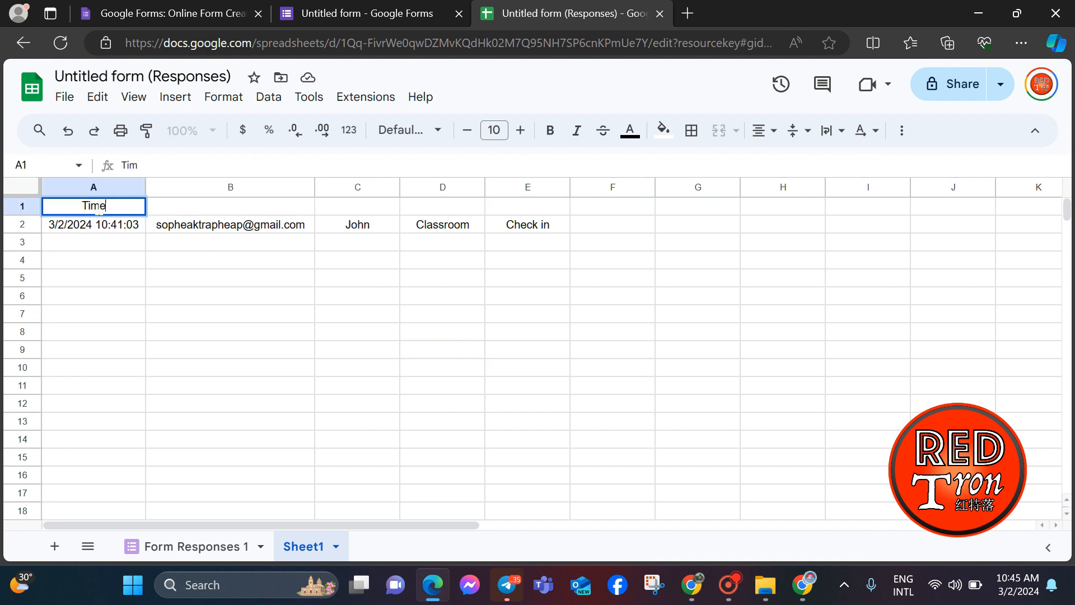
{"action": "type", "text": " Stamp"}
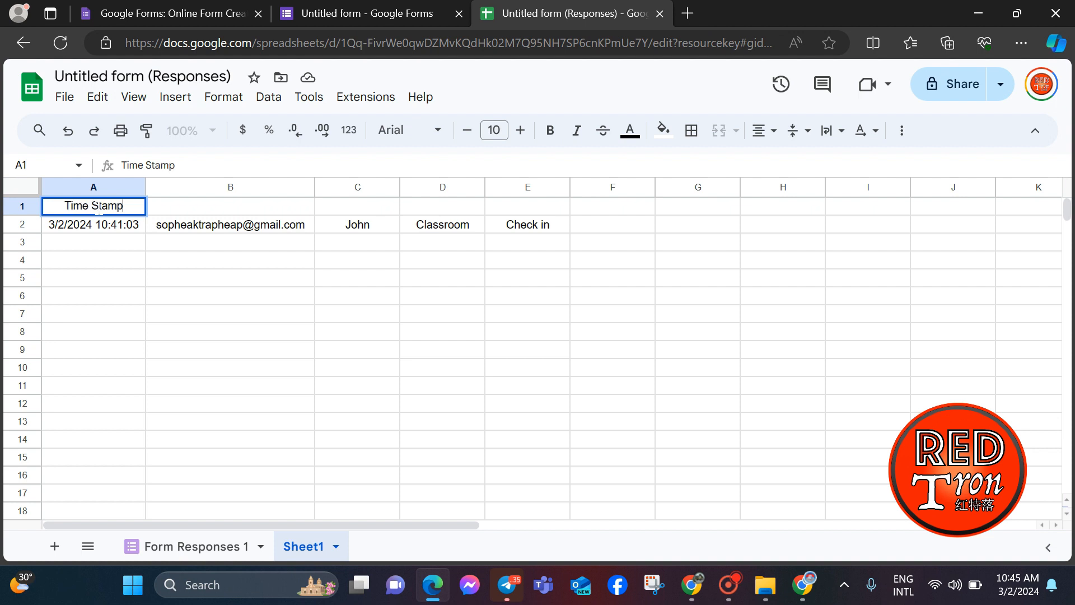
{"action": "left_click", "coordinate": [220, 212]}
{"action": "type", "text": "Email"}
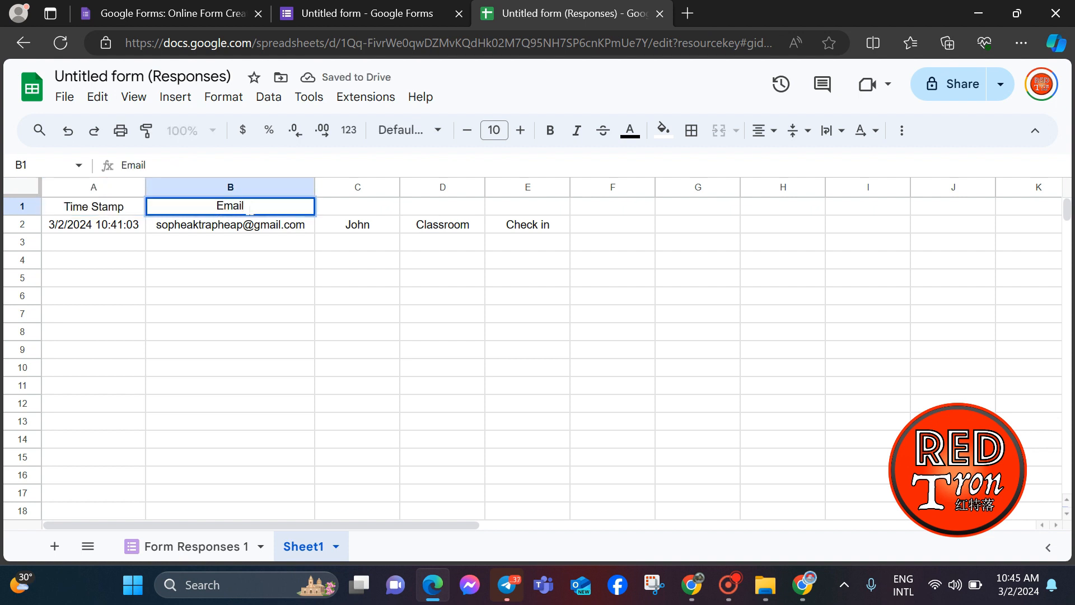
{"action": "left_click", "coordinate": [348, 207]}
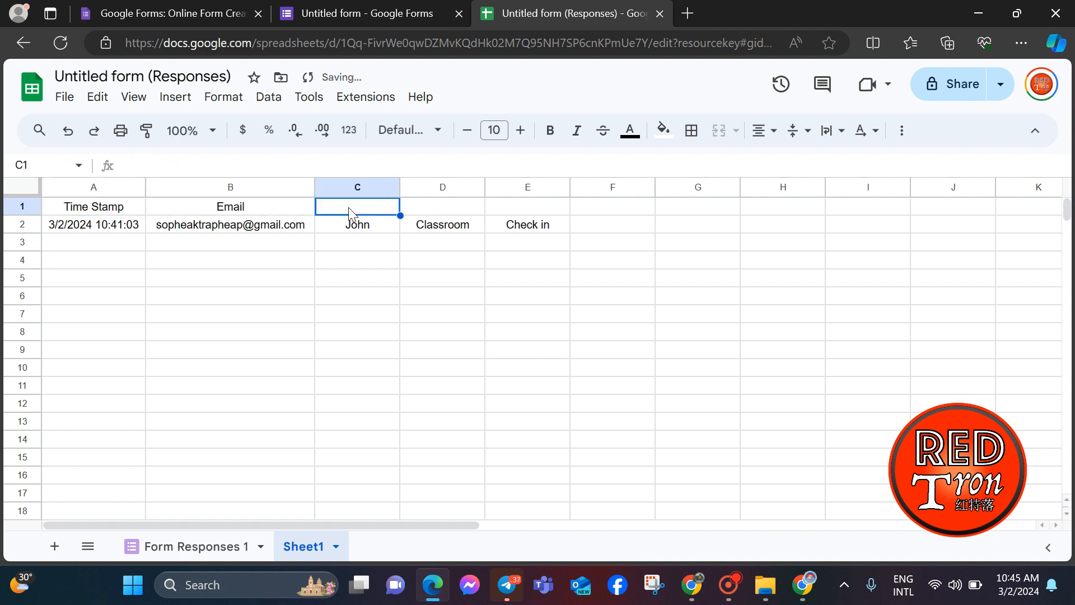
{"action": "type", "text": "Name"}
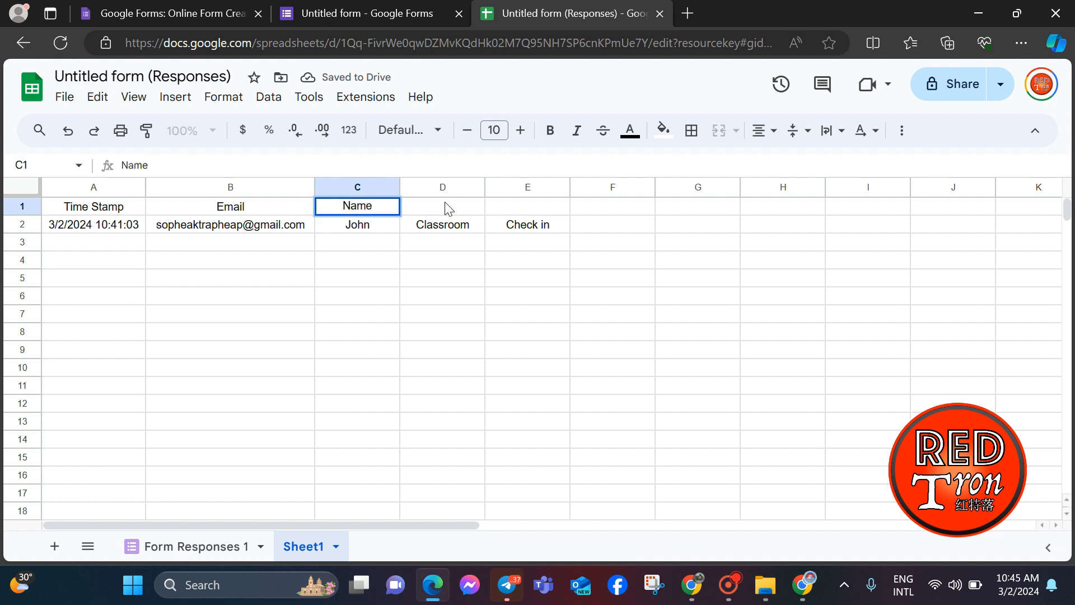
{"action": "left_click", "coordinate": [451, 209]}
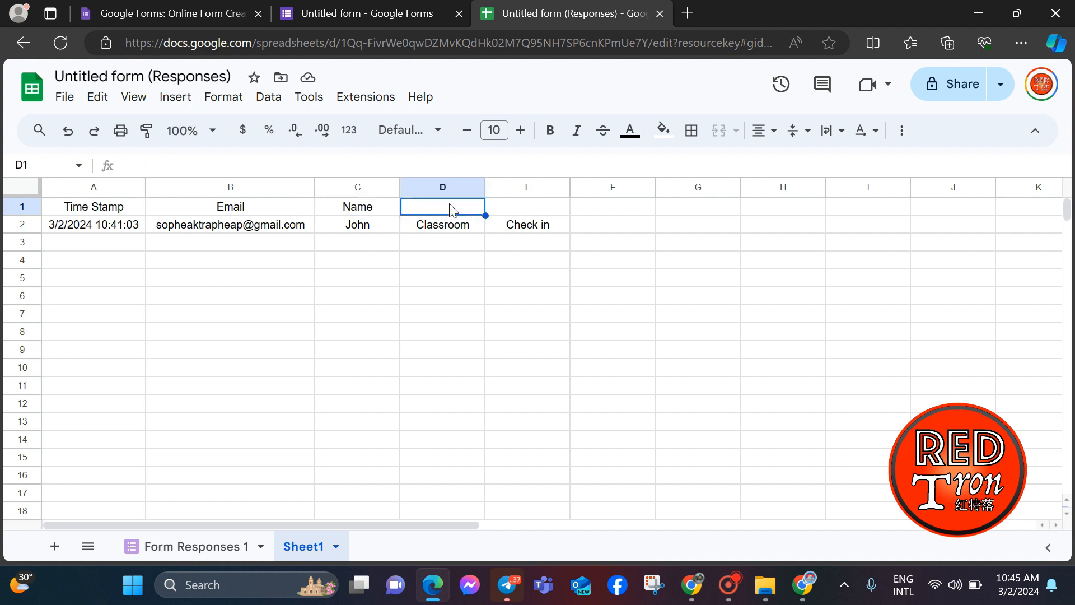
{"action": "type", "text": "Locato"}
{"action": "key", "text": "BackSpace"}
{"action": "type", "text": "ion"}
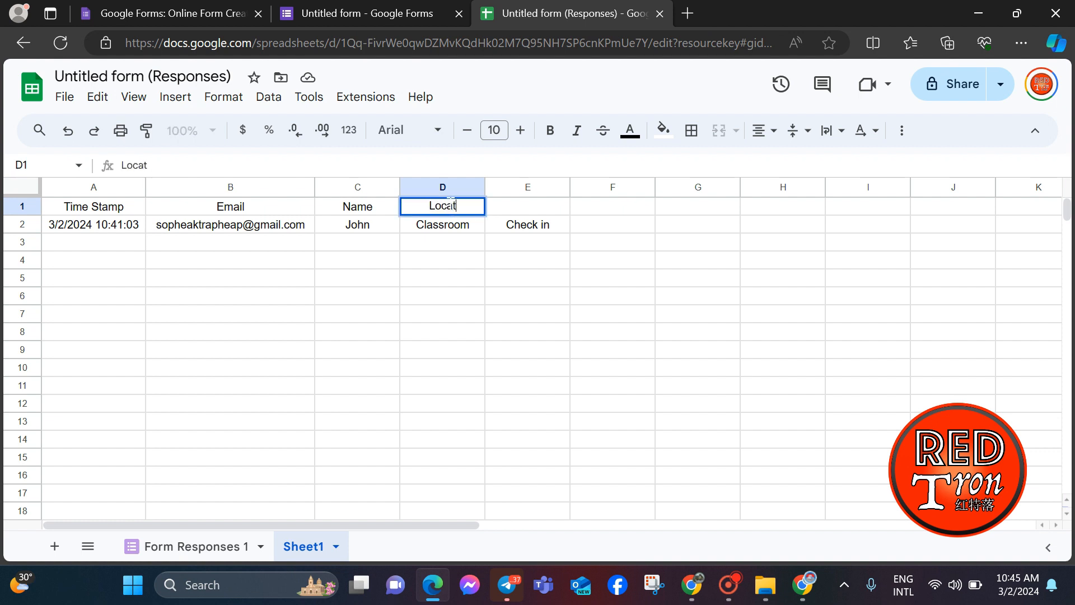
{"action": "left_click", "coordinate": [537, 230]}
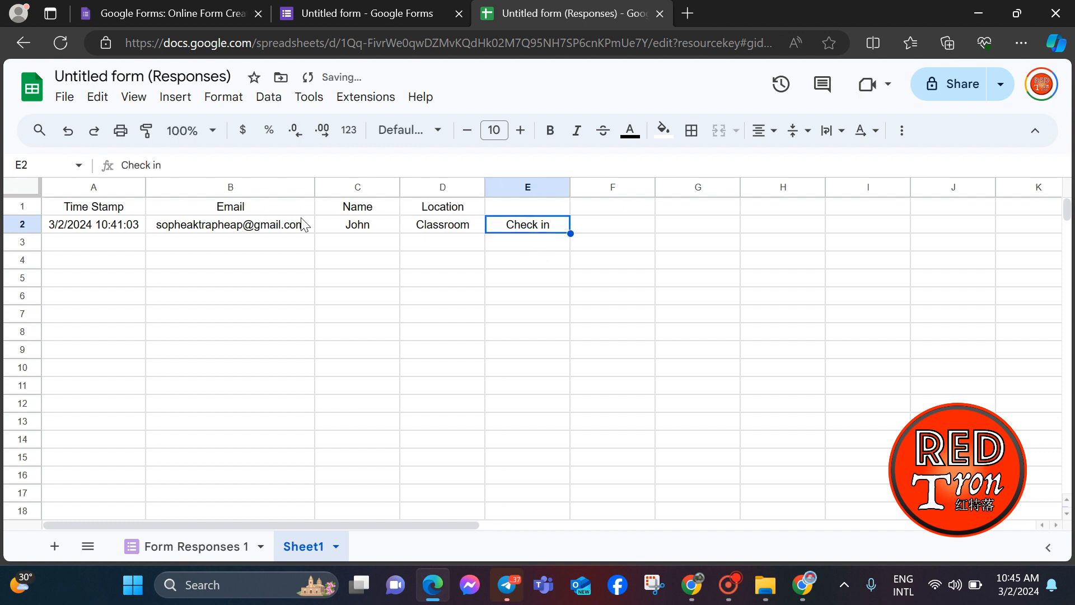
Step: Insert a row above the header row and merge its cells A1:D1
{"action": "left_click", "coordinate": [29, 206]}
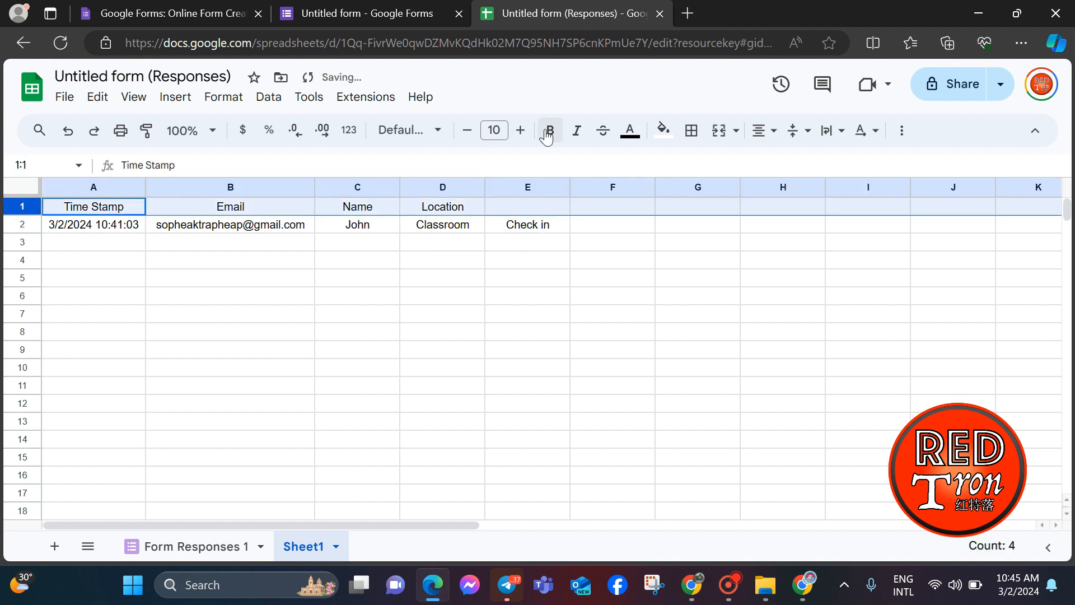
{"action": "right_click", "coordinate": [23, 208]}
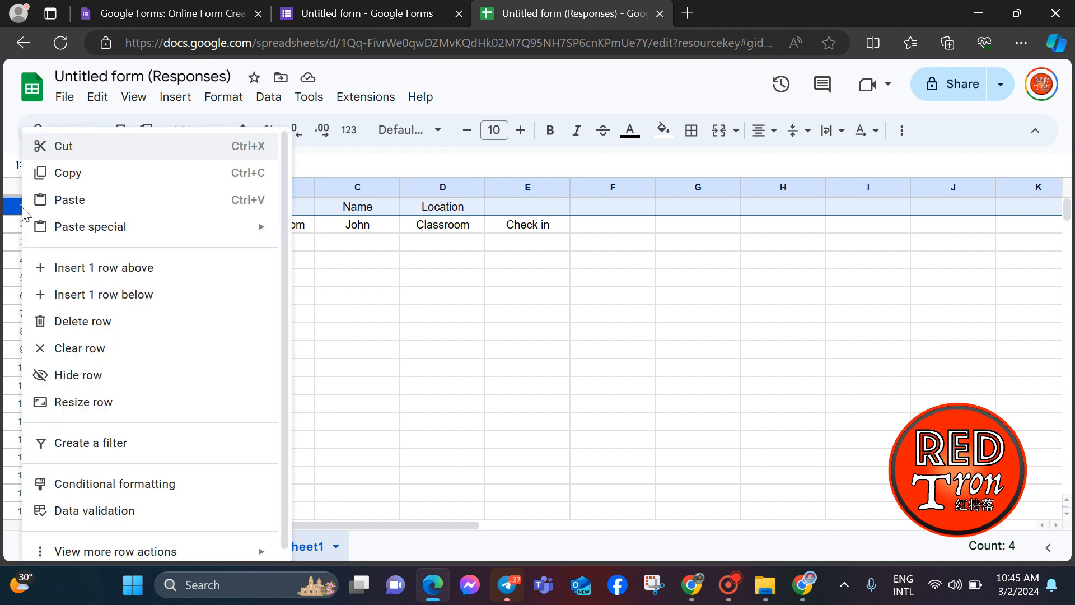
{"action": "left_click", "coordinate": [115, 273]}
{"action": "left_click", "coordinate": [226, 247]}
{"action": "left_click_drag", "start_coordinate": [140, 207], "coordinate": [463, 216]}
{"action": "left_click", "coordinate": [720, 132]}
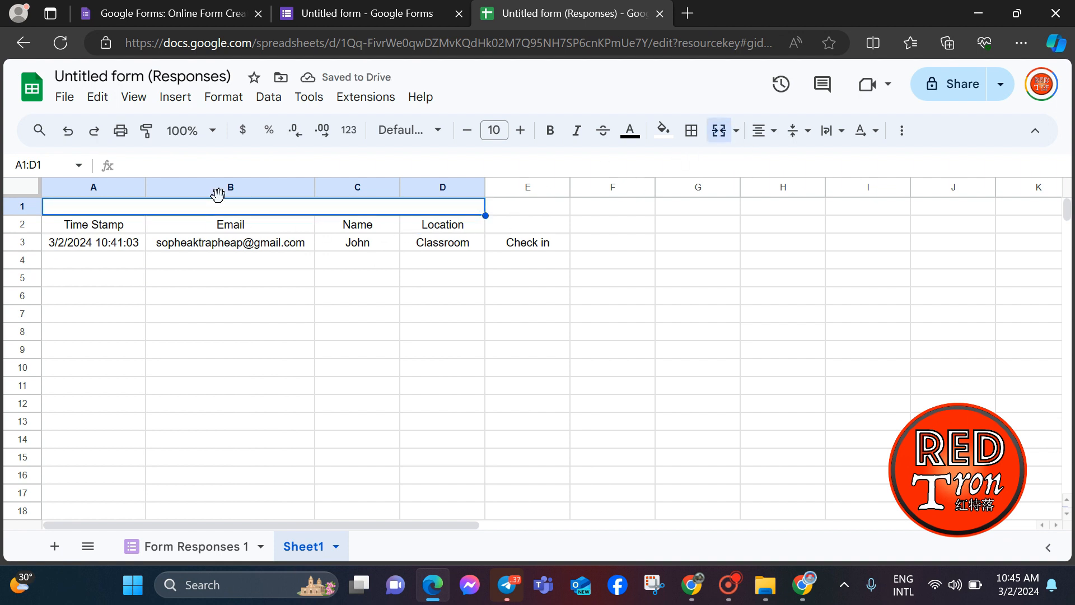
Step: Enter the title "Check in" in the merged cell and increase the height of row 1
{"action": "double_click", "coordinate": [221, 215]}
{"action": "type", "text": "Check in"}
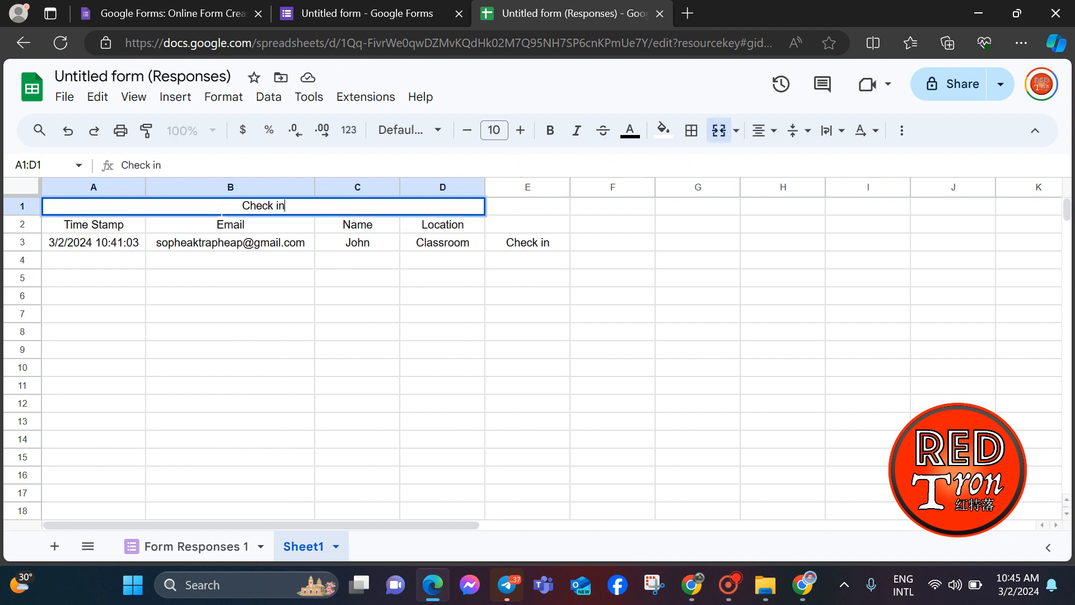
{"action": "left_click", "coordinate": [22, 206]}
{"action": "left_click_drag", "start_coordinate": [23, 215], "coordinate": [22, 229]}
{"action": "left_click", "coordinate": [223, 277]}
Step: Apply all borders to columns A through D
{"action": "left_click_drag", "start_coordinate": [442, 212], "coordinate": [146, 228]}
{"action": "left_click_drag", "start_coordinate": [442, 187], "coordinate": [103, 209]}
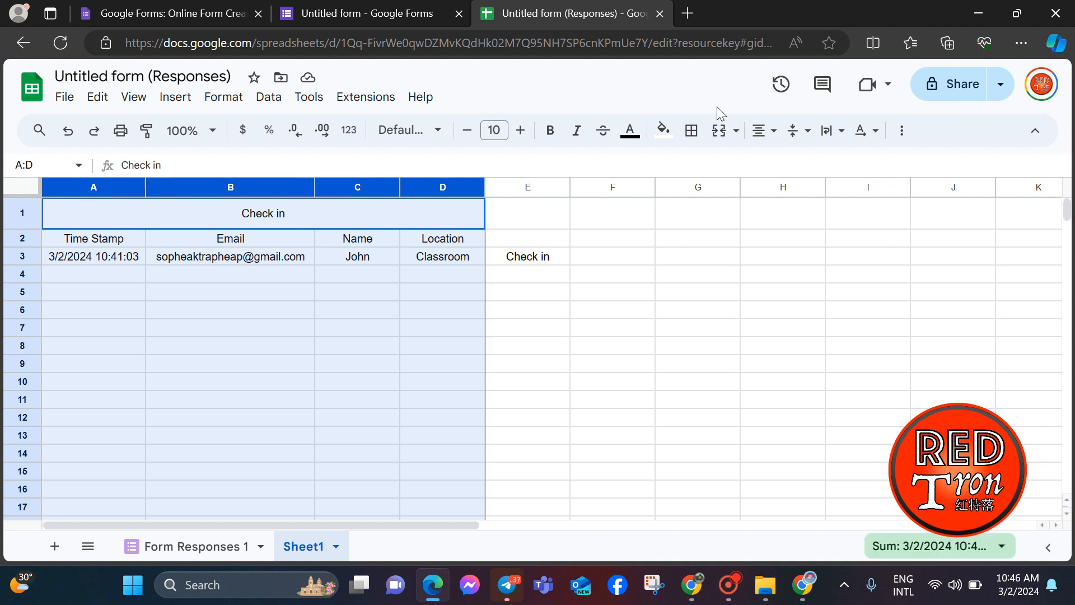
{"action": "left_click", "coordinate": [692, 132]}
{"action": "left_click", "coordinate": [700, 167]}
{"action": "left_click", "coordinate": [424, 402]}
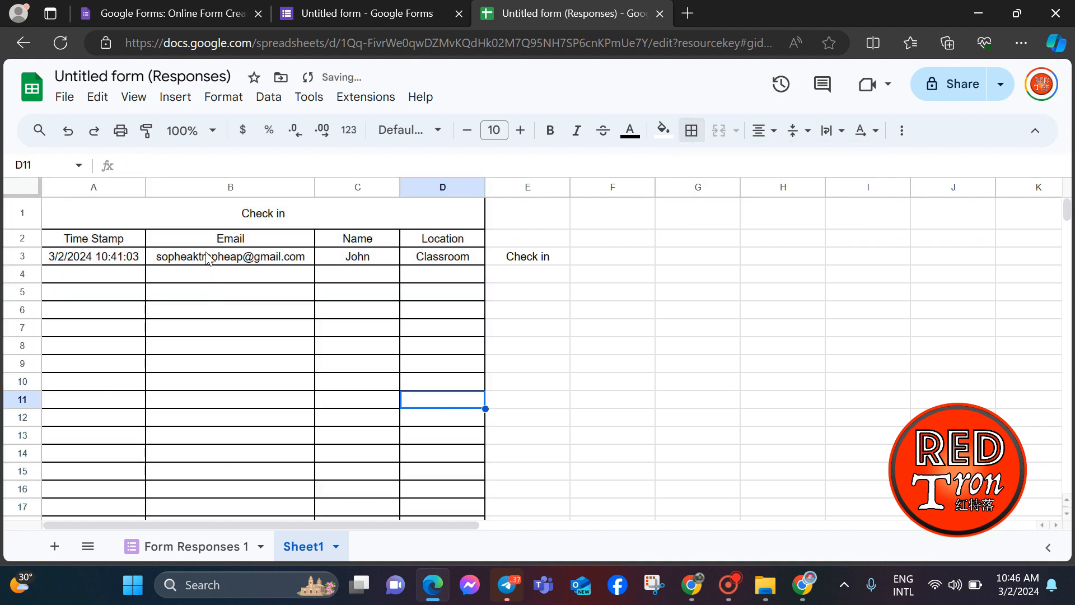
Step: Insert a column before the Time Stamp column and extend the merged title across A1:E1
{"action": "left_click", "coordinate": [88, 263]}
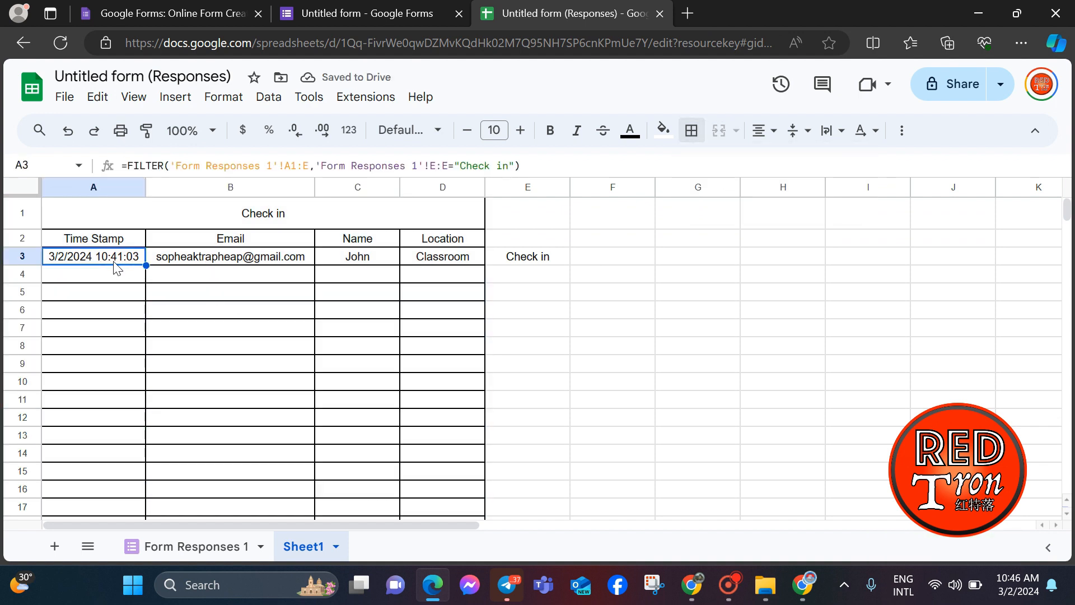
{"action": "left_click", "coordinate": [91, 189]}
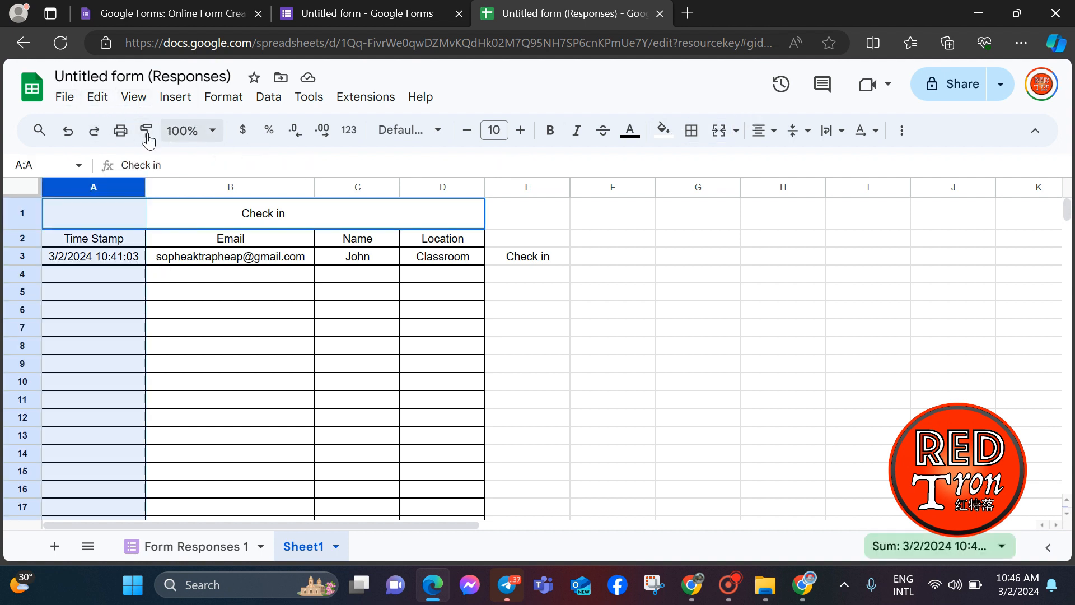
{"action": "right_click", "coordinate": [107, 192]}
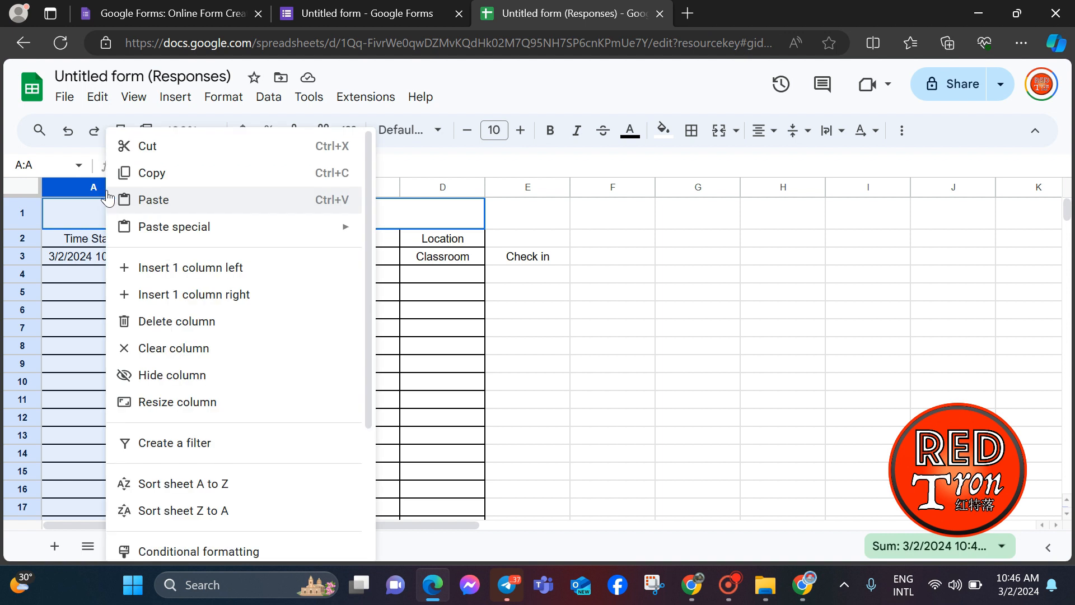
{"action": "left_click", "coordinate": [174, 274]}
{"action": "left_click", "coordinate": [211, 279]}
{"action": "left_click_drag", "start_coordinate": [172, 223], "coordinate": [90, 219]}
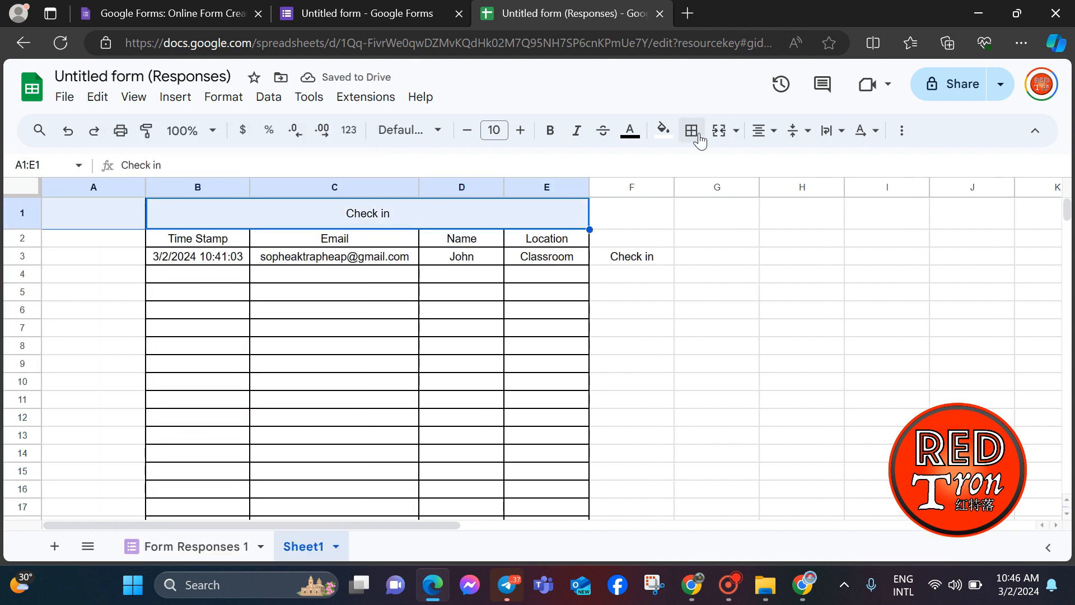
{"action": "left_click", "coordinate": [719, 130]}
Step: Label A2 as Date and replace the Time Stamp header in B2 with Time
{"action": "left_click", "coordinate": [136, 245]}
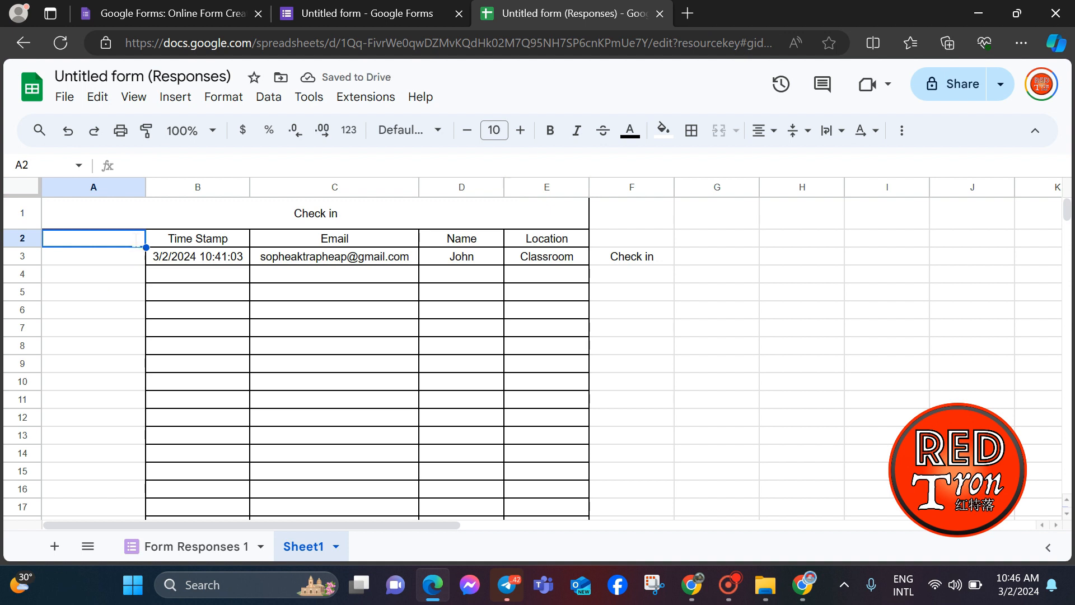
{"action": "type", "text": "Date"}
{"action": "left_click", "coordinate": [176, 237]}
{"action": "type", "text": "Time"}
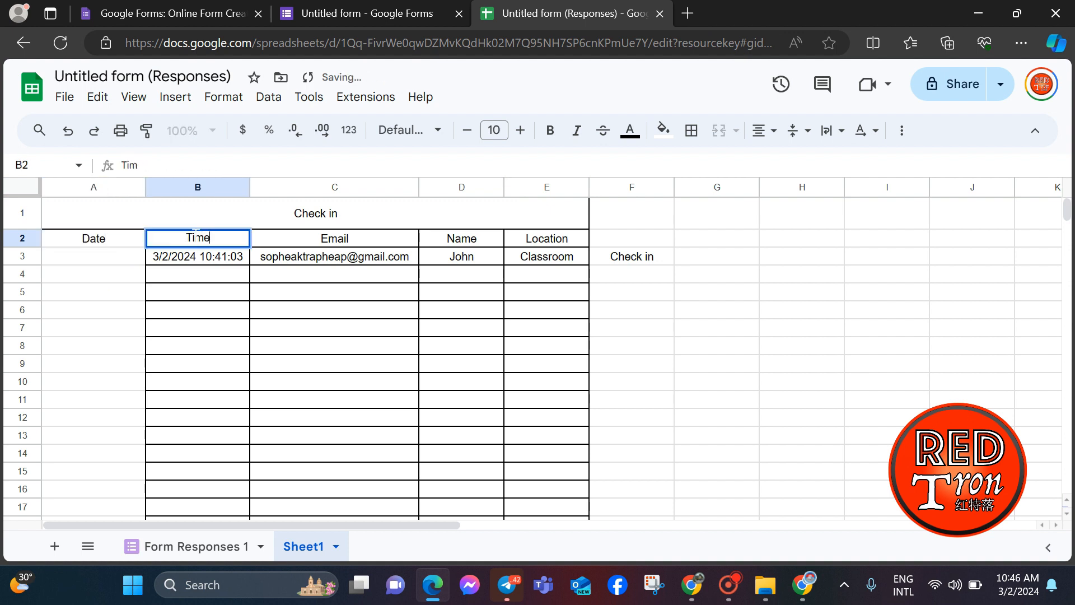
Step: Enter the formula =B3 in cell A3 under the Date header
{"action": "left_click", "coordinate": [90, 263]}
{"action": "type", "text": "="}
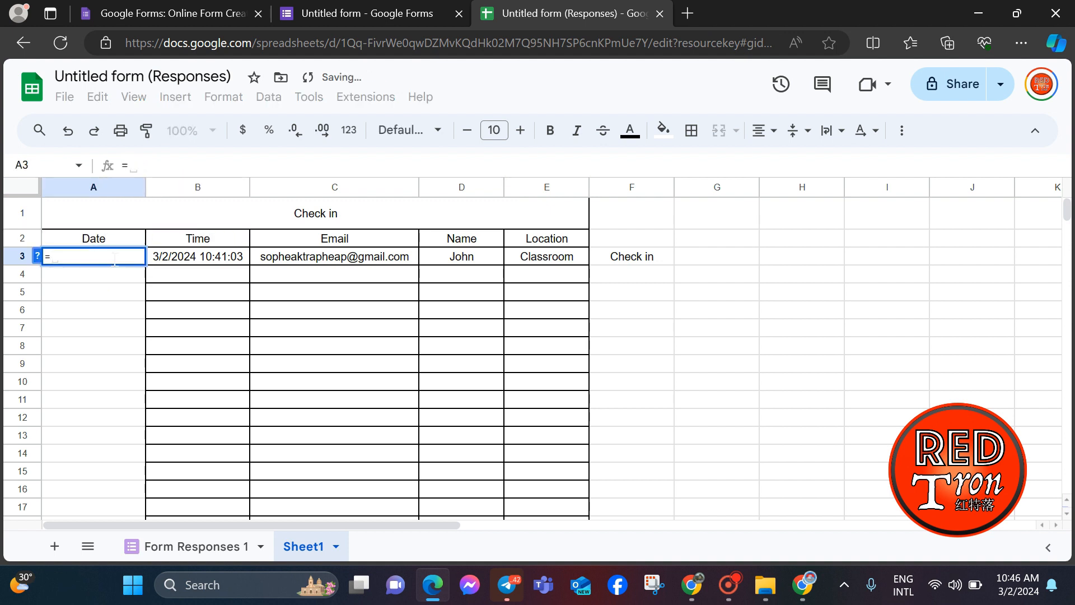
{"action": "left_click", "coordinate": [180, 263]}
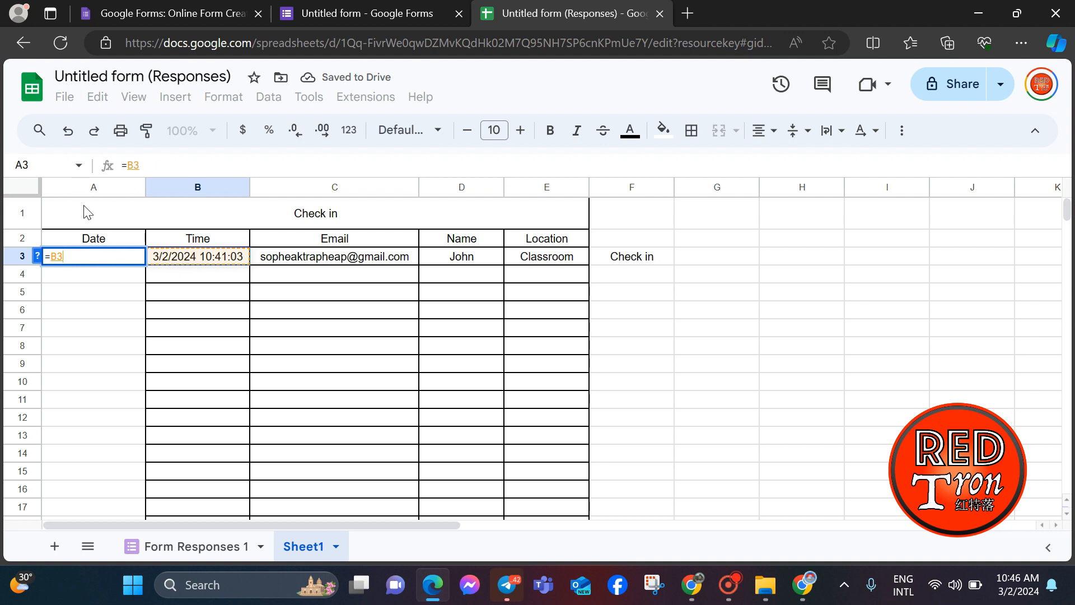
{"action": "key", "text": "Return"}
Step: Try to copy cell A3 while column A is also selected
{"action": "left_click", "coordinate": [113, 261]}
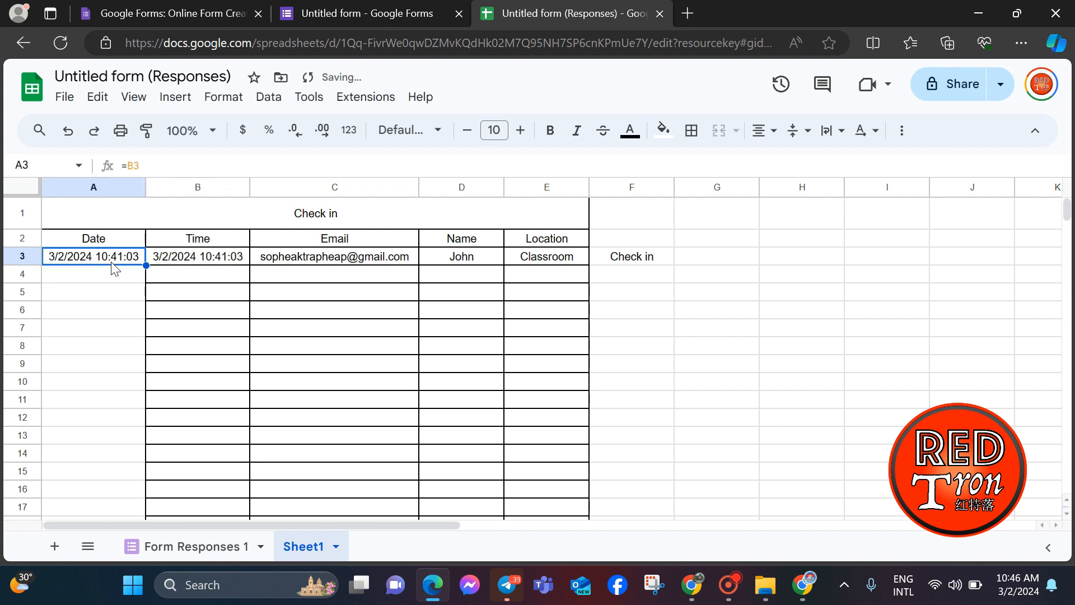
{"action": "left_click", "coordinate": [112, 190]}
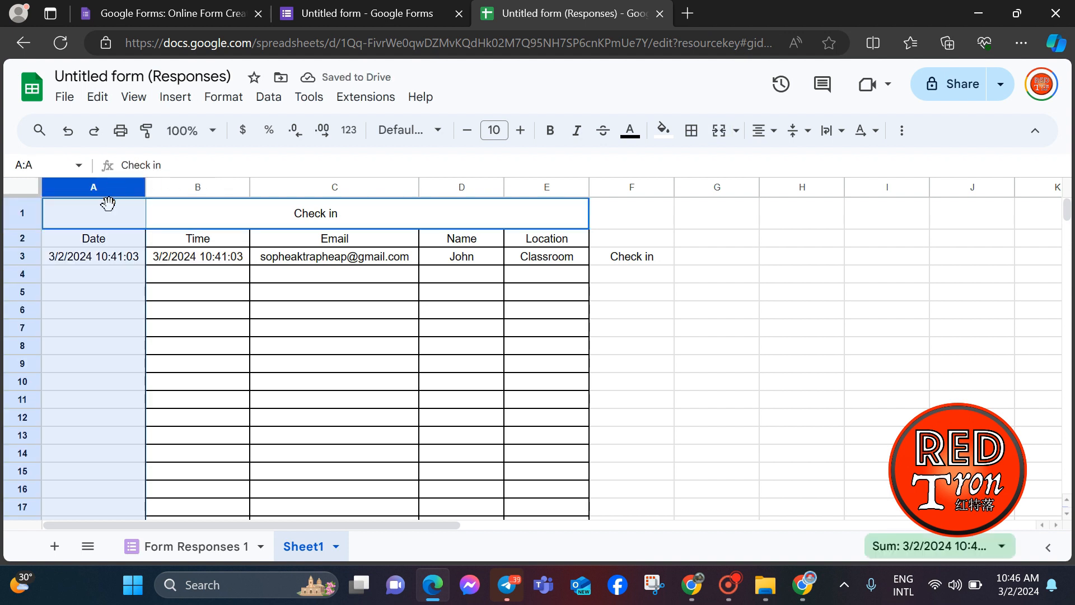
{"action": "left_click", "coordinate": [100, 259], "text": "ctrl"}
{"action": "key", "text": "ctrl+c"}
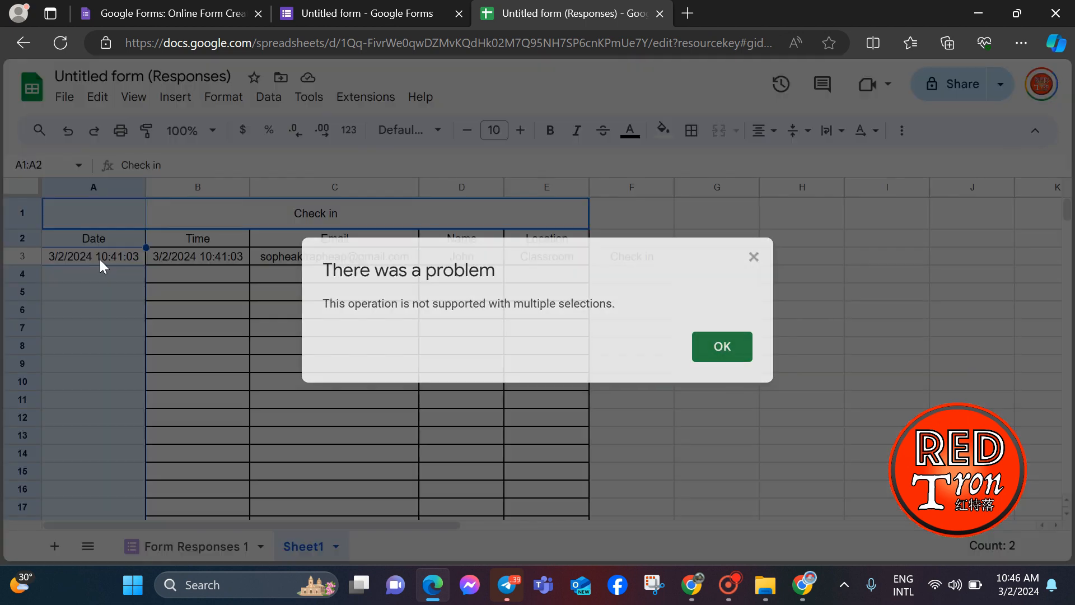
{"action": "left_click", "coordinate": [747, 364]}
Step: Fill the A3 formula down the Date column through A17
{"action": "left_click", "coordinate": [95, 259]}
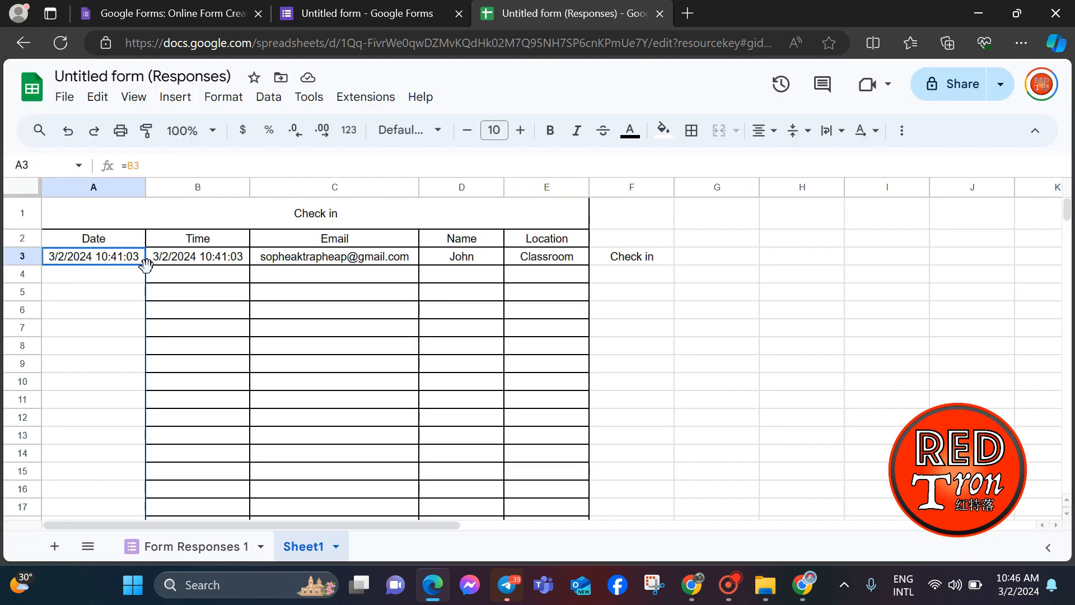
{"action": "left_click", "coordinate": [221, 296]}
{"action": "left_click", "coordinate": [103, 260]}
{"action": "left_click", "coordinate": [212, 314]}
{"action": "left_click", "coordinate": [107, 242]}
{"action": "left_click", "coordinate": [129, 262]}
{"action": "left_click_drag", "start_coordinate": [146, 265], "coordinate": [163, 511]}
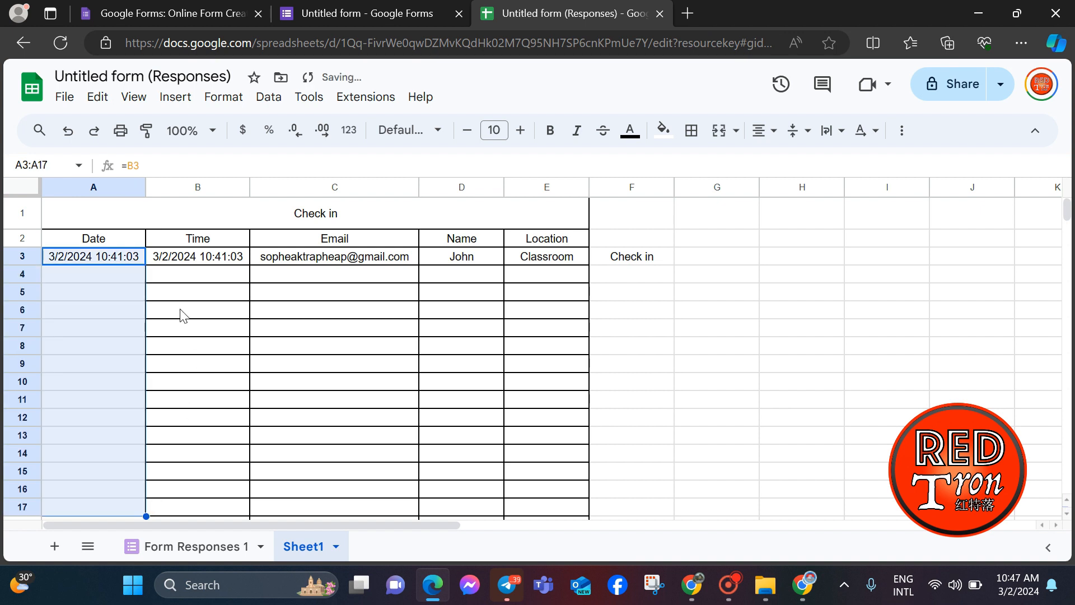
Step: Apply all borders to column A
{"action": "left_click", "coordinate": [473, 261]}
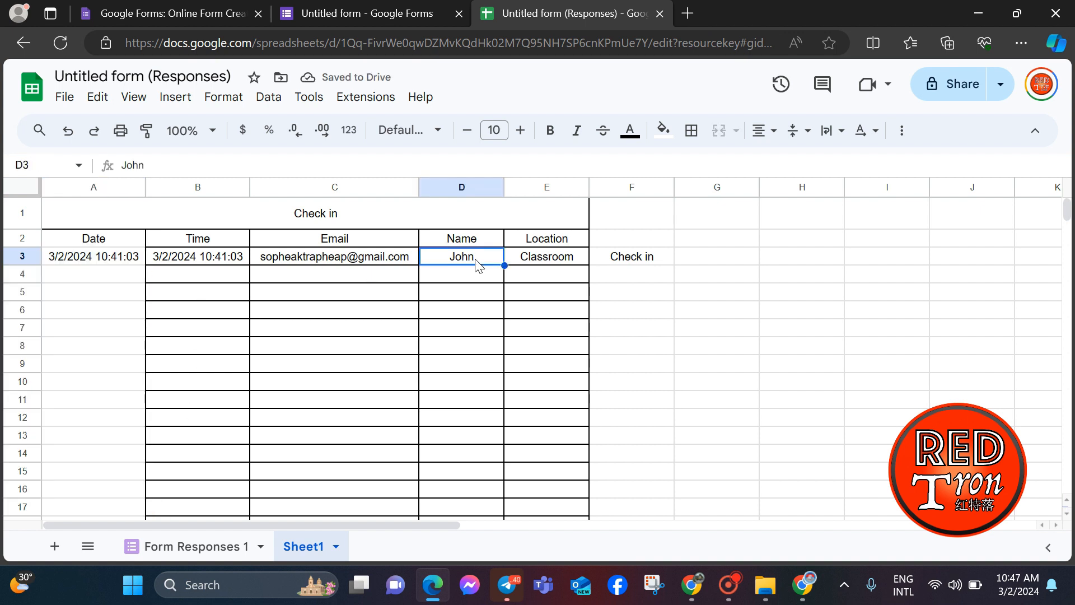
{"action": "left_click", "coordinate": [201, 260]}
{"action": "left_click", "coordinate": [84, 241]}
{"action": "left_click", "coordinate": [85, 189]}
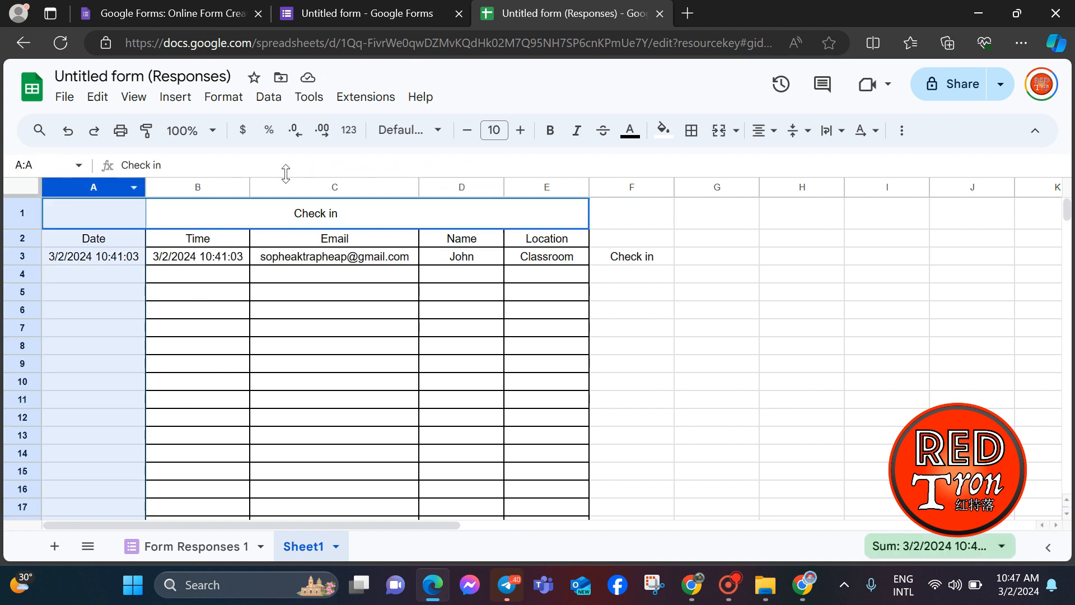
{"action": "left_click", "coordinate": [691, 130]}
{"action": "left_click", "coordinate": [700, 167]}
{"action": "left_click", "coordinate": [368, 273]}
Step: Format cell A3 with the Date number format so that only the date shows
{"action": "left_click", "coordinate": [108, 258]}
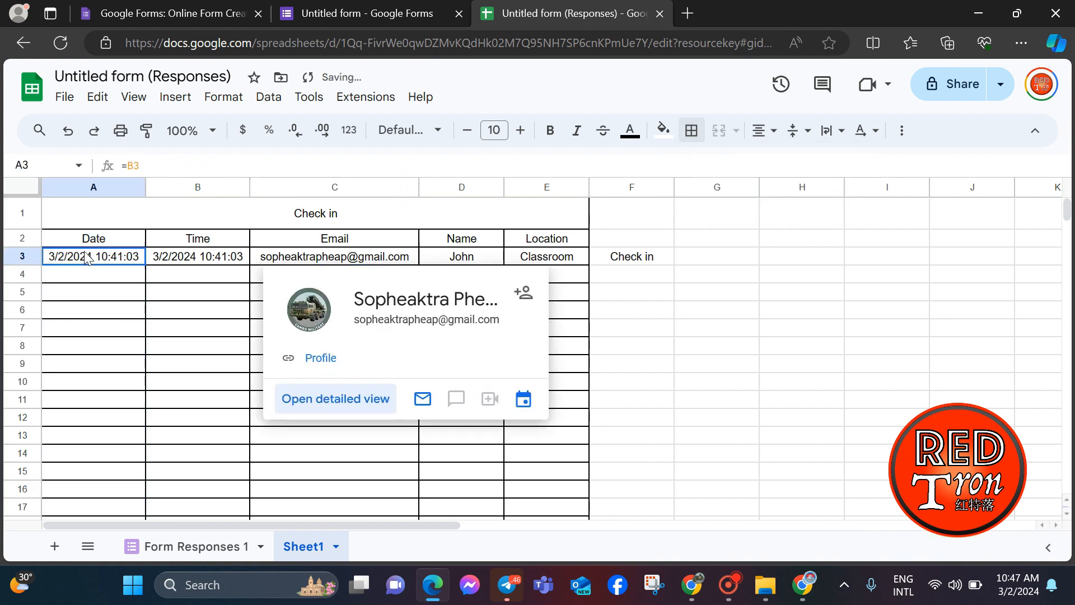
{"action": "left_click", "coordinate": [234, 92]}
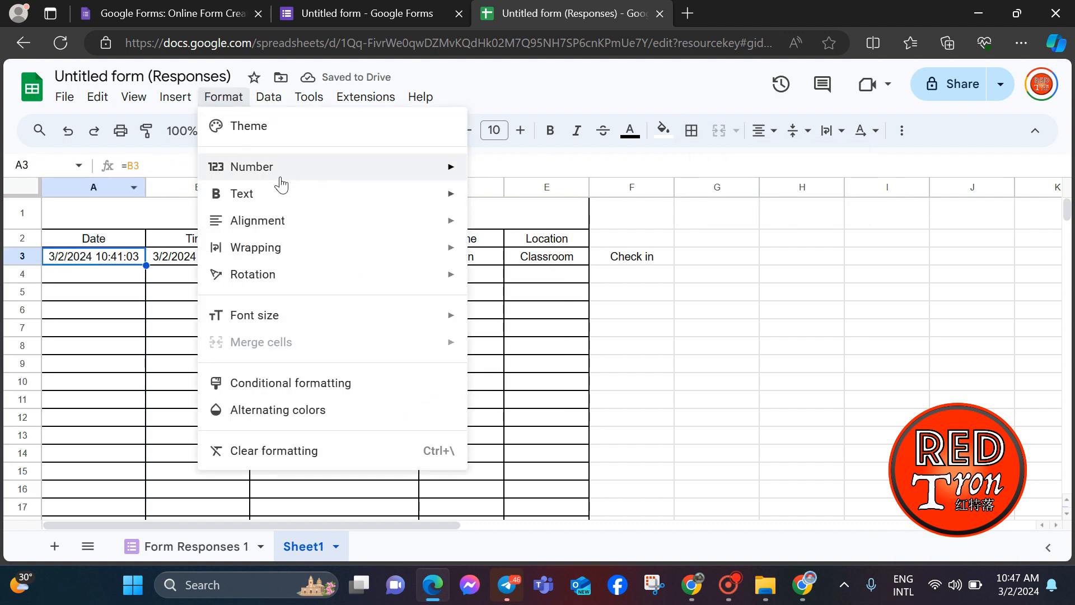
{"action": "mouse_move", "coordinate": [415, 168]}
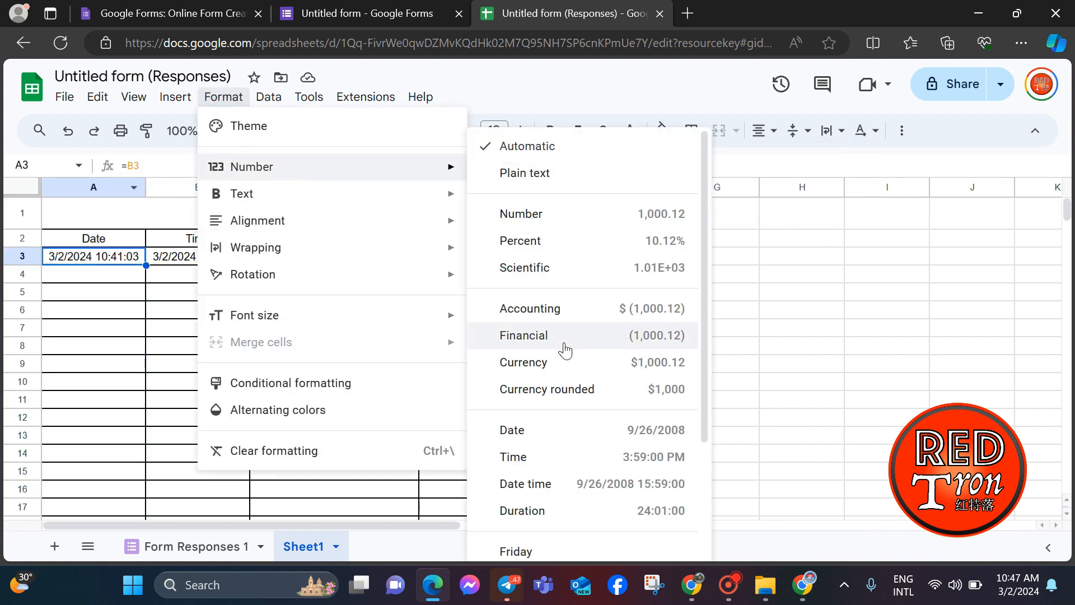
{"action": "left_click", "coordinate": [571, 430]}
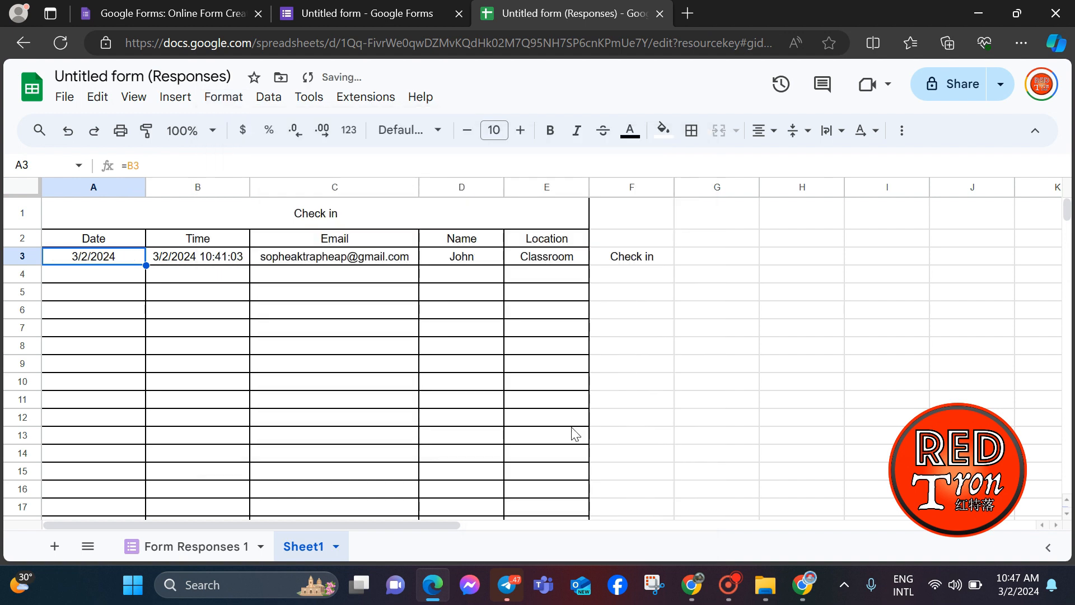
Step: Format the date in cell A3 with the 26/Sep/2008 style number format
{"action": "left_click", "coordinate": [218, 98]}
{"action": "mouse_move", "coordinate": [276, 168]}
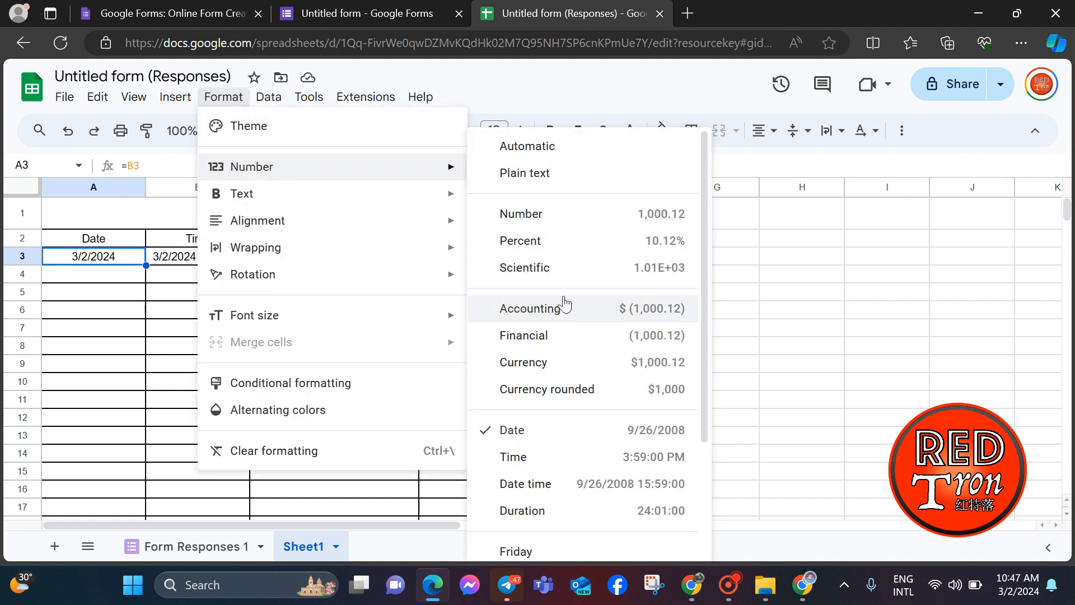
{"action": "scroll", "coordinate": [586, 442], "scroll_direction": "down", "scroll_amount": 2}
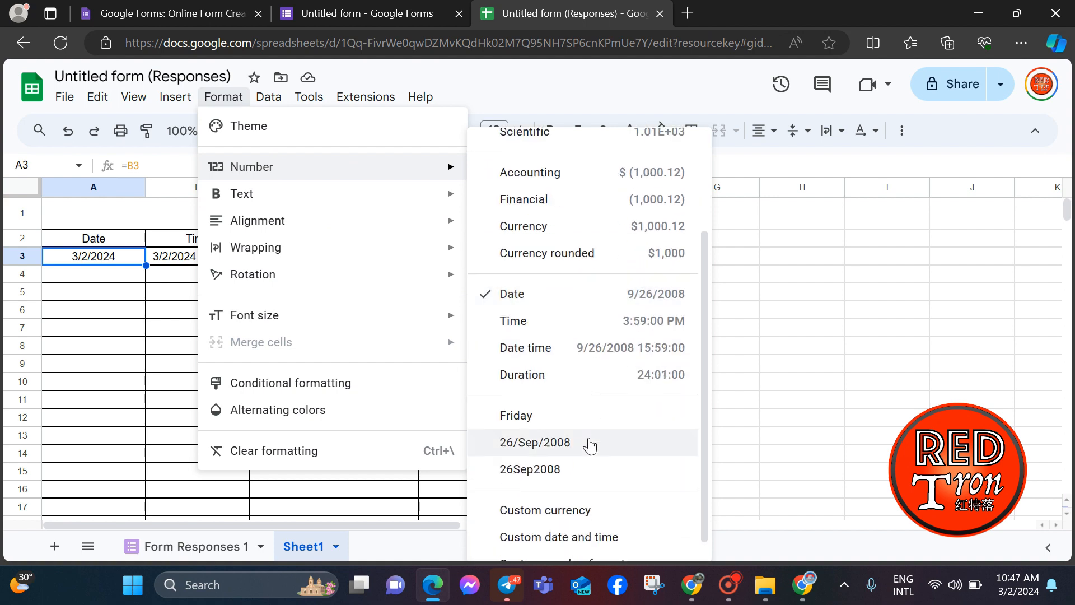
{"action": "left_click", "coordinate": [525, 446]}
{"action": "left_click", "coordinate": [109, 276]}
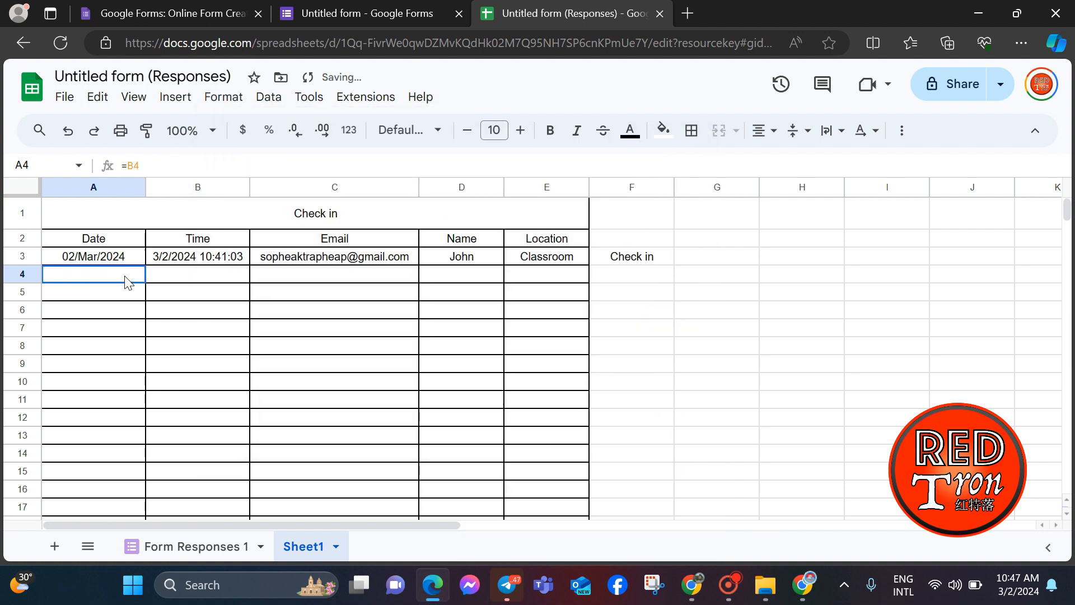
Step: Format cell B3 with the Time number format so that only the time shows
{"action": "left_click", "coordinate": [210, 263]}
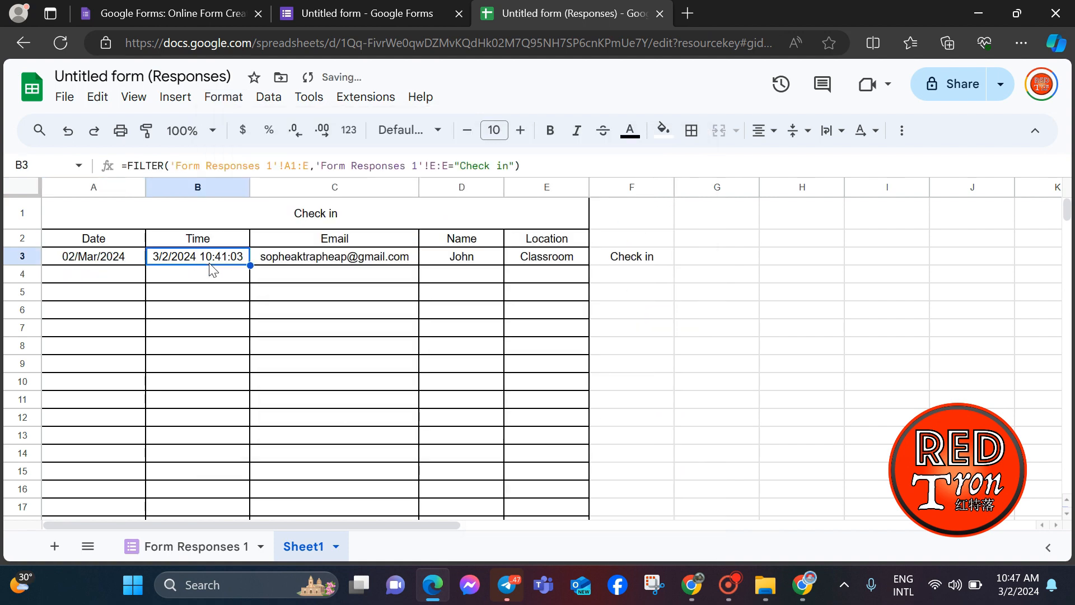
{"action": "left_click", "coordinate": [221, 98]}
{"action": "mouse_move", "coordinate": [418, 177]}
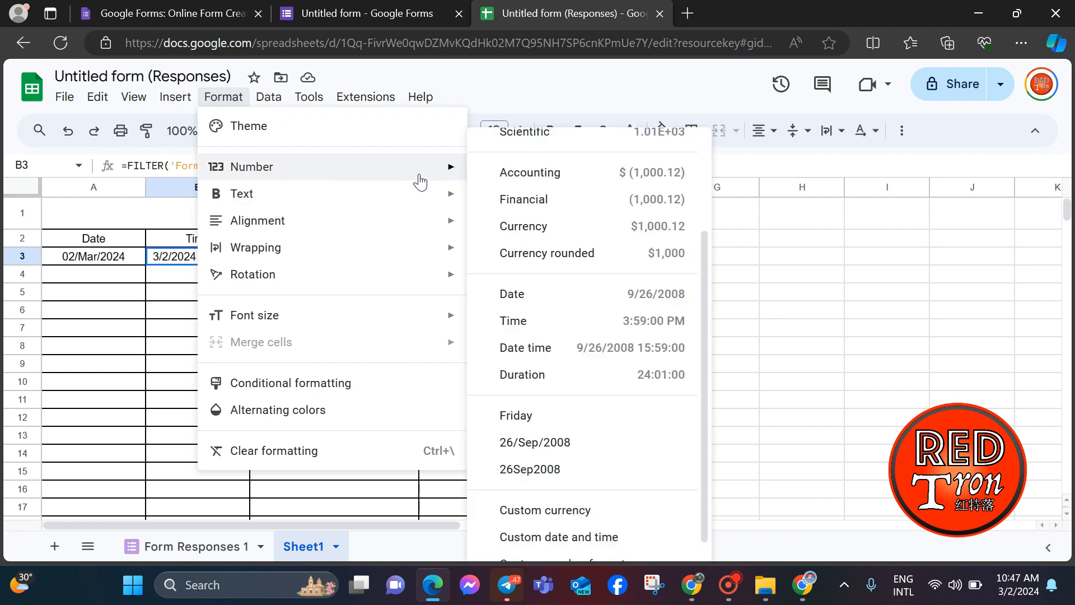
{"action": "left_click", "coordinate": [557, 323]}
{"action": "left_click", "coordinate": [204, 278]}
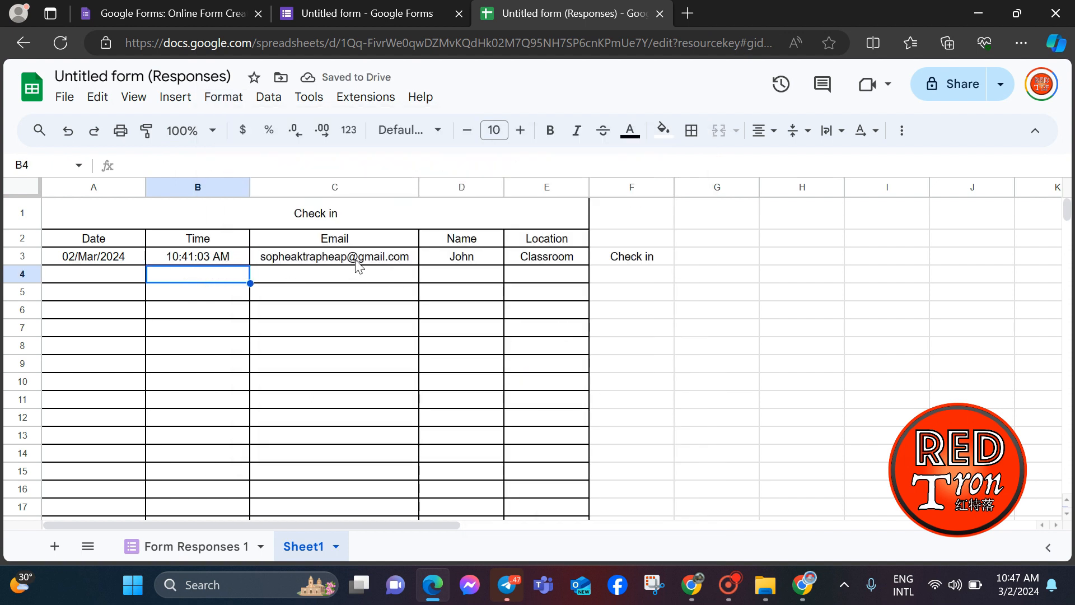
Step: Fill the merged Check in title cell A1:E1 with blue
{"action": "left_click", "coordinate": [374, 215]}
{"action": "left_click", "coordinate": [662, 130]}
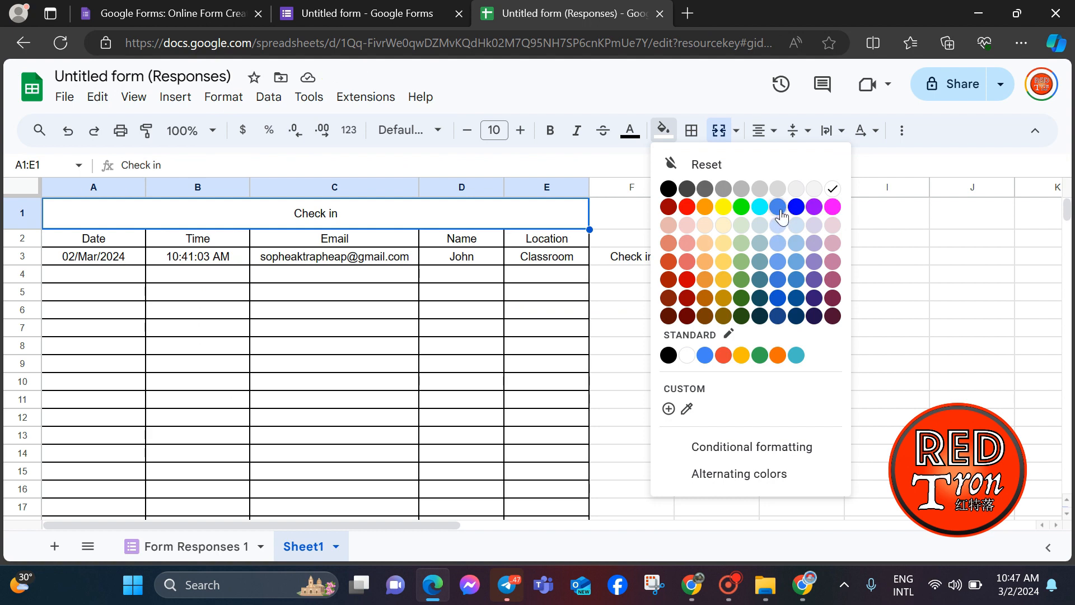
{"action": "left_click", "coordinate": [779, 209]}
{"action": "left_click", "coordinate": [715, 348]}
{"action": "left_click", "coordinate": [629, 218]}
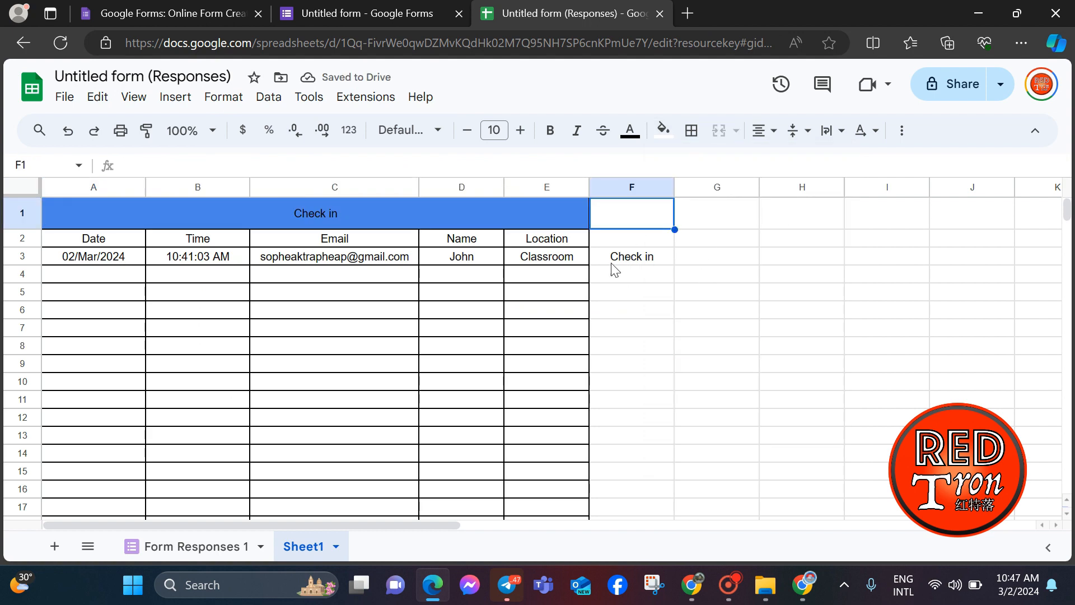
Step: Try to change the condition range of the FILTER formula in B3 to 'Form Responses 1'!E:D
{"action": "left_click", "coordinate": [645, 256]}
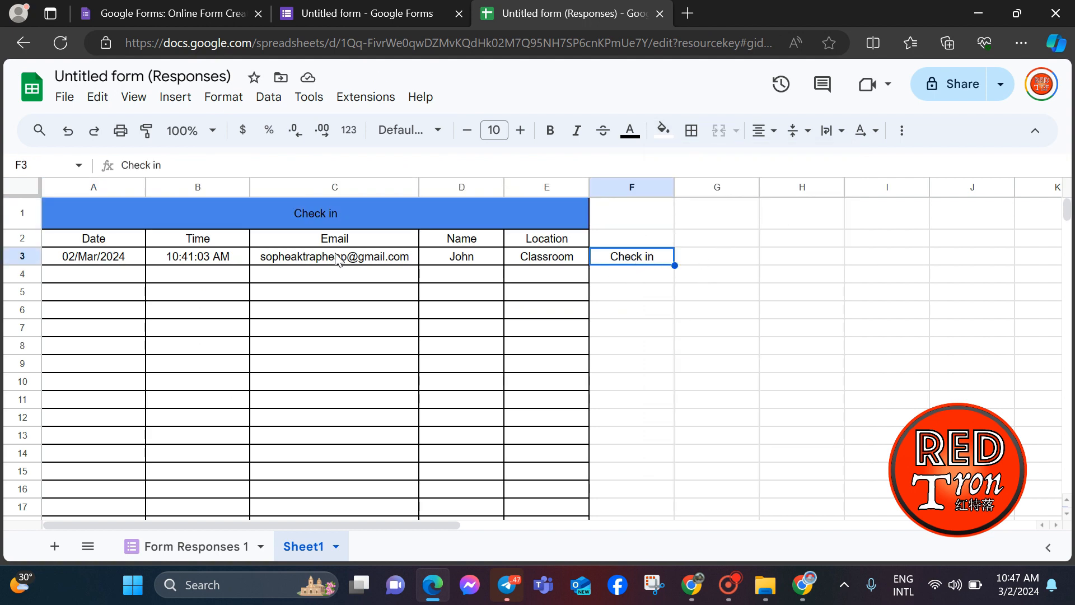
{"action": "left_click", "coordinate": [191, 260]}
{"action": "double_click", "coordinate": [190, 260]}
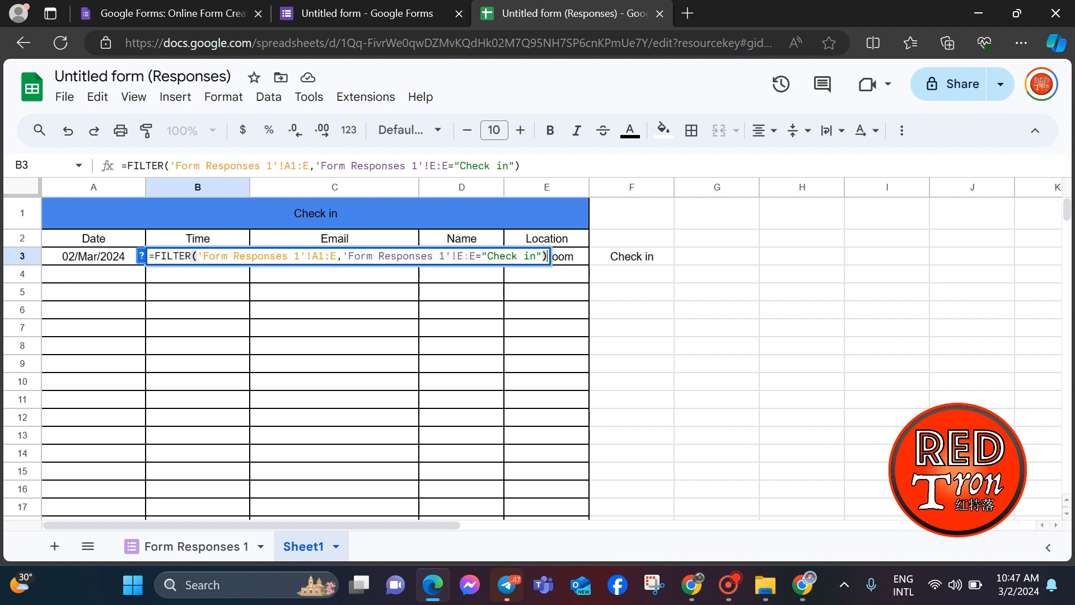
{"action": "left_click", "coordinate": [476, 258]}
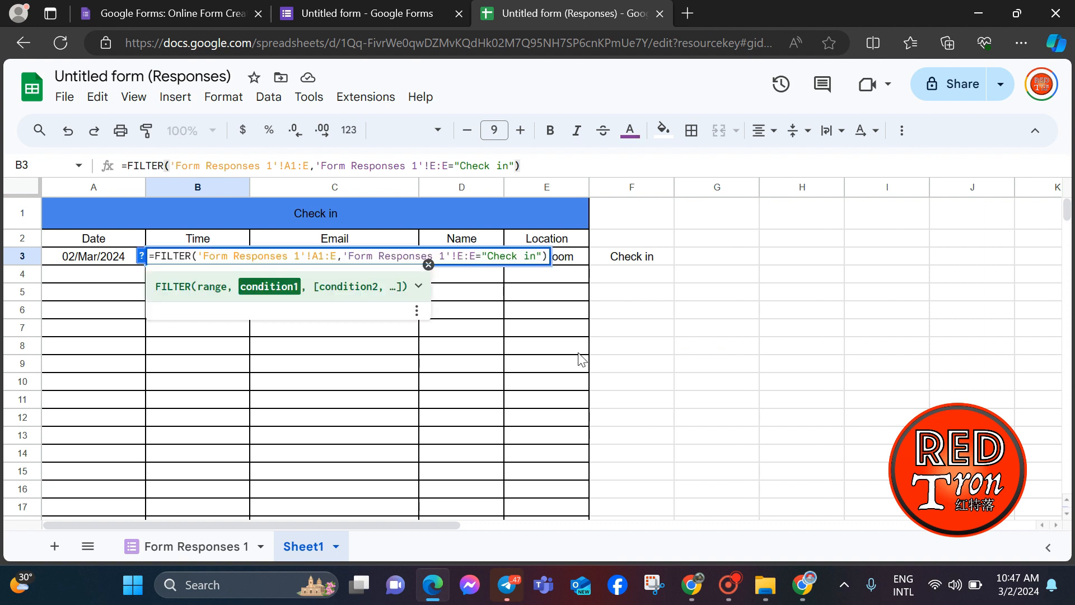
{"action": "key", "text": "BackSpace"}
{"action": "type", "text": "D"}
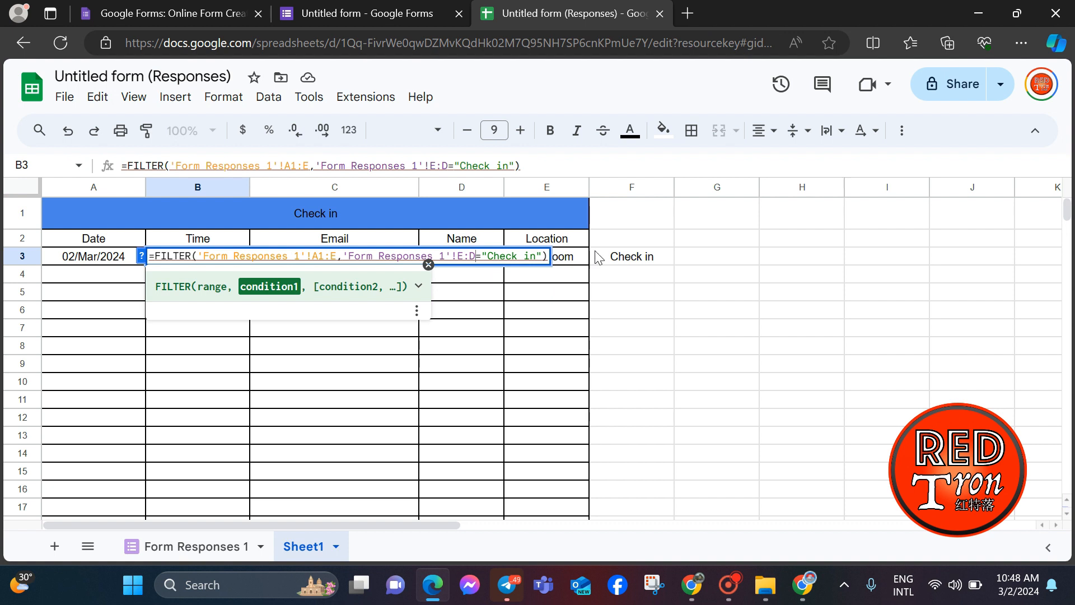
{"action": "key", "text": "Return"}
{"action": "key", "text": "Up"}
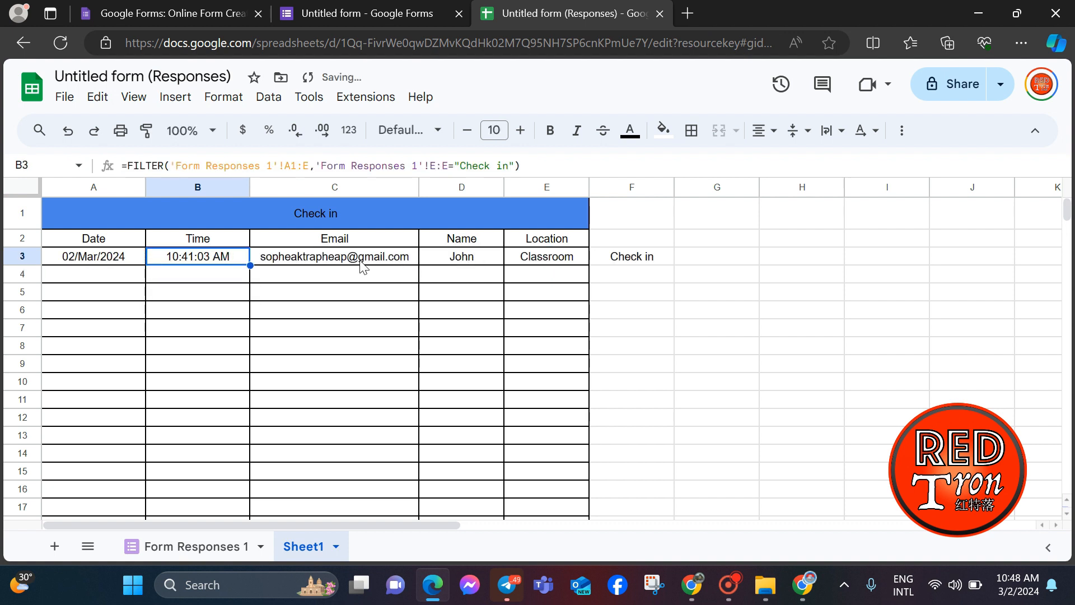
{"action": "key", "text": "Return"}
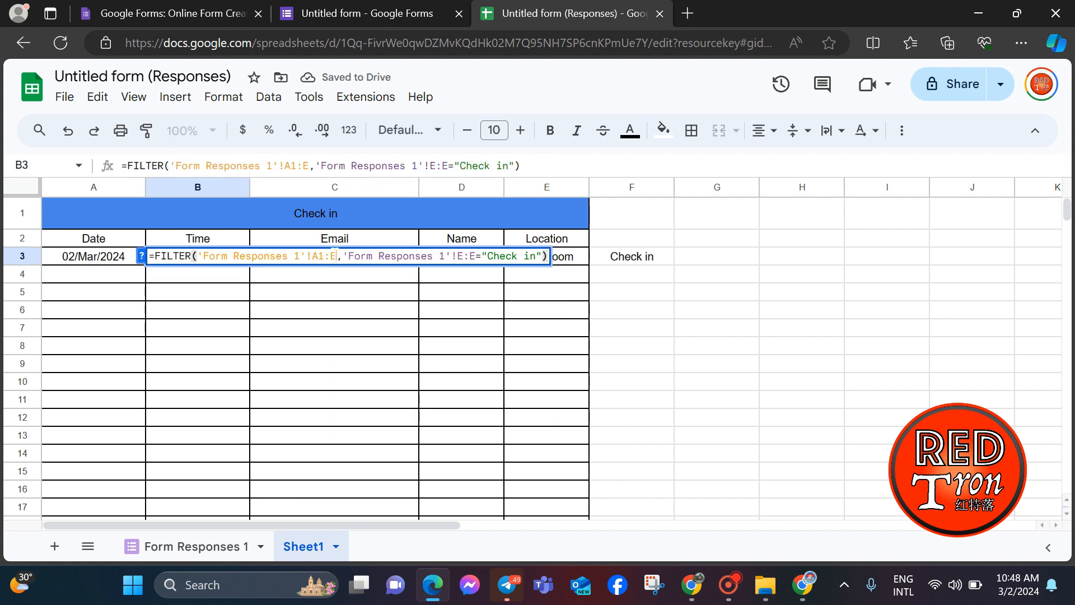
{"action": "key", "text": "Return"}
{"action": "key", "text": "Up"}
{"action": "key", "text": "Return"}
{"action": "left_click", "coordinate": [324, 348]}
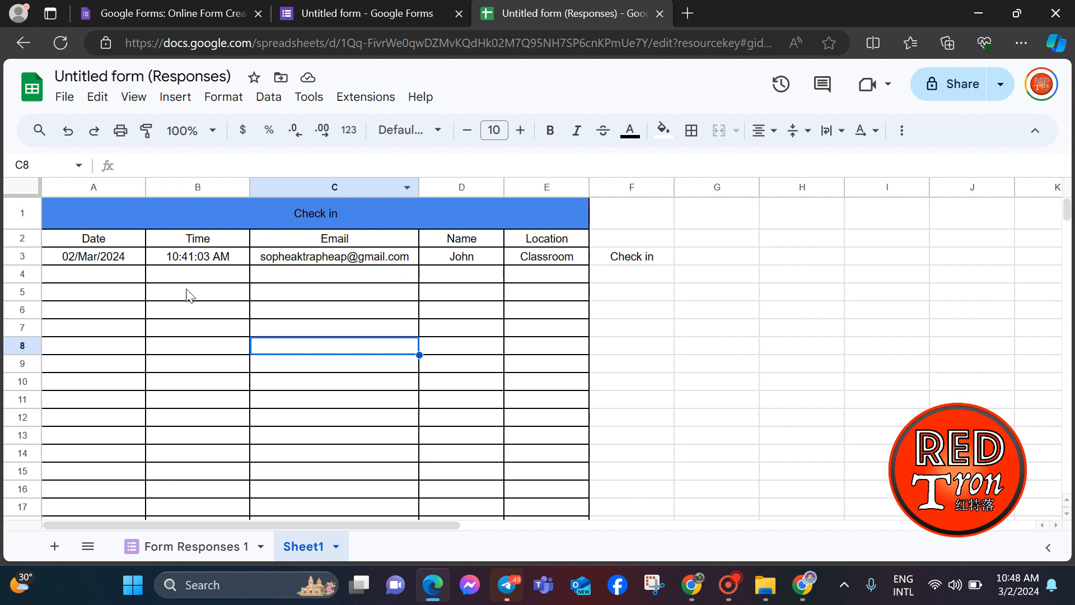
{"action": "double_click", "coordinate": [197, 257]}
{"action": "left_click", "coordinate": [223, 310]}
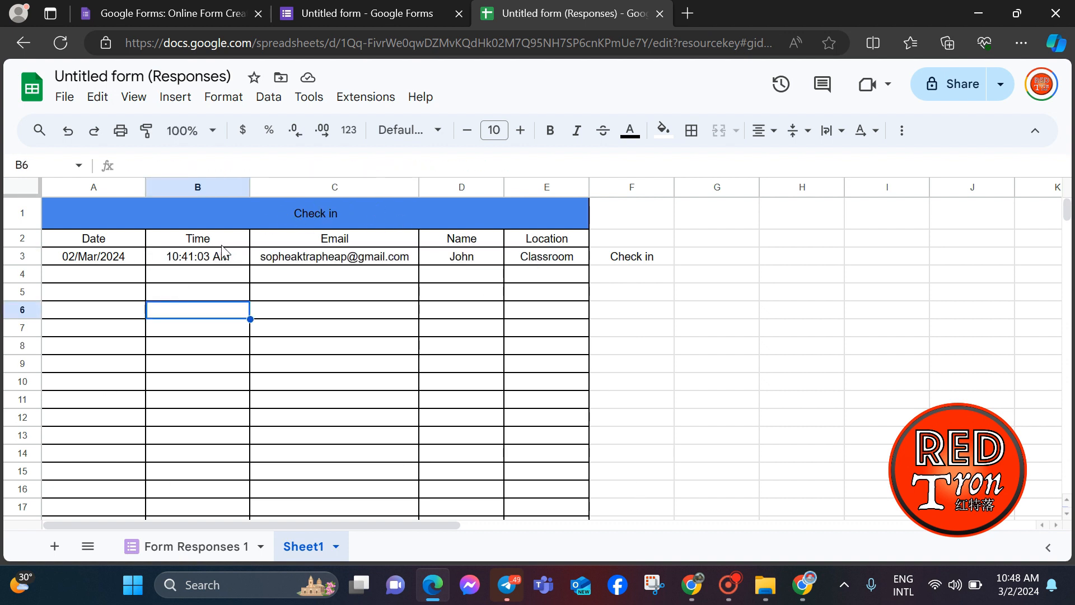
Step: Change the range of the FILTER formula in B3 to end at column D so that the checking status is left out
{"action": "left_click", "coordinate": [218, 249]}
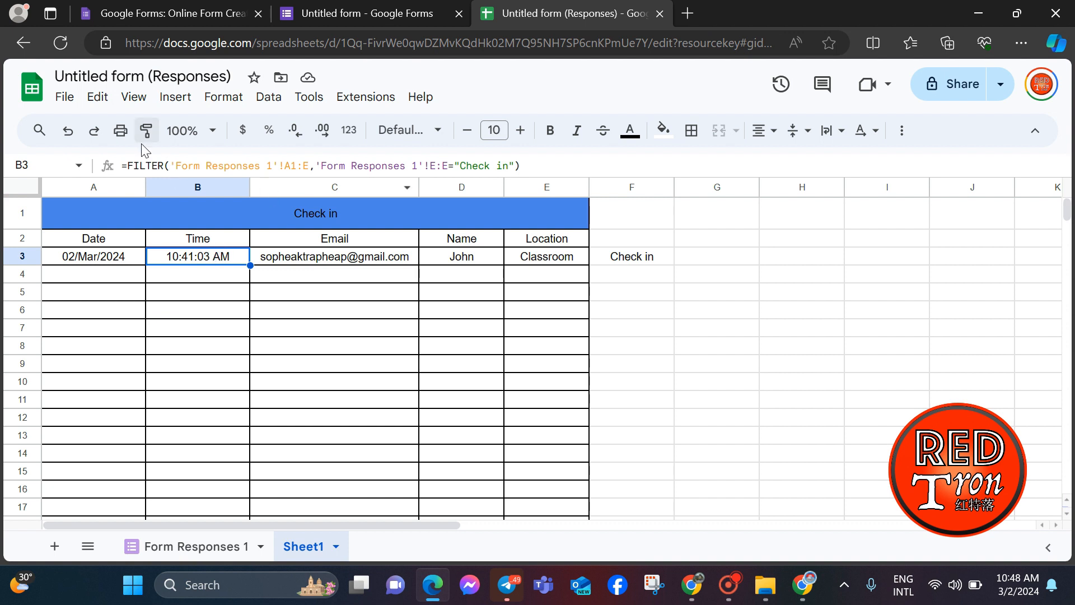
{"action": "double_click", "coordinate": [205, 262]}
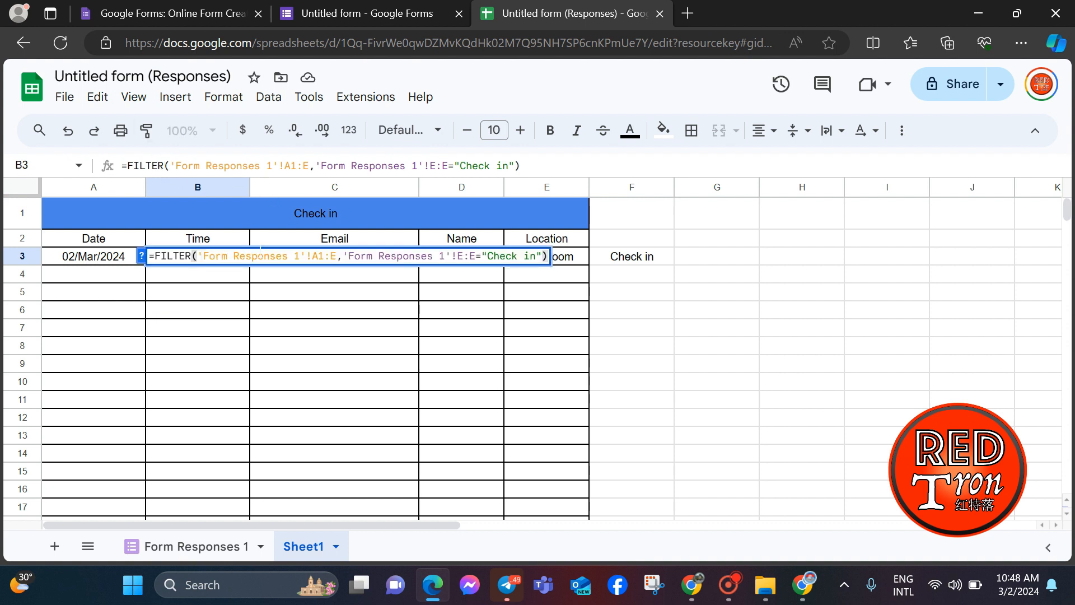
{"action": "left_click", "coordinate": [336, 255]}
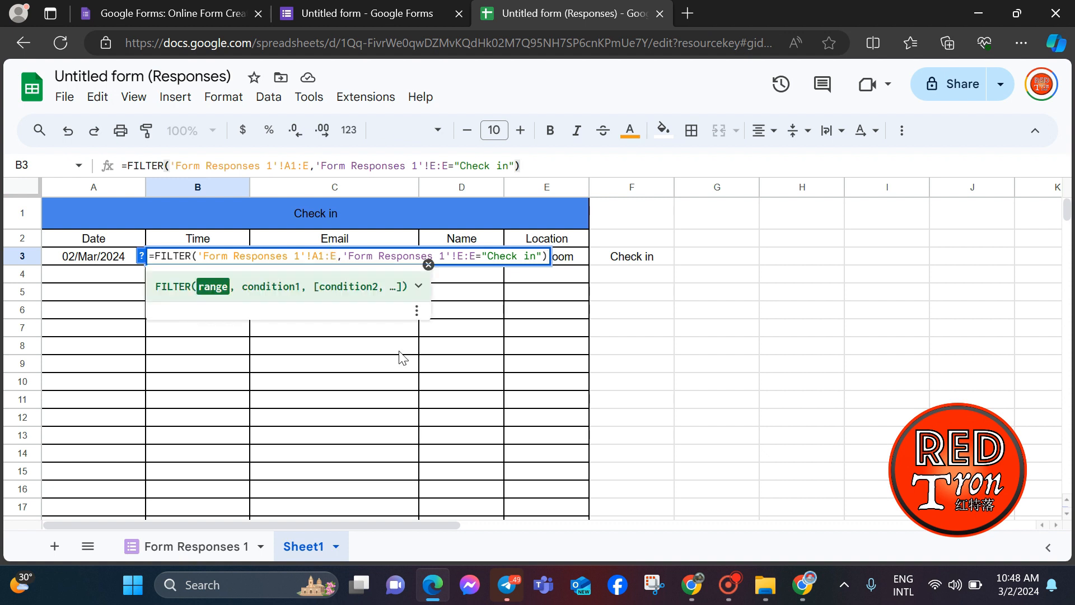
{"action": "key", "text": "BackSpace"}
{"action": "type", "text": "D"}
{"action": "key", "text": "BackSpace"}
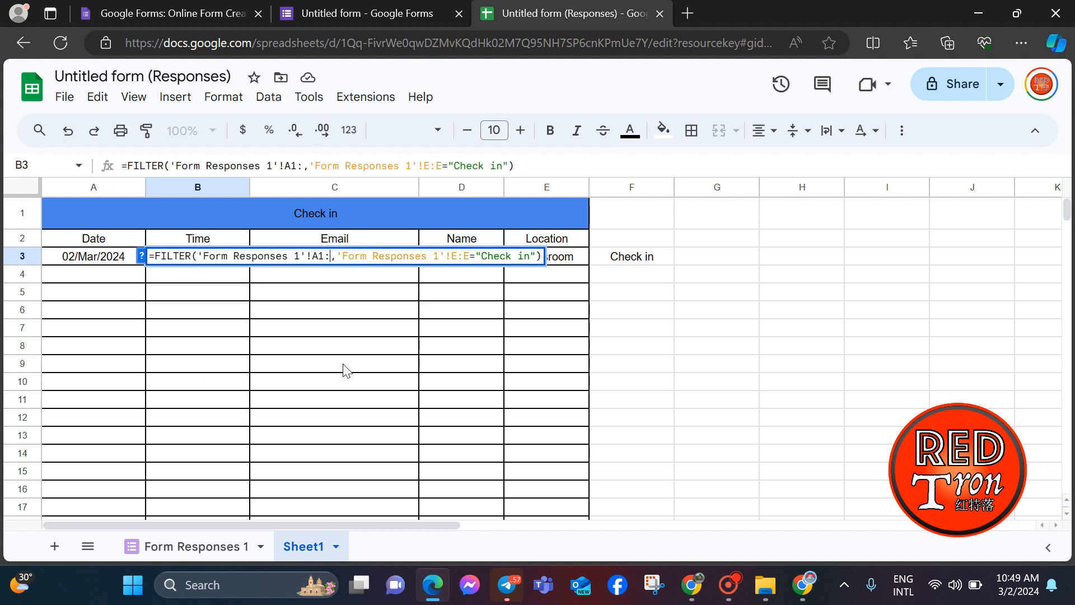
{"action": "key", "text": "Return"}
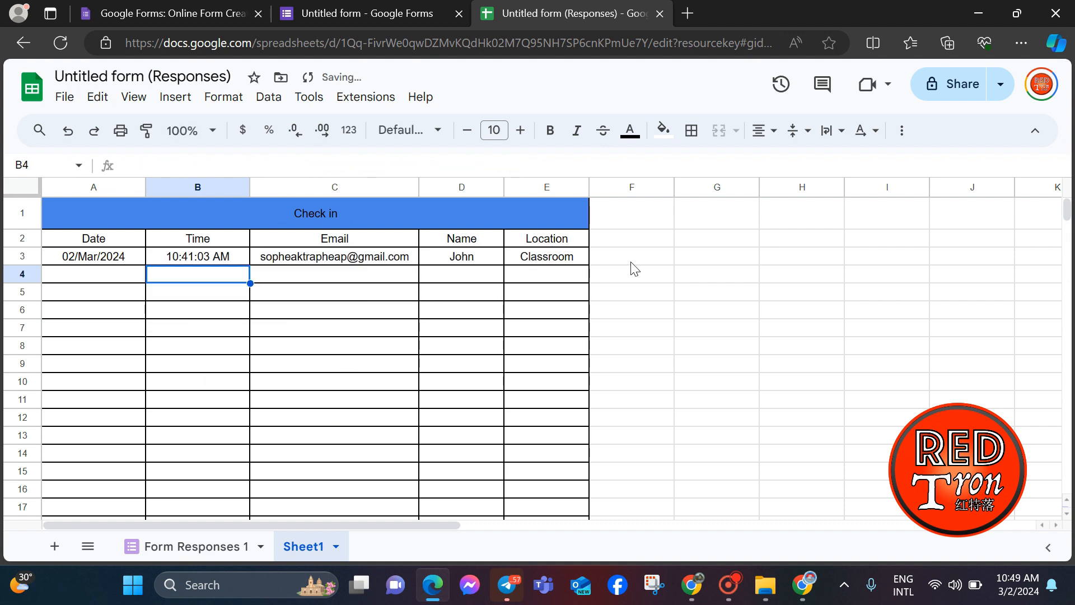
{"action": "left_click", "coordinate": [620, 259]}
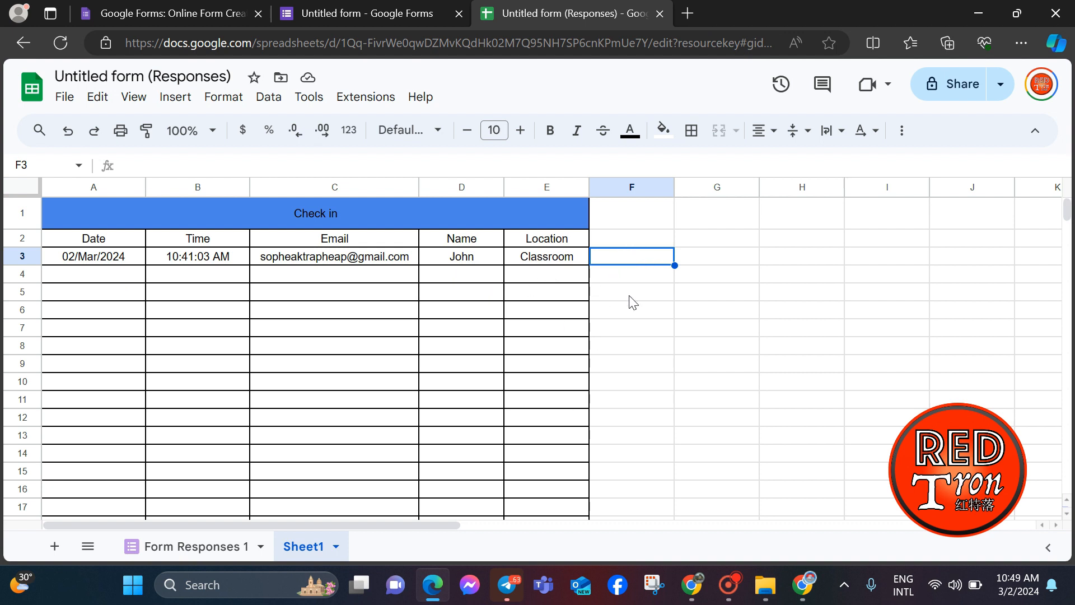
{"action": "type", "text": "="}
{"action": "left_click", "coordinate": [595, 345]}
{"action": "key", "text": "Escape"}
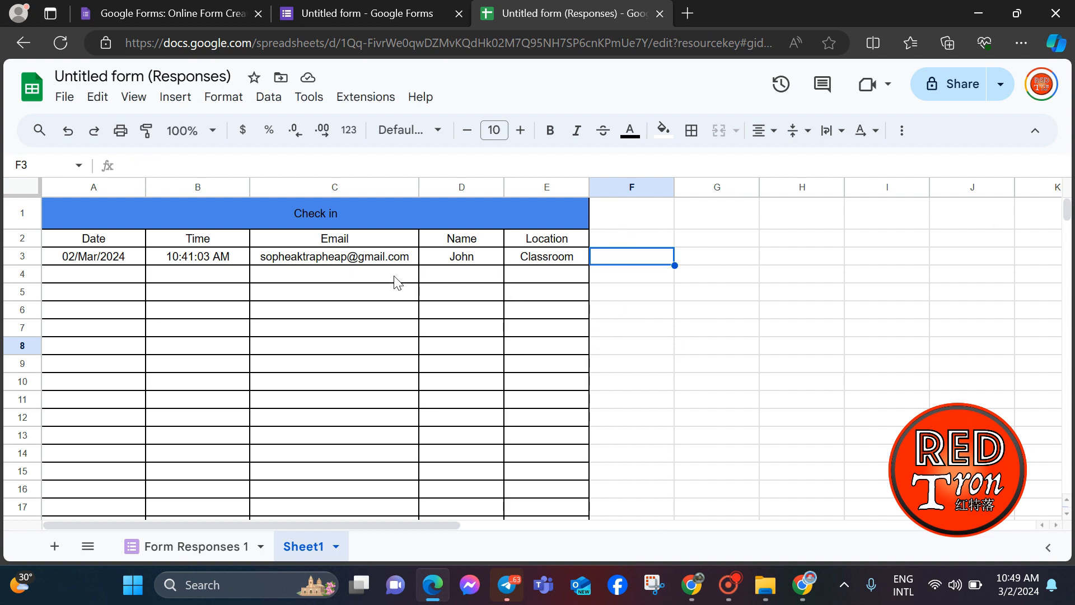
Step: Try to enter a FILTER formula in F3 that takes its range from row 1 of the Form Responses 1 sheet
{"action": "type", "text": "="}
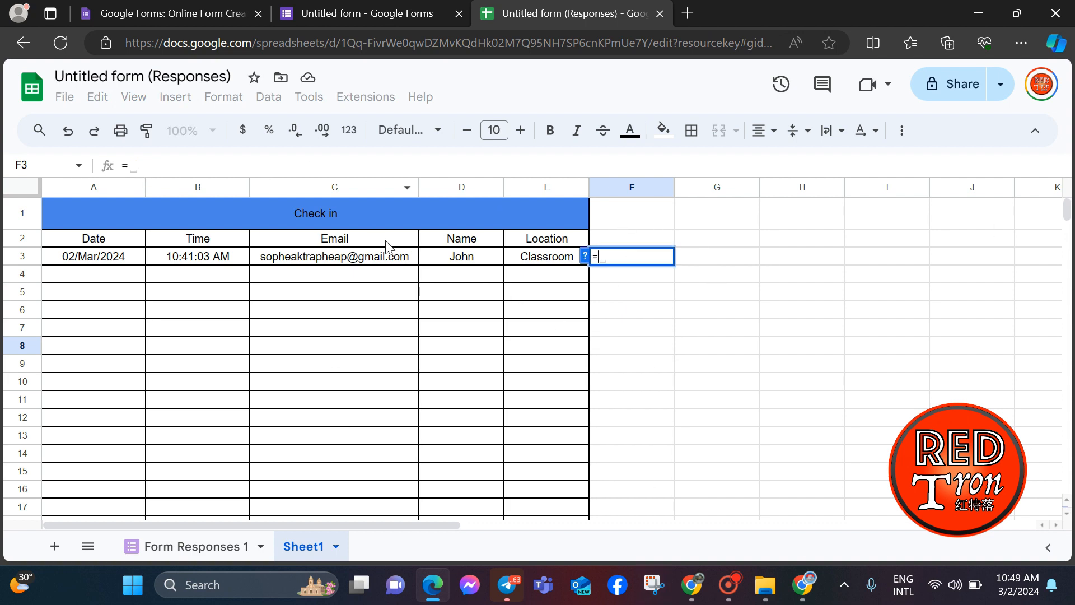
{"action": "type", "text": "Filt"}
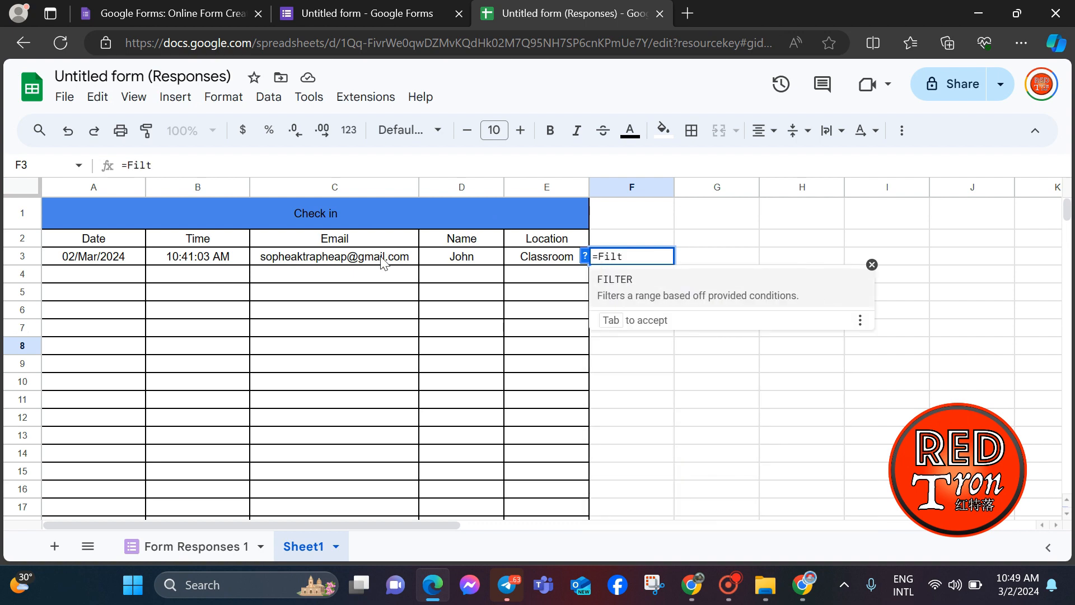
{"action": "key", "text": "Tab"}
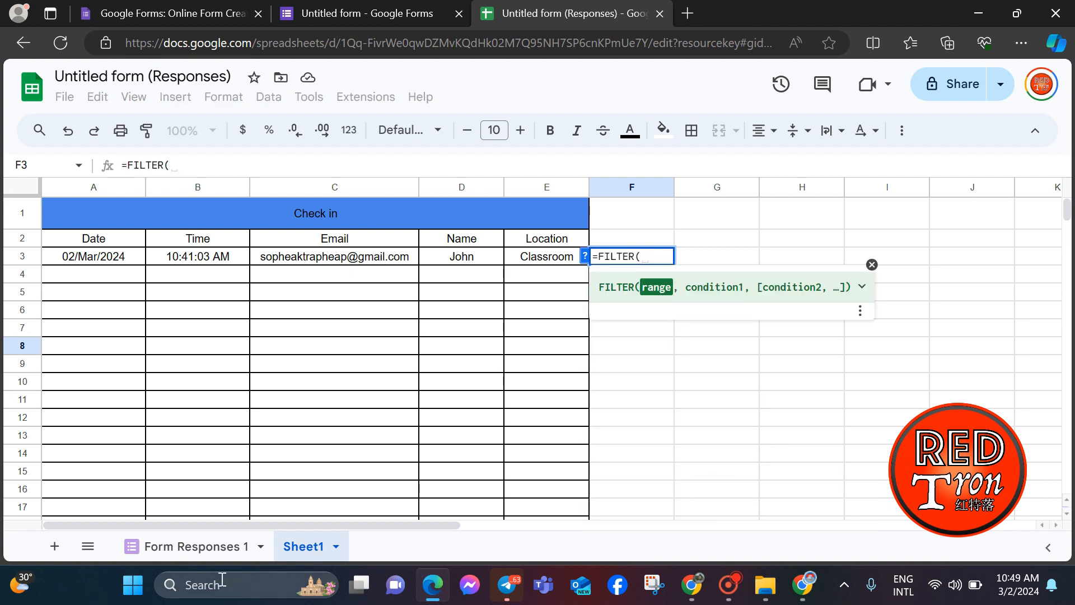
{"action": "left_click", "coordinate": [178, 549]}
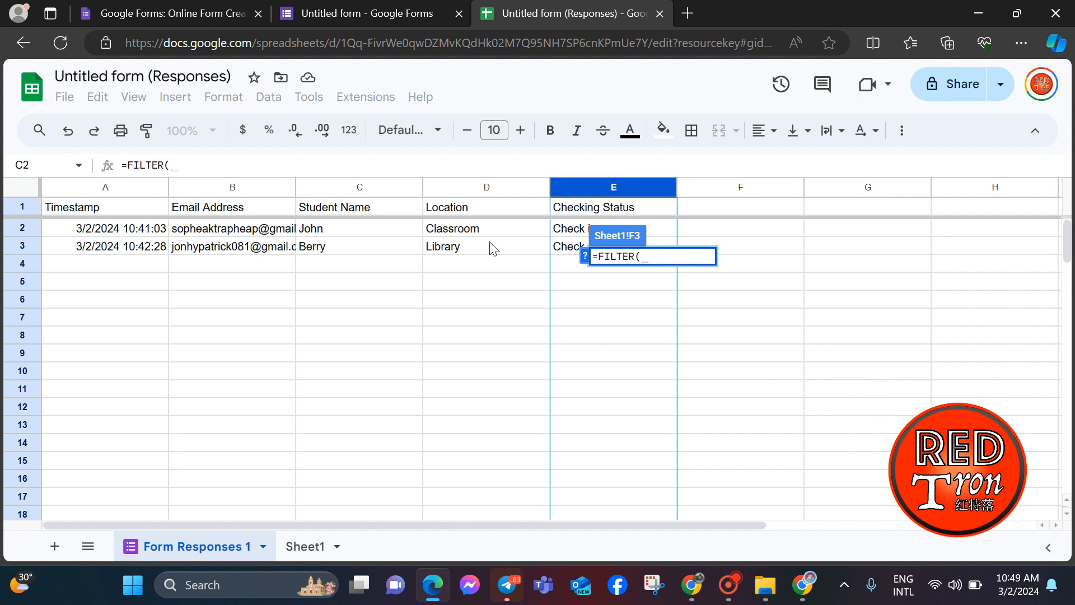
{"action": "left_click_drag", "start_coordinate": [112, 208], "coordinate": [608, 208]}
{"action": "left_click", "coordinate": [607, 205]}
{"action": "key", "text": "BackSpace"}
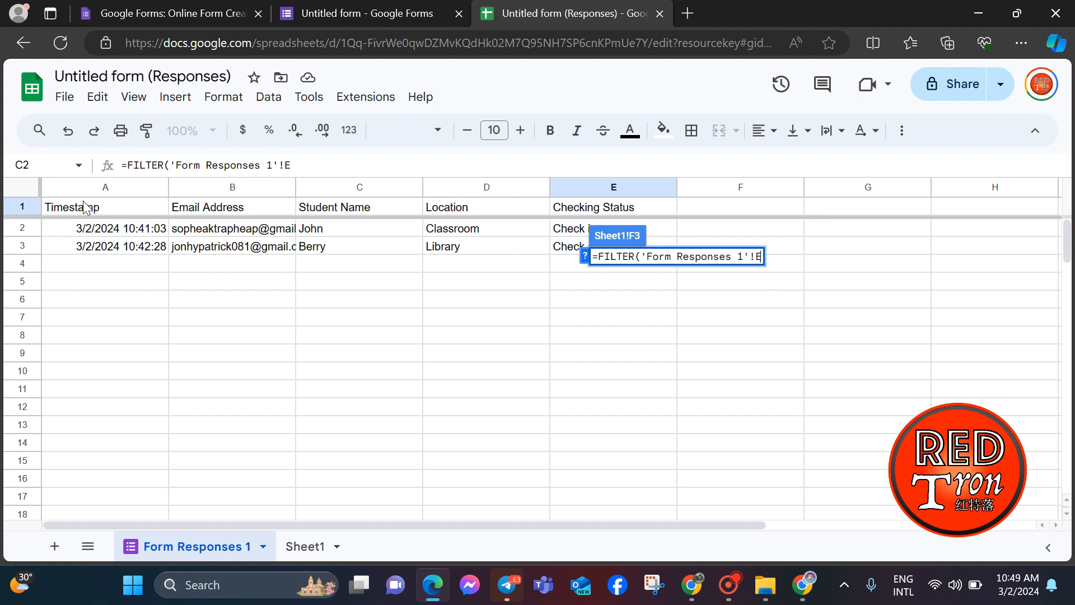
{"action": "key", "text": "Return"}
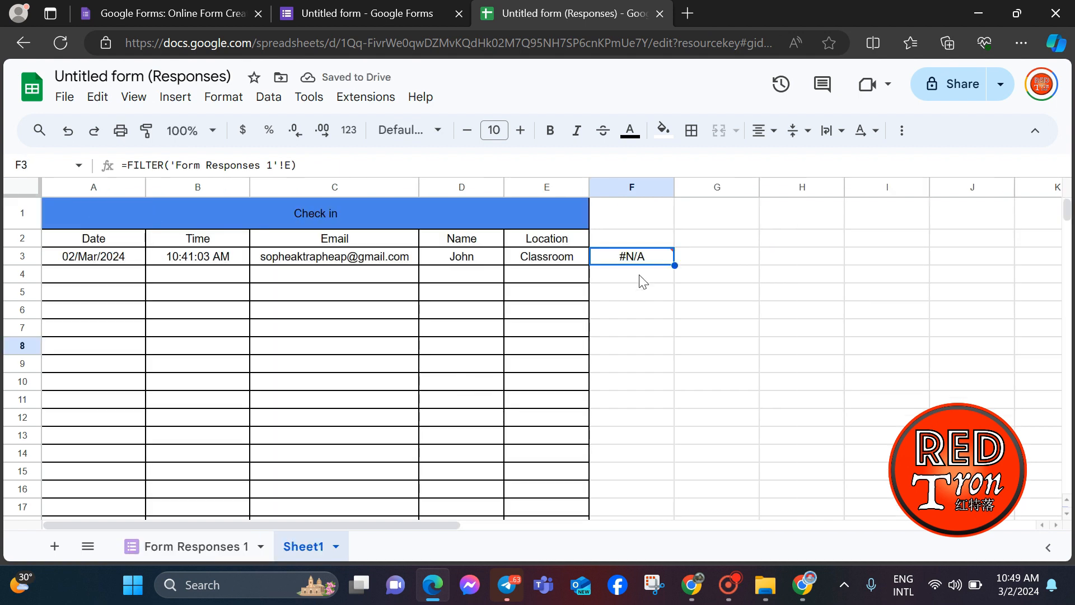
Step: Replace the formula in F3 with a FILTER formula whose range is 'Form Responses 1'!A1:E
{"action": "double_click", "coordinate": [656, 259]}
{"action": "key", "text": "ctrl+a"}
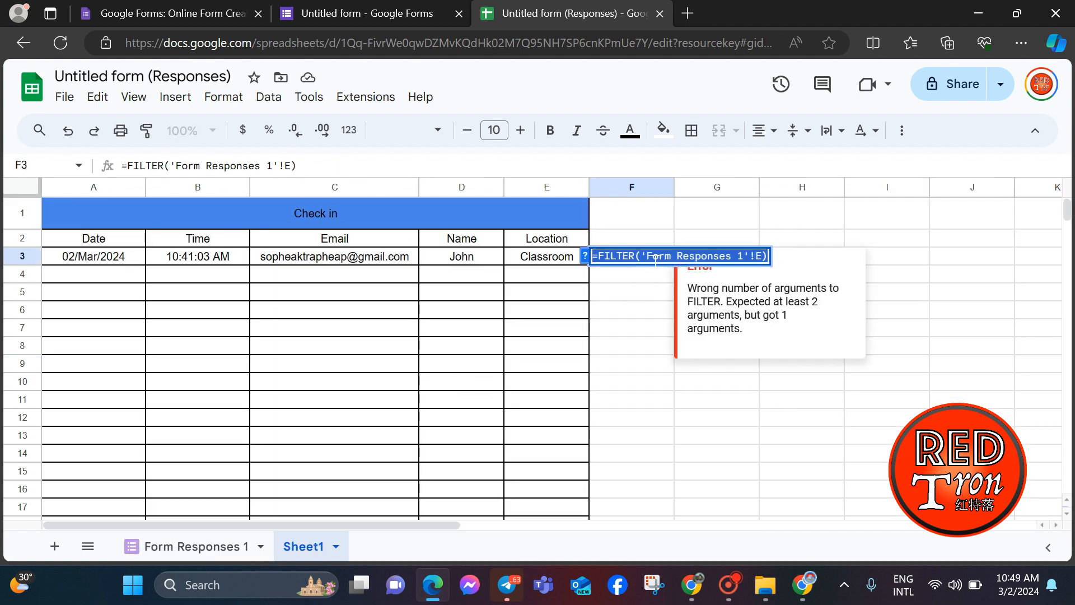
{"action": "type", "text": "=fil"}
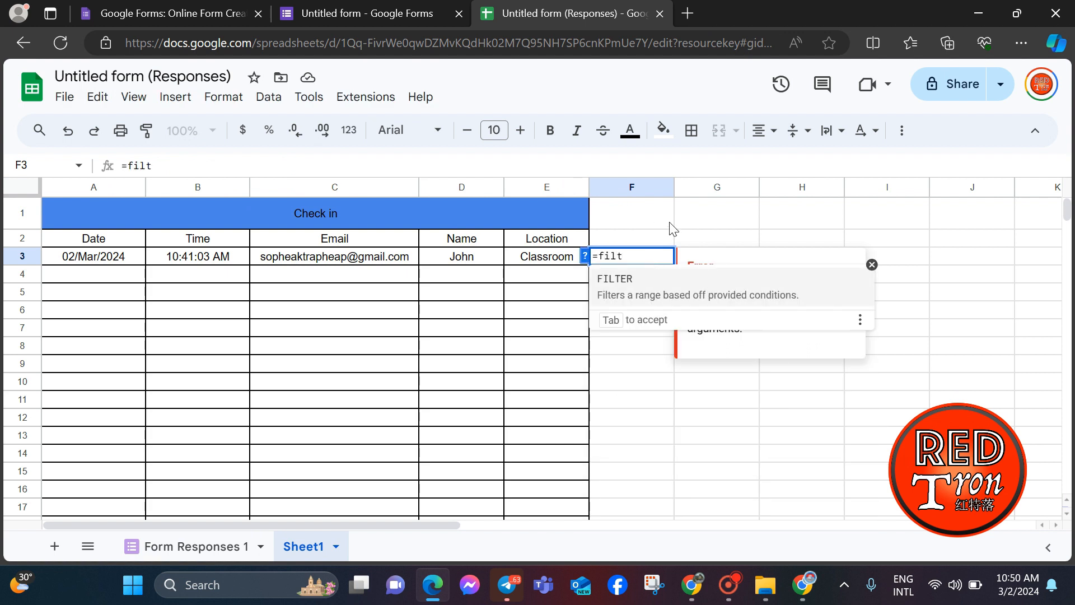
{"action": "type", "text": "t"}
{"action": "left_click", "coordinate": [662, 286]}
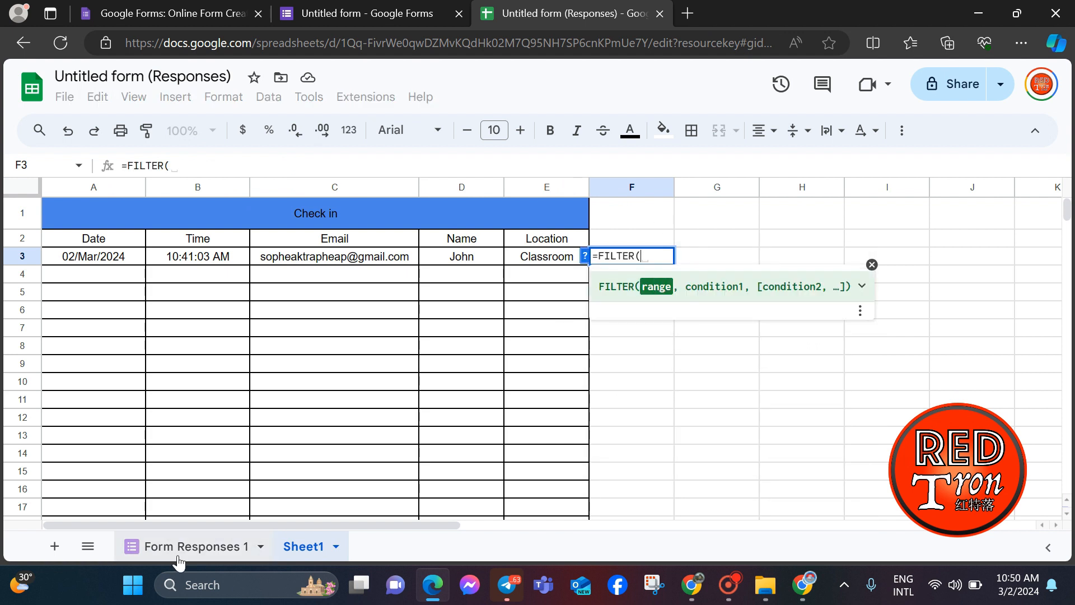
{"action": "left_click", "coordinate": [201, 546]}
{"action": "left_click_drag", "start_coordinate": [105, 208], "coordinate": [621, 219]}
{"action": "key", "text": "BackSpace"}
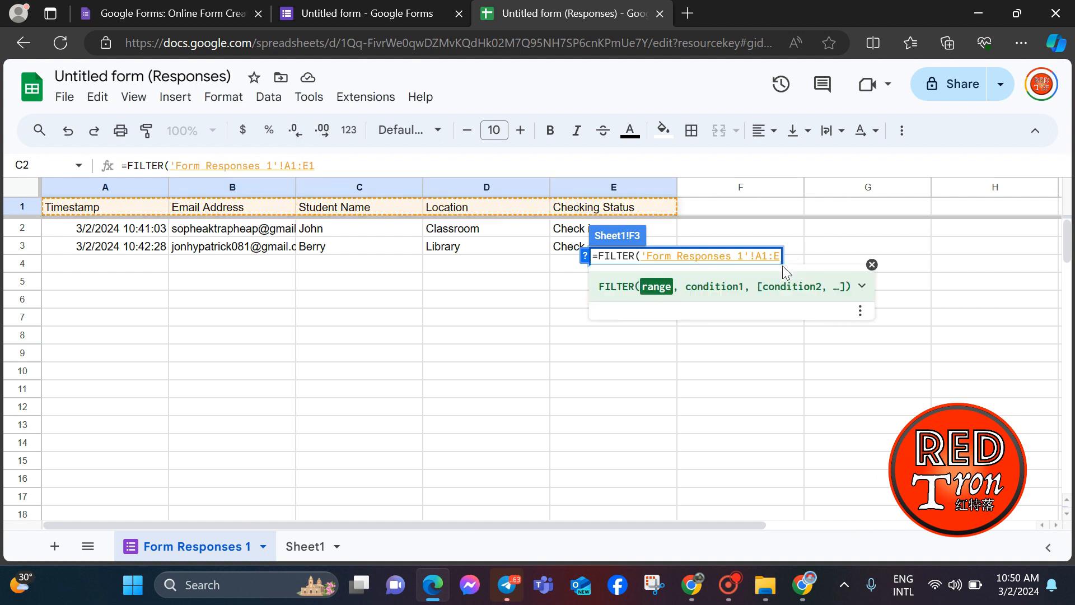
{"action": "type", "text": ","}
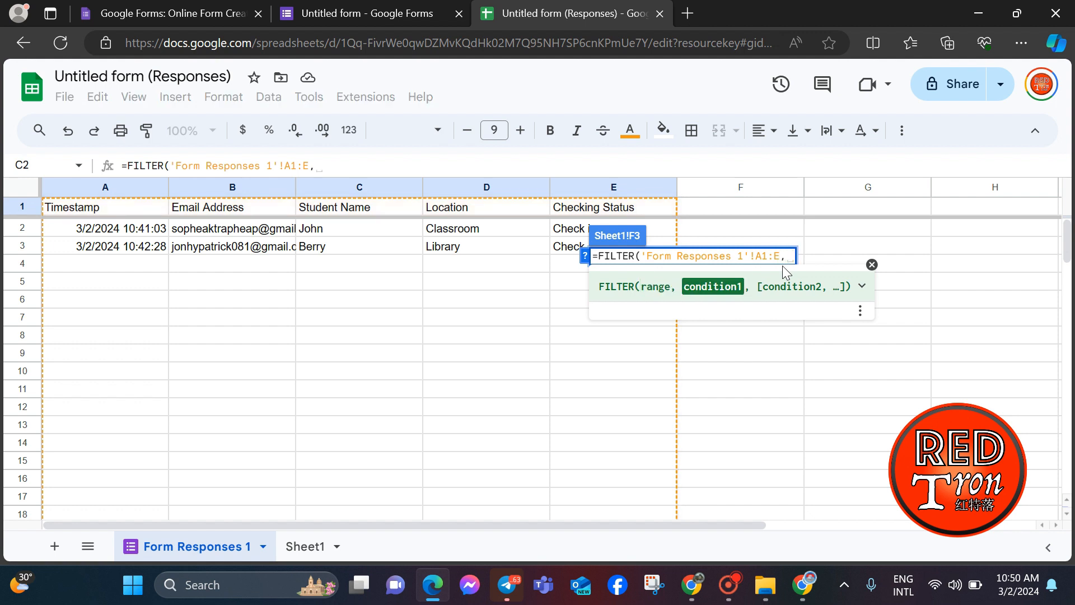
Step: Complete the F3 FILTER formula with the condition 'Form Responses 1'!E:E="Check out"
{"action": "left_click", "coordinate": [606, 215]}
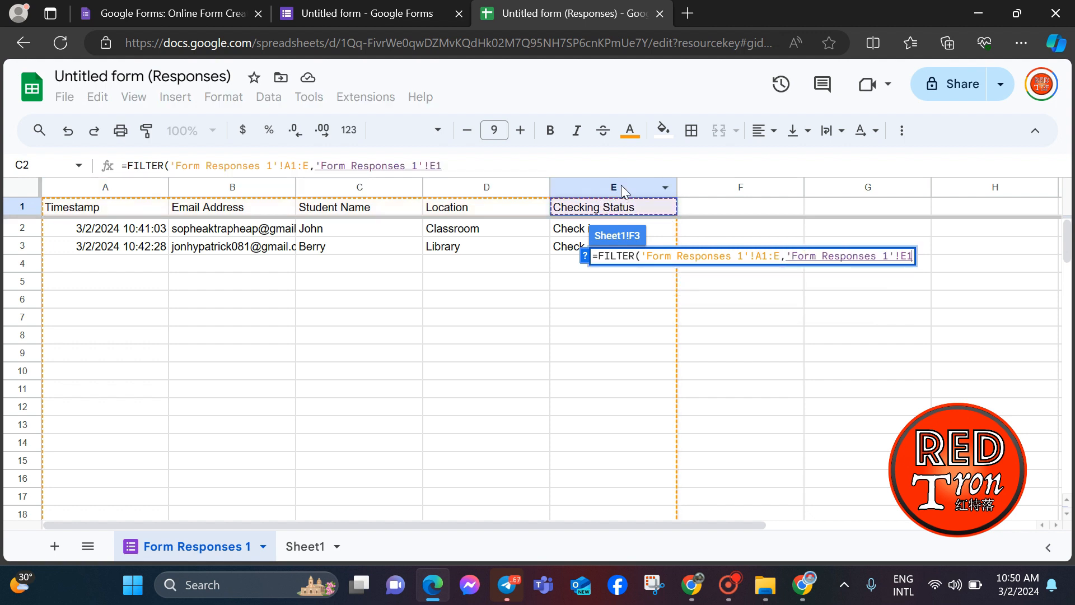
{"action": "left_click", "coordinate": [620, 189]}
{"action": "type", "text": "="}
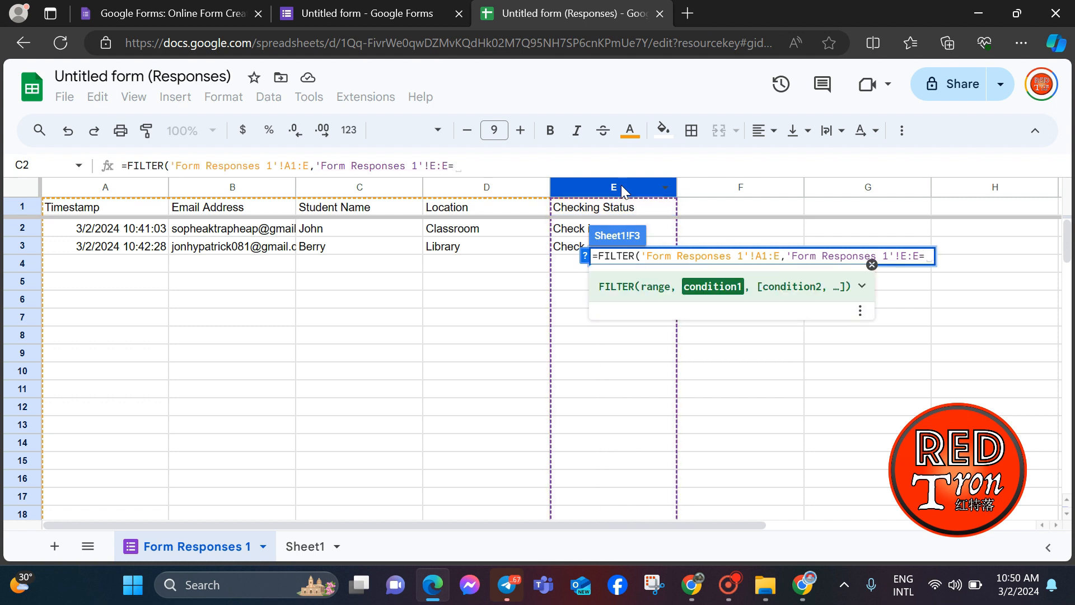
{"action": "type", "text": "\"Check"}
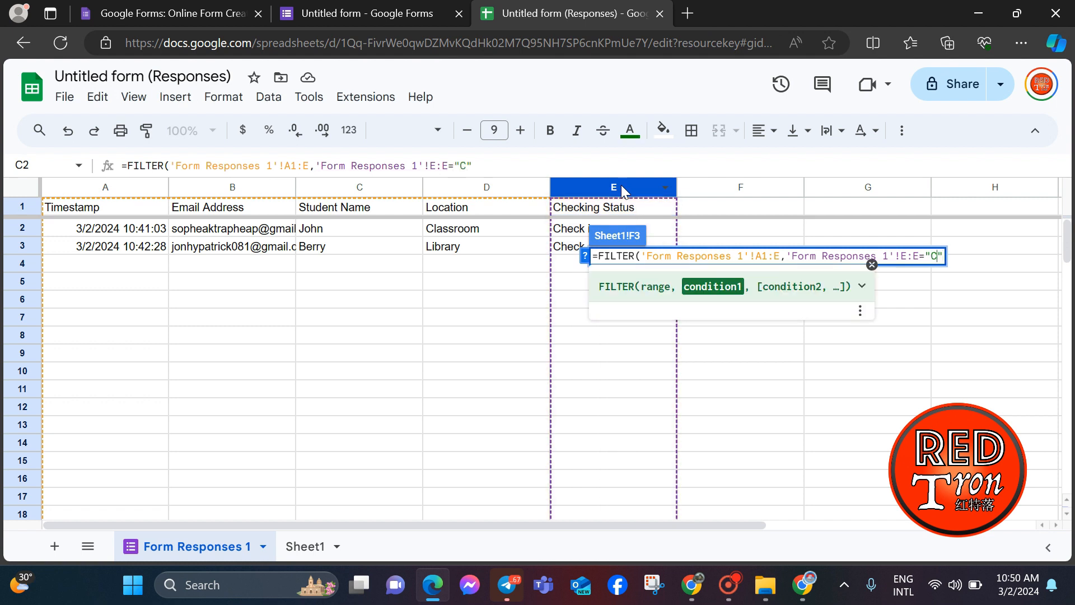
{"action": "type", "text": " out"}
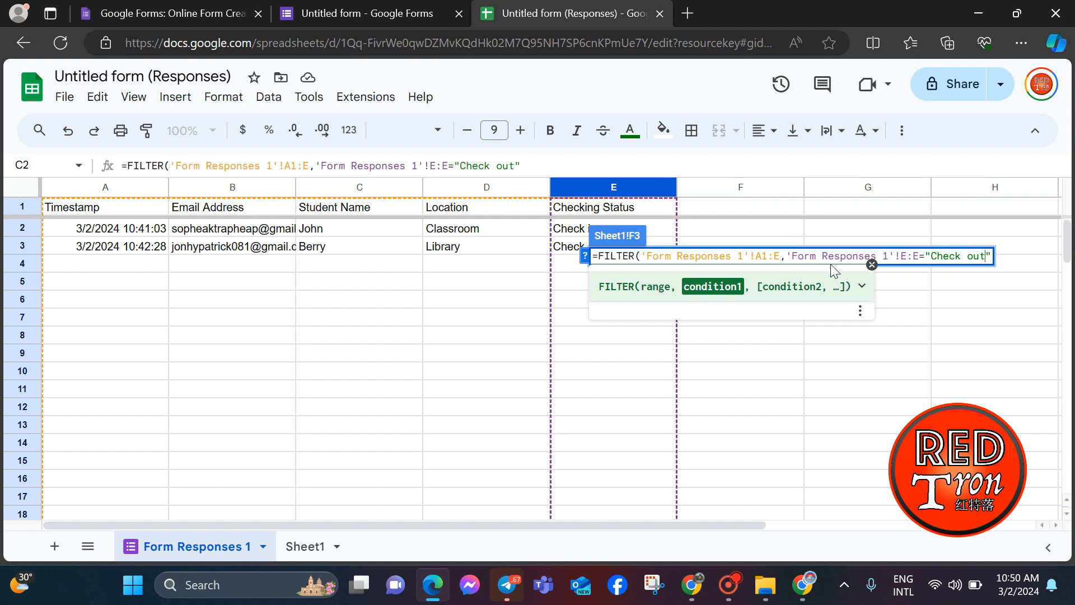
{"action": "key", "text": "Return"}
{"action": "left_click", "coordinate": [972, 263]}
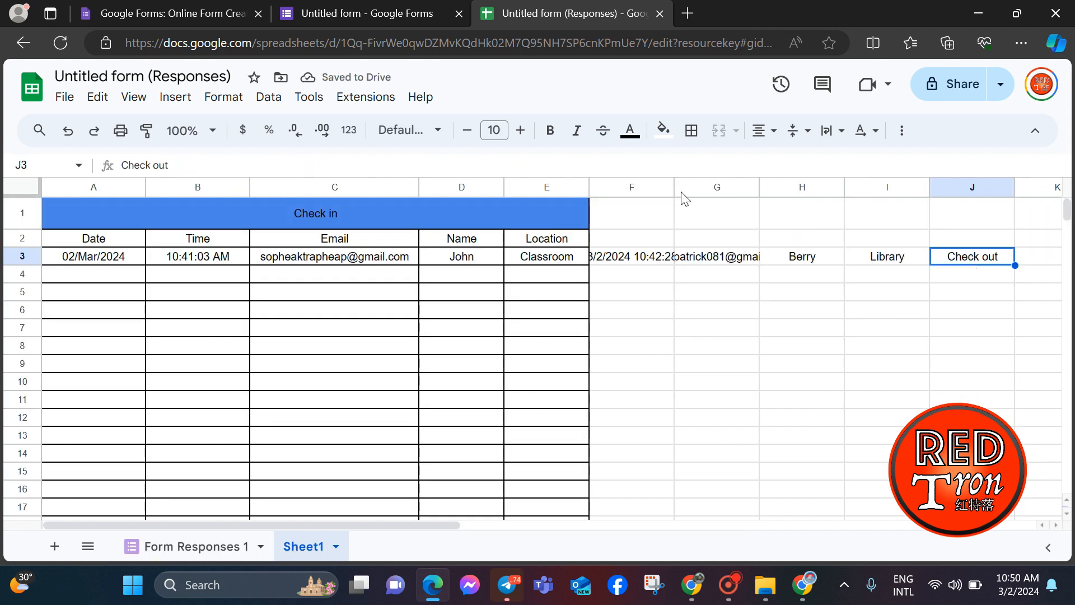
Step: Widen column F and insert an empty column of the same width before the filtered check-out data
{"action": "left_click_drag", "start_coordinate": [675, 187], "coordinate": [728, 187]}
{"action": "left_click", "coordinate": [648, 189]}
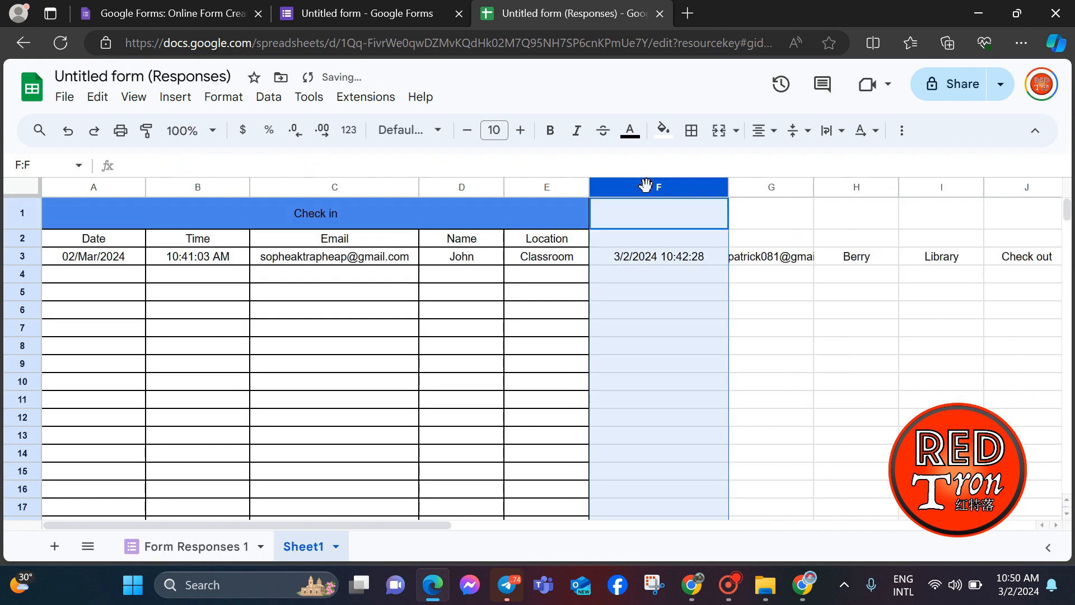
{"action": "right_click", "coordinate": [648, 191]}
{"action": "left_click", "coordinate": [696, 267]}
{"action": "left_click", "coordinate": [775, 259]}
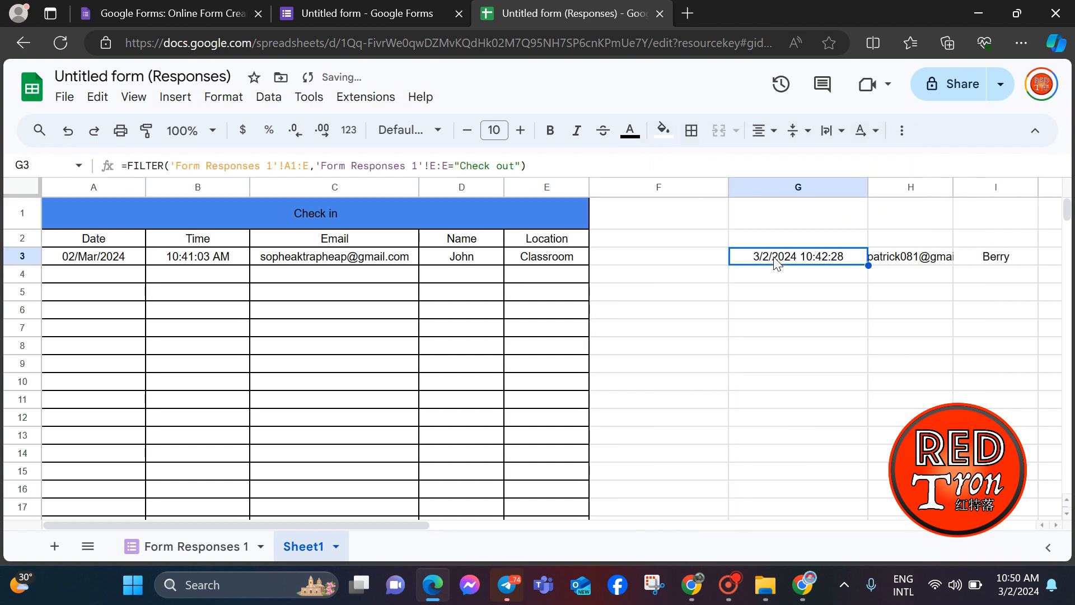
Step: Enter the formula =G3 in F3 to repeat the check-out timestamp
{"action": "left_click", "coordinate": [669, 258]}
{"action": "type", "text": "="}
{"action": "left_click", "coordinate": [777, 259]}
{"action": "key", "text": "Return"}
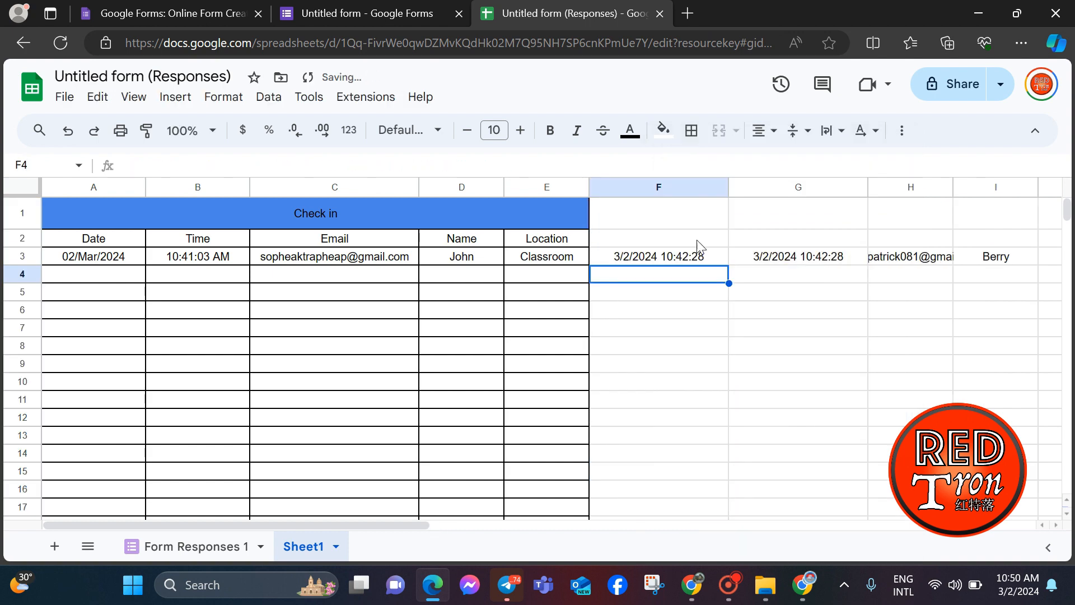
Step: Format F3 as a date in the 26/Sep/2008 style and G3 as a time
{"action": "double_click", "coordinate": [658, 256]}
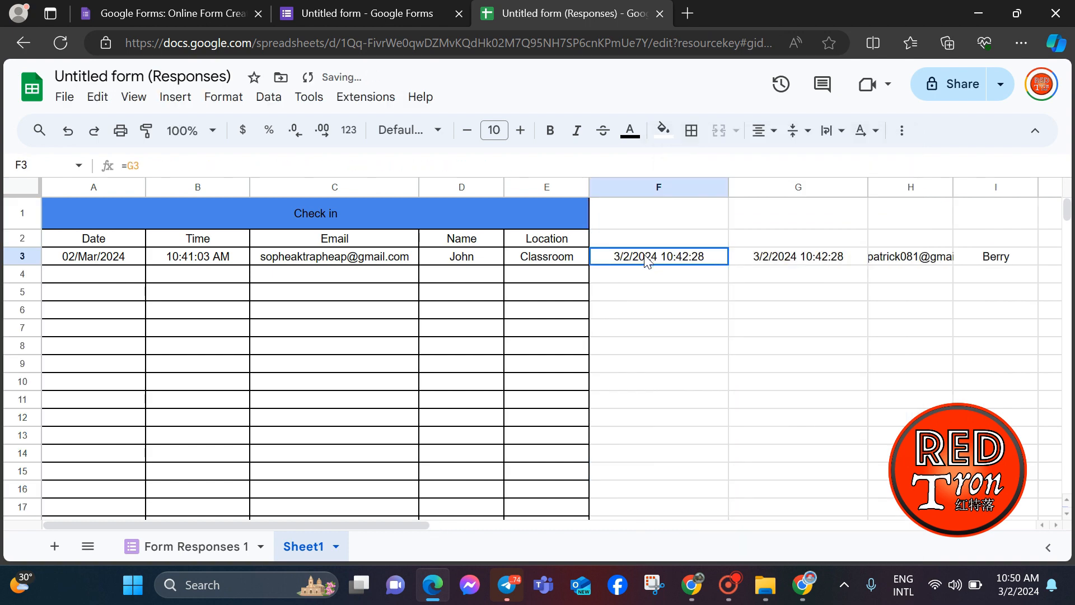
{"action": "left_click", "coordinate": [223, 96]}
{"action": "mouse_move", "coordinate": [377, 168]}
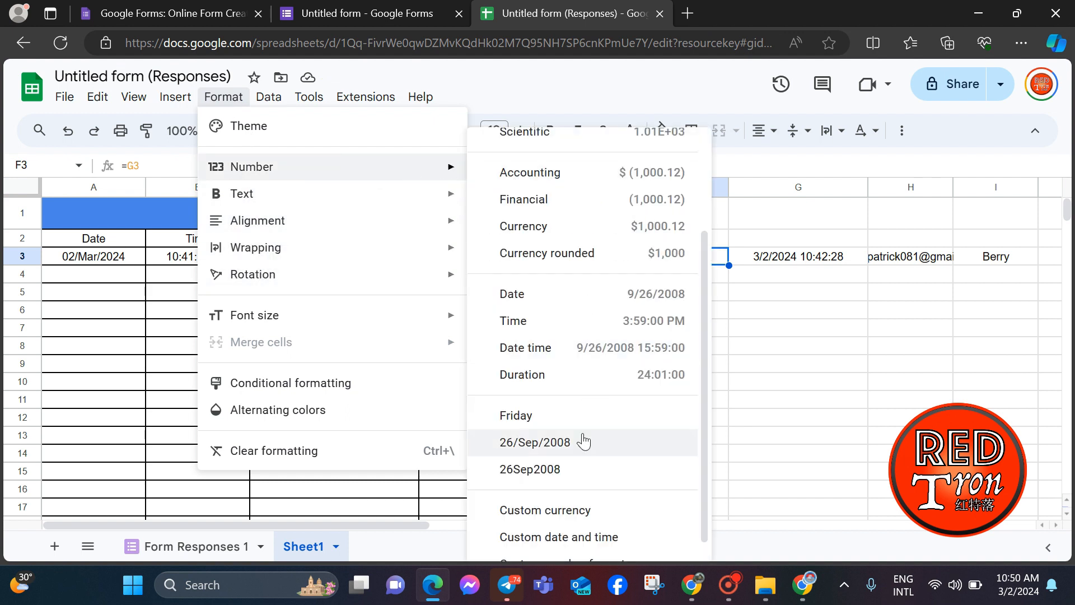
{"action": "left_click", "coordinate": [567, 459]}
{"action": "left_click", "coordinate": [781, 263]}
{"action": "left_click", "coordinate": [224, 97]}
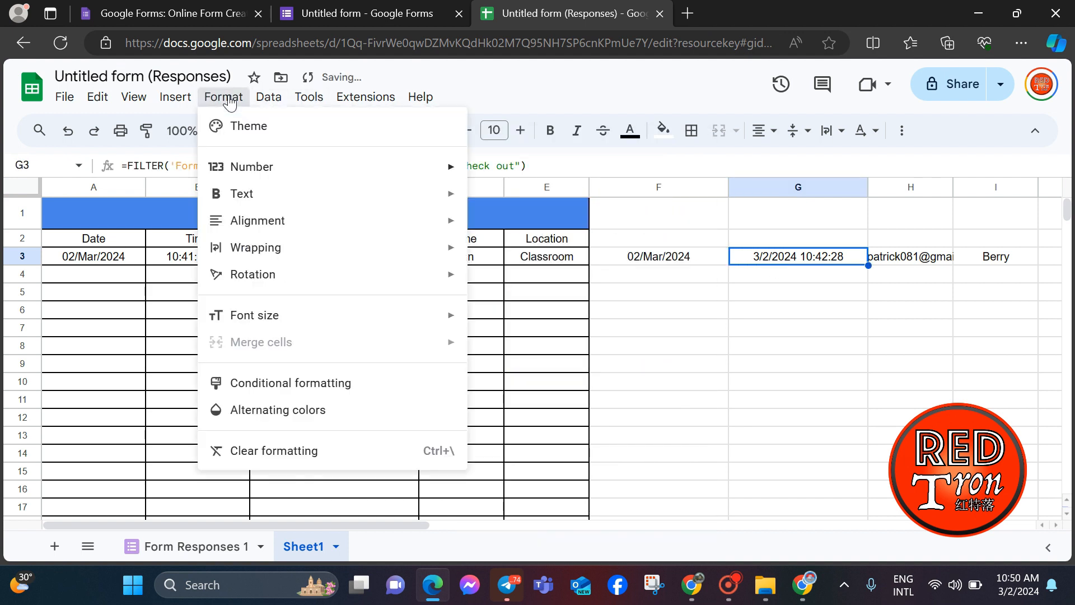
{"action": "mouse_move", "coordinate": [317, 168]}
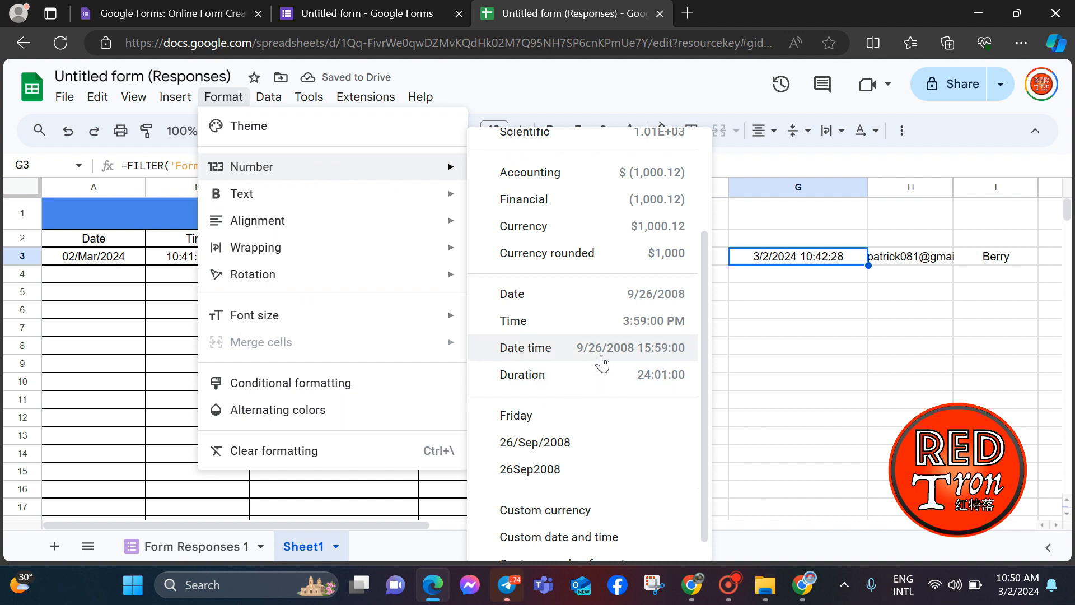
{"action": "left_click", "coordinate": [578, 322]}
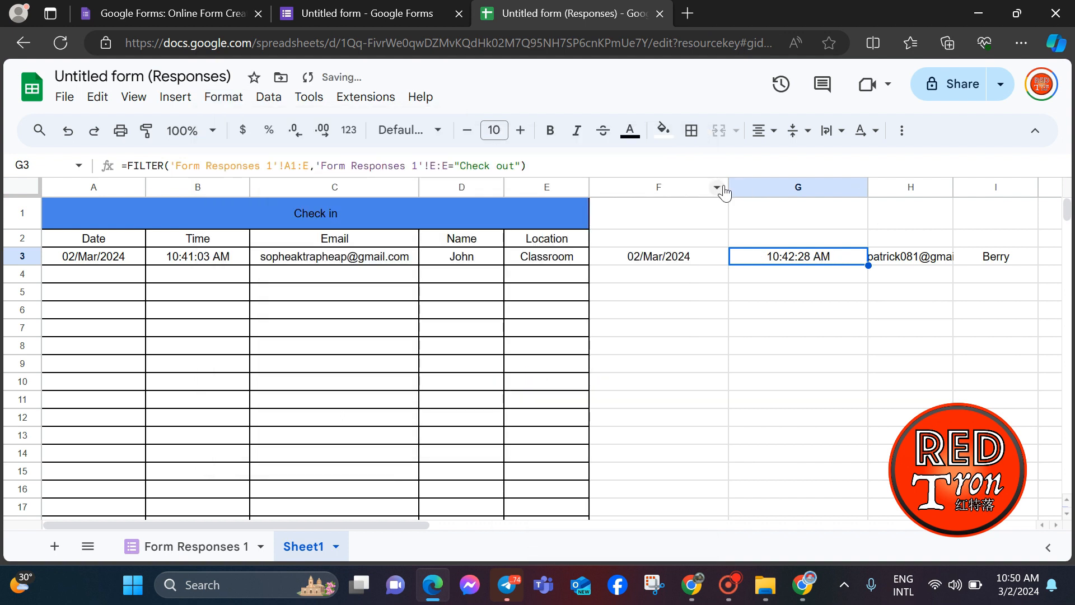
Step: Narrow columns A, B, D, F and G, and widen column H to fit the full email address
{"action": "left_click_drag", "start_coordinate": [729, 187], "coordinate": [669, 187]}
{"action": "left_click_drag", "start_coordinate": [806, 187], "coordinate": [762, 187]}
{"action": "left_click_drag", "start_coordinate": [145, 187], "coordinate": [128, 187]}
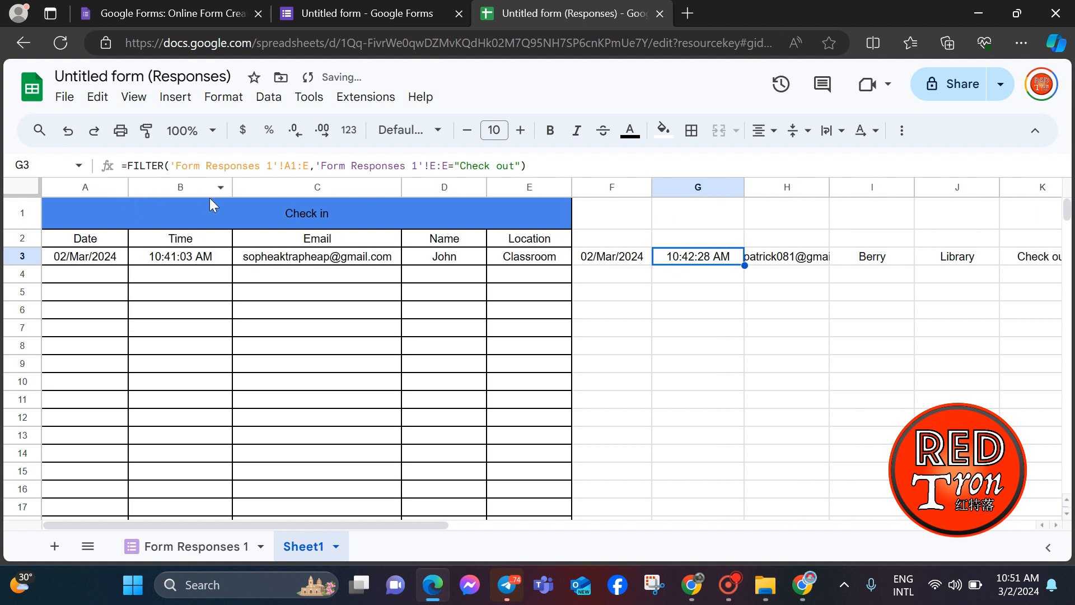
{"action": "left_click_drag", "start_coordinate": [232, 187], "coordinate": [219, 187]}
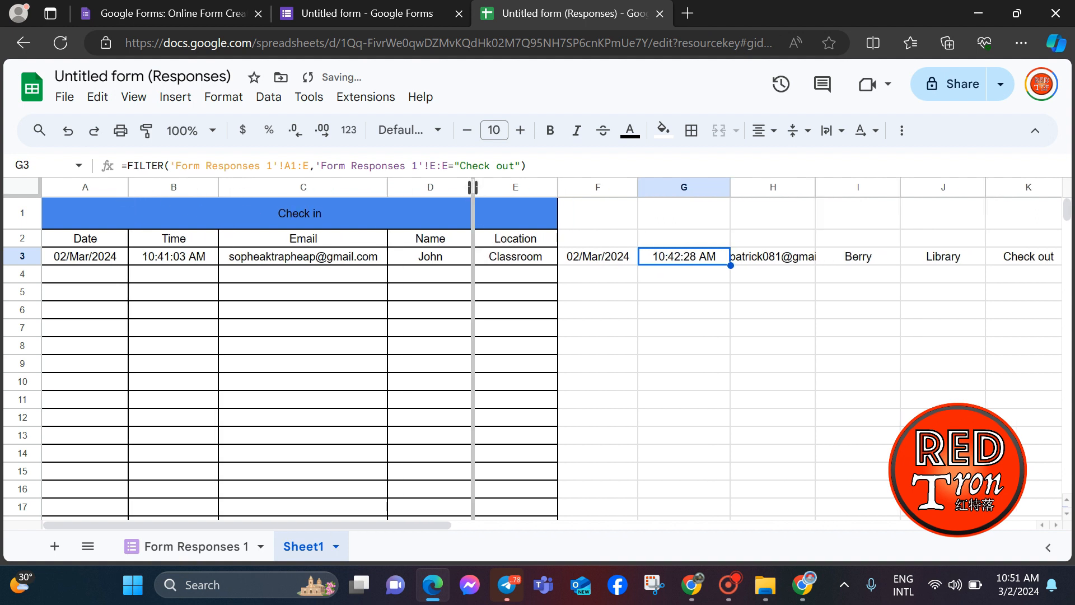
{"action": "left_click_drag", "start_coordinate": [471, 187], "coordinate": [459, 187]}
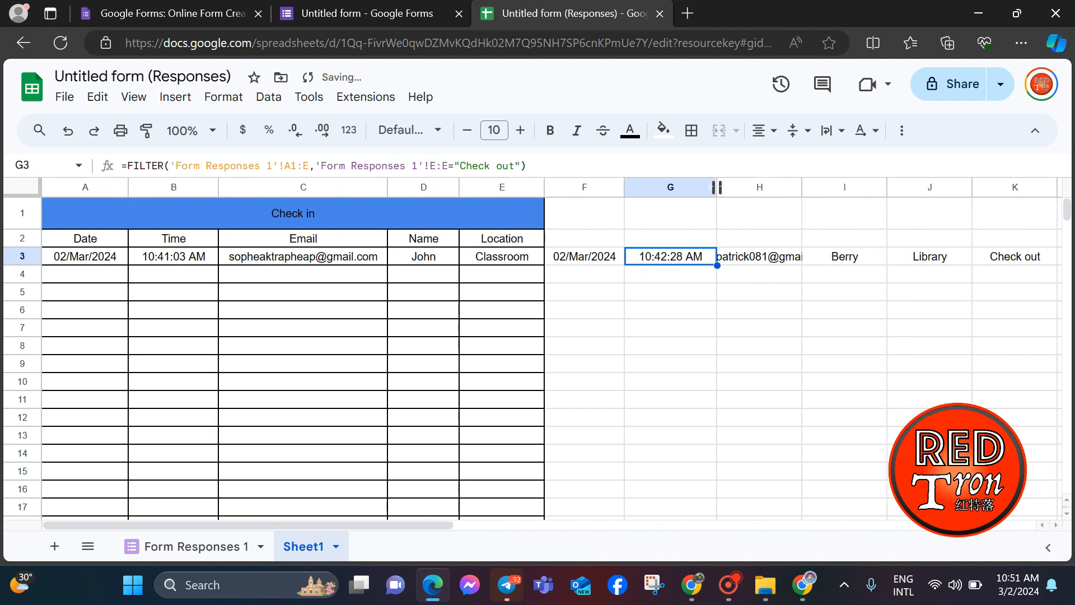
{"action": "left_click_drag", "start_coordinate": [716, 187], "coordinate": [701, 187]}
{"action": "left_click_drag", "start_coordinate": [786, 187], "coordinate": [877, 187]}
Step: Copy the header row A2:E2 of the Check in table to F2:J2
{"action": "left_click_drag", "start_coordinate": [539, 239], "coordinate": [101, 244]}
{"action": "key", "text": "ctrl+c"}
{"action": "left_click", "coordinate": [591, 239]}
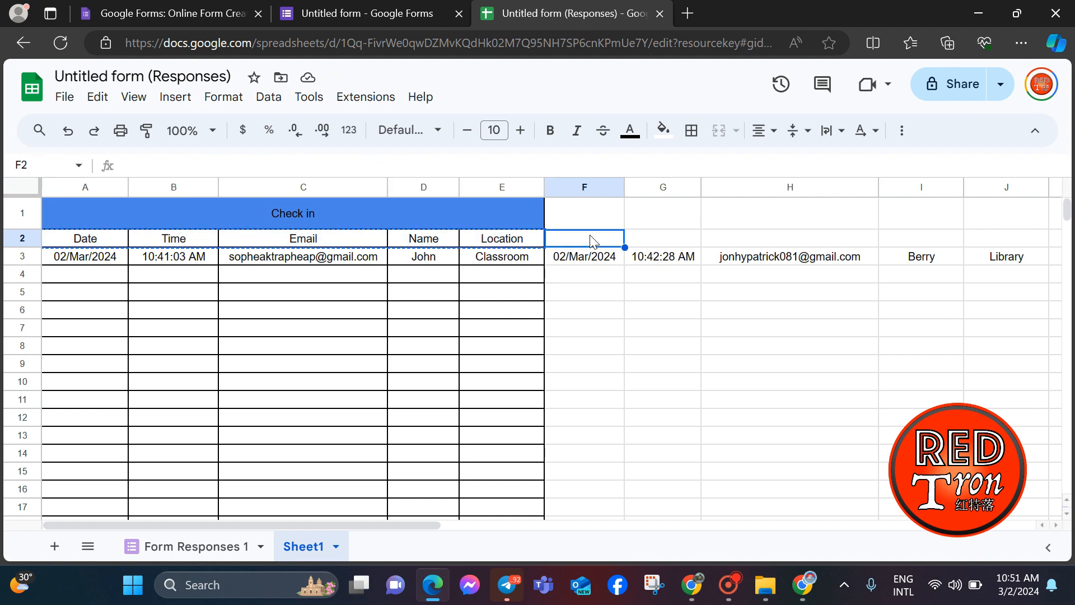
{"action": "key", "text": "ctrl+v"}
Step: Change the range of the FILTER formula in G3 to 'Form Responses 1'!A1:D to leave out the checking status
{"action": "left_click", "coordinate": [672, 260]}
{"action": "scroll", "coordinate": [688, 339], "scroll_direction": "right", "scroll_amount": 4}
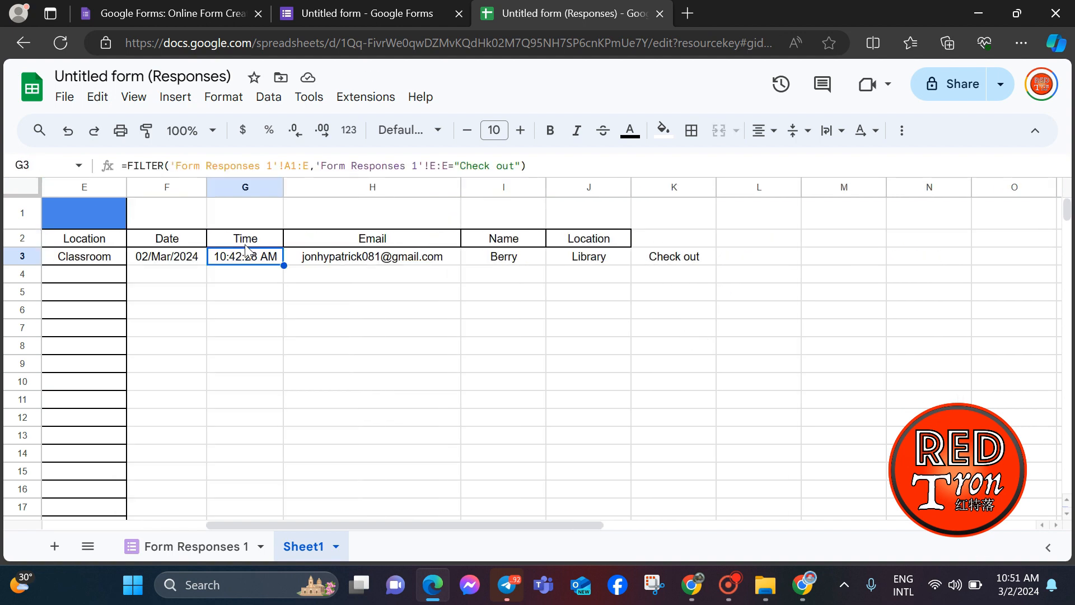
{"action": "double_click", "coordinate": [281, 263]}
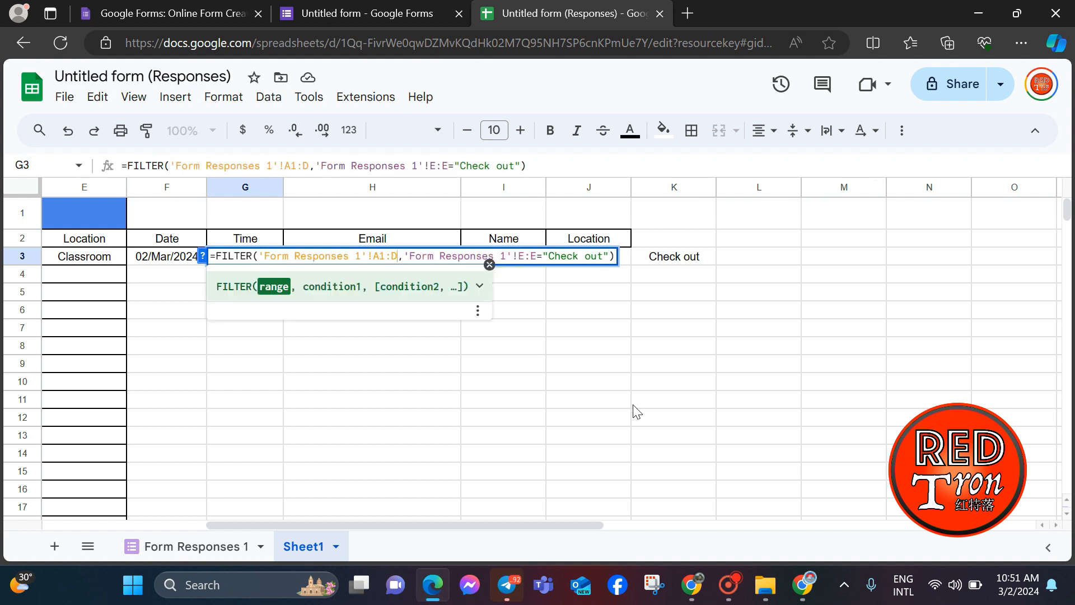
{"action": "key", "text": "Return"}
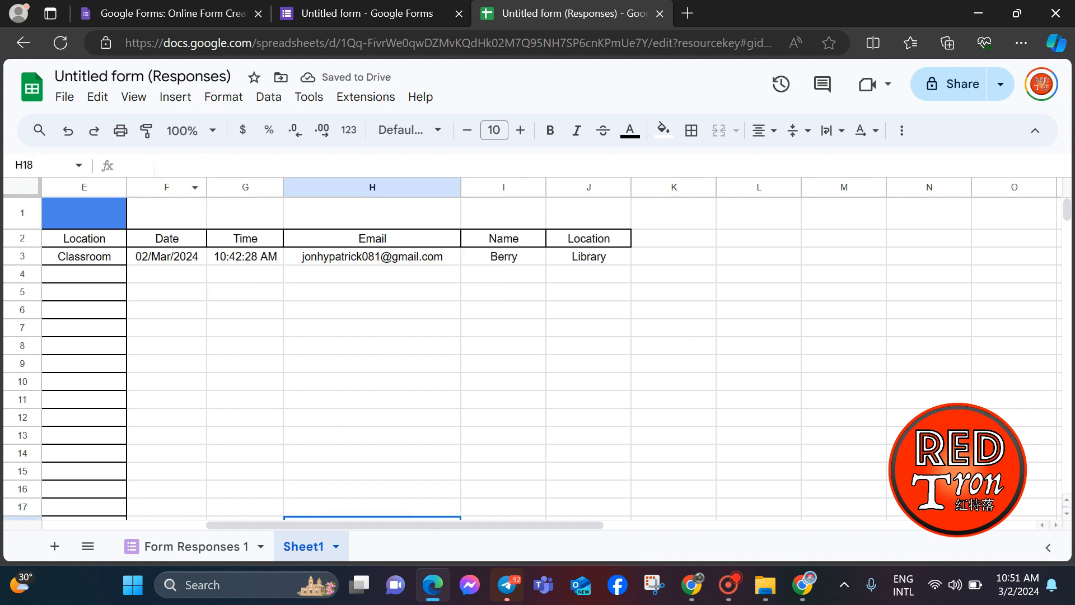
Step: Apply all borders to columns F through J
{"action": "left_click_drag", "start_coordinate": [160, 187], "coordinate": [571, 303]}
{"action": "left_click", "coordinate": [691, 130]}
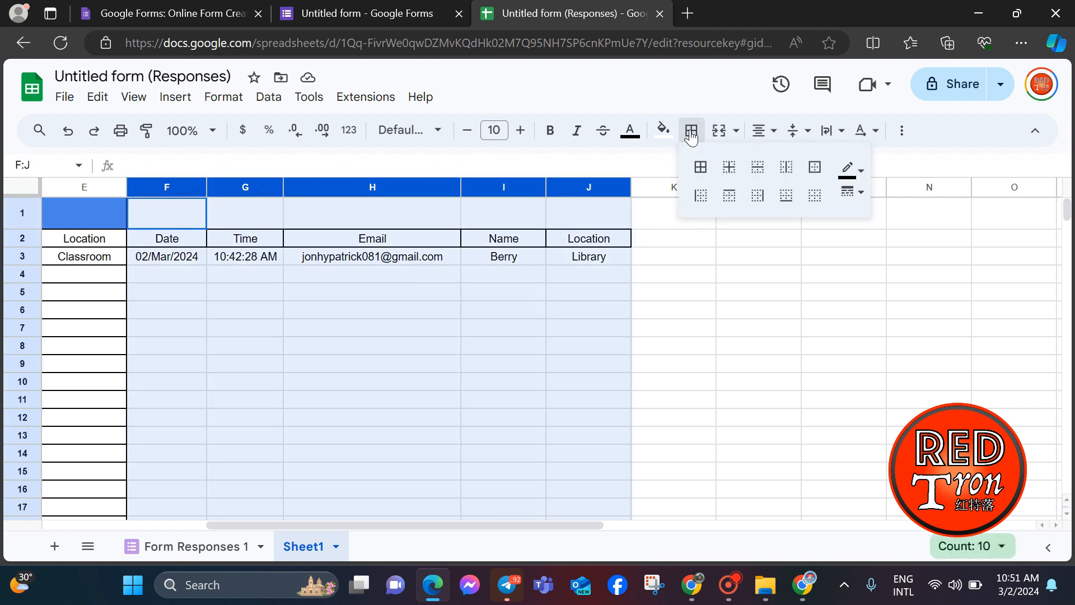
{"action": "left_click", "coordinate": [701, 164]}
Step: Merge cells F1:J1 and enter the title "Check out"
{"action": "left_click_drag", "start_coordinate": [168, 221], "coordinate": [566, 221]}
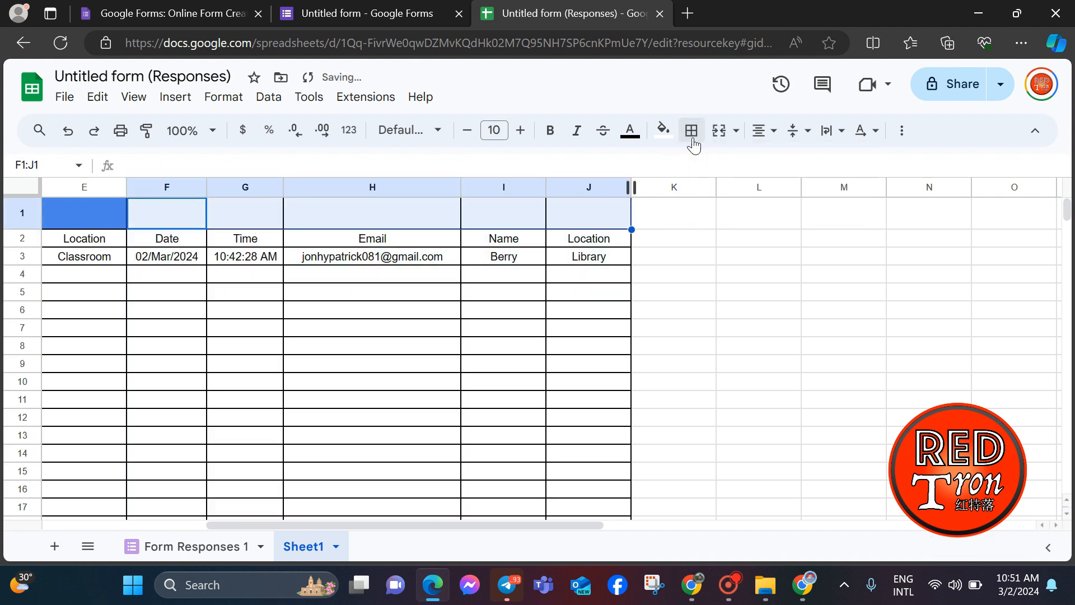
{"action": "left_click", "coordinate": [718, 130]}
{"action": "type", "text": "Check out"}
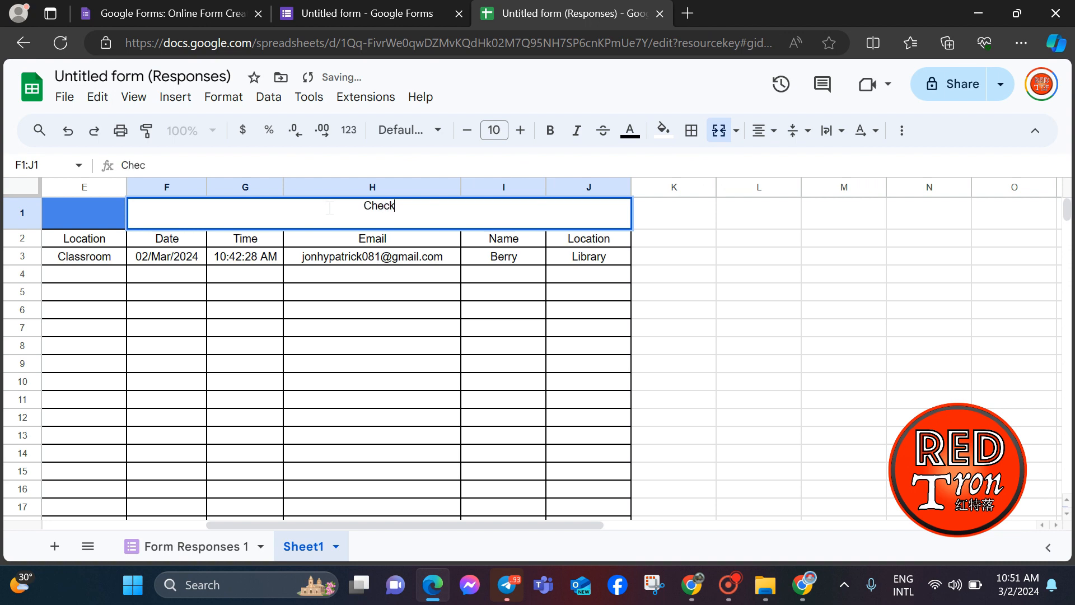
{"action": "key", "text": "Return"}
Step: Fill the merged Check out title cell F1:J1 with orange
{"action": "left_click", "coordinate": [336, 216]}
{"action": "left_click", "coordinate": [663, 130]}
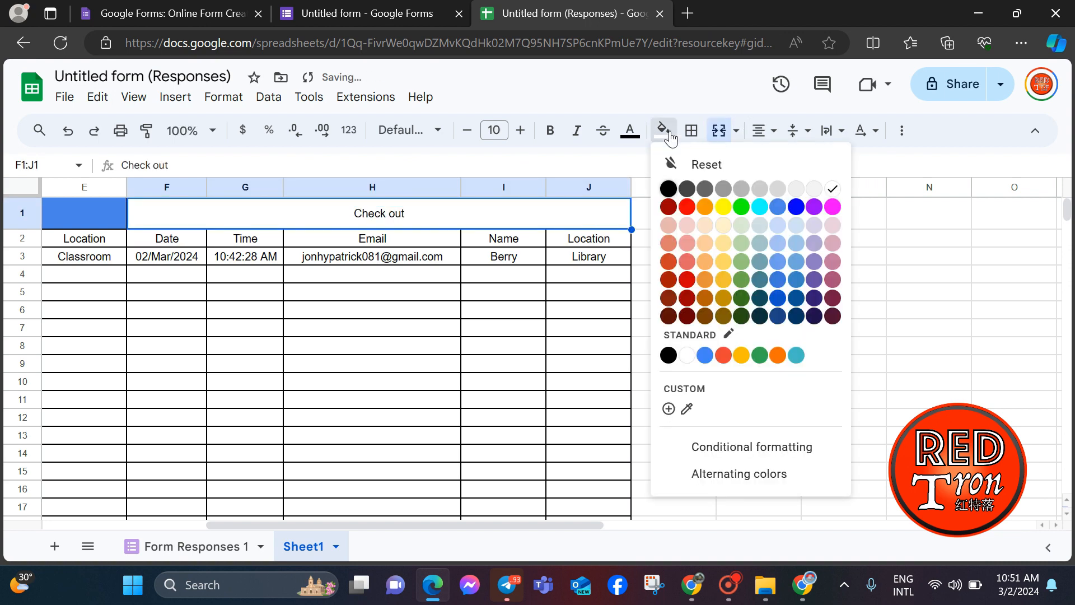
{"action": "left_click", "coordinate": [712, 206]}
{"action": "left_click_drag", "start_coordinate": [557, 523], "coordinate": [278, 519]}
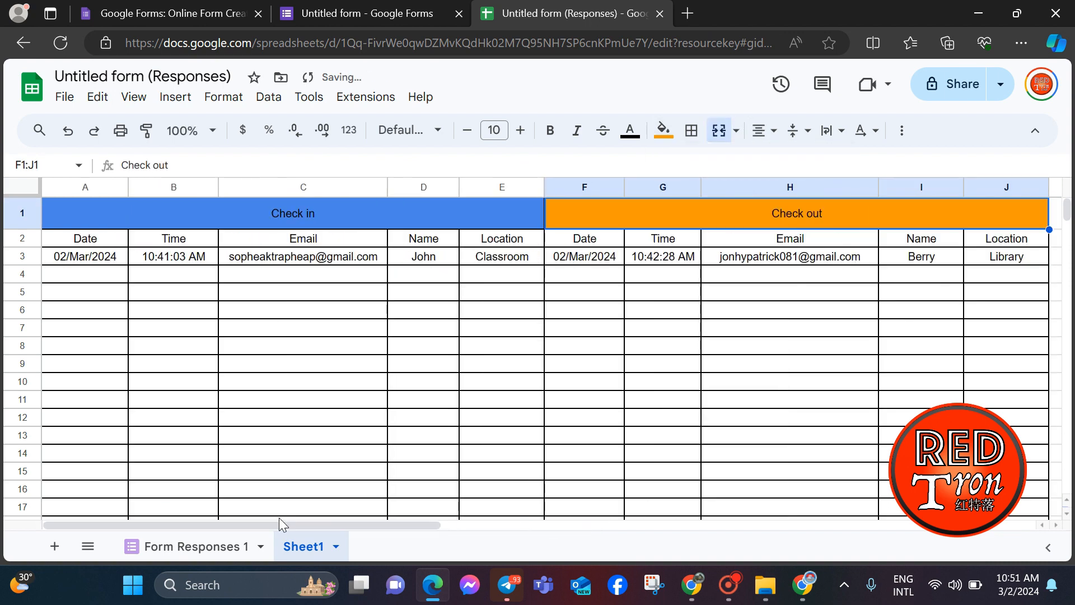
Step: Fill columns F through J of the Check out table with light orange
{"action": "scroll", "coordinate": [583, 273], "scroll_direction": "right", "scroll_amount": 1}
{"action": "left_click_drag", "start_coordinate": [492, 242], "coordinate": [923, 212]}
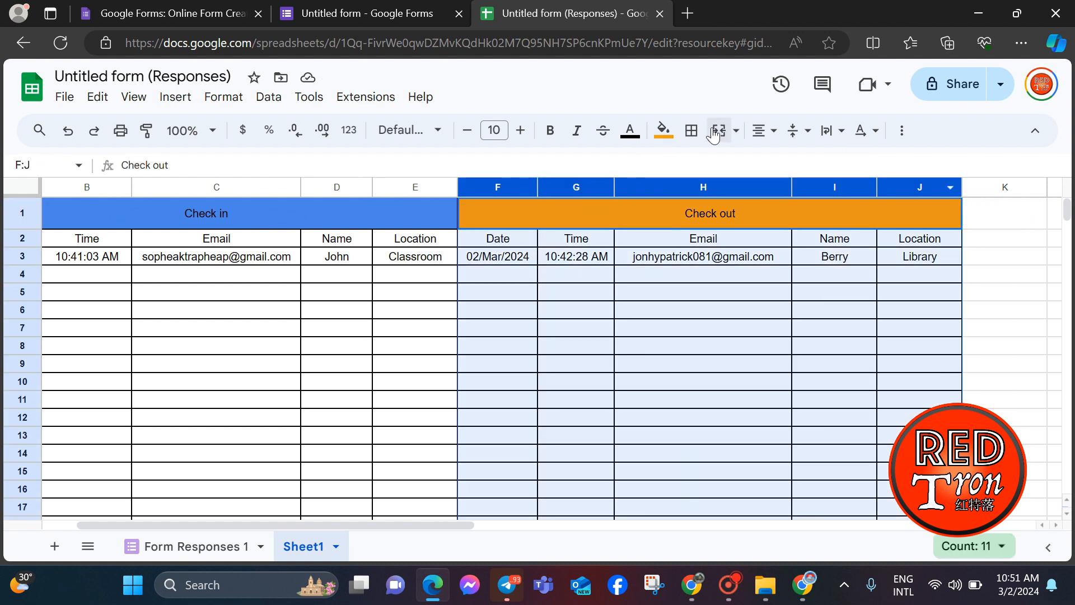
{"action": "left_click", "coordinate": [663, 129]}
{"action": "left_click", "coordinate": [705, 247]}
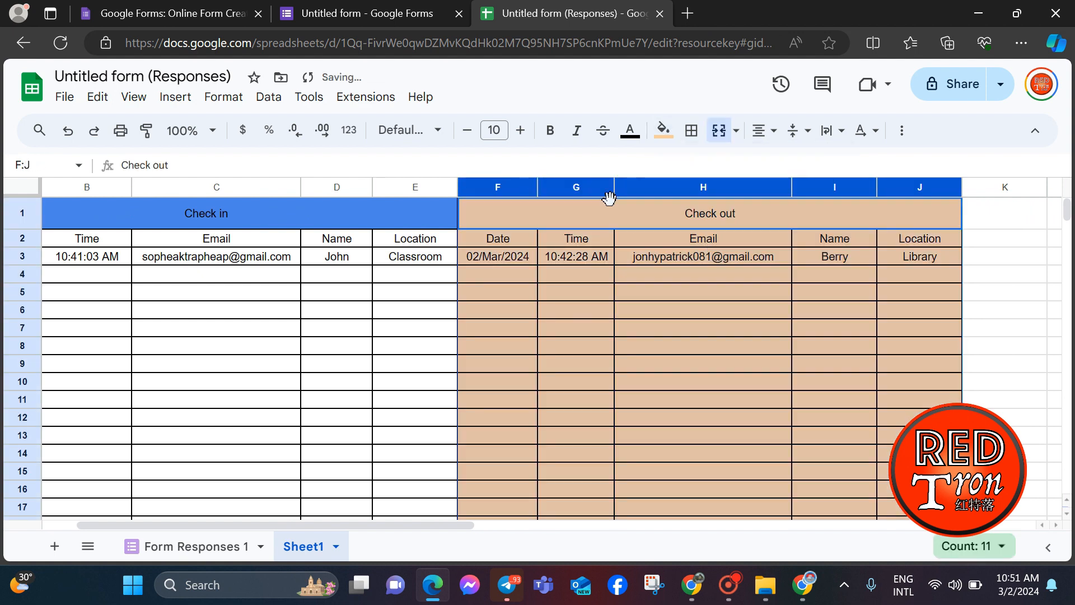
Step: Fill the Check out title cell F1:J1 with the same blue as the Check in title
{"action": "left_click", "coordinate": [610, 211]}
{"action": "left_click", "coordinate": [663, 129]}
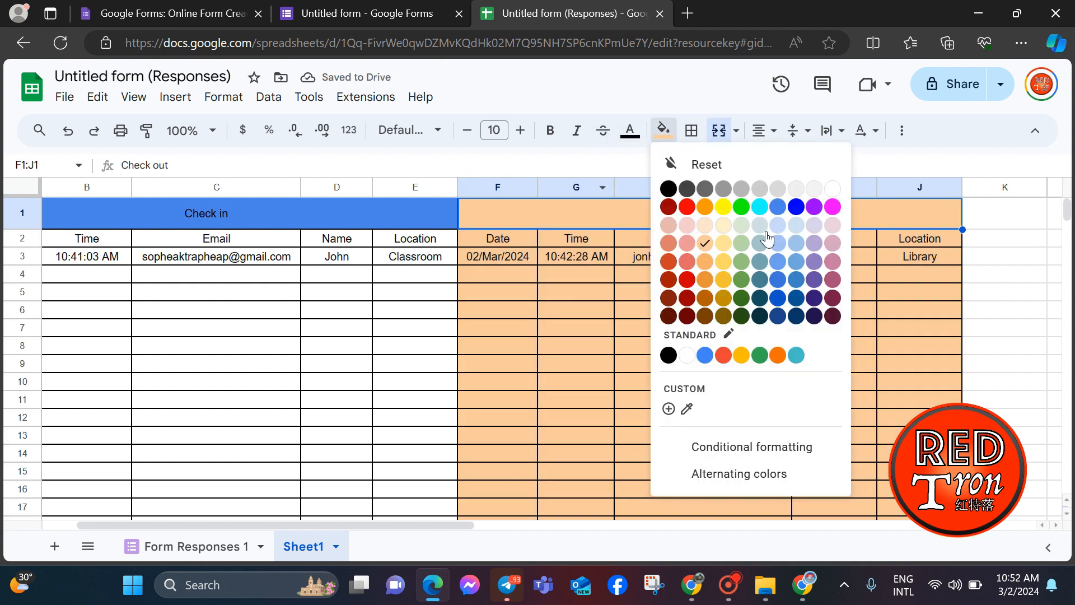
{"action": "left_click", "coordinate": [777, 207]}
{"action": "left_click", "coordinate": [530, 309]}
Step: Fill columns A through E of the Check in table with the same blue as the title
{"action": "left_click", "coordinate": [380, 223]}
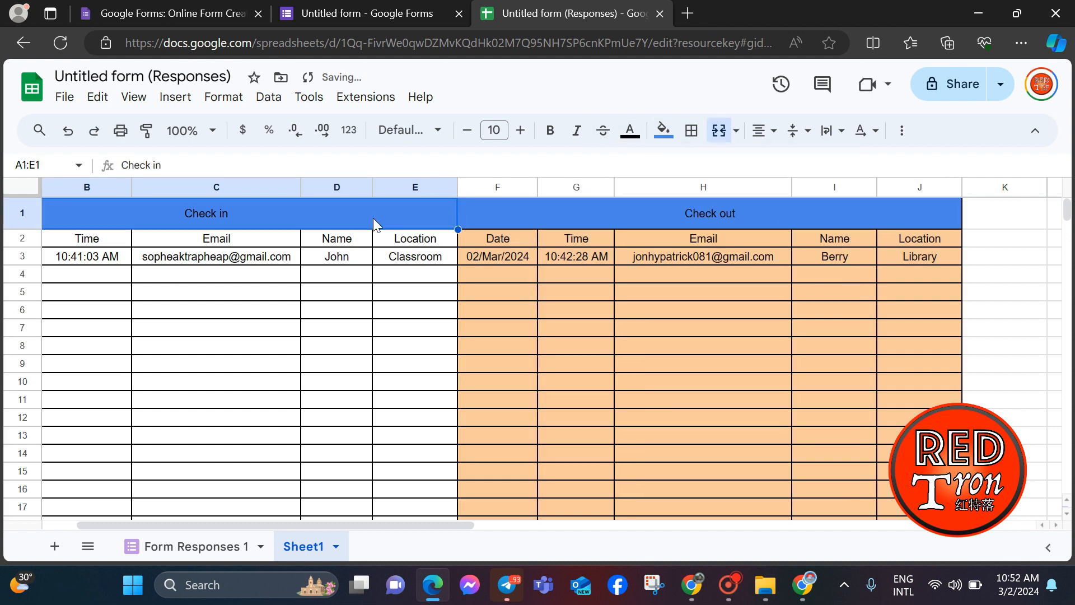
{"action": "left_click", "coordinate": [670, 142]}
{"action": "left_click_drag", "start_coordinate": [415, 187], "coordinate": [3, 207]}
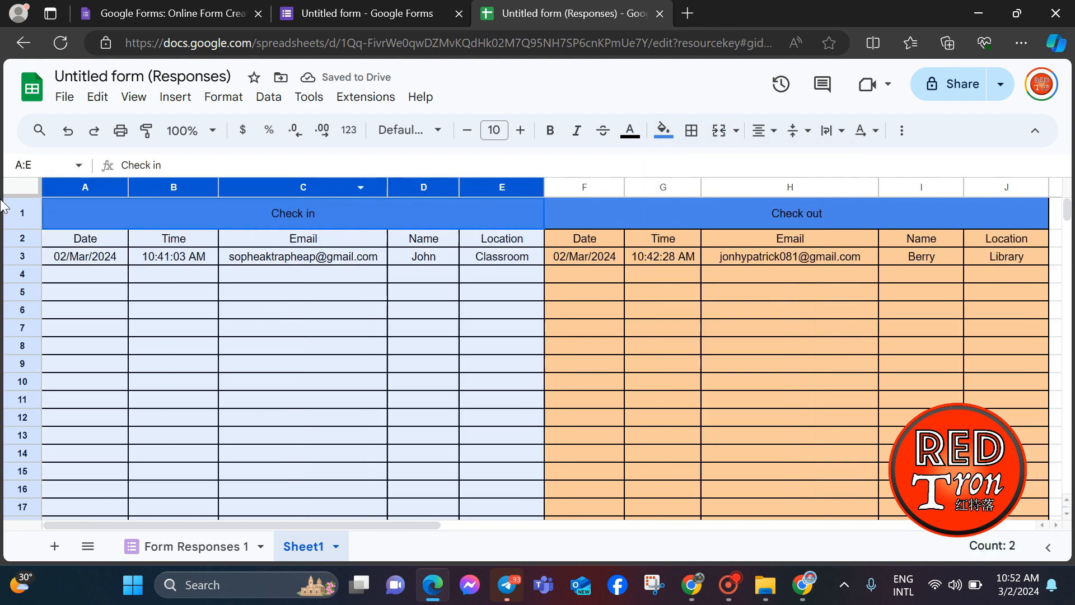
{"action": "left_click", "coordinate": [664, 131]}
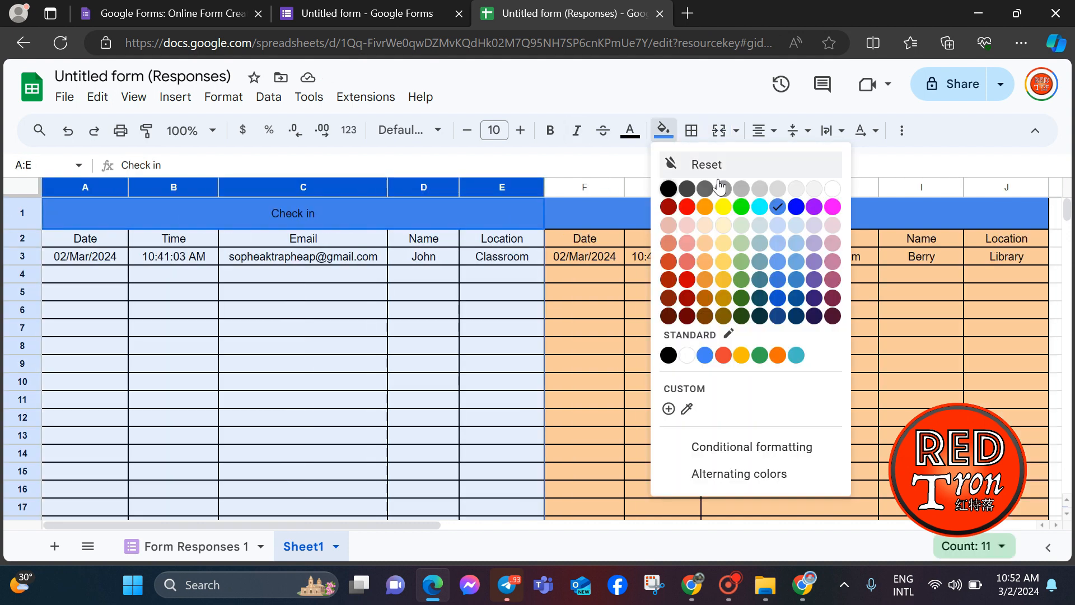
{"action": "left_click", "coordinate": [778, 207]}
Step: Fill the Check in title cell A1:E1 with light green
{"action": "left_click", "coordinate": [497, 213]}
{"action": "left_click", "coordinate": [663, 130]}
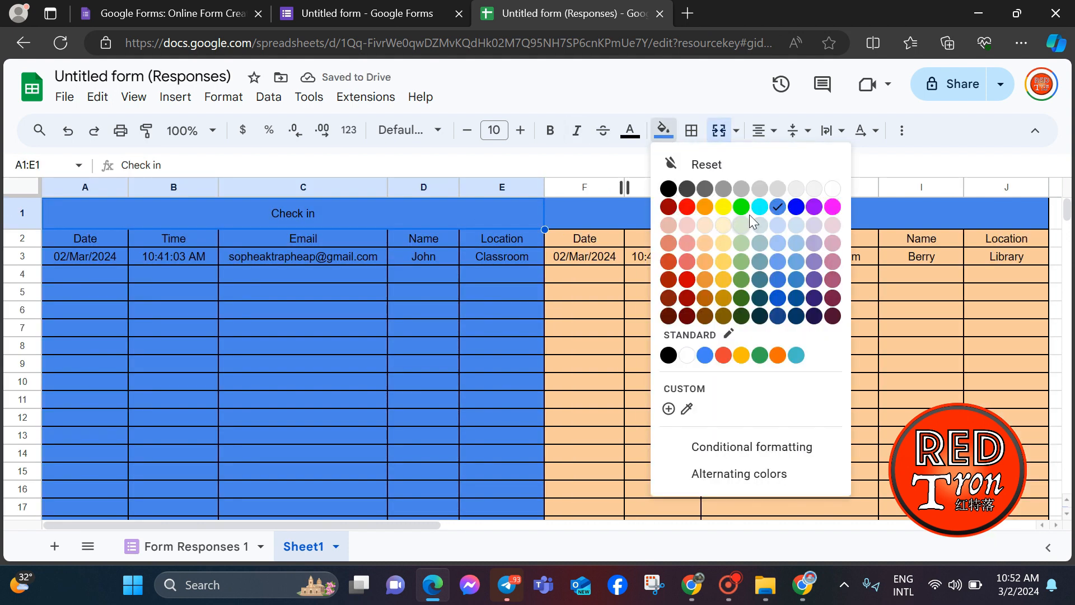
{"action": "left_click", "coordinate": [741, 244]}
{"action": "left_click", "coordinate": [694, 370]}
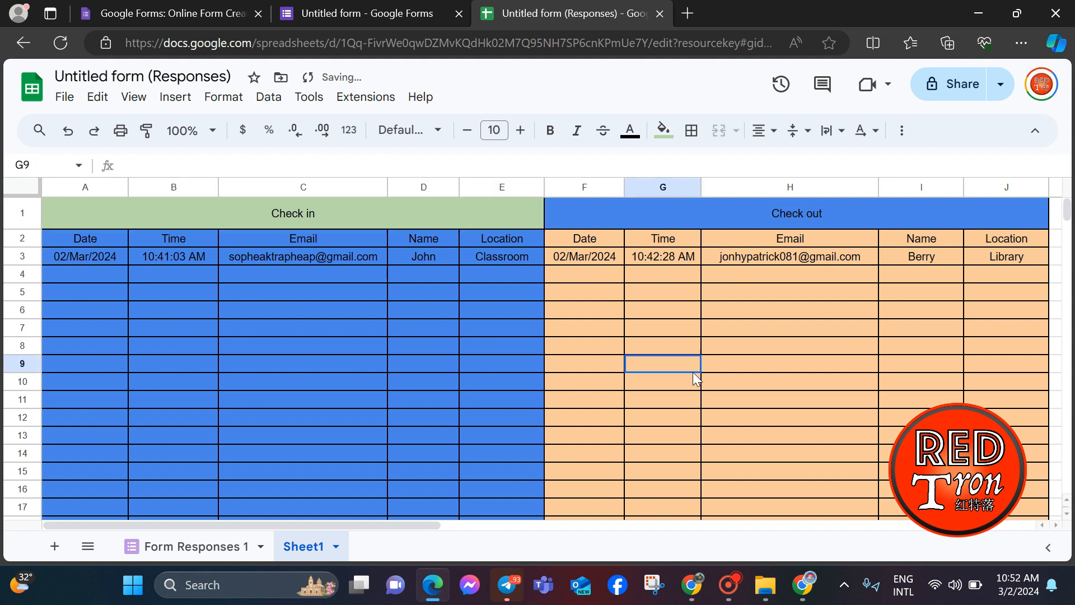
Step: Fill columns A through E of the Check in table with light blue
{"action": "left_click", "coordinate": [495, 237]}
{"action": "left_click_drag", "start_coordinate": [487, 187], "coordinate": [85, 186]}
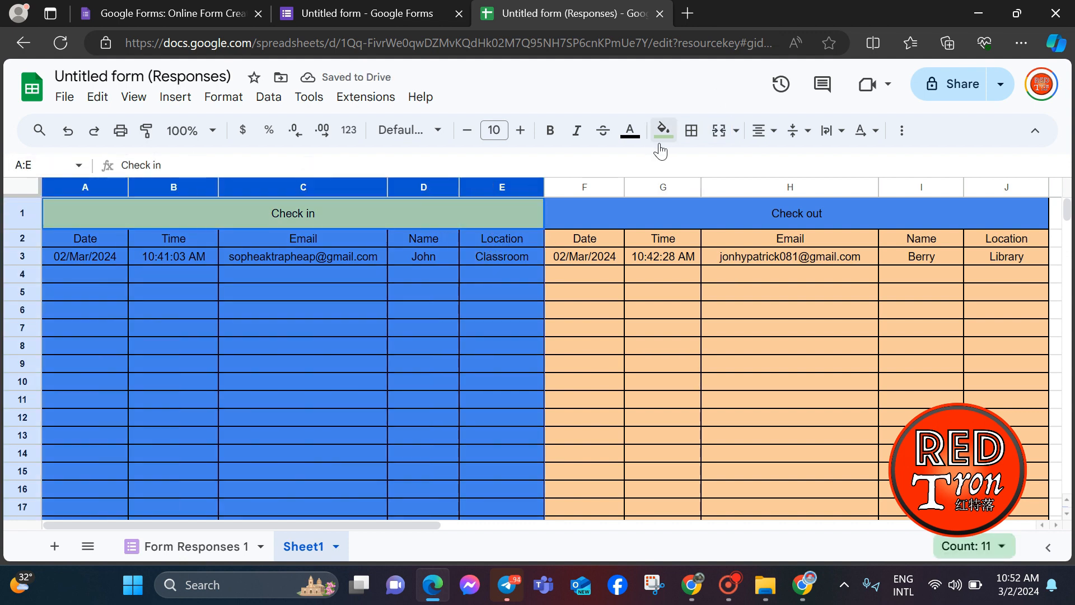
{"action": "left_click", "coordinate": [662, 134]}
{"action": "left_click", "coordinate": [770, 235]}
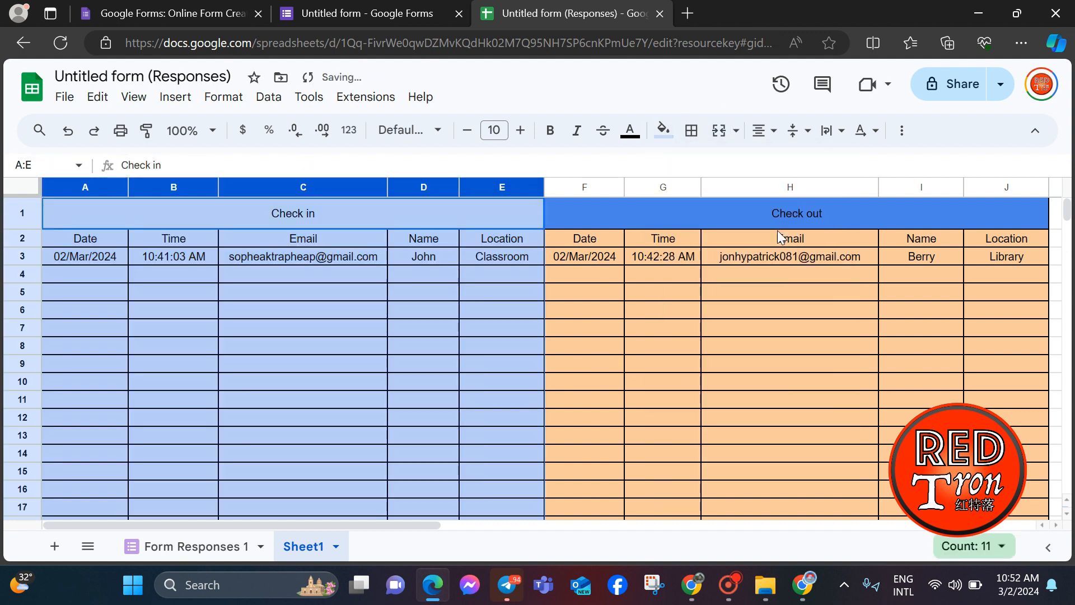
Step: Fill the Check in title cell A1:E1 with dark green
{"action": "left_click", "coordinate": [495, 202]}
{"action": "left_click", "coordinate": [662, 131]}
{"action": "left_click", "coordinate": [741, 279]}
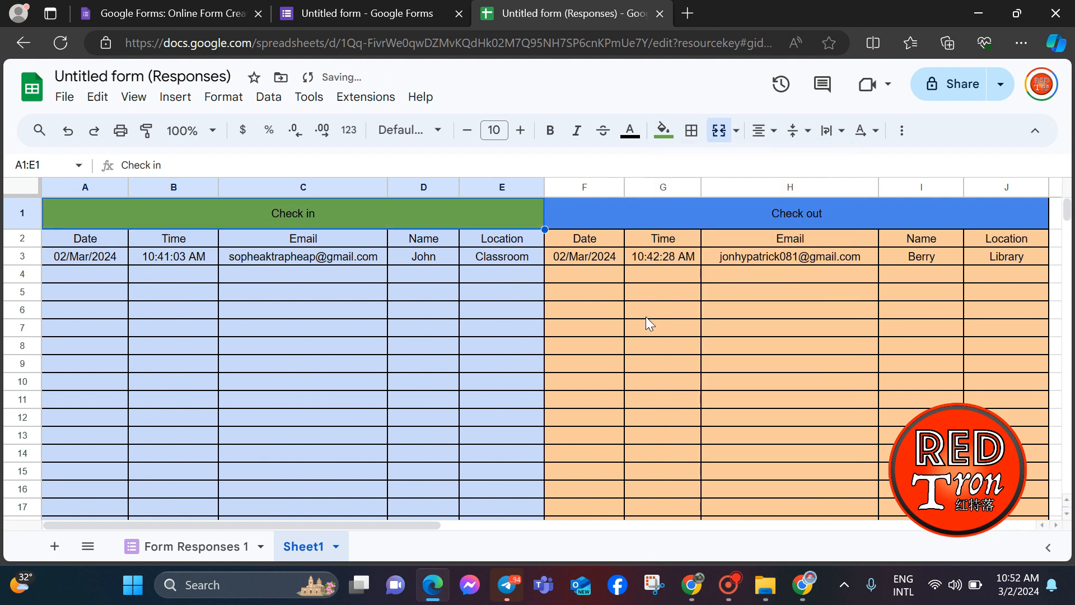
{"action": "left_click", "coordinate": [646, 317]}
{"action": "left_click", "coordinate": [401, 220]}
{"action": "left_click", "coordinate": [599, 398]}
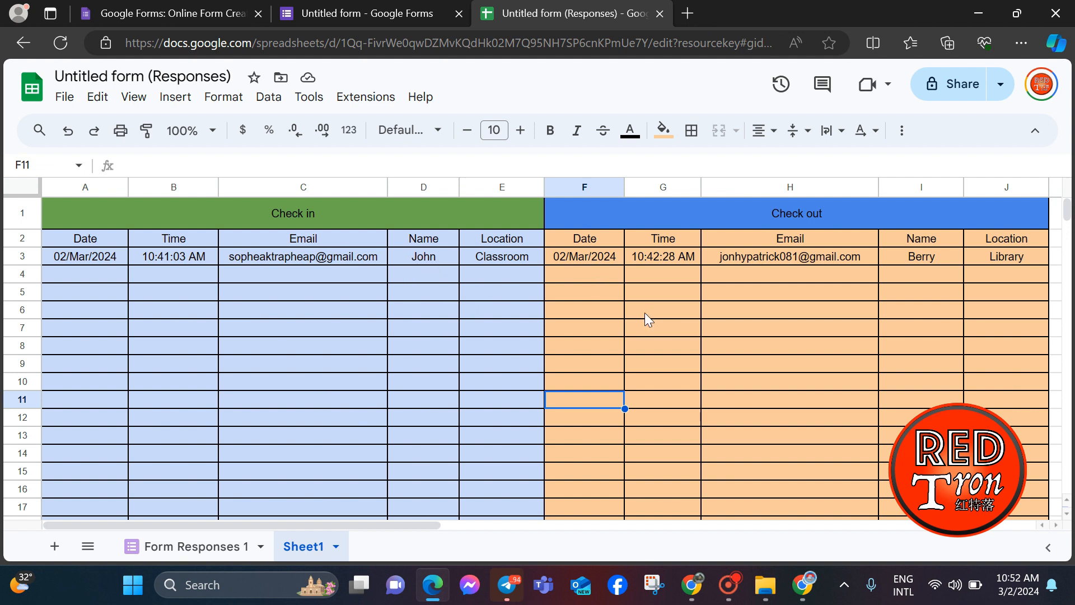
Step: Examine the row 3 entries of the Check in and Check out tables, from Time through Location
{"action": "scroll", "coordinate": [837, 365], "scroll_direction": "right", "scroll_amount": 2}
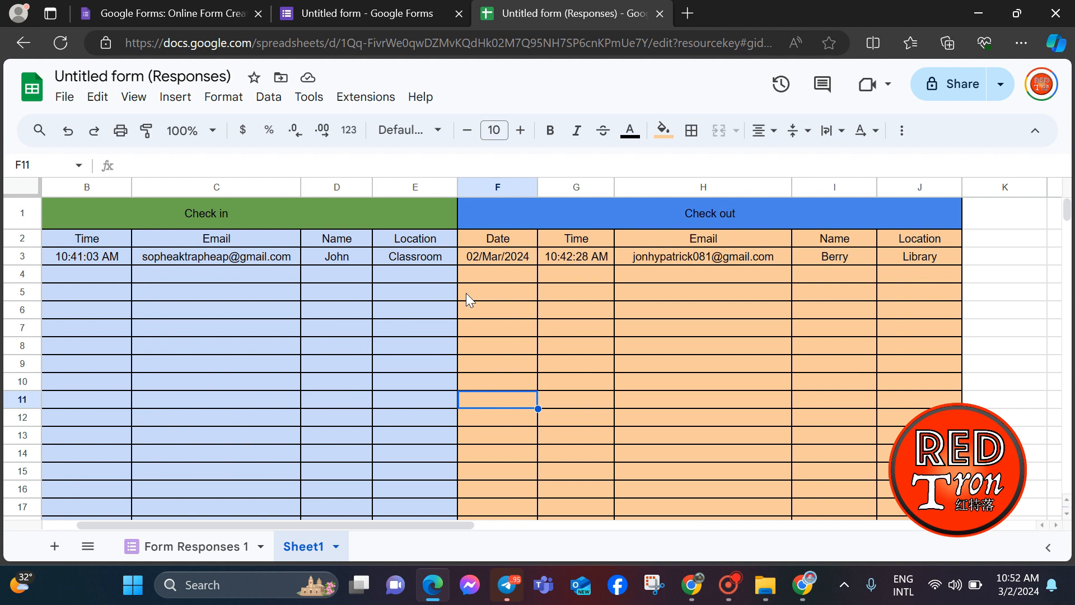
{"action": "left_click", "coordinate": [85, 258]}
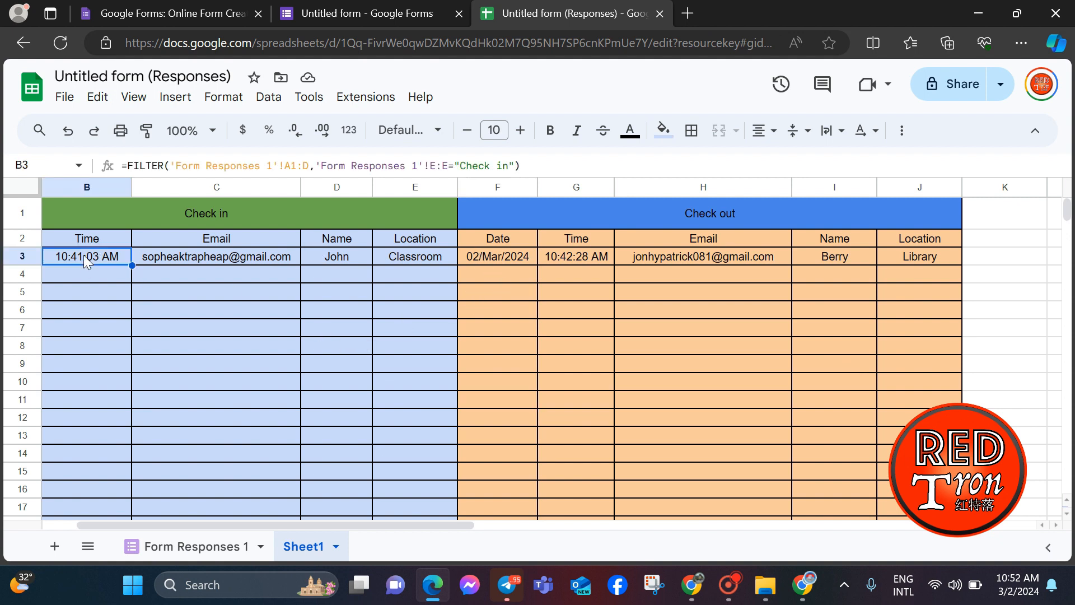
{"action": "left_click", "coordinate": [192, 259]}
{"action": "left_click", "coordinate": [328, 261]}
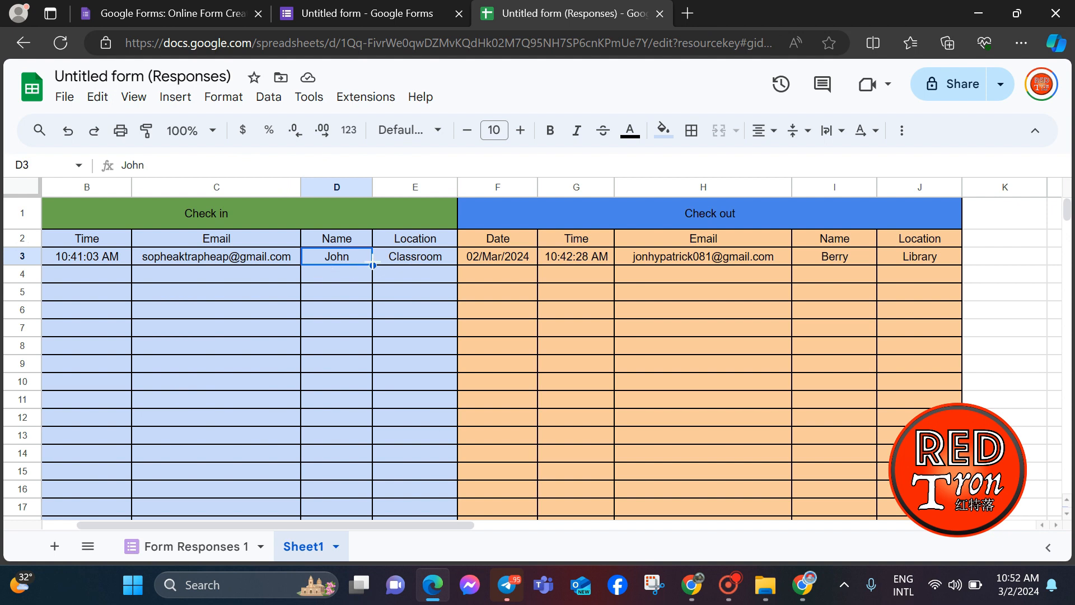
{"action": "left_click", "coordinate": [404, 258]}
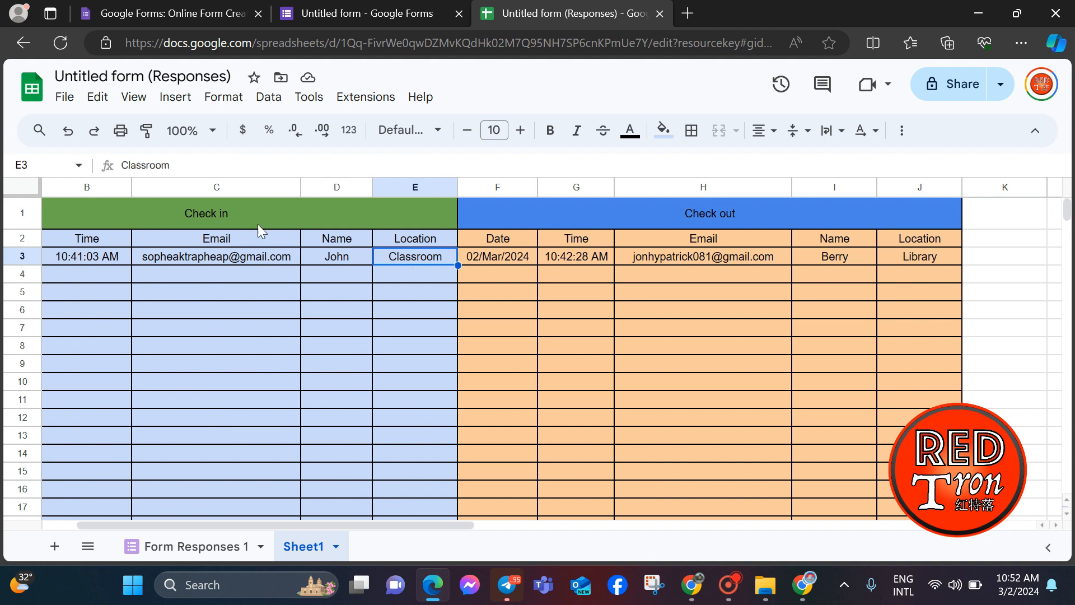
{"action": "left_click", "coordinate": [506, 256]}
{"action": "left_click", "coordinate": [582, 255]}
{"action": "left_click", "coordinate": [664, 259]}
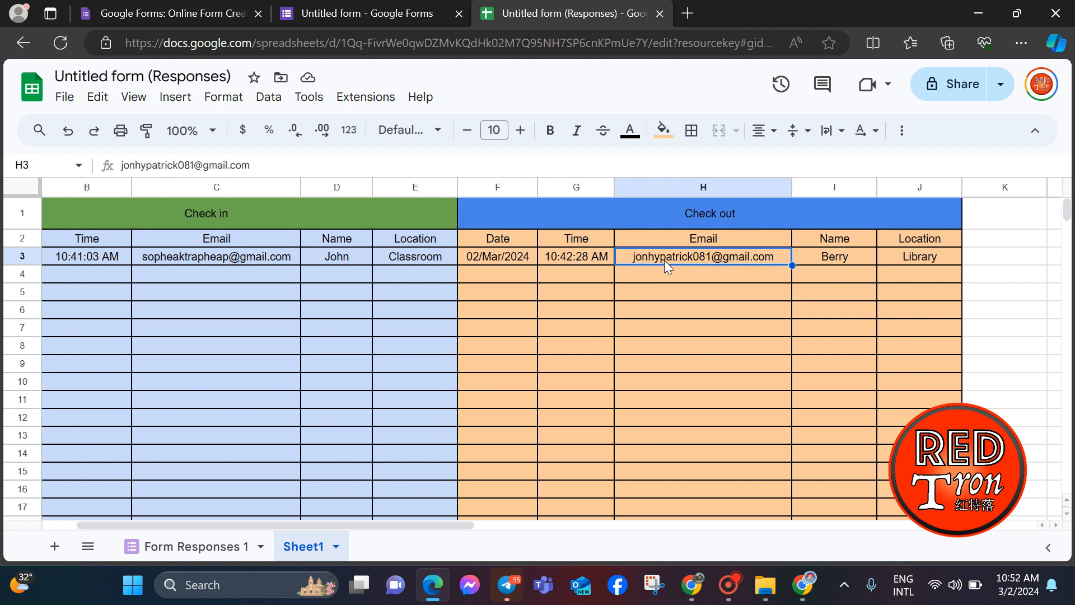
{"action": "left_click", "coordinate": [834, 255]}
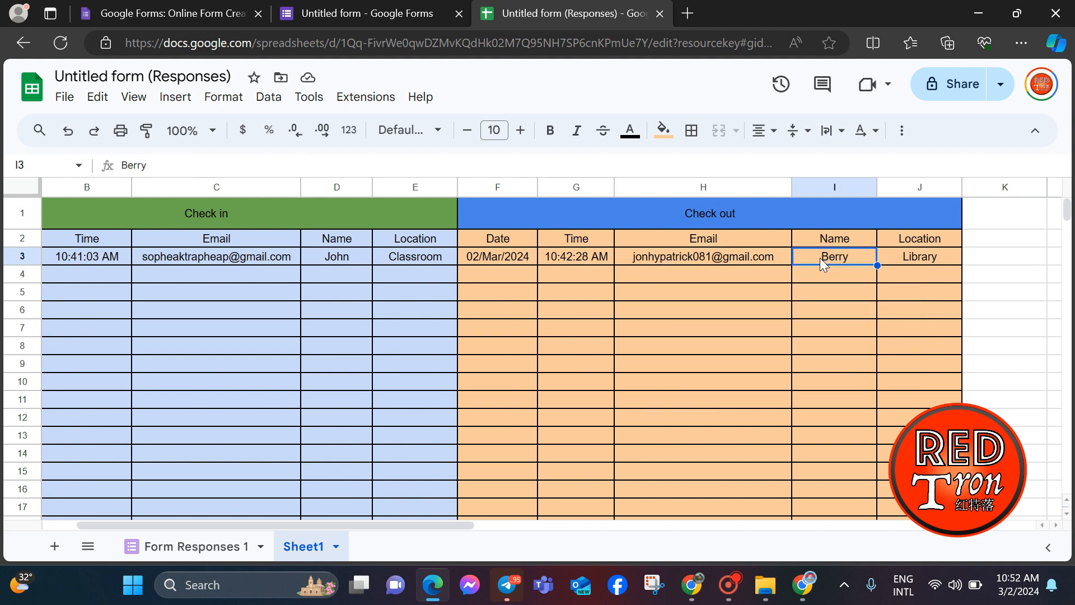
{"action": "left_click", "coordinate": [921, 260]}
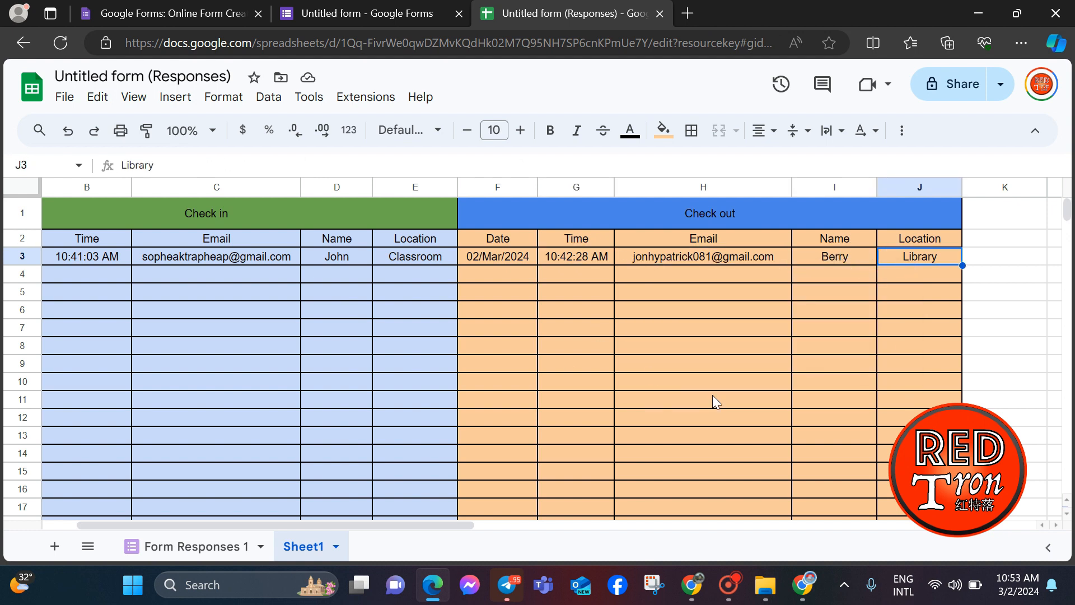
{"action": "scroll", "coordinate": [377, 367], "scroll_direction": "left", "scroll_amount": 2}
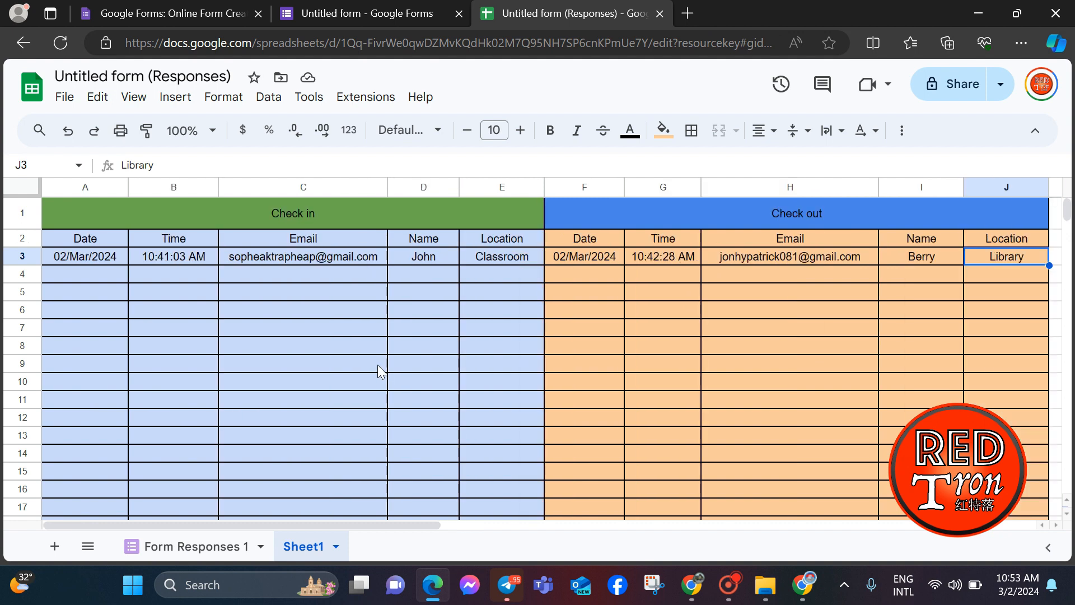
Step: Switch to the first Chrome window and submit another Student Attendance response with email recorded, the first student name, Classroom and Check out
{"action": "left_click", "coordinate": [693, 586]}
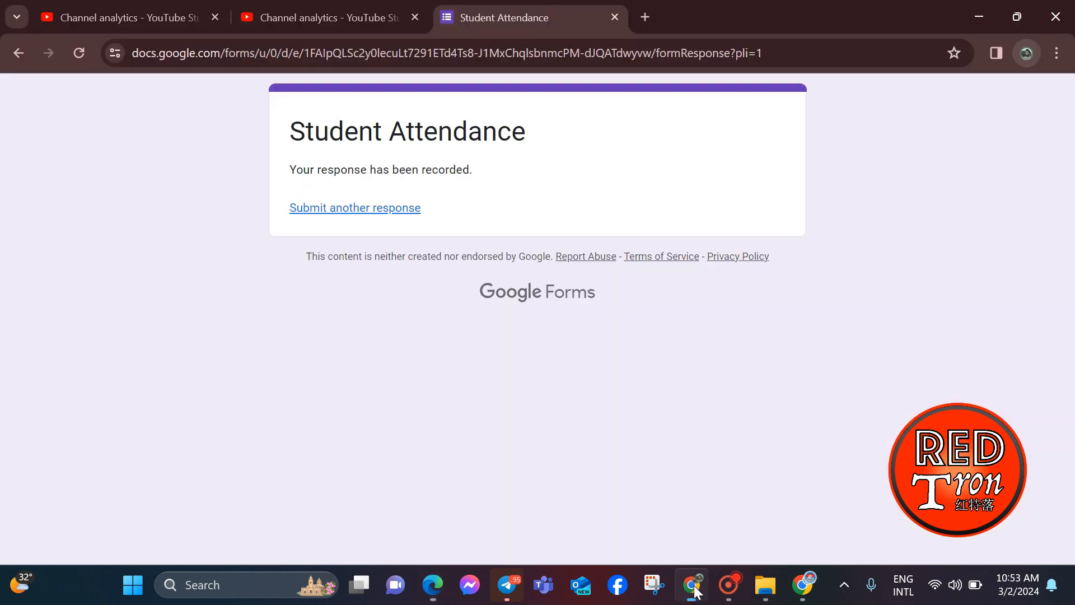
{"action": "left_click", "coordinate": [342, 211]}
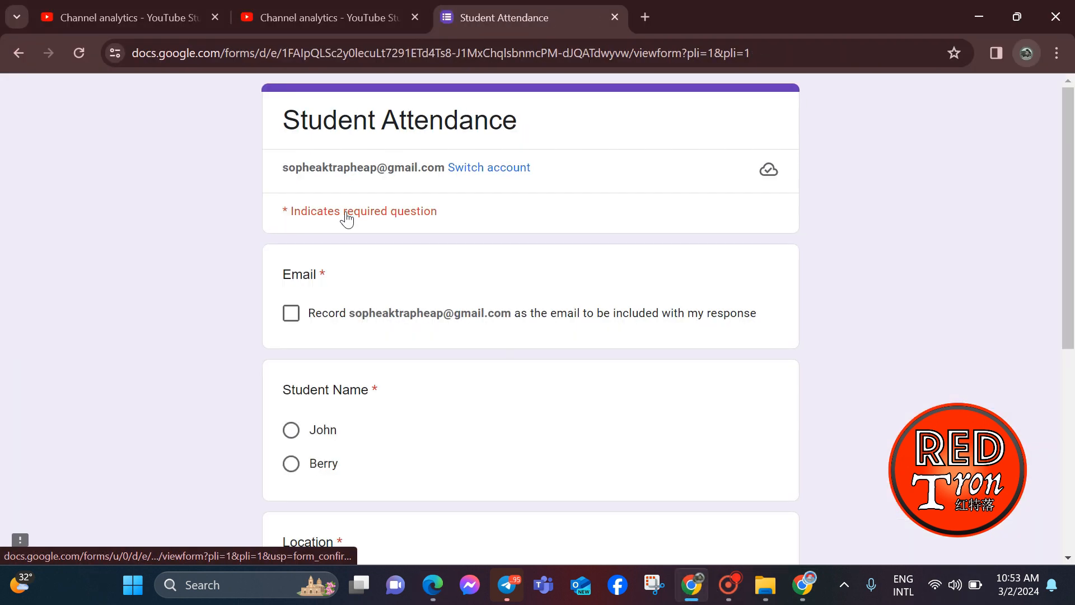
{"action": "left_click", "coordinate": [291, 315]}
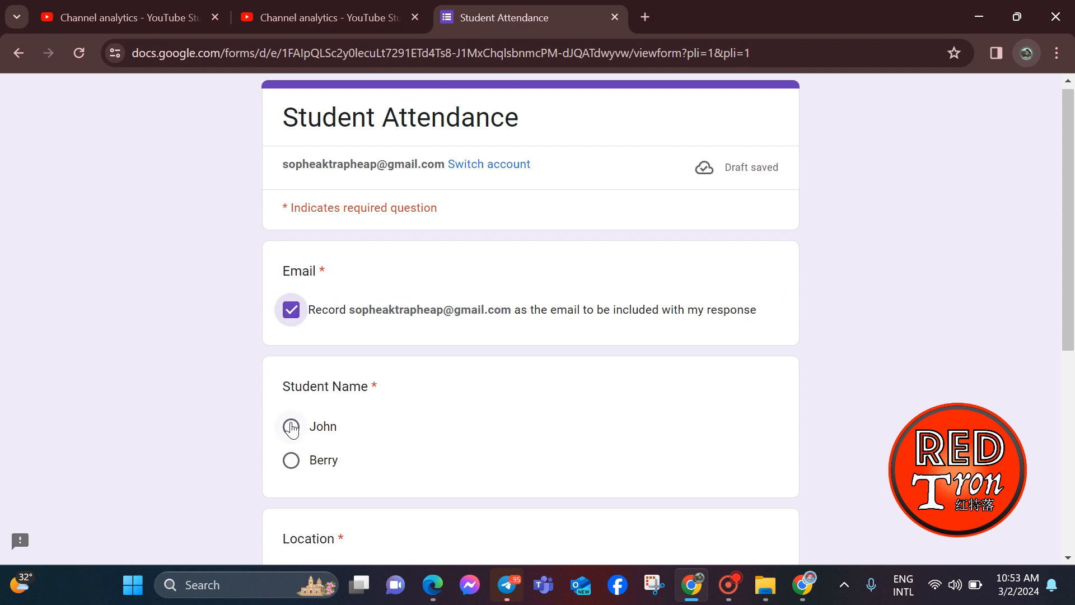
{"action": "left_click", "coordinate": [290, 426]}
{"action": "scroll", "coordinate": [294, 392], "scroll_direction": "down", "scroll_amount": 4}
{"action": "left_click", "coordinate": [291, 352]}
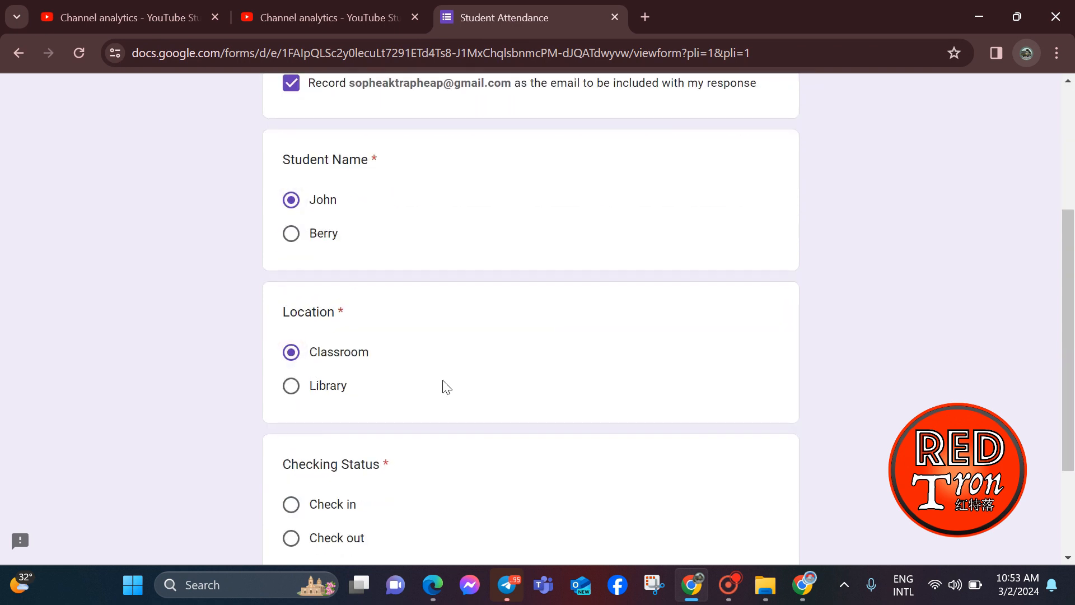
{"action": "scroll", "coordinate": [447, 386], "scroll_direction": "down", "scroll_amount": 3}
{"action": "left_click", "coordinate": [291, 394]}
{"action": "left_click", "coordinate": [305, 462]}
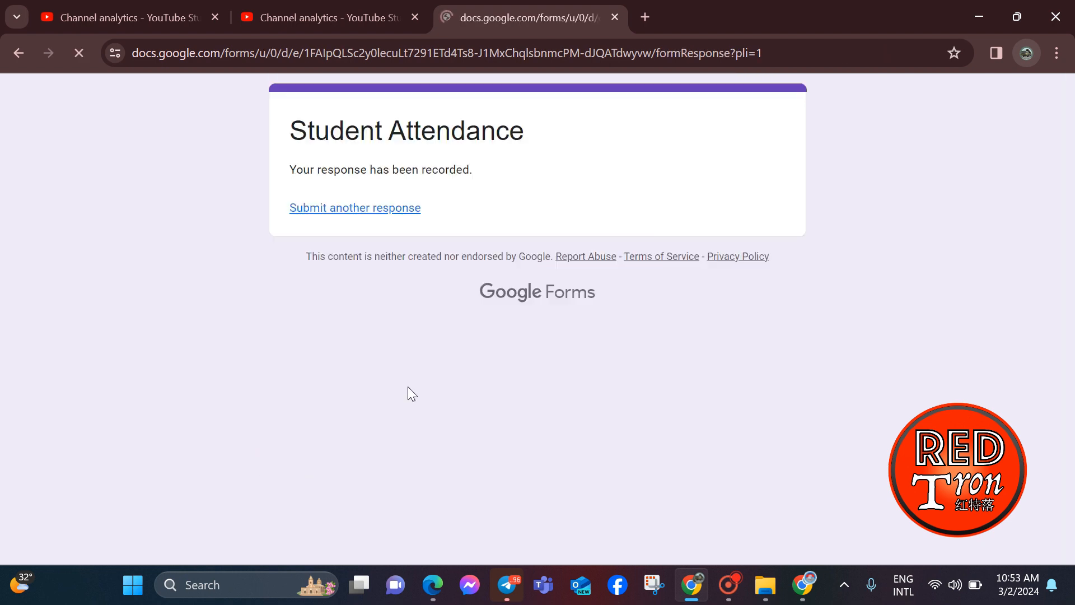
Step: Switch to the second account's Chrome window and submit another response with email recorded, the second student name, Library and Check in
{"action": "left_click", "coordinate": [810, 595]}
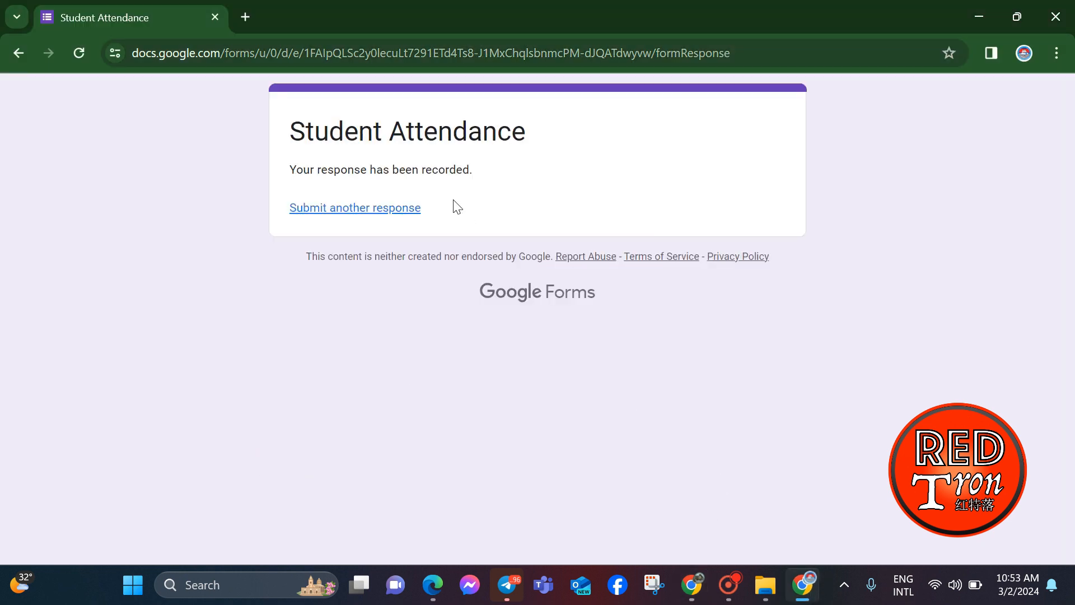
{"action": "left_click", "coordinate": [371, 209]}
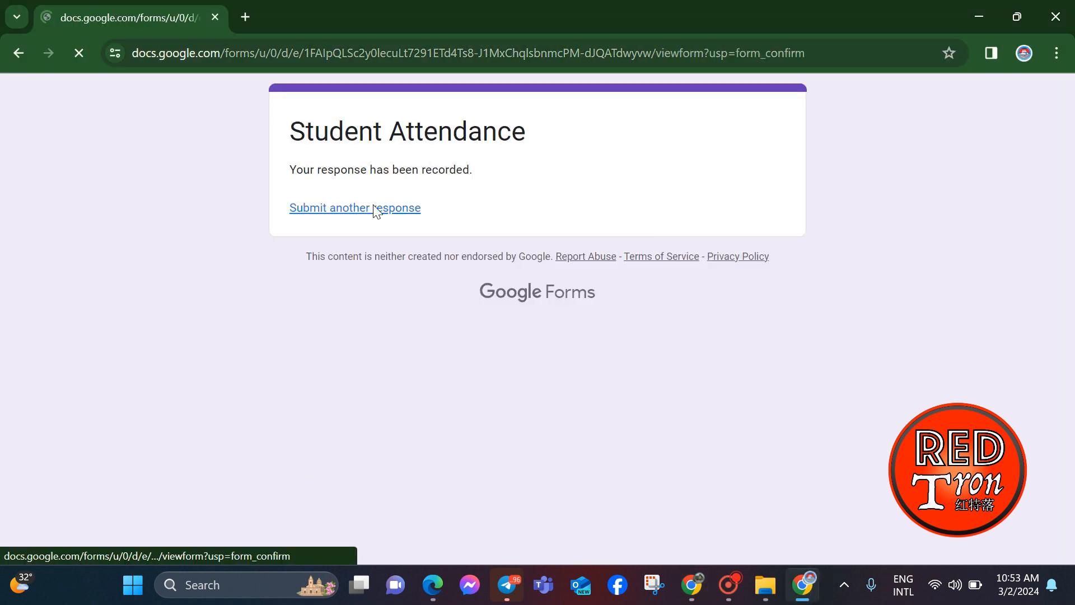
{"action": "left_click", "coordinate": [291, 314]}
{"action": "left_click", "coordinate": [291, 463]}
{"action": "scroll", "coordinate": [291, 465], "scroll_direction": "down", "scroll_amount": 3}
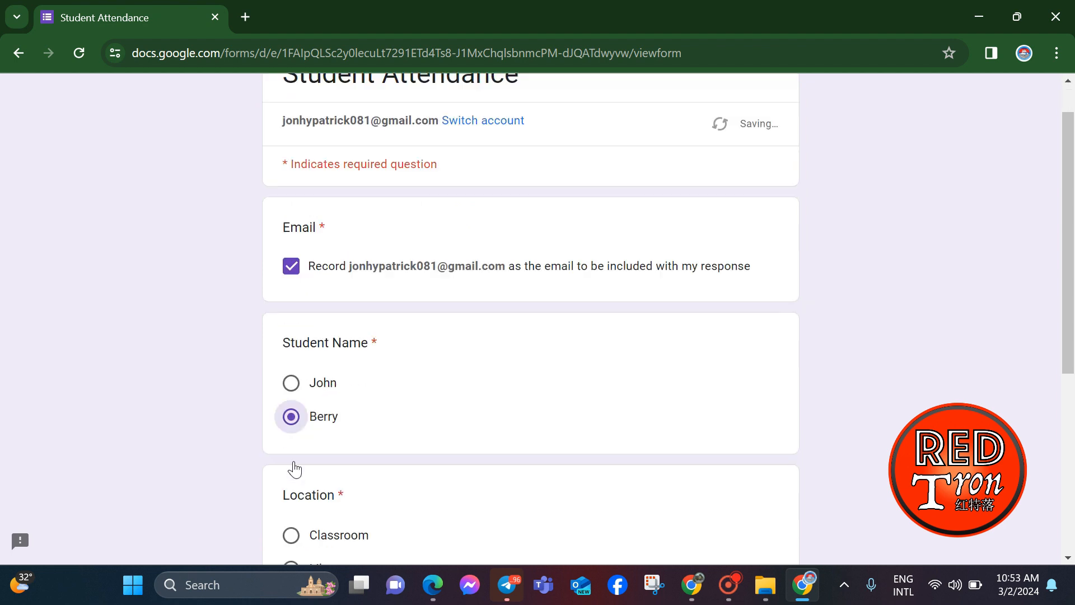
{"action": "left_click", "coordinate": [292, 439]}
{"action": "scroll", "coordinate": [291, 445], "scroll_direction": "down", "scroll_amount": 2}
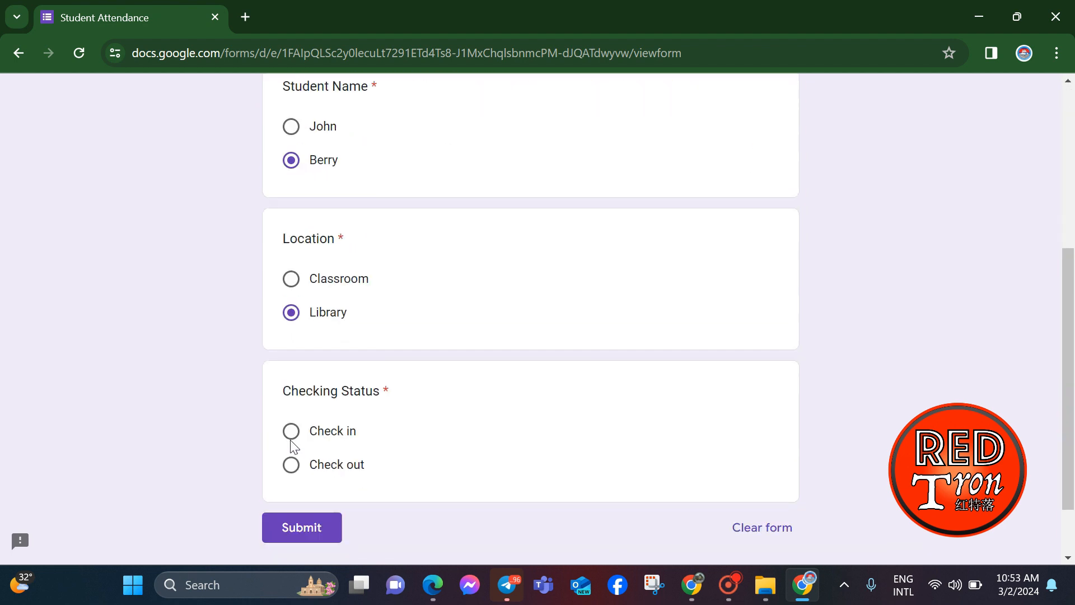
{"action": "left_click", "coordinate": [290, 429]}
{"action": "left_click", "coordinate": [321, 529]}
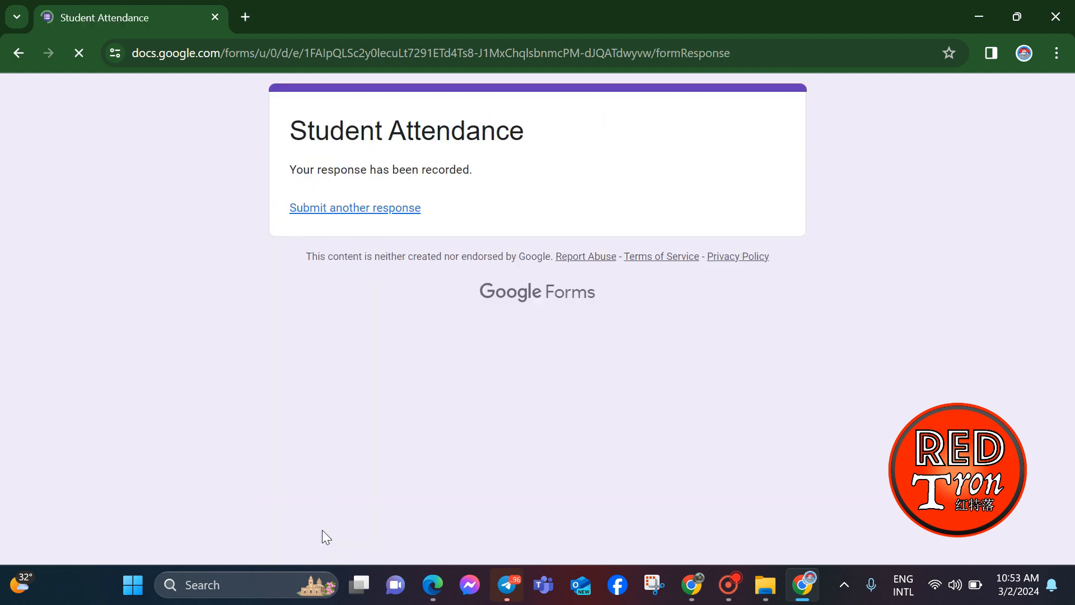
Step: Switch back to the responses spreadsheet in Edge and copy the formula in F3 down the Check out Date column
{"action": "left_click", "coordinate": [428, 571]}
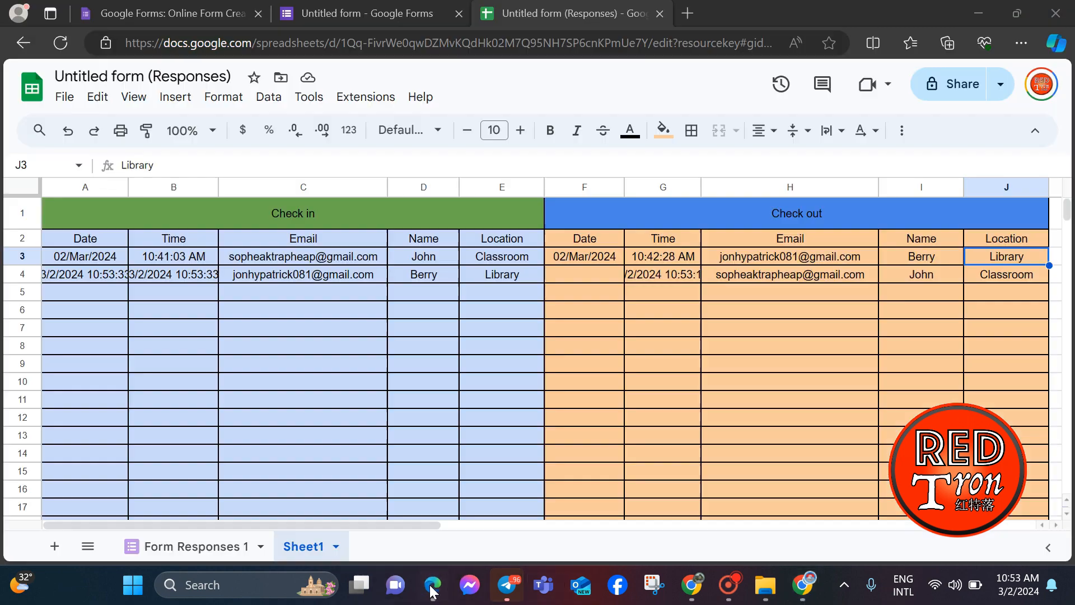
{"action": "left_click", "coordinate": [591, 271]}
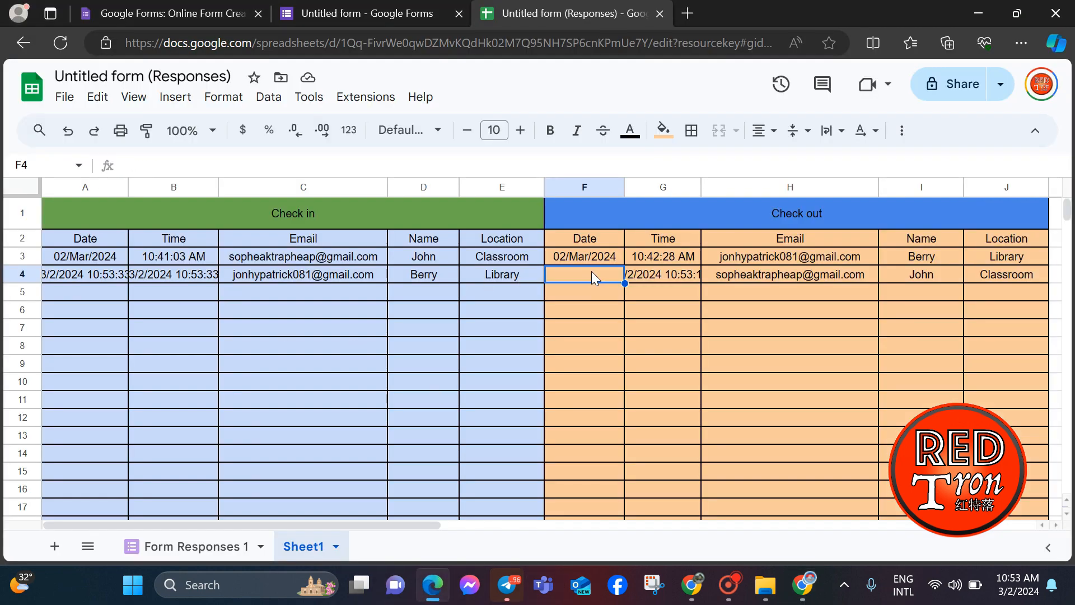
{"action": "key", "text": "Up"}
{"action": "left_click_drag", "start_coordinate": [622, 266], "coordinate": [587, 507]}
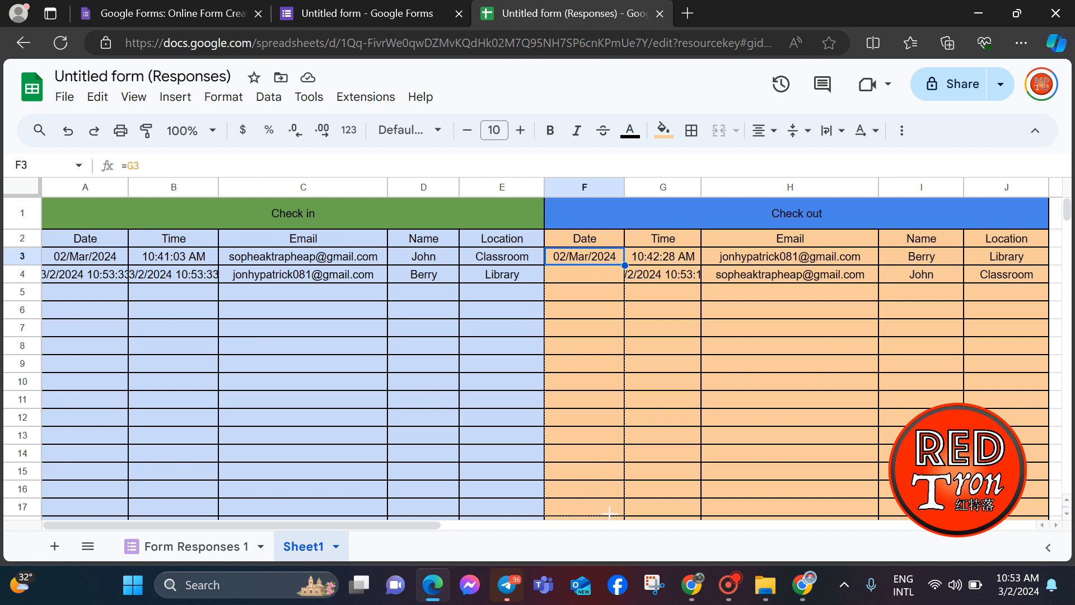
{"action": "left_click", "coordinate": [697, 342]}
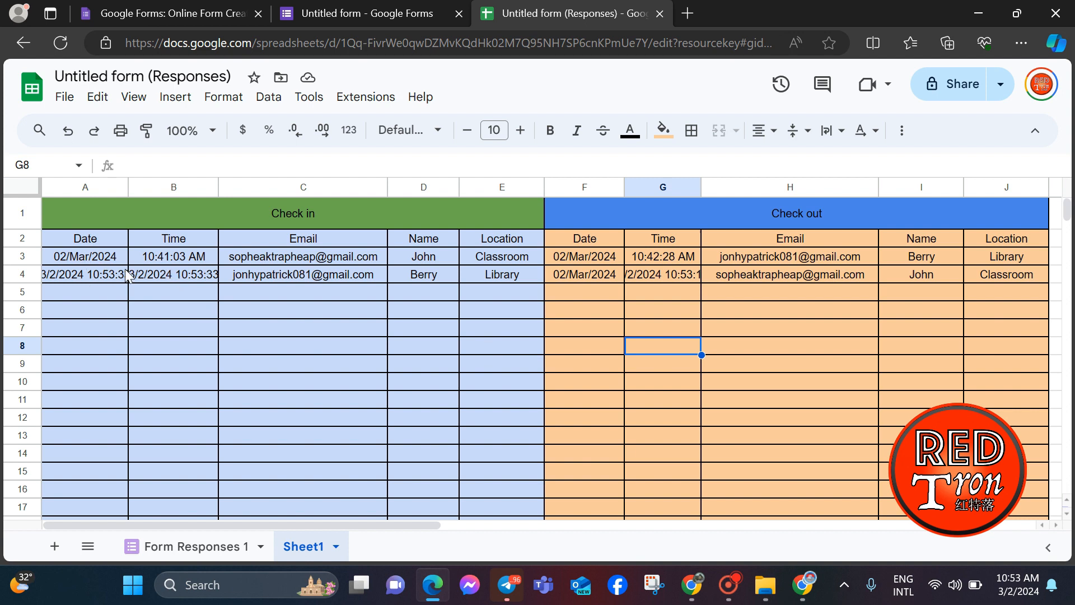
Step: Apply the 26/Sep/2008 date format to columns A and B of the Check in table
{"action": "left_click_drag", "start_coordinate": [82, 193], "coordinate": [161, 183]}
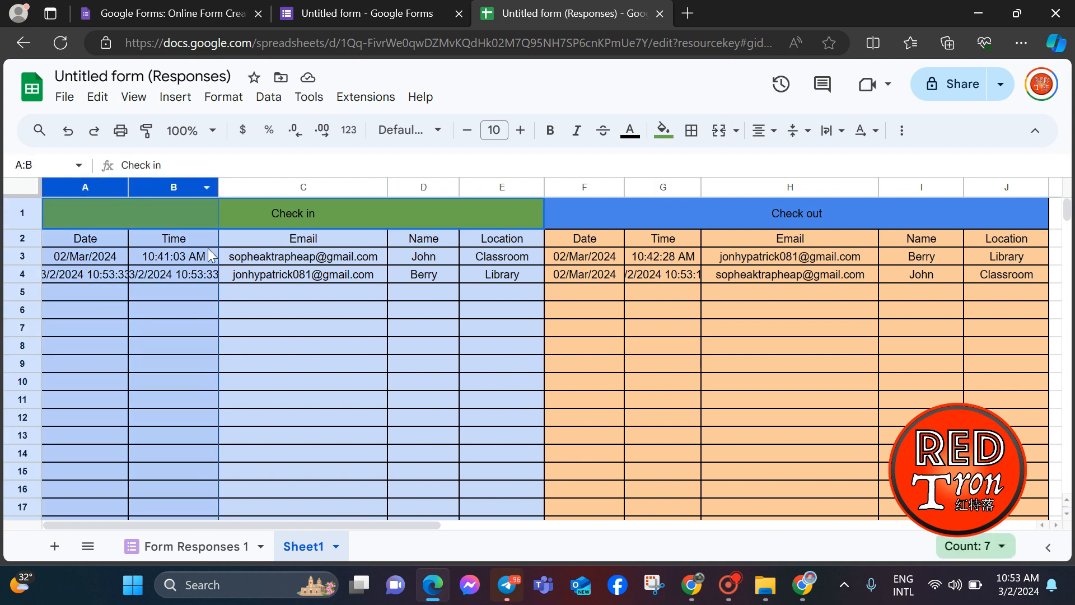
{"action": "left_click", "coordinate": [223, 97]}
{"action": "mouse_move", "coordinate": [347, 169]}
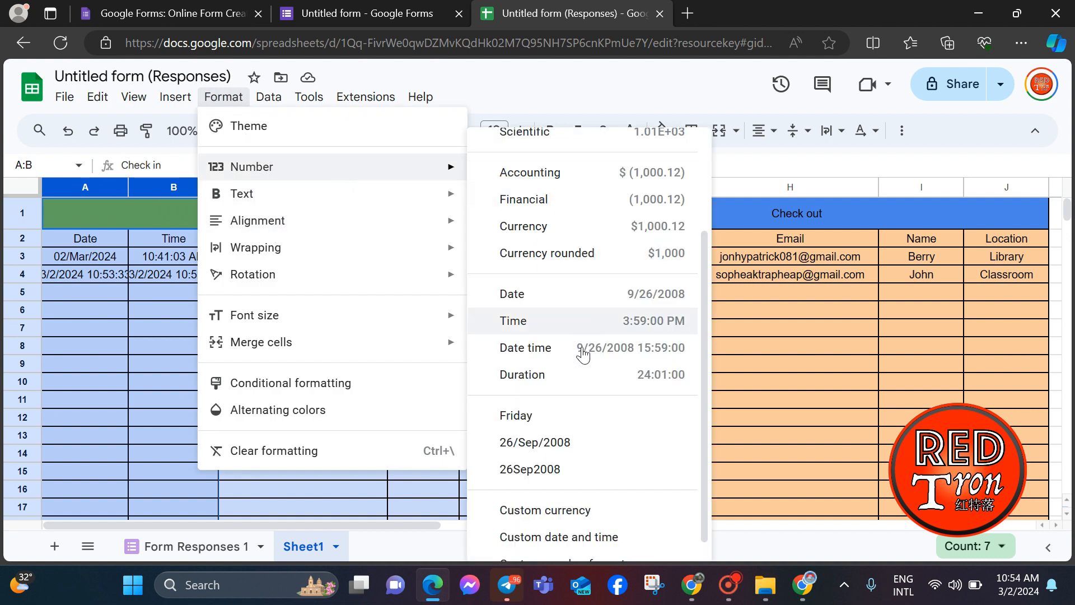
{"action": "left_click", "coordinate": [568, 448]}
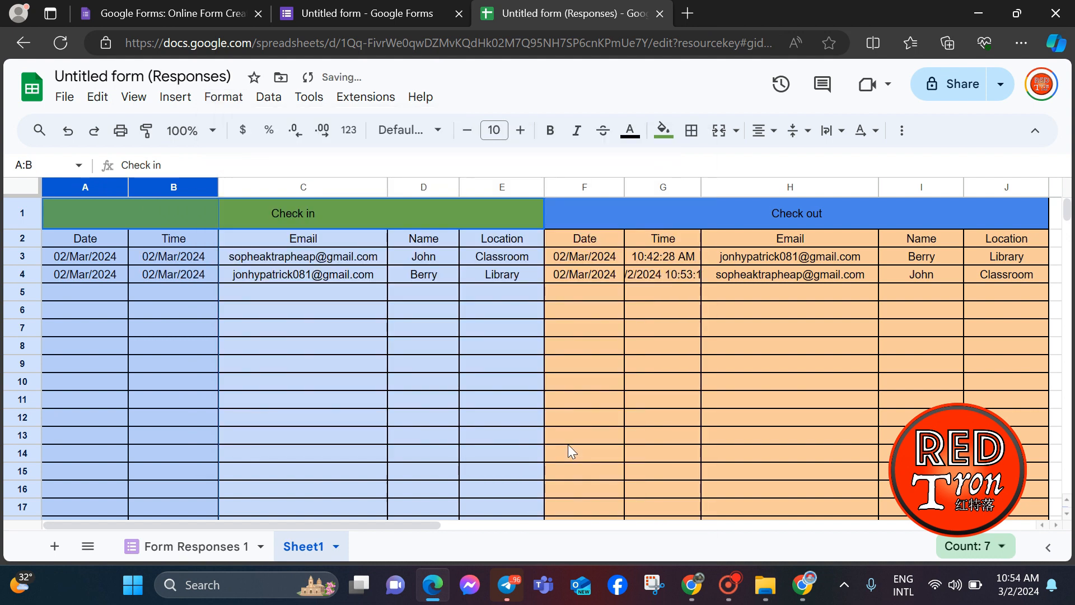
{"action": "left_click", "coordinate": [253, 362]}
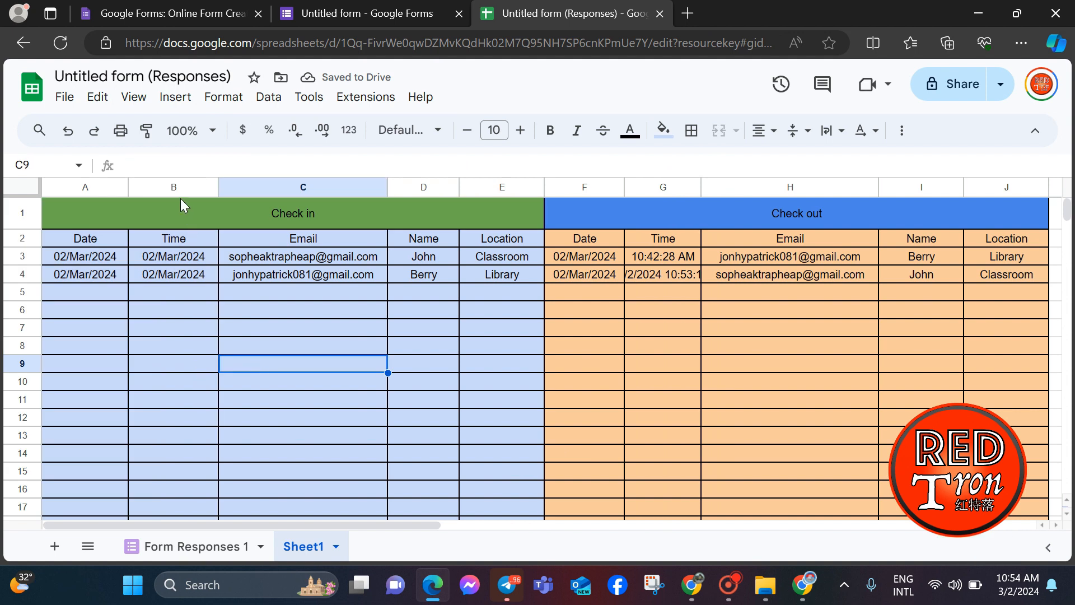
Step: Apply the Time number format to column B of the Check in table
{"action": "left_click", "coordinate": [193, 180]}
{"action": "left_click", "coordinate": [223, 97]}
{"action": "mouse_move", "coordinate": [287, 170]}
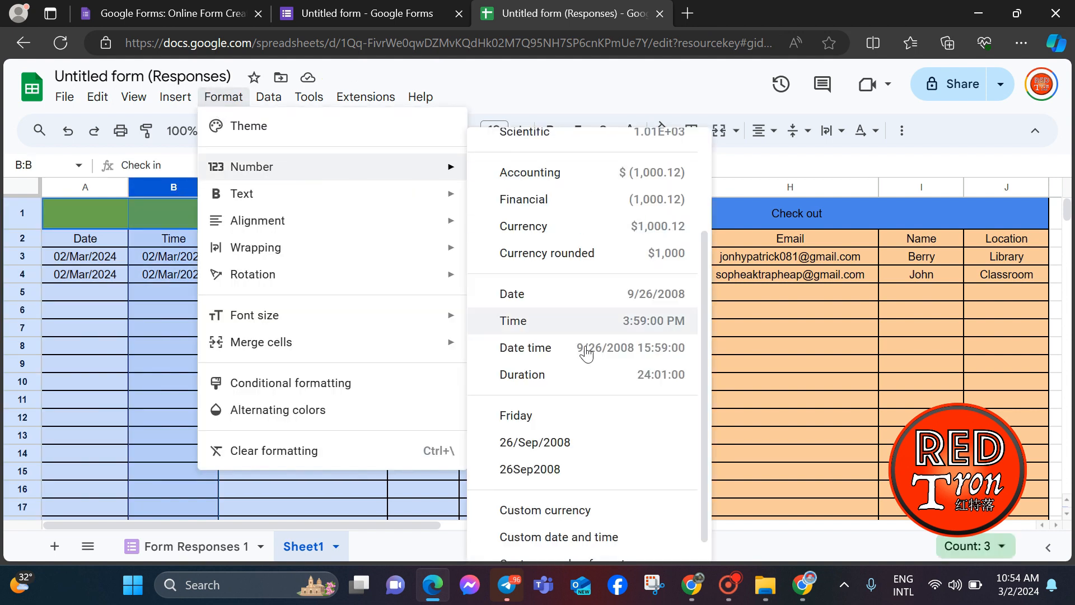
{"action": "left_click", "coordinate": [580, 321]}
{"action": "left_click", "coordinate": [652, 408]}
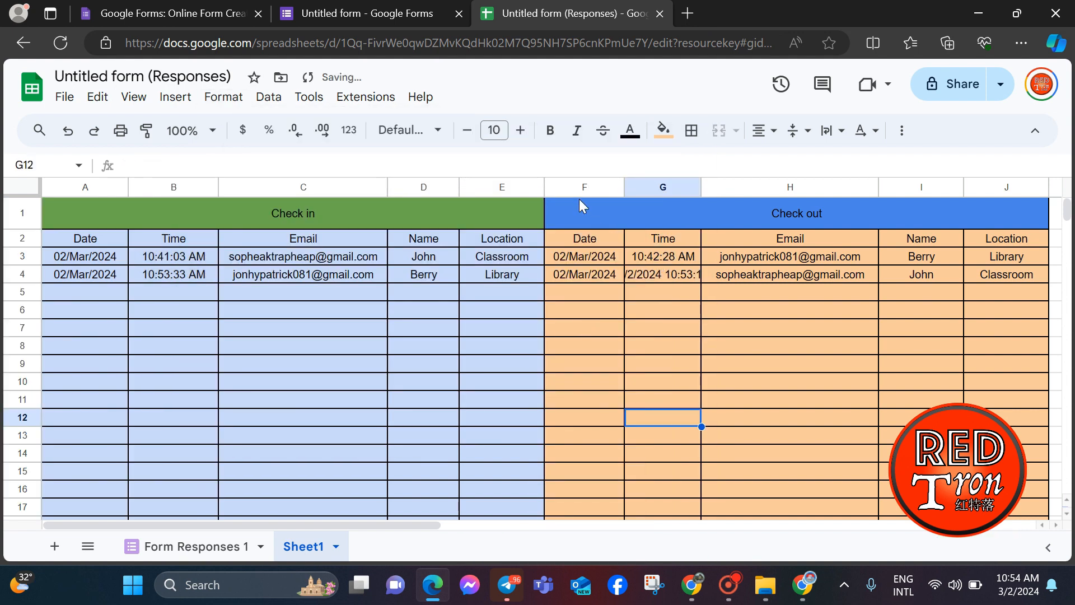
Step: Apply the Time number format to column G of the Check out table
{"action": "left_click", "coordinate": [650, 188]}
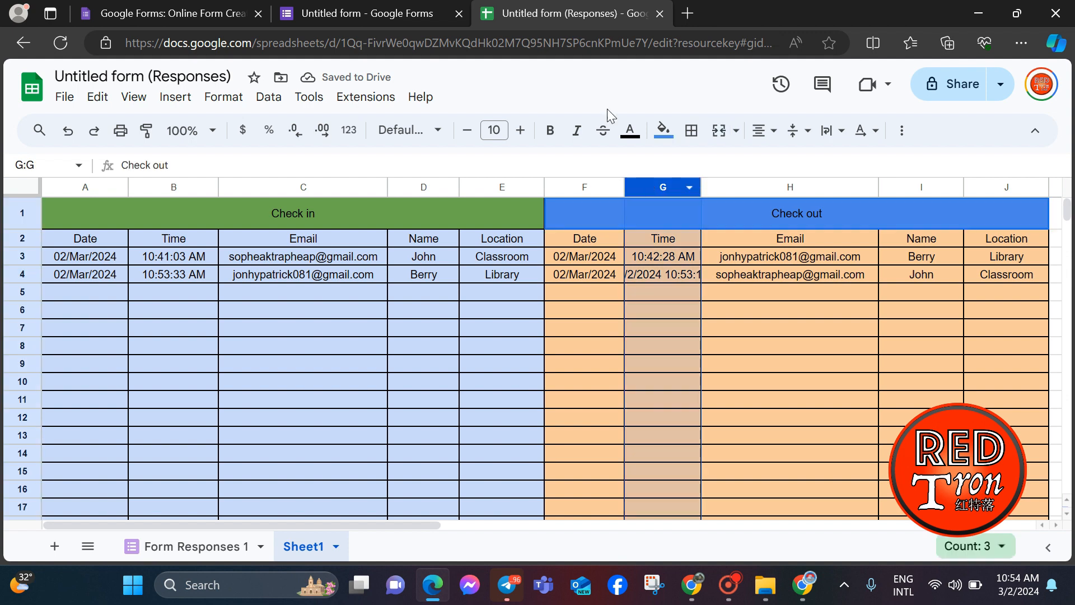
{"action": "left_click", "coordinate": [222, 101]}
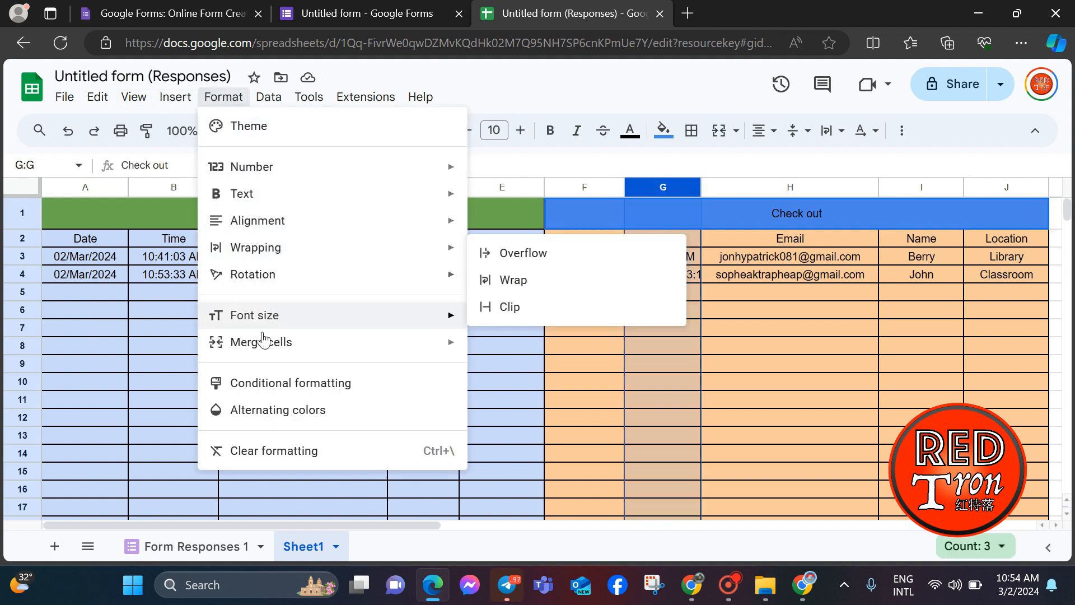
{"action": "mouse_move", "coordinate": [256, 163]}
{"action": "left_click", "coordinate": [552, 324]}
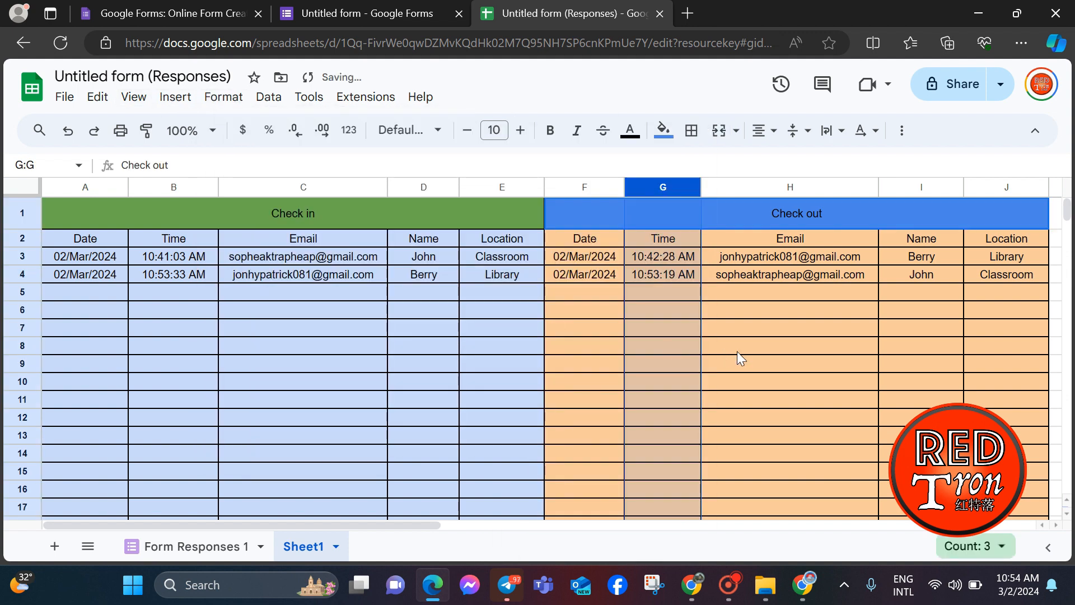
{"action": "left_click", "coordinate": [736, 351]}
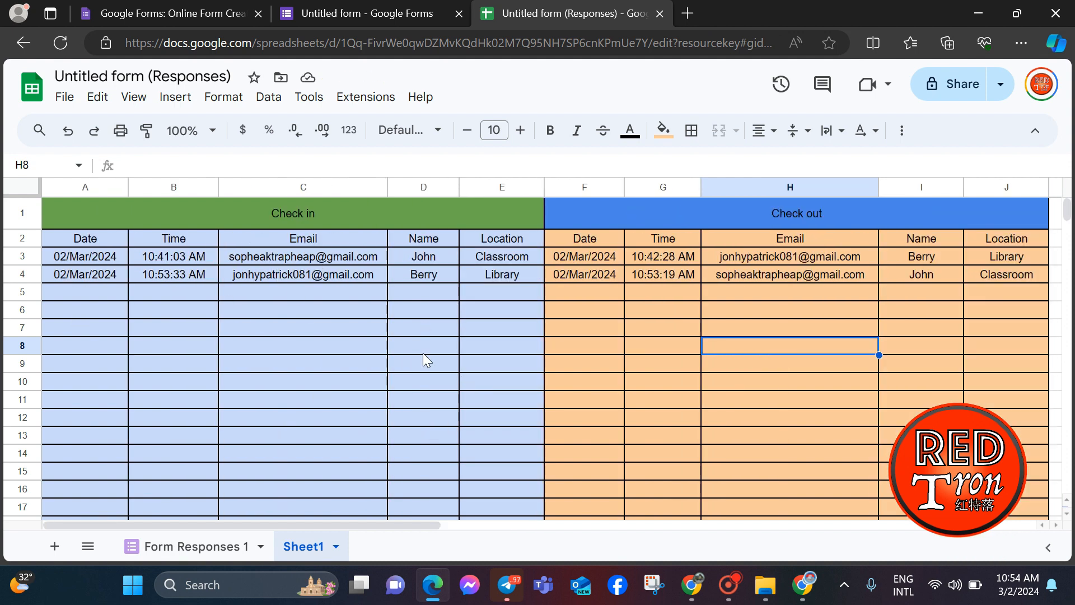
Step: Review the Check in and Check out tables on Sheet1 and compare them with the raw entries in Form Responses 1
{"action": "right_click", "coordinate": [486, 333]}
{"action": "left_click", "coordinate": [311, 400]}
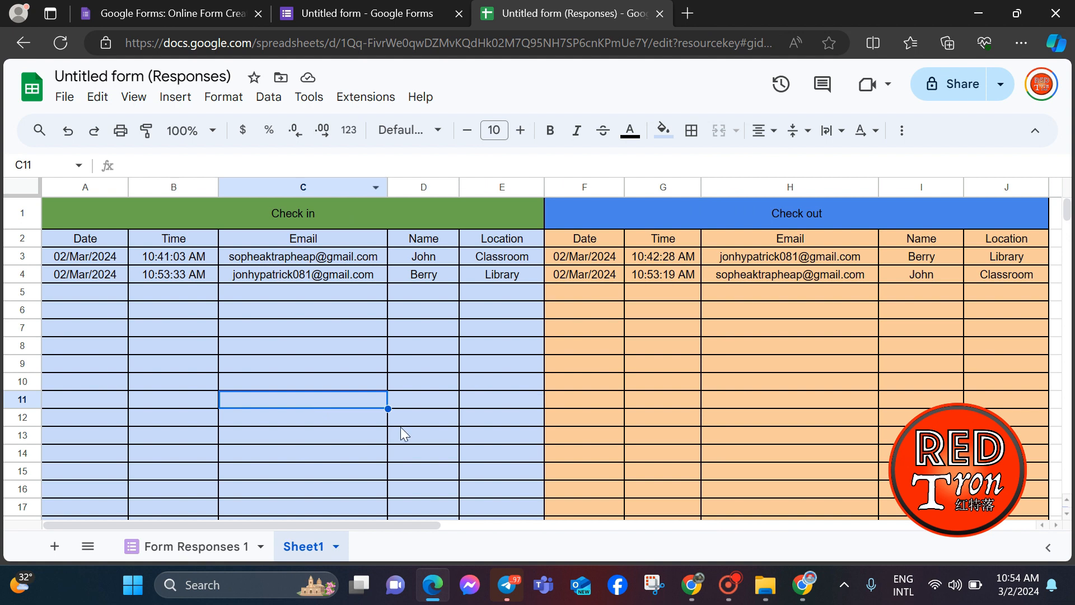
{"action": "scroll", "coordinate": [709, 320], "scroll_direction": "right", "scroll_amount": 3}
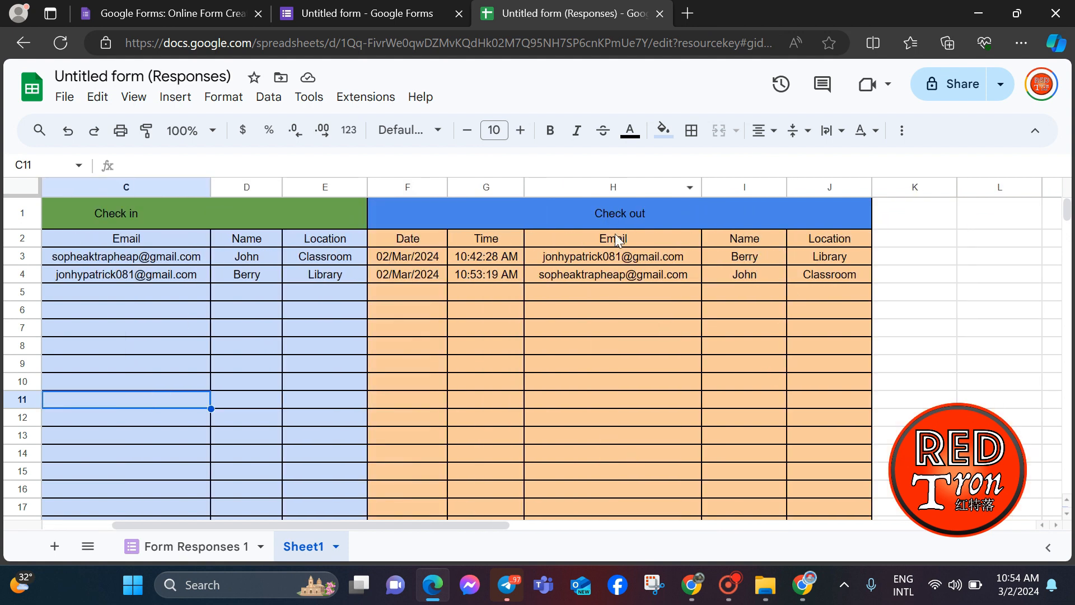
{"action": "scroll", "coordinate": [388, 327], "scroll_direction": "left", "scroll_amount": 2}
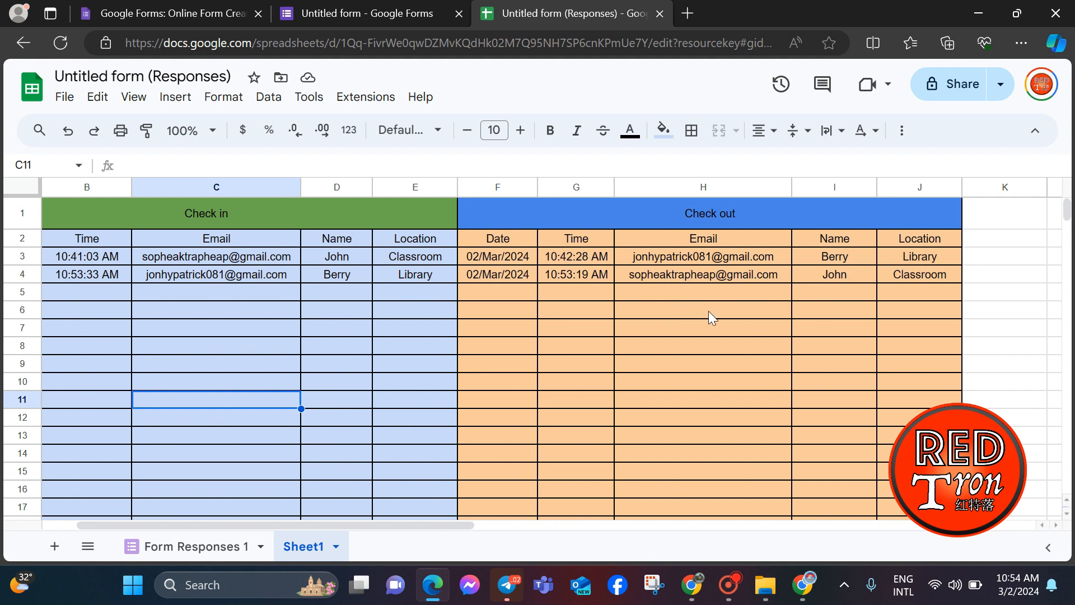
{"action": "scroll", "coordinate": [492, 287], "scroll_direction": "left", "scroll_amount": 2}
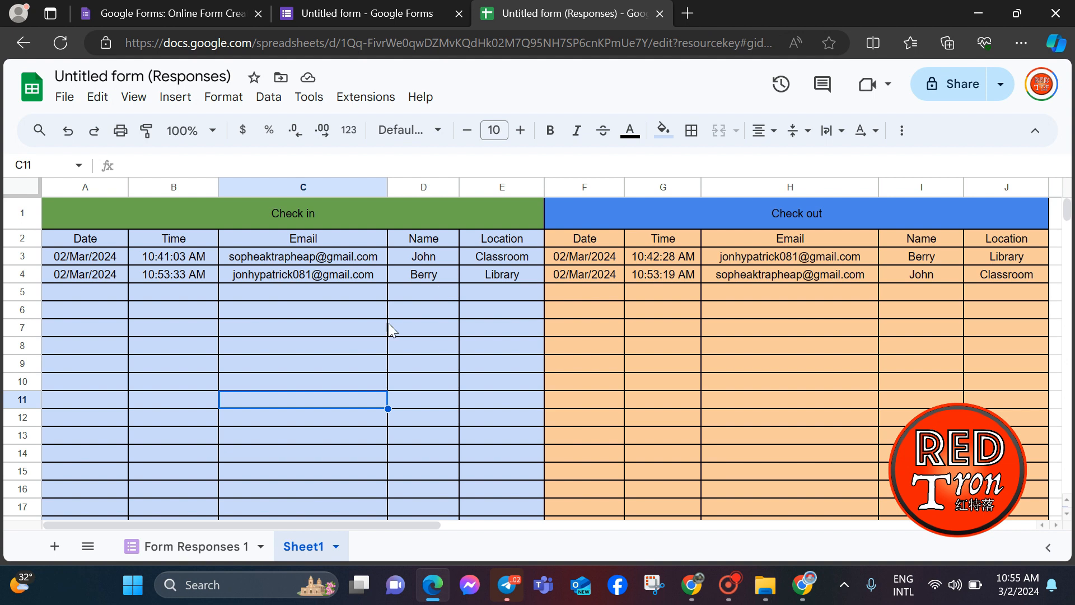
{"action": "left_click", "coordinate": [196, 546]}
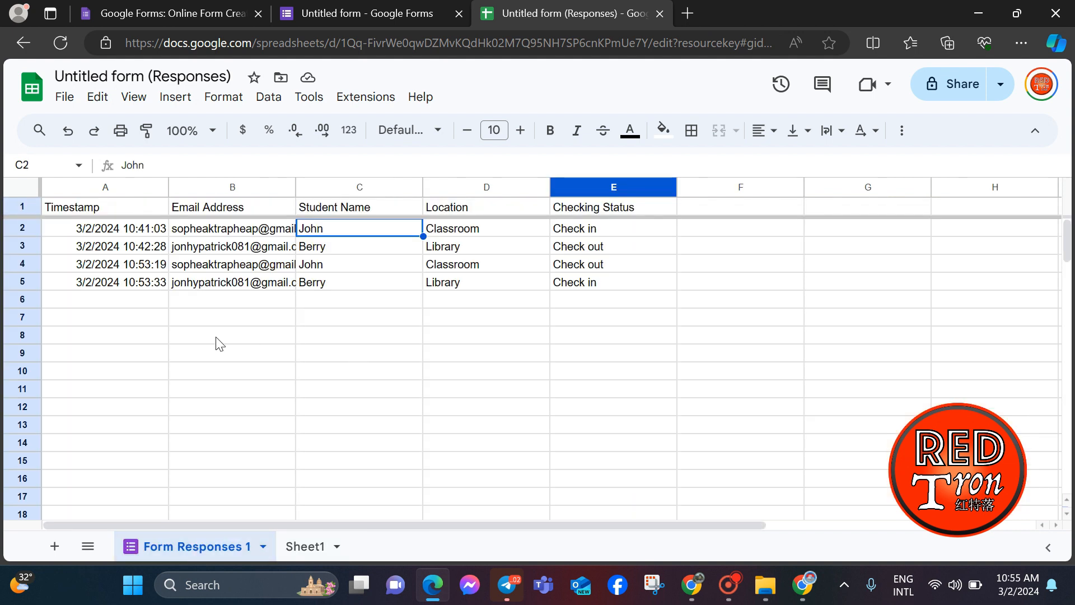
{"action": "scroll", "coordinate": [268, 340], "scroll_direction": "down", "scroll_amount": 1}
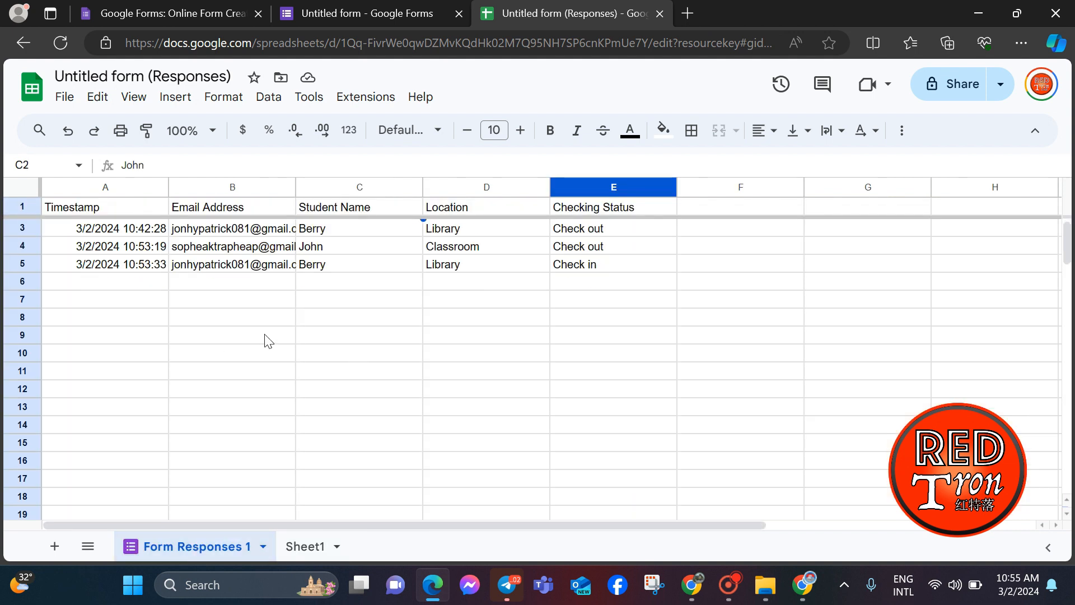
{"action": "scroll", "coordinate": [268, 340], "scroll_direction": "up", "scroll_amount": 1}
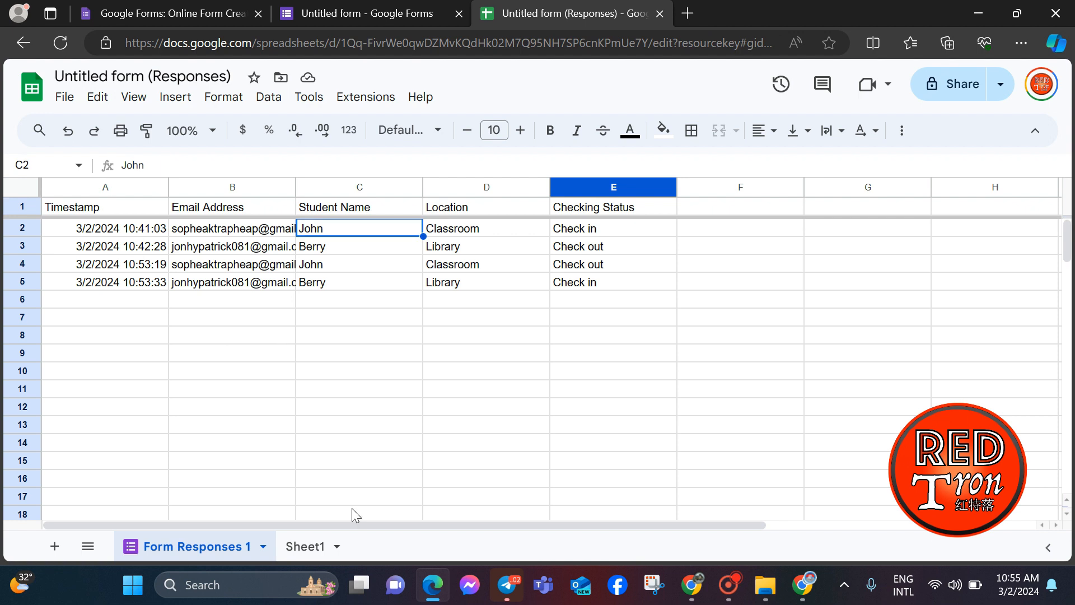
{"action": "left_click", "coordinate": [317, 550]}
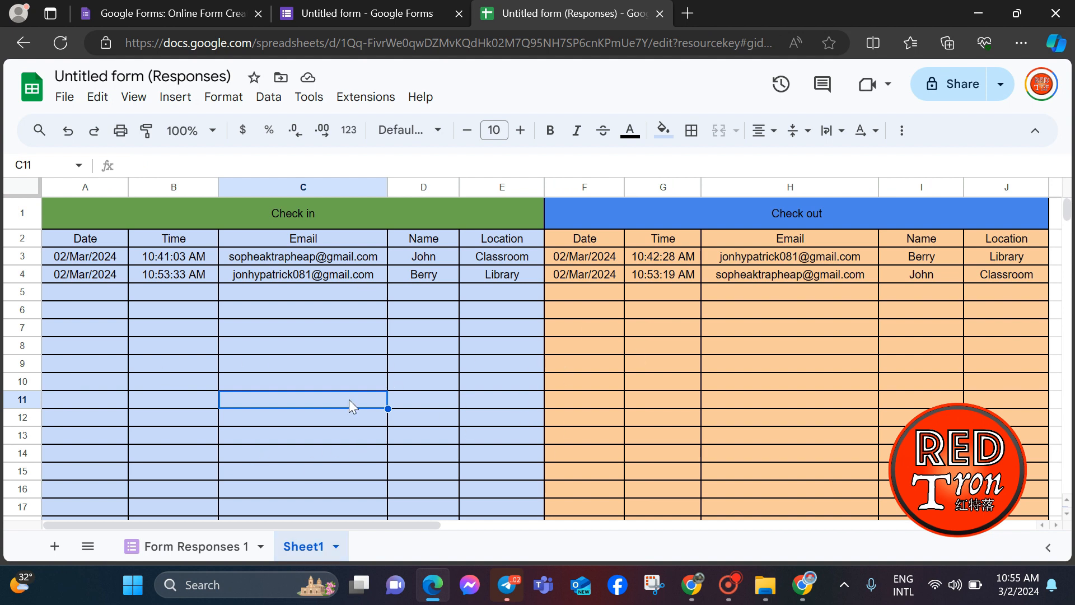
Step: Return to the attendance form, close the Send form dialog, and review the response summary and the form's questions
{"action": "left_click", "coordinate": [375, 14]}
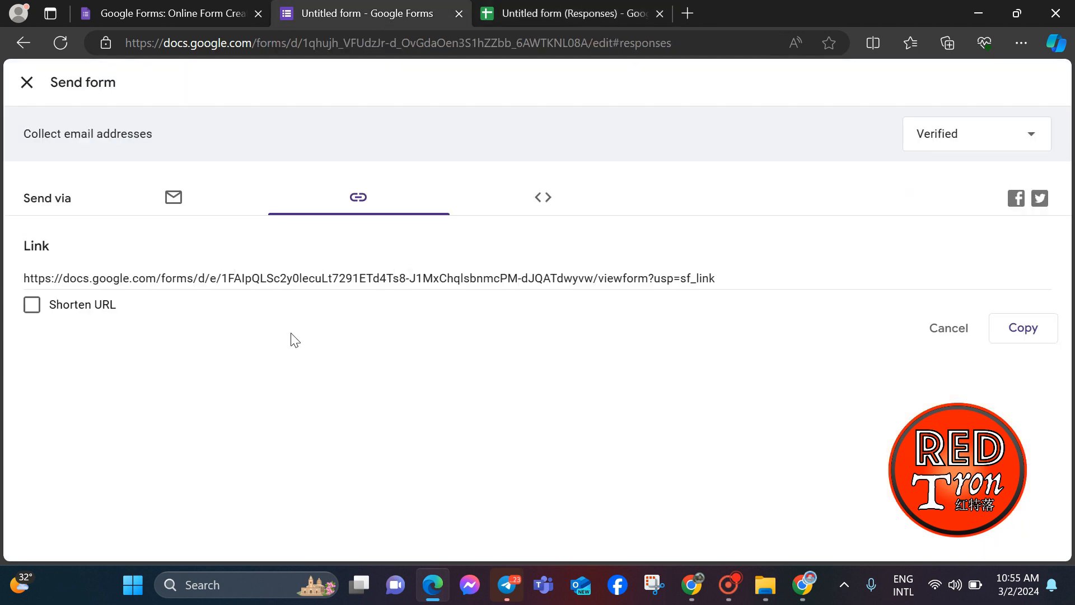
{"action": "left_click", "coordinate": [27, 83]}
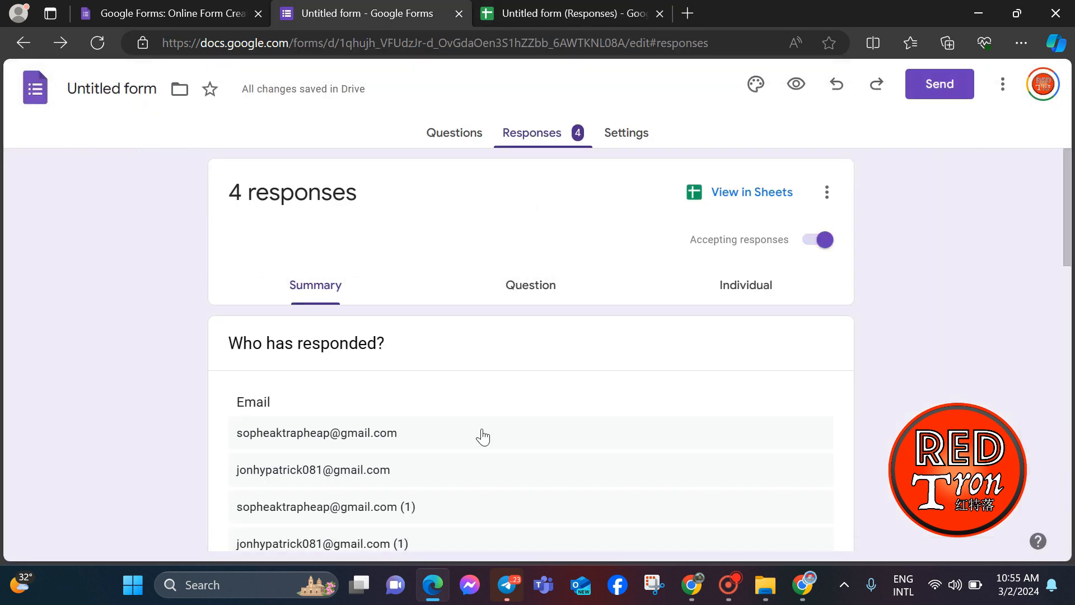
{"action": "scroll", "coordinate": [479, 440], "scroll_direction": "down", "scroll_amount": 3}
{"action": "scroll", "coordinate": [473, 445], "scroll_direction": "up", "scroll_amount": 3}
{"action": "left_click", "coordinate": [452, 132]}
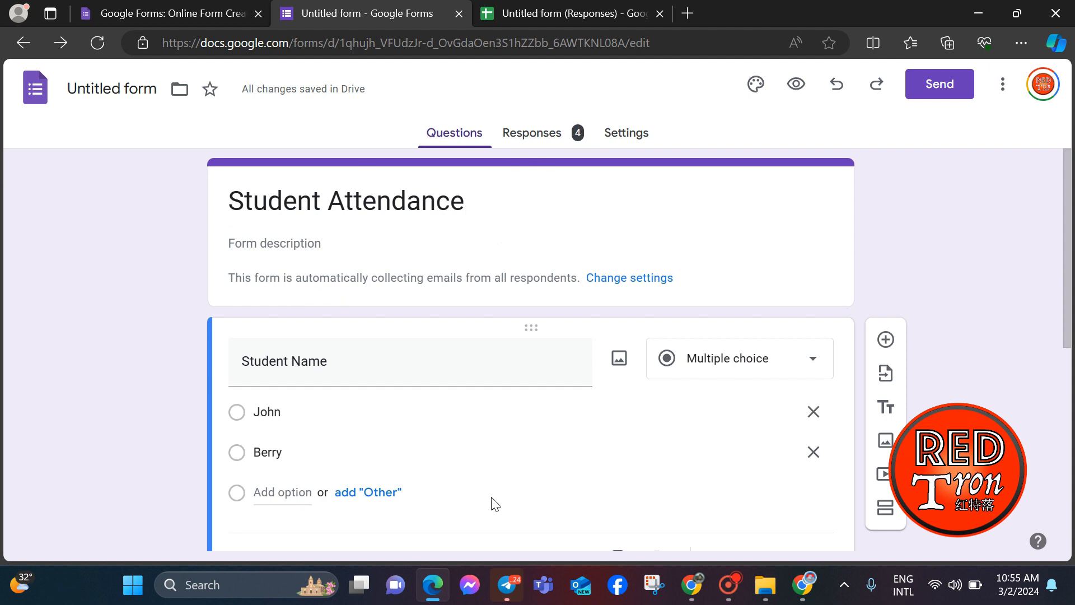
{"action": "scroll", "coordinate": [492, 503], "scroll_direction": "down", "scroll_amount": 3}
{"action": "left_click", "coordinate": [290, 223]}
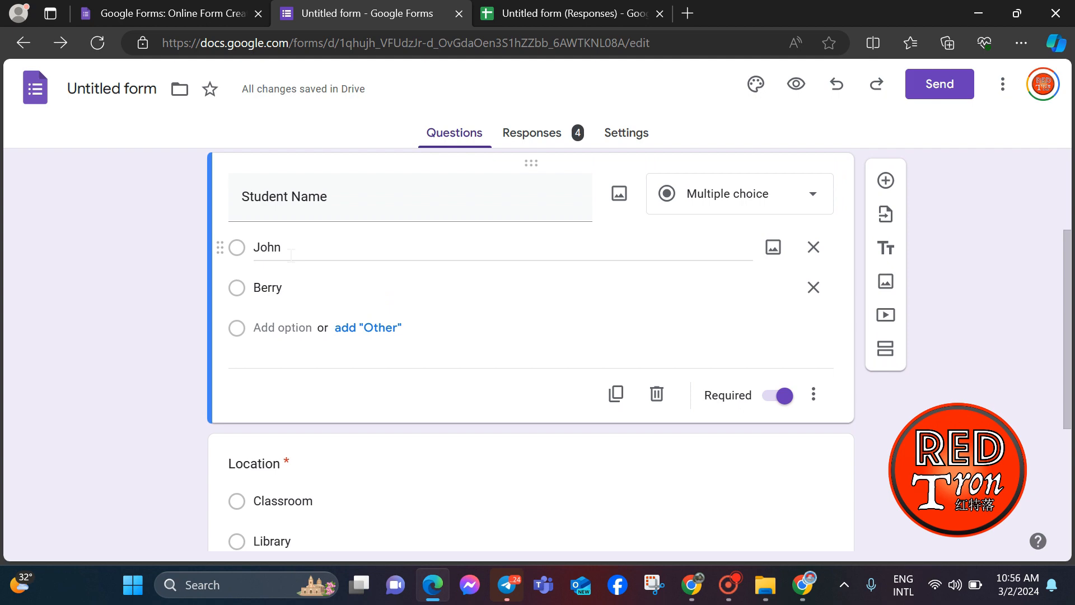
Step: Open google.com in a new browser tab, search for "qr generator", and open the the-qrcode-generator.com result
{"action": "left_click", "coordinate": [684, 13]}
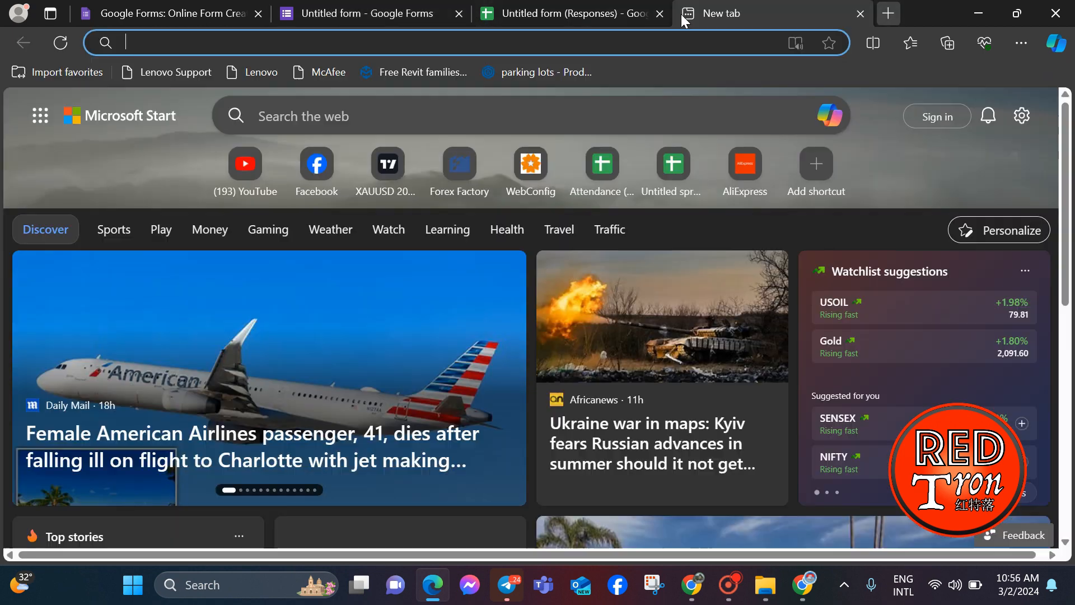
{"action": "type", "text": "google.com"}
{"action": "key", "text": "Return"}
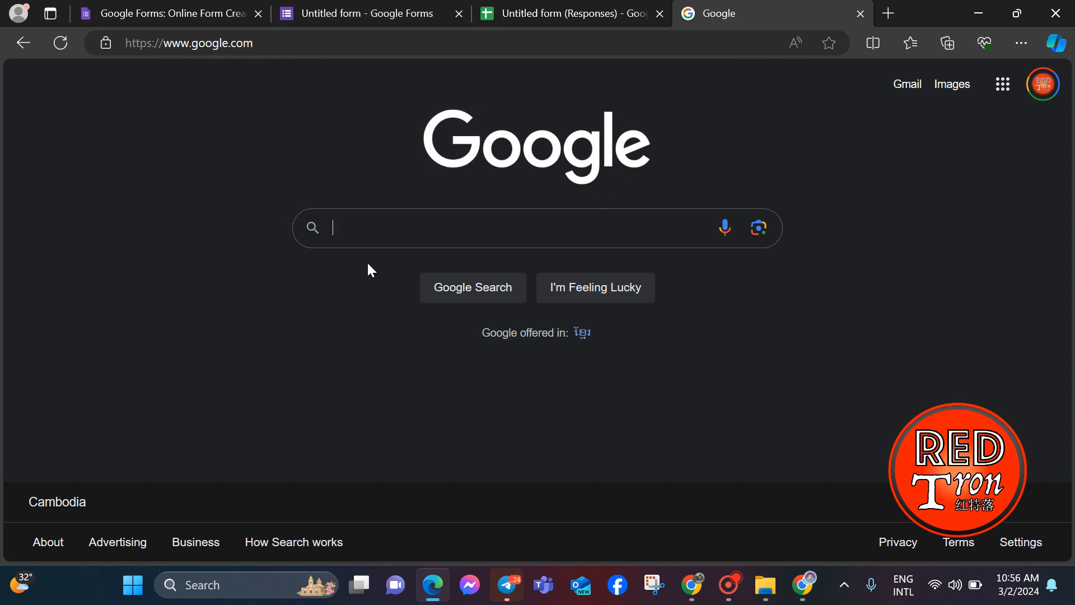
{"action": "type", "text": "qr"}
{"action": "left_click", "coordinate": [367, 263]}
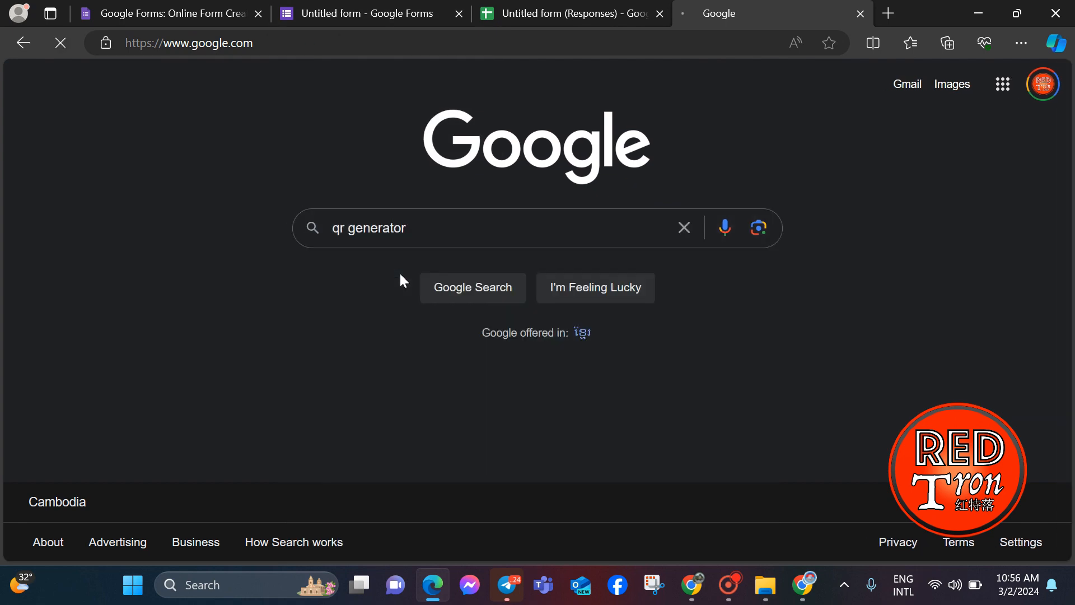
{"action": "scroll", "coordinate": [219, 426], "scroll_direction": "down", "scroll_amount": 7}
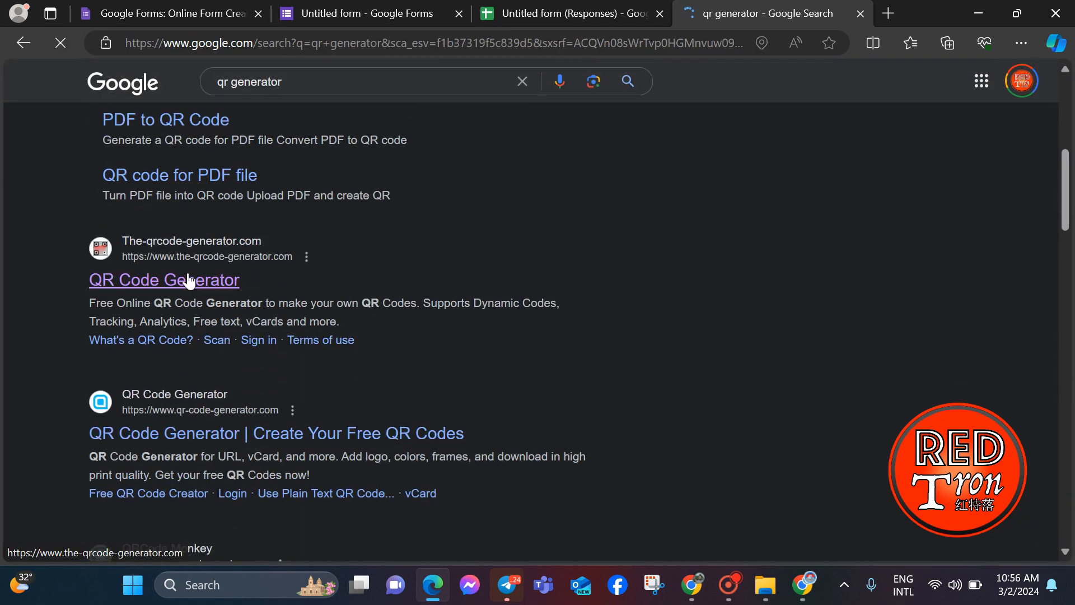
{"action": "left_click", "coordinate": [190, 280]}
Step: Copy the attendance form's shortened link and paste it as the URL in the QR code generator
{"action": "left_click", "coordinate": [384, 11]}
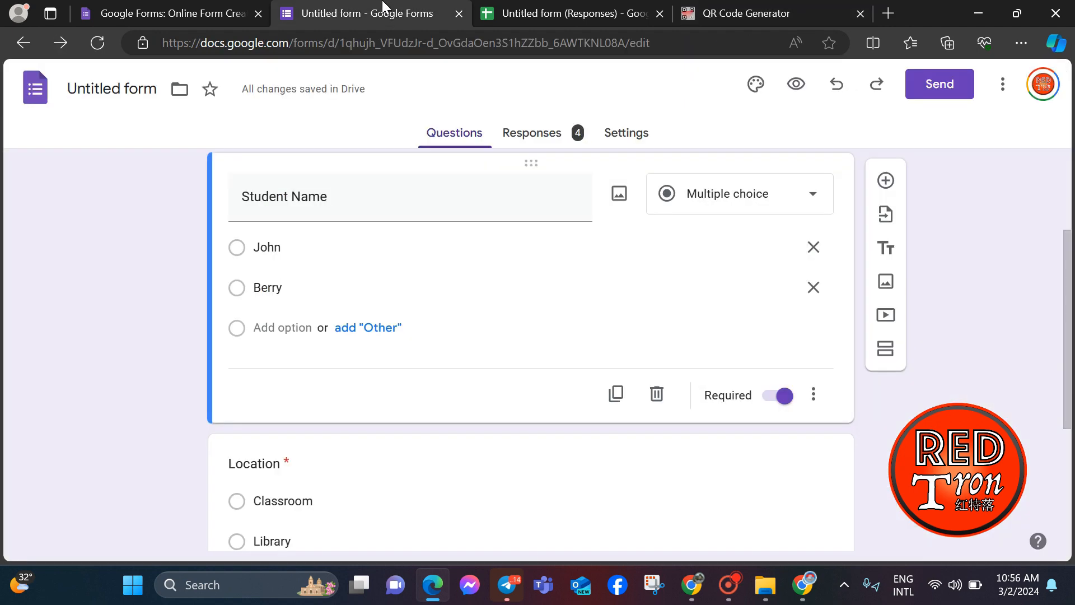
{"action": "left_click", "coordinate": [945, 97]}
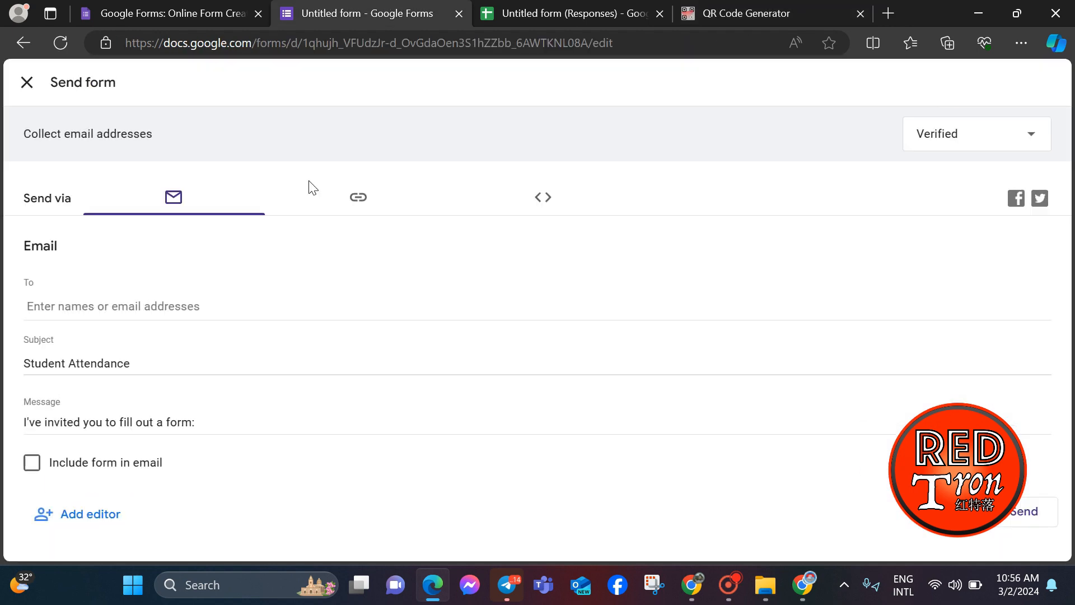
{"action": "left_click", "coordinate": [370, 212]}
{"action": "left_click", "coordinate": [65, 307]}
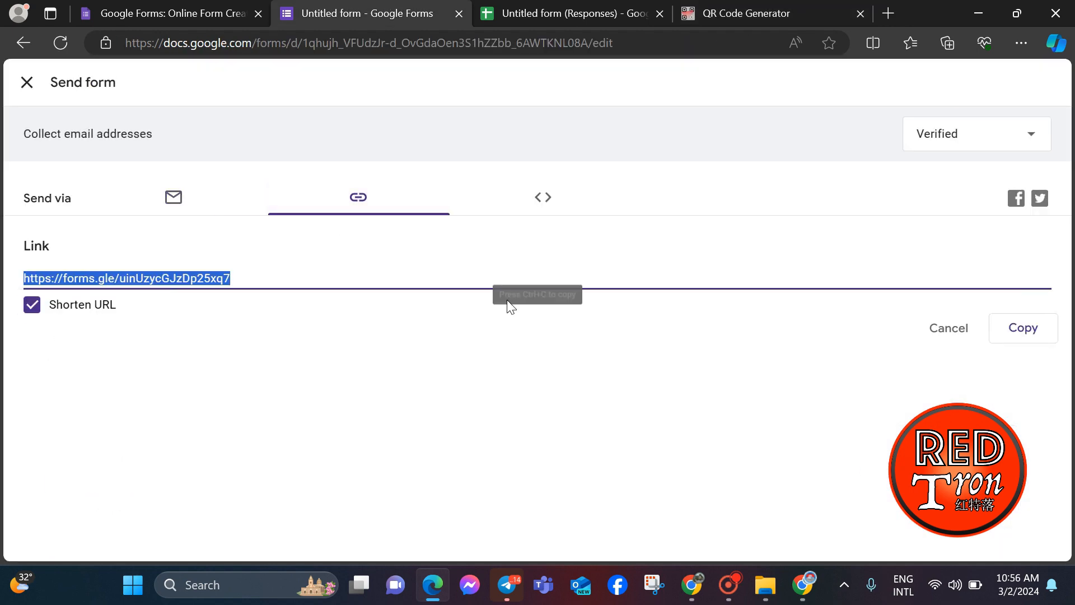
{"action": "key", "text": "ctrl+c"}
{"action": "left_click", "coordinate": [740, 22]}
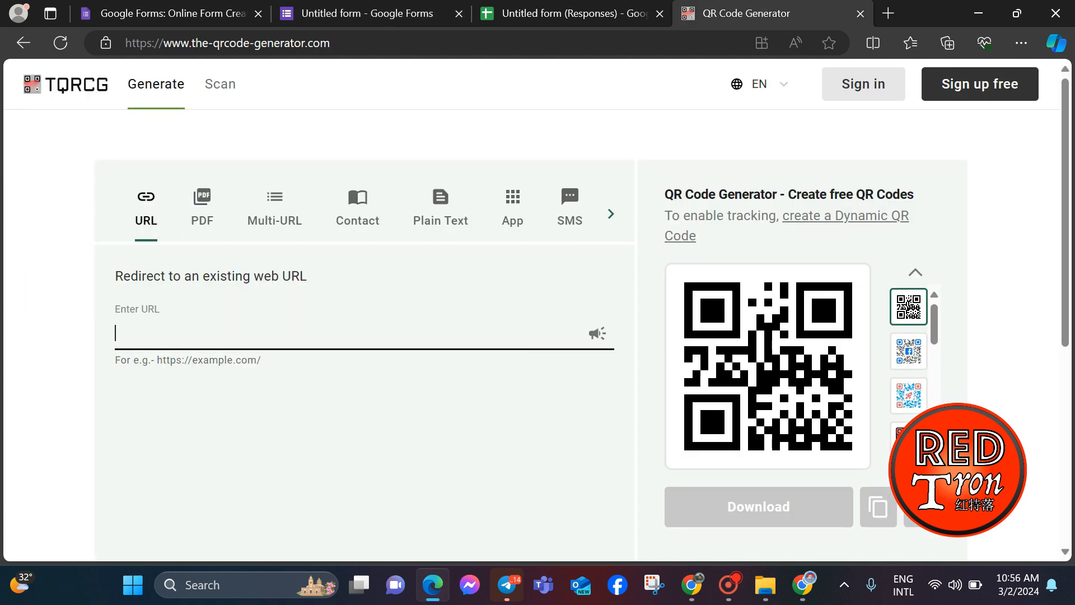
{"action": "key", "text": "ctrl+v"}
Step: Download the QR code with the file name Student Status Check, view the downloaded image, and close it
{"action": "left_click", "coordinate": [787, 503]}
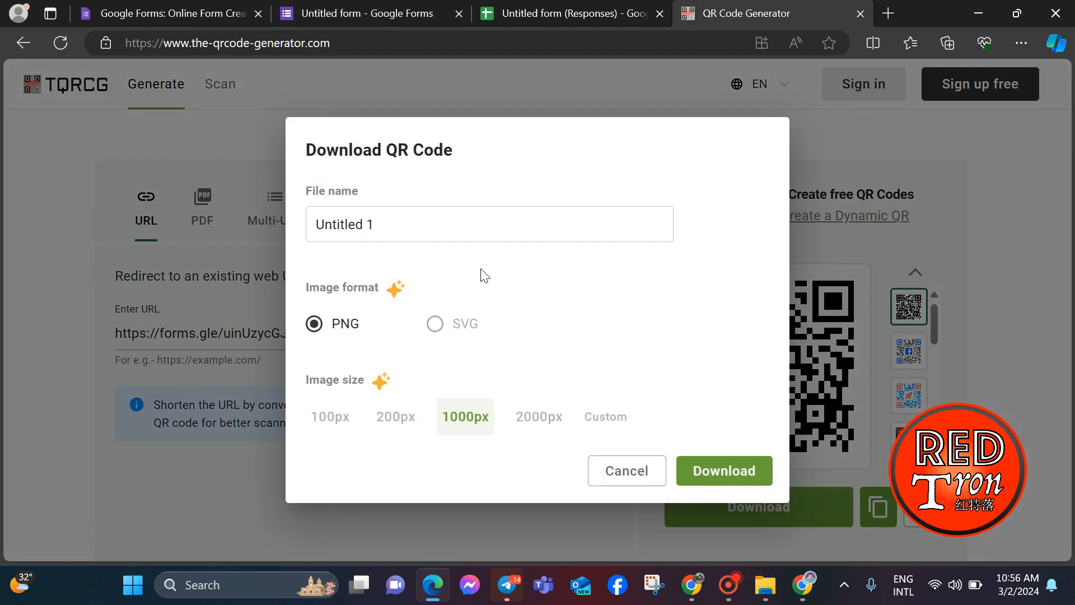
{"action": "triple_click", "coordinate": [400, 220]}
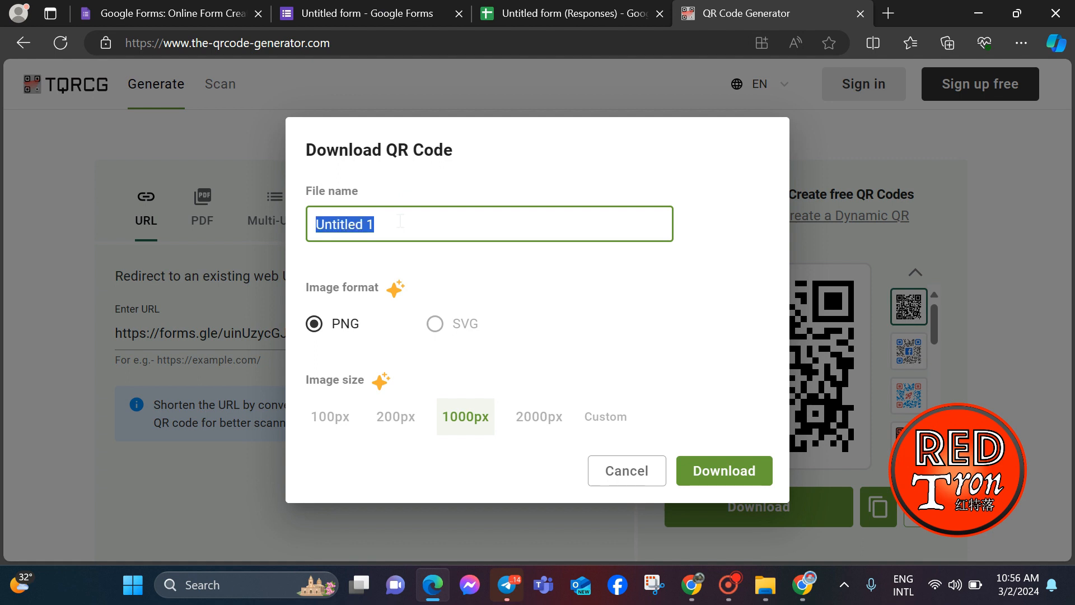
{"action": "type", "text": "Student check"}
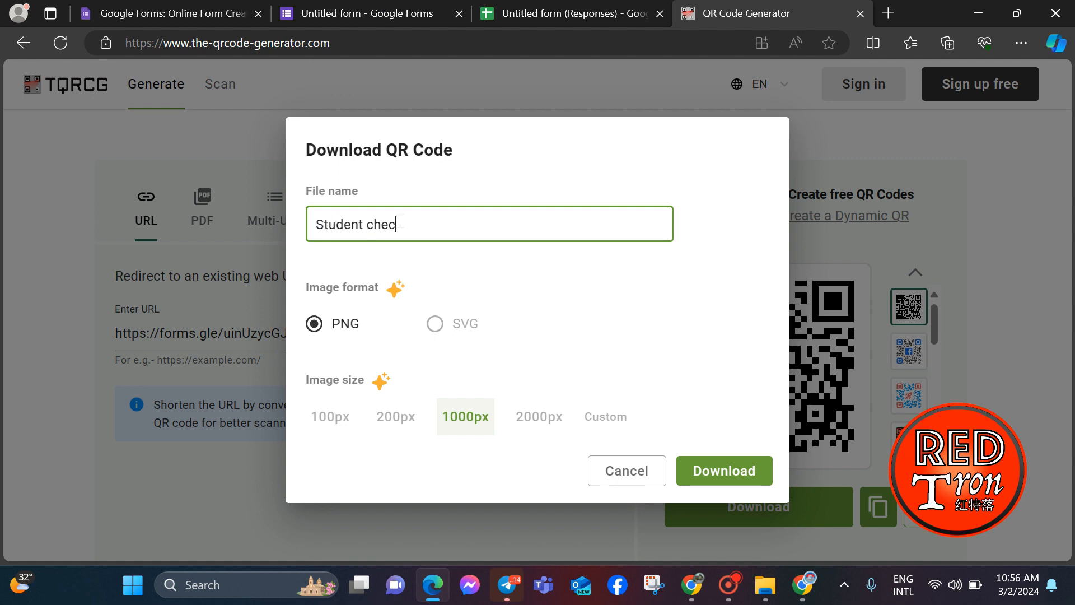
{"action": "key", "text": "BackSpace"}
{"action": "key", "text": "BackSpace"}
{"action": "key", "text": "BackSpace"}
{"action": "key", "text": "BackSpace"}
{"action": "key", "text": "BackSpace"}
{"action": "type", "text": "Status Check"}
{"action": "key", "text": "Return"}
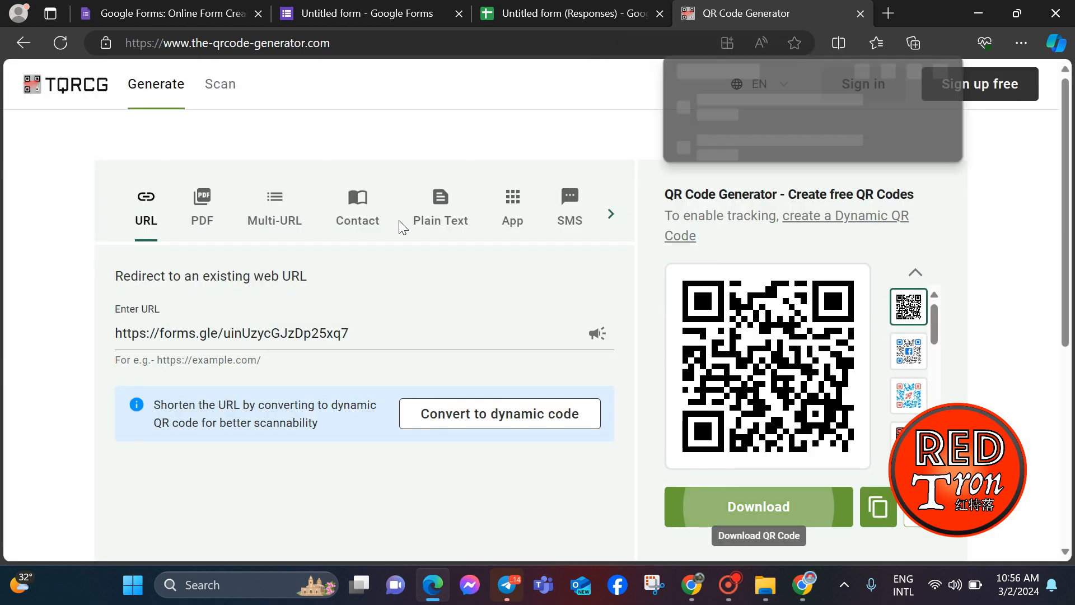
{"action": "left_click", "coordinate": [798, 112]}
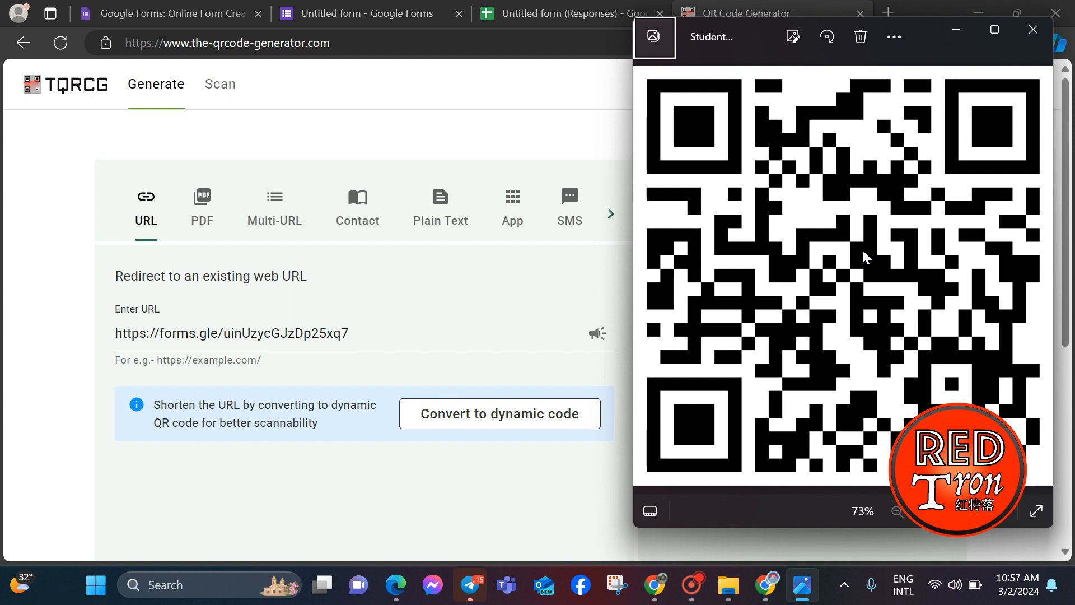
{"action": "left_click", "coordinate": [1033, 29]}
Step: Go back to the attendance form, close the Send form dialog, and look over the Student Name and Location questions
{"action": "left_click", "coordinate": [316, 8]}
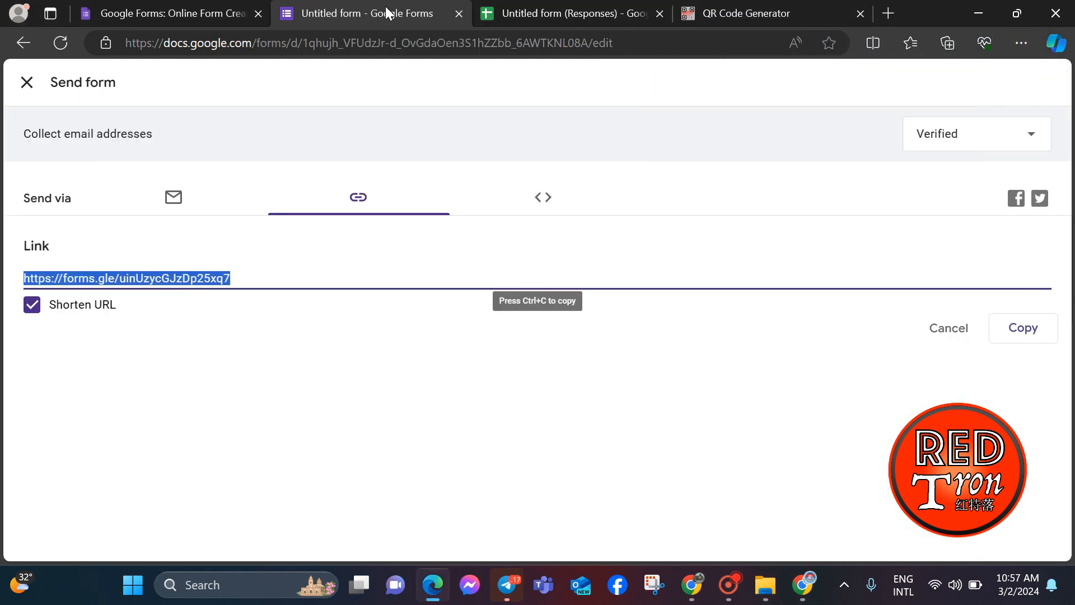
{"action": "left_click", "coordinate": [26, 86]}
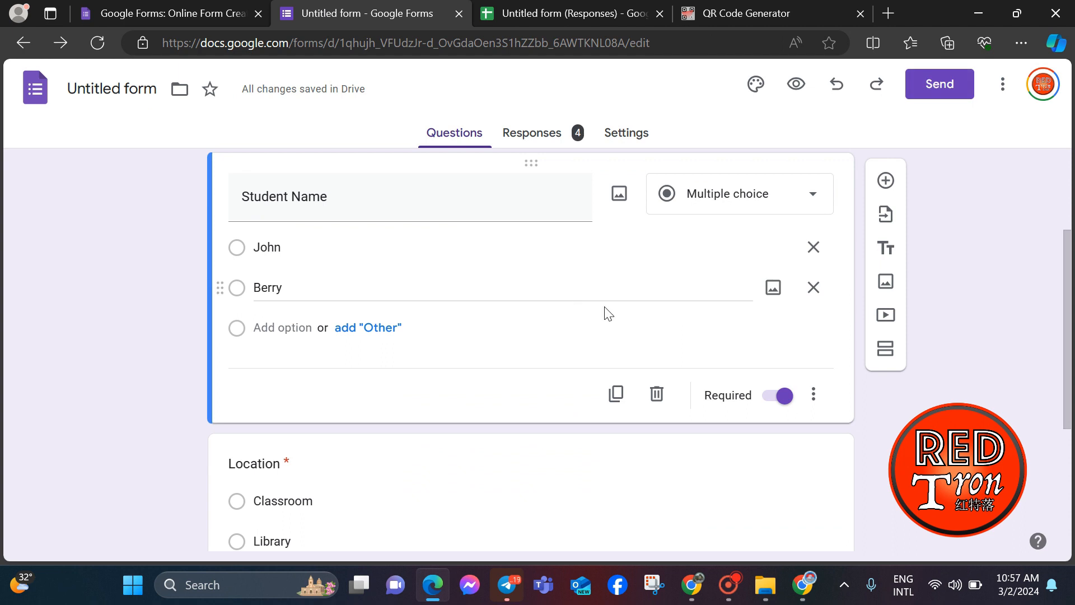
{"action": "scroll", "coordinate": [607, 312], "scroll_direction": "up", "scroll_amount": 2}
{"action": "scroll", "coordinate": [605, 308], "scroll_direction": "down", "scroll_amount": 2}
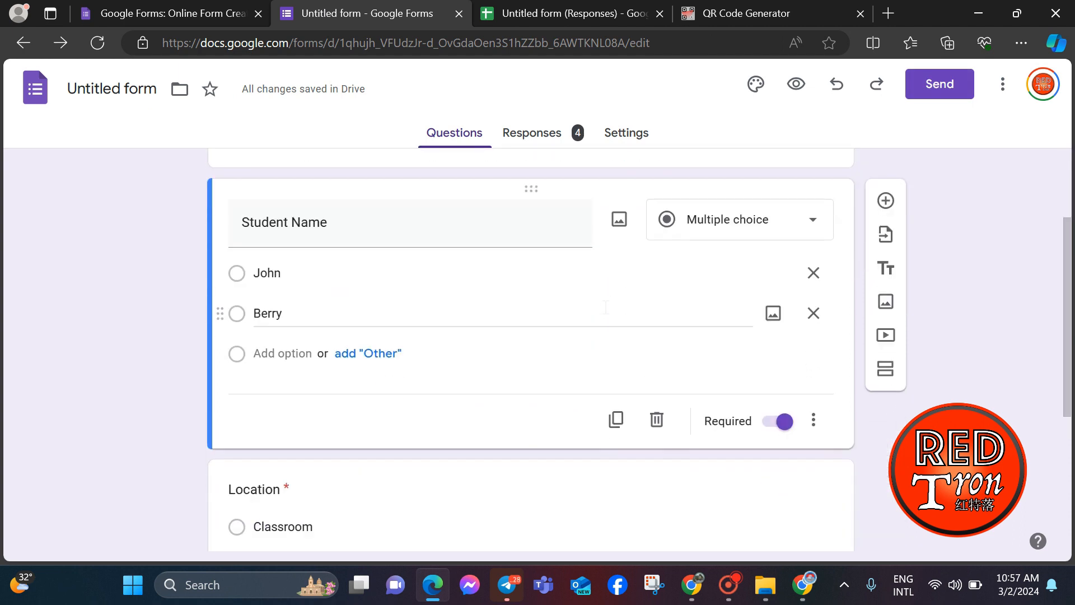
{"action": "scroll", "coordinate": [606, 307], "scroll_direction": "down", "scroll_amount": 1}
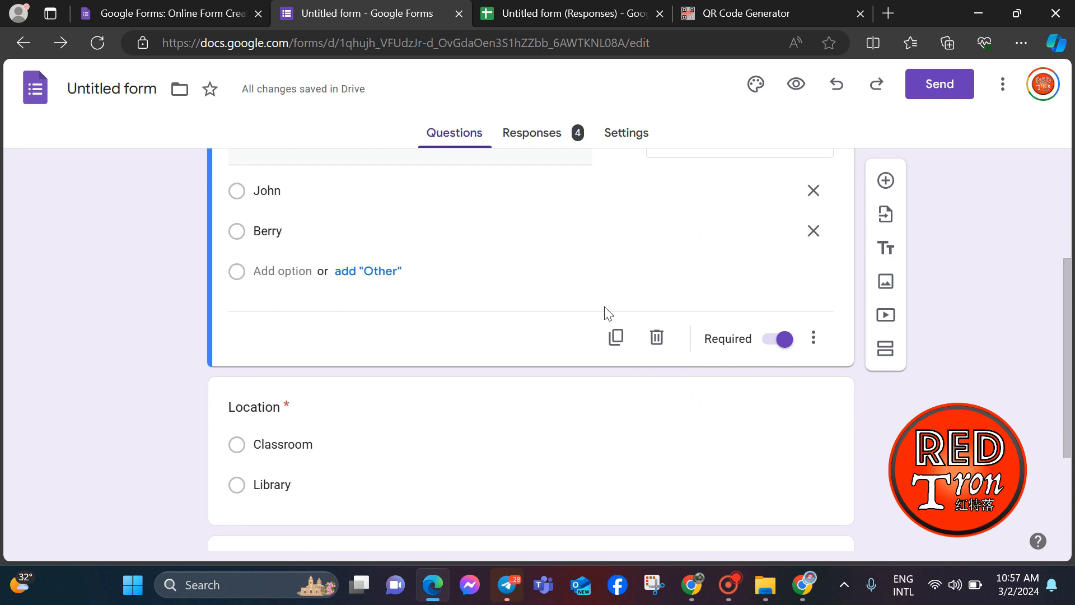
Step: Look over the form's Location and Checking Status questions and return to the Student Attendance title
{"action": "scroll", "coordinate": [608, 311], "scroll_direction": "down", "scroll_amount": 2}
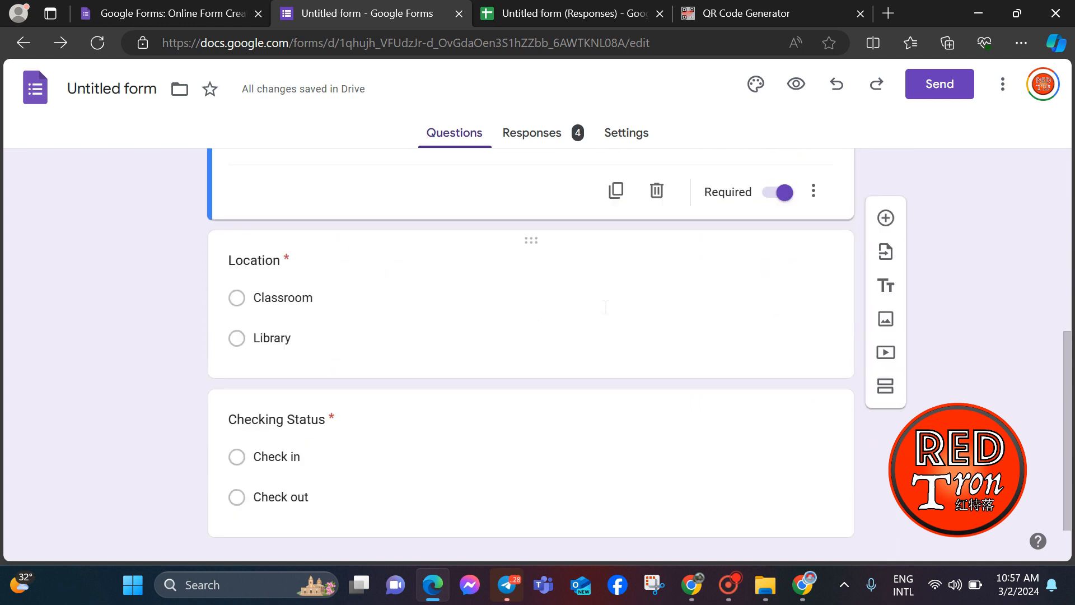
{"action": "scroll", "coordinate": [605, 307], "scroll_direction": "up", "scroll_amount": 5}
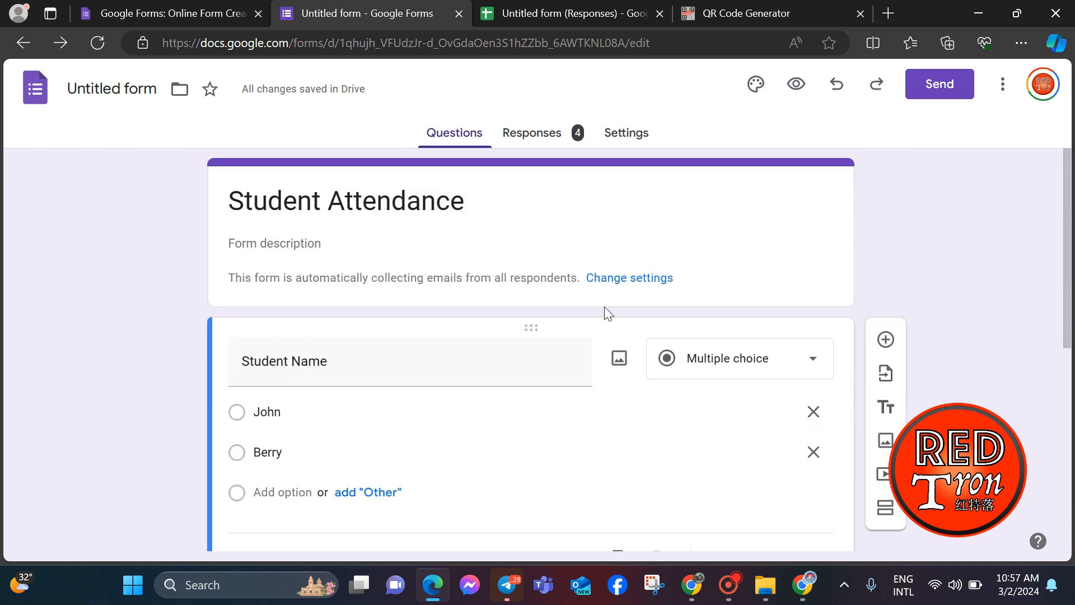
Step: Compare the raw entries in Form Responses 1 with the Check in and Check out tables in Sheet1, and go back to the attendance form
{"action": "left_click", "coordinate": [541, 12]}
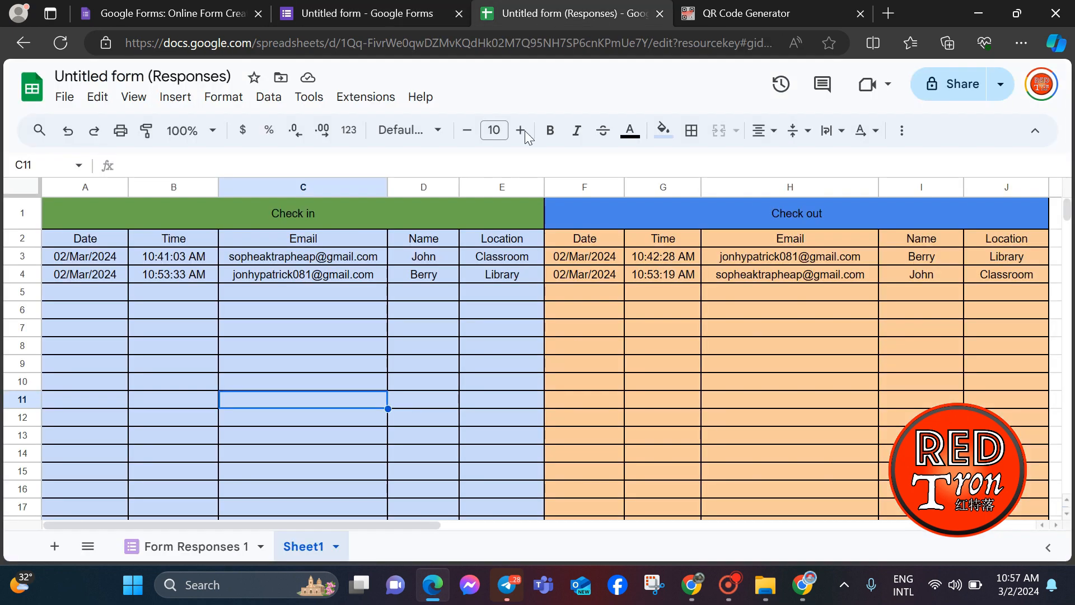
{"action": "left_click", "coordinate": [190, 546]}
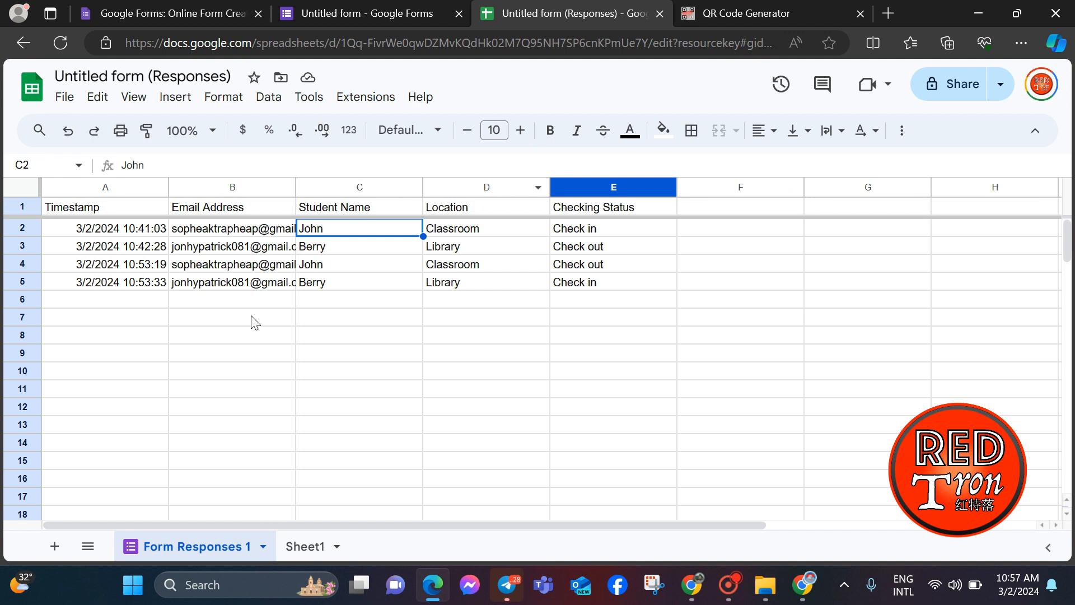
{"action": "left_click", "coordinate": [307, 547]}
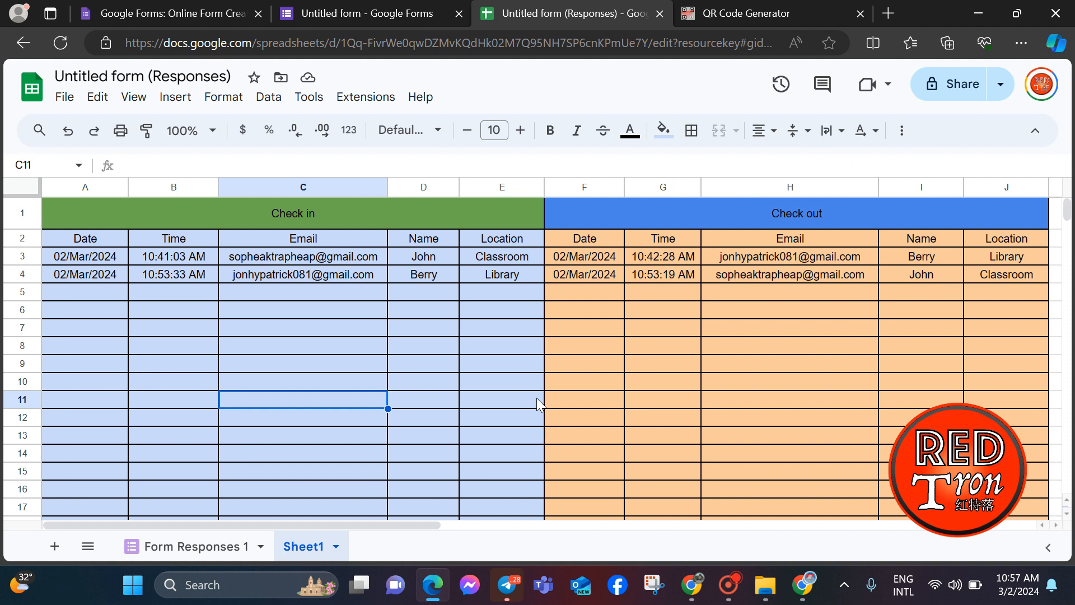
{"action": "left_click", "coordinate": [610, 399]}
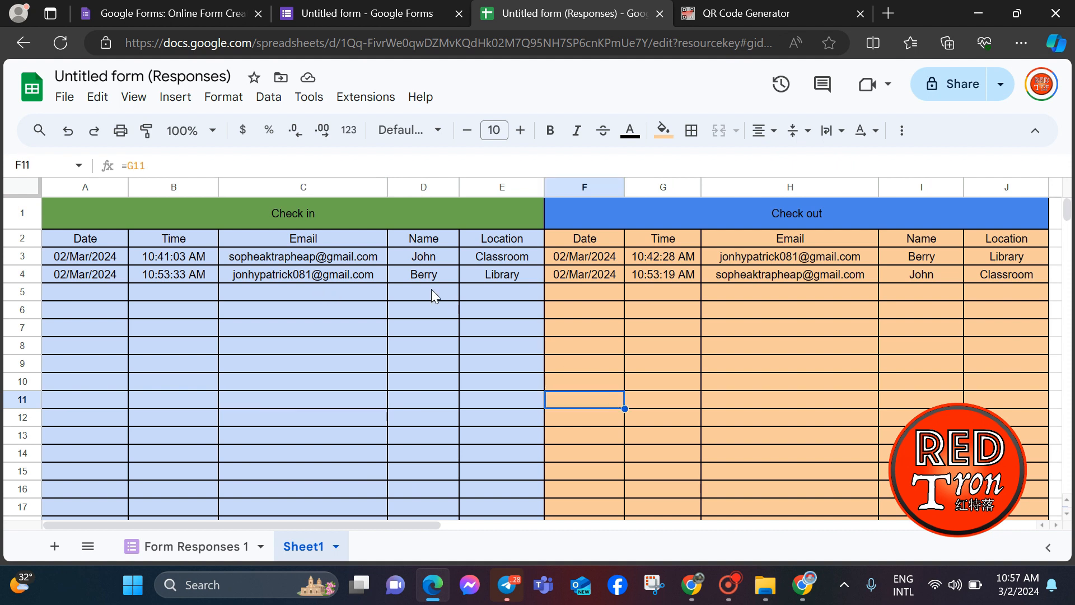
{"action": "left_click", "coordinate": [367, 23]}
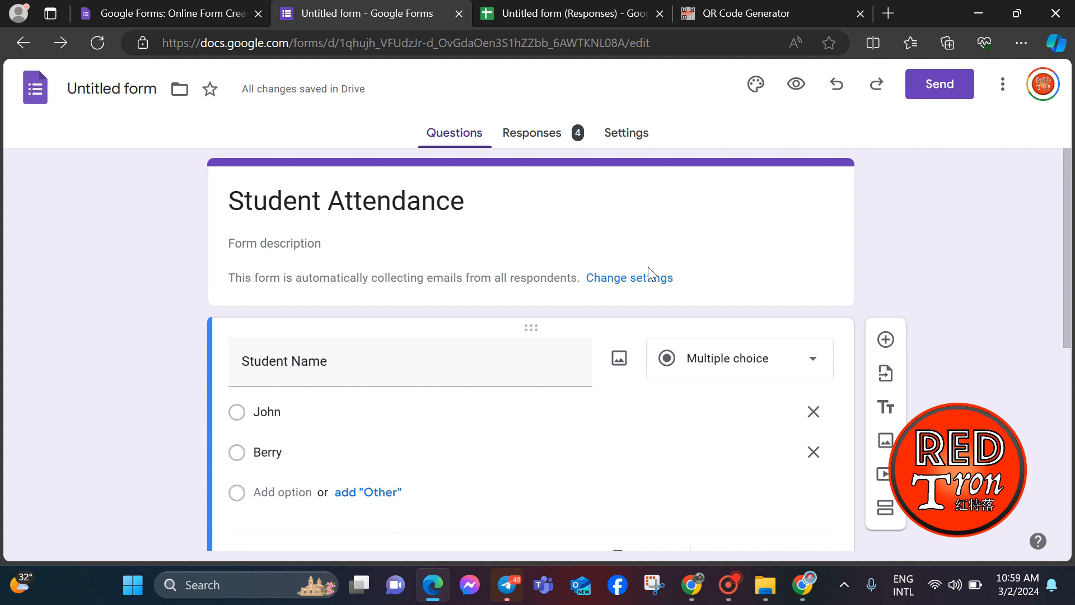
{"action": "mouse_move", "coordinate": [728, 591]}
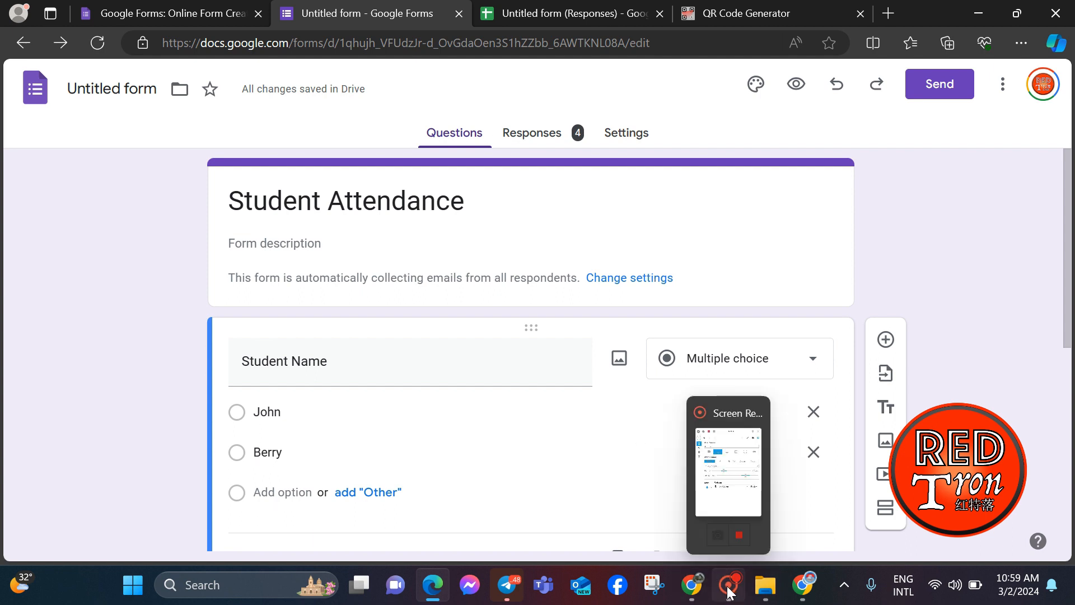